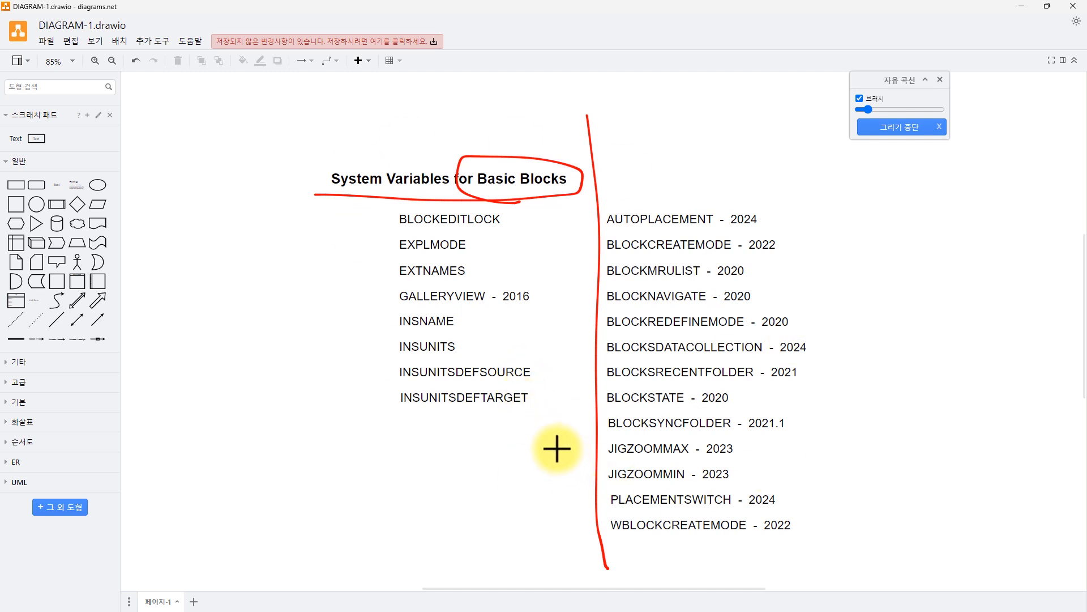
# - Draw red freehand highlights on the first variable column and the GALLERYVIEW - 2016 entry, and undo them
pyautogui.moveTo(562, 390)
pyautogui.mouseDown()
pyautogui.moveTo(472, 456)
pyautogui.moveTo(563, 365)
pyautogui.moveTo(533, 414)
pyautogui.mouseUp()
pyautogui.hotkey('ctrl', 'z')
pyautogui.hotkey('ctrl', 'z')
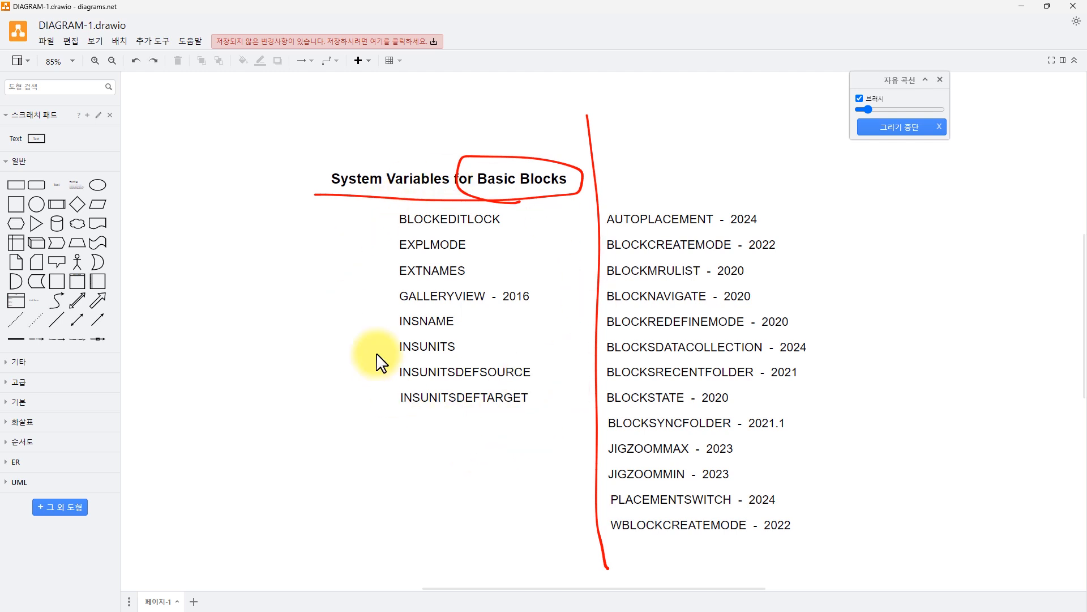
pyautogui.moveTo(379, 302)
pyautogui.mouseDown()
pyautogui.moveTo(545, 305)
pyautogui.moveTo(495, 282)
pyautogui.moveTo(510, 304)
pyautogui.moveTo(543, 306)
pyautogui.mouseUp()
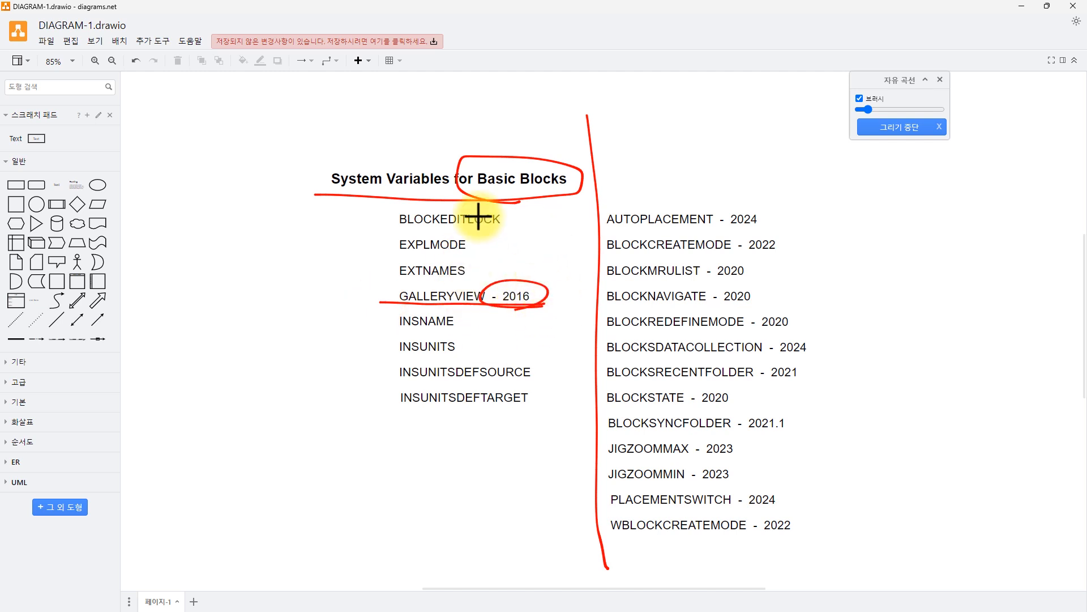
pyautogui.hotkey('ctrl', 'z')
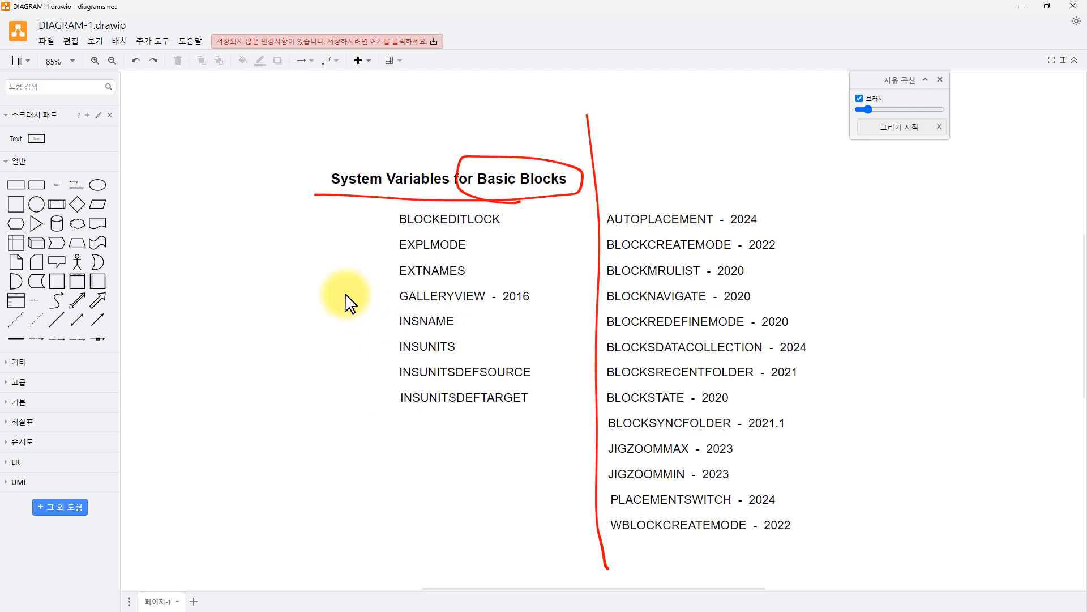
# - Bracket BLOCKEDITLOCK through INSNAME and INSUNITS through INSUNITSDEFTARGET with two red freehand curves
pyautogui.press('x')
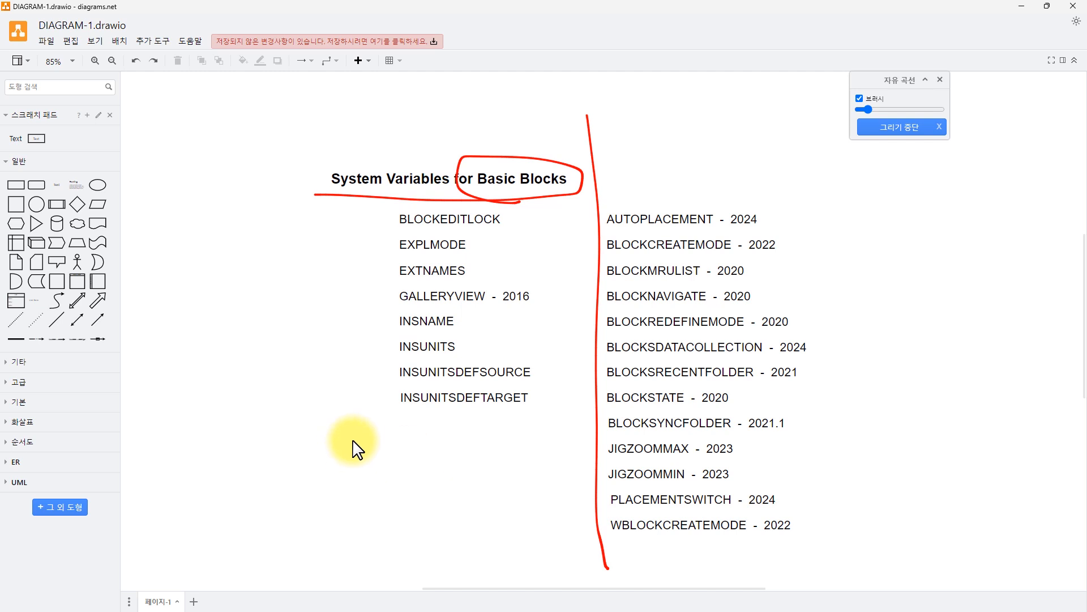
pyautogui.moveTo(384, 321)
pyautogui.mouseDown()
pyautogui.moveTo(348, 275)
pyautogui.moveTo(385, 225)
pyautogui.mouseUp()
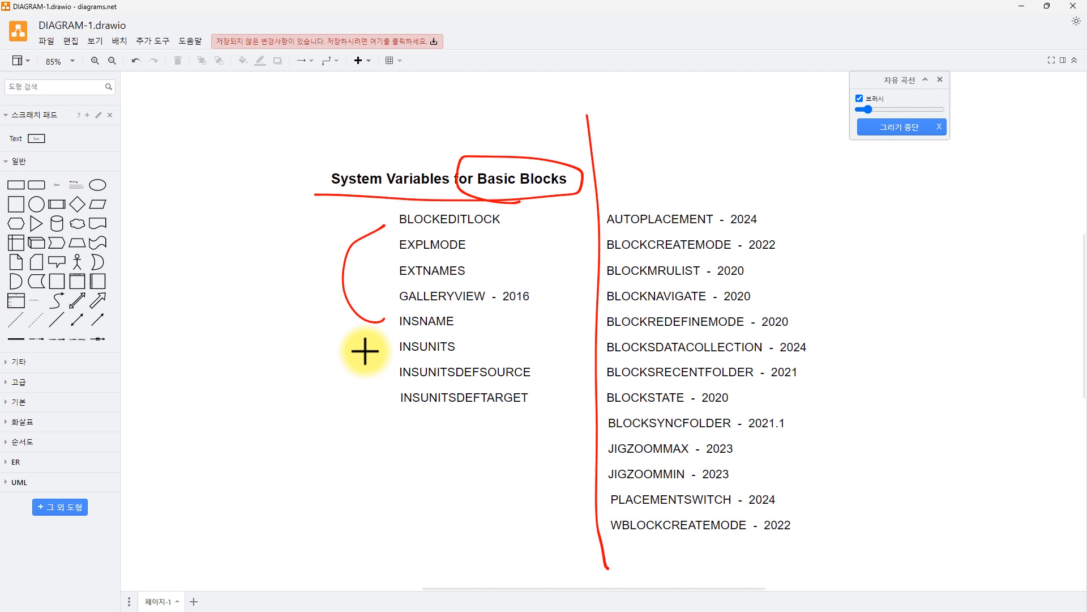
pyautogui.moveTo(384, 346); pyautogui.dragTo(388, 398)
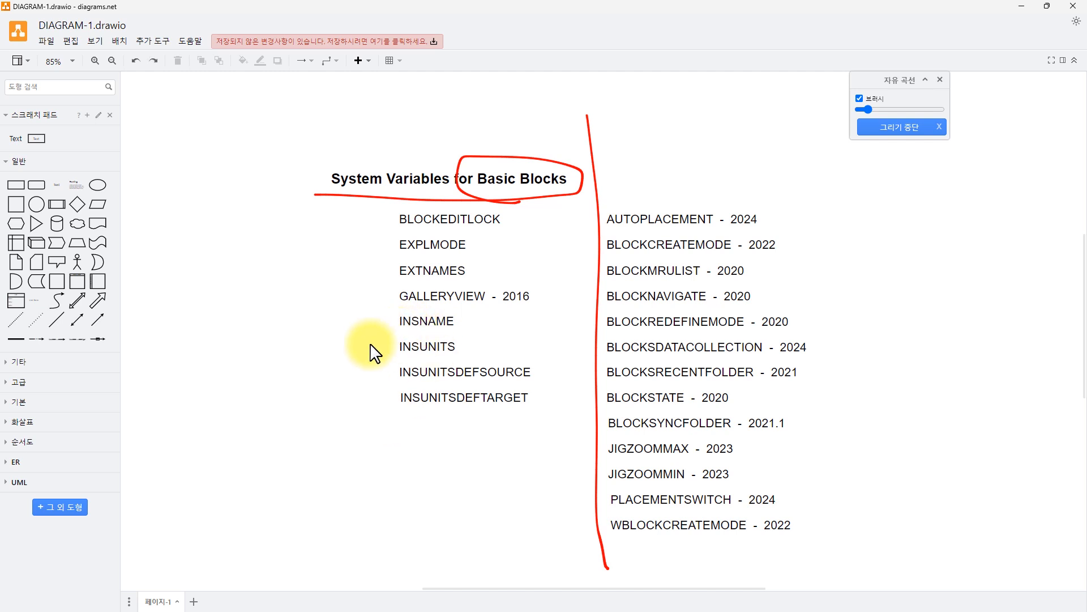
# - Box INSUNITS in red with a tick beside it, undo these marks, and end freehand drawing
pyautogui.moveTo(349, 358)
pyautogui.mouseDown()
pyautogui.moveTo(451, 355)
pyautogui.moveTo(369, 333)
pyautogui.moveTo(352, 357)
pyautogui.mouseUp()
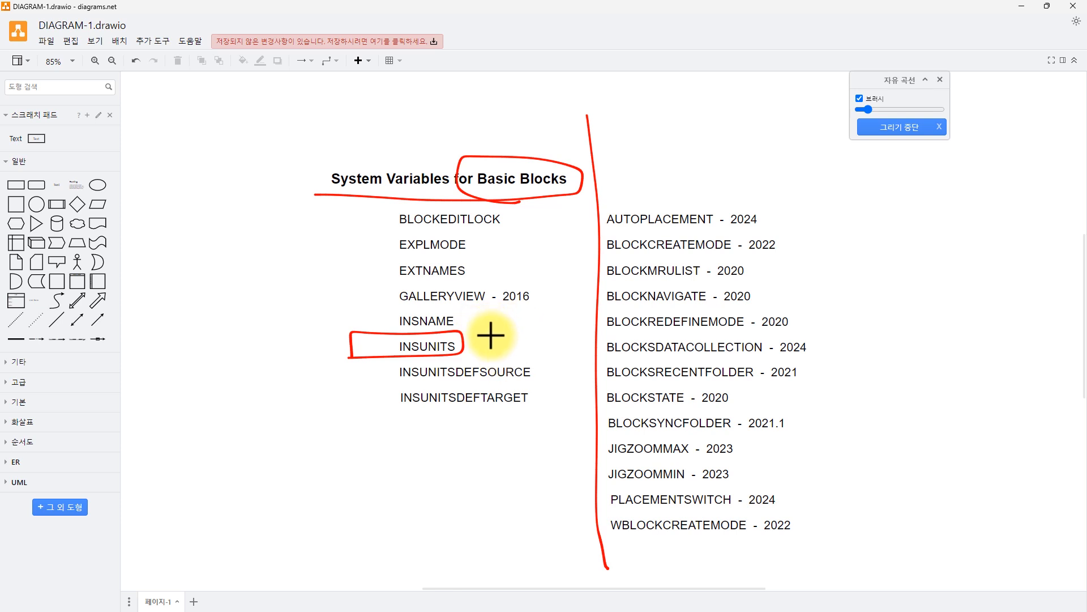
pyautogui.moveTo(474, 342); pyautogui.dragTo(490, 337)
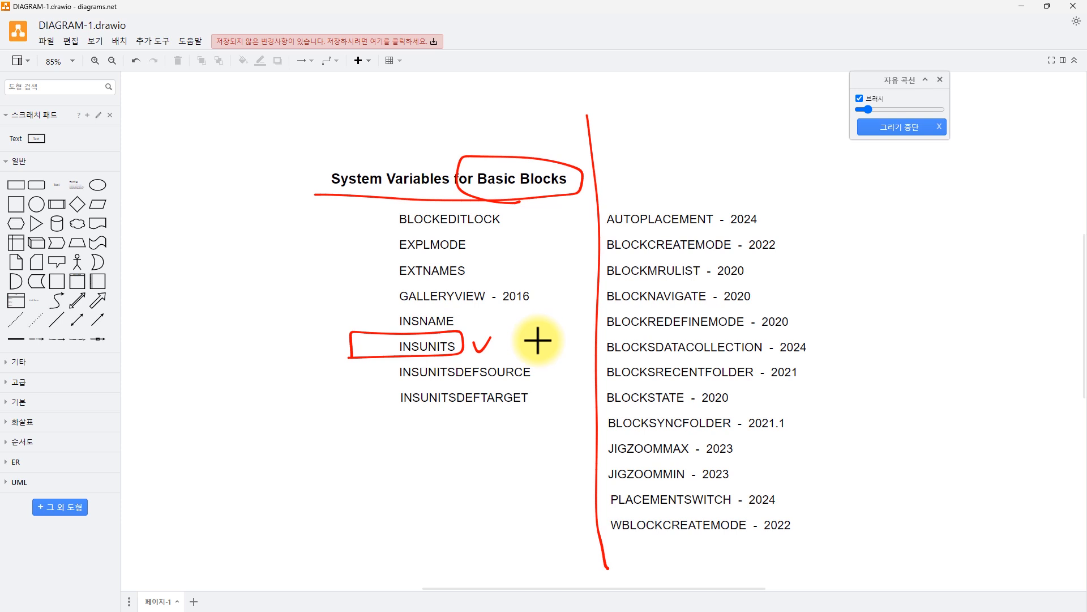
pyautogui.hotkey('ctrl', 'z')
pyautogui.press('Escape')
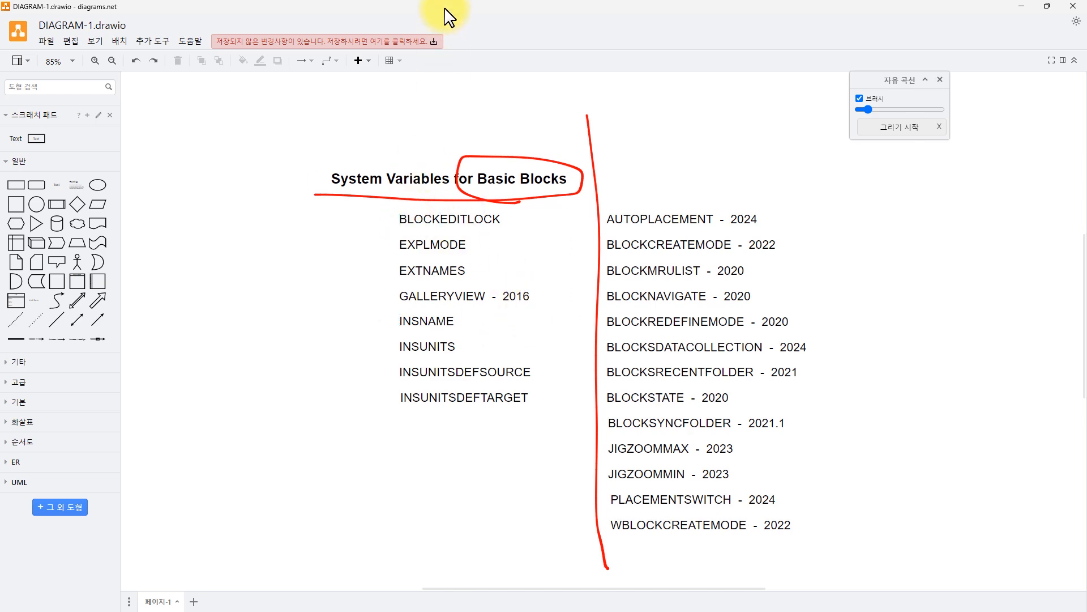
# - Arrange the diagram window and the AutoCAD drawing Floor Plan Sample.dwg side by side
pyautogui.moveTo(449, 17)
pyautogui.mouseDown()
pyautogui.moveTo(553, 49)
pyautogui.moveTo(1075, 85)
pyautogui.mouseUp()
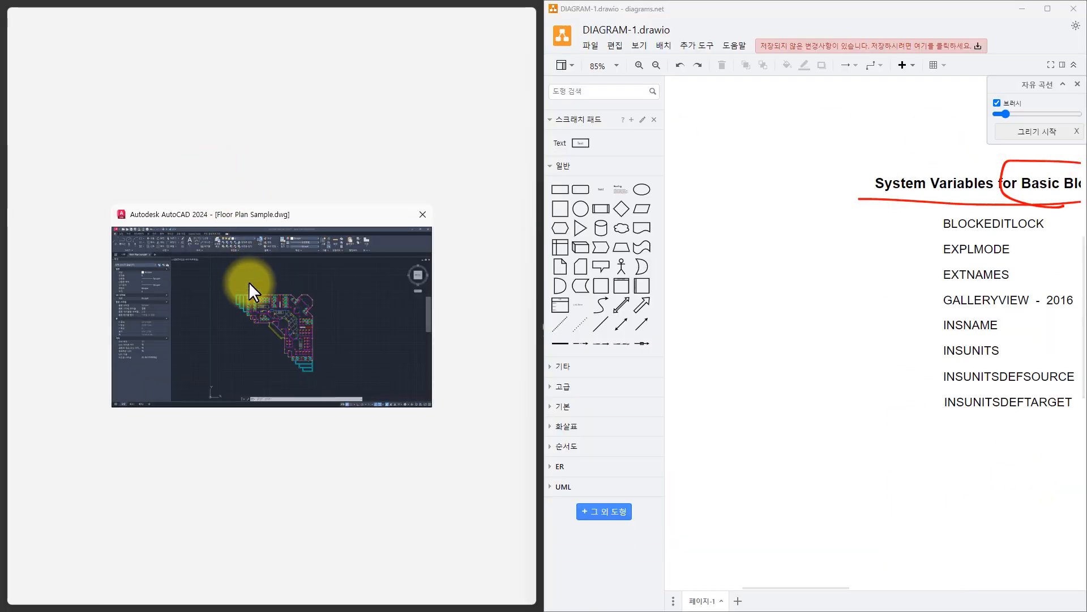
pyautogui.click(250, 286)
pyautogui.moveTo(250, 287)
pyautogui.mouseDown(button='middle')
pyautogui.moveTo(281, 299)
pyautogui.moveTo(325, 285)
pyautogui.mouseUp(button='middle')
pyautogui.press('Escape')
pyautogui.press('Escape')
pyautogui.press('Escape')
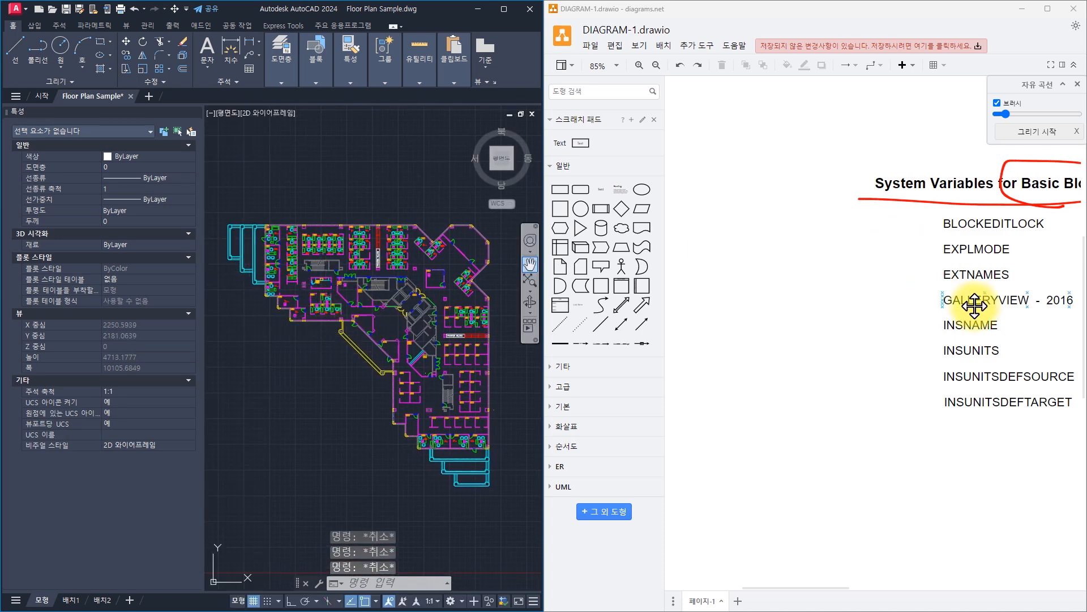
# - Mark BLOCKEDITLOCK in the diagram's variable list with a red freehand tick
pyautogui.moveTo(974, 304); pyautogui.dragTo(841, 320, button='middle')
pyautogui.press('x')
pyautogui.moveTo(790, 234)
pyautogui.mouseDown()
pyautogui.moveTo(800, 249)
pyautogui.moveTo(810, 230)
pyautogui.mouseUp()
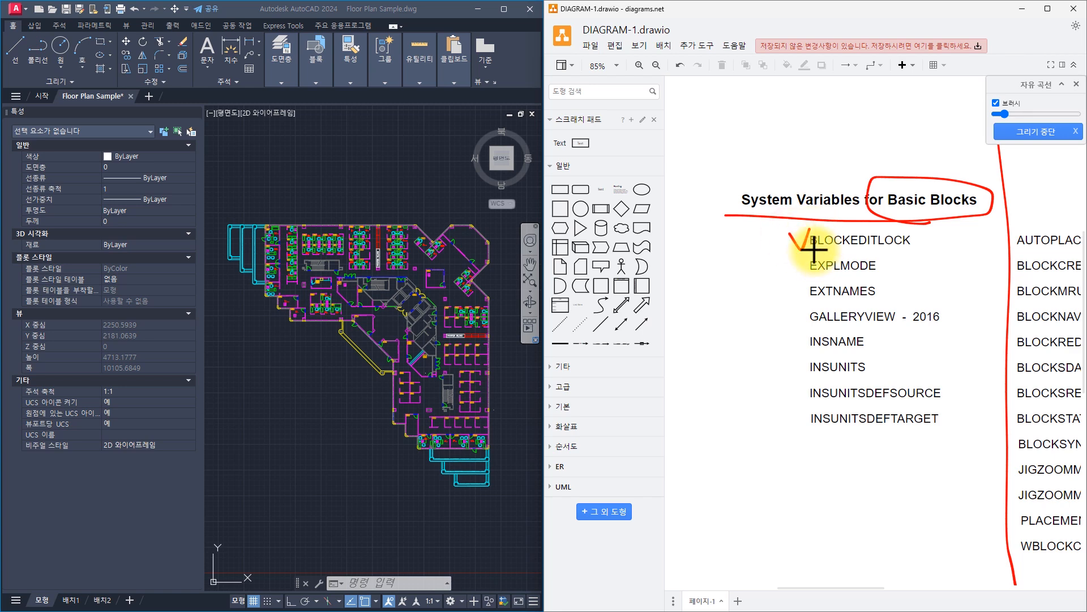
# - Open the edit block definition dialog for the chair at the desk in room 6049 of the AutoCAD drawing, and cancel it
pyautogui.click(274, 240)
pyautogui.scroll(8, 244, 242)
pyautogui.click(384, 256)
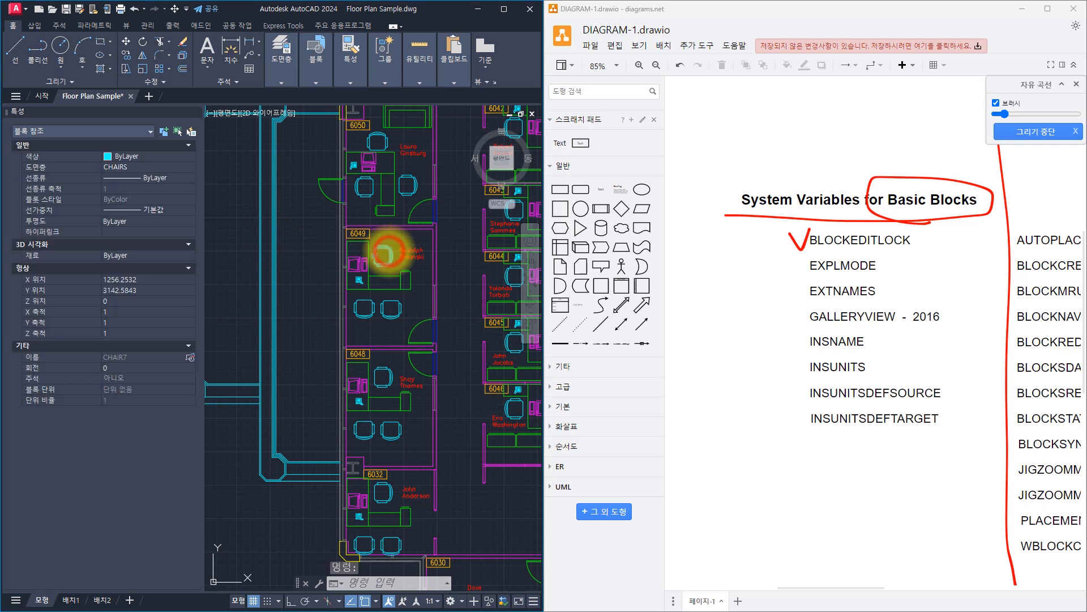
pyautogui.doubleClick(384, 256)
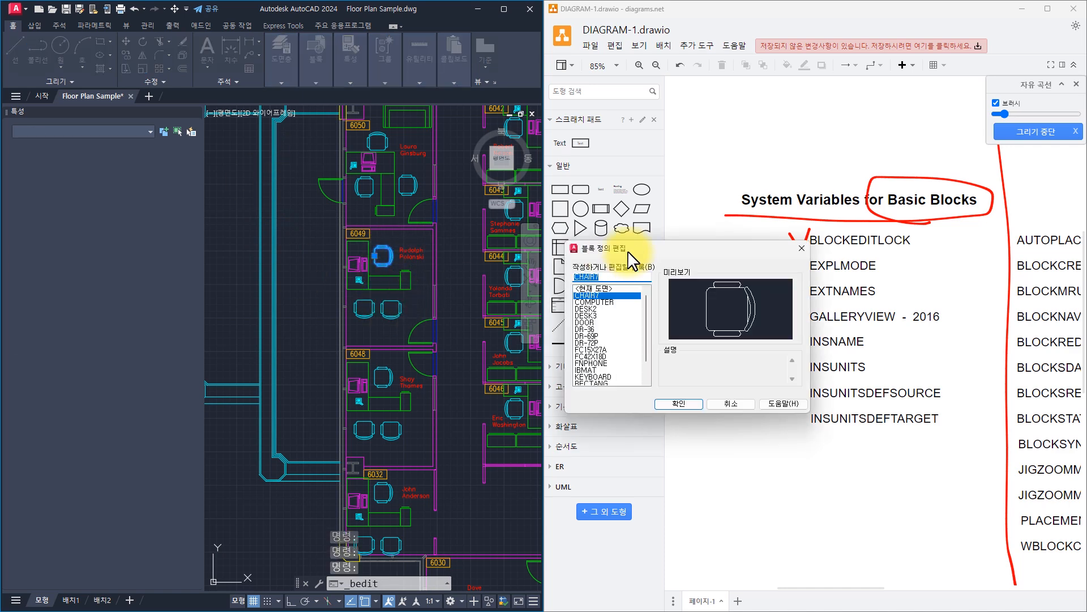
pyautogui.moveTo(695, 254); pyautogui.dragTo(499, 243)
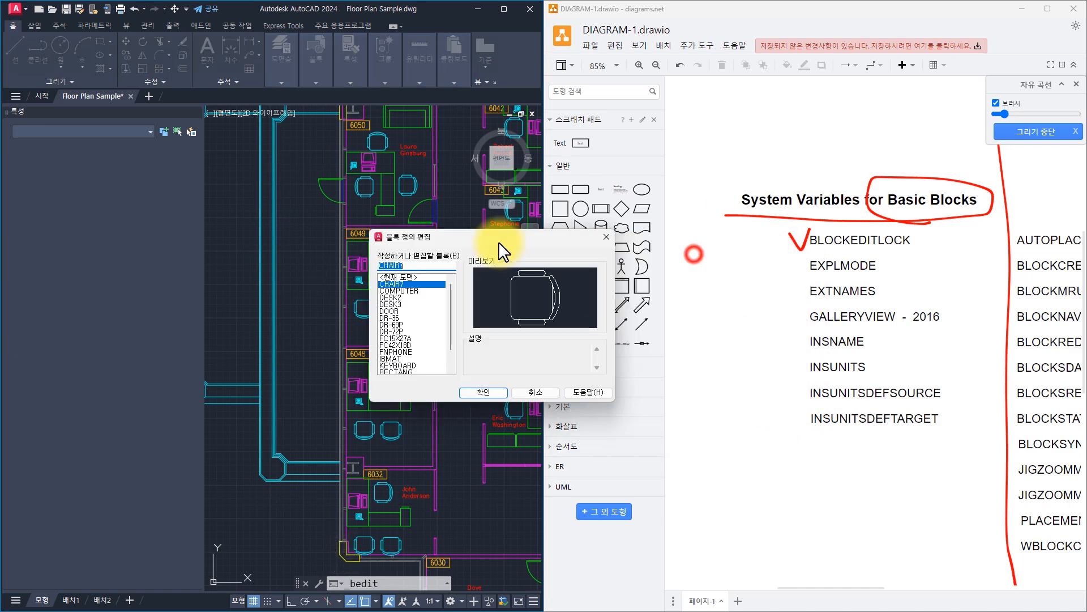
pyautogui.press('Escape')
pyautogui.press('Escape')
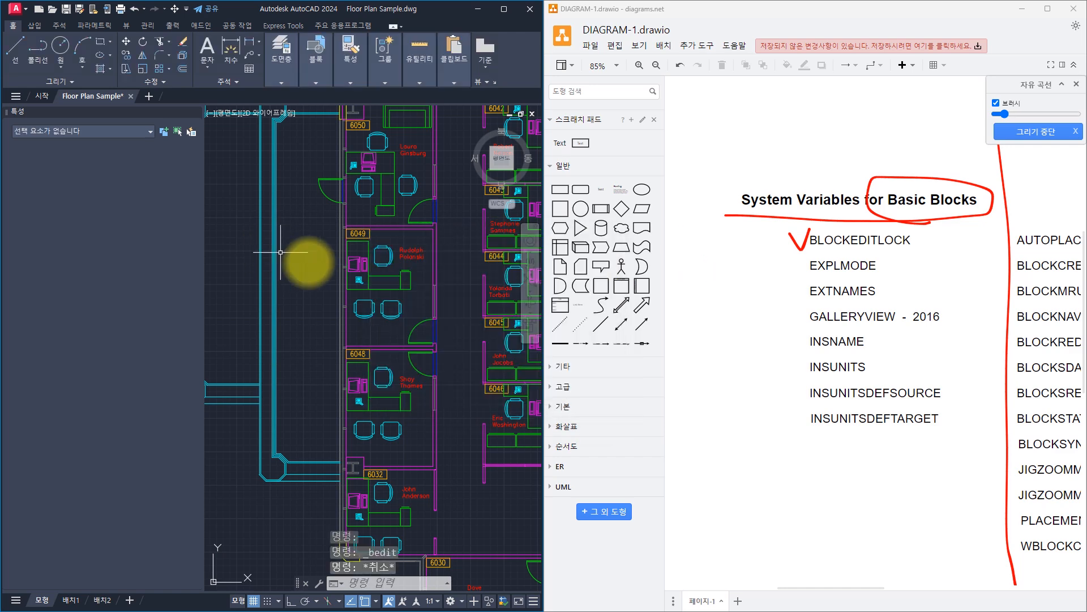
# - Set the BLOCKEDITLOCK system variable to 1
pyautogui.press('Escape')
pyautogui.write('blockeditlock')
pyautogui.press('Return')
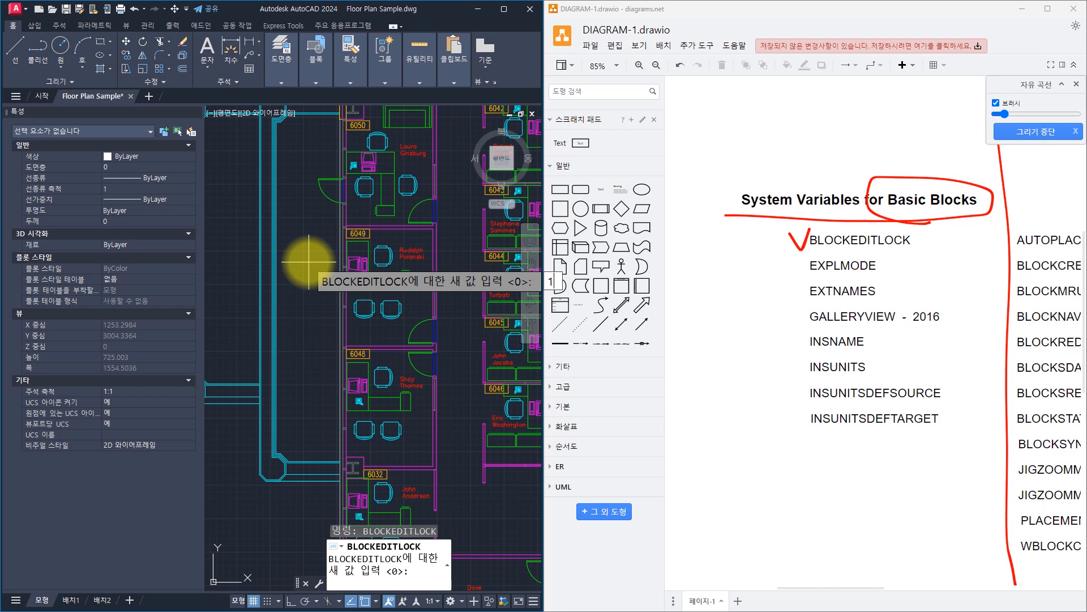
pyautogui.press('Return')
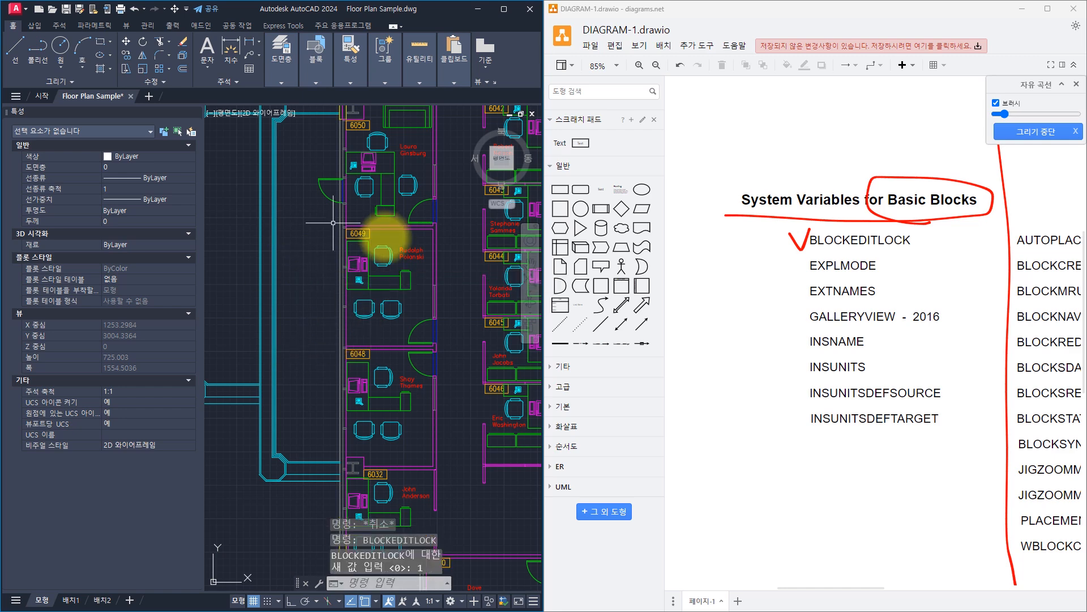
# - Try to edit the computer block in room 6049 directly and with the BEDIT command, and check the command history
pyautogui.doubleClick(359, 262)
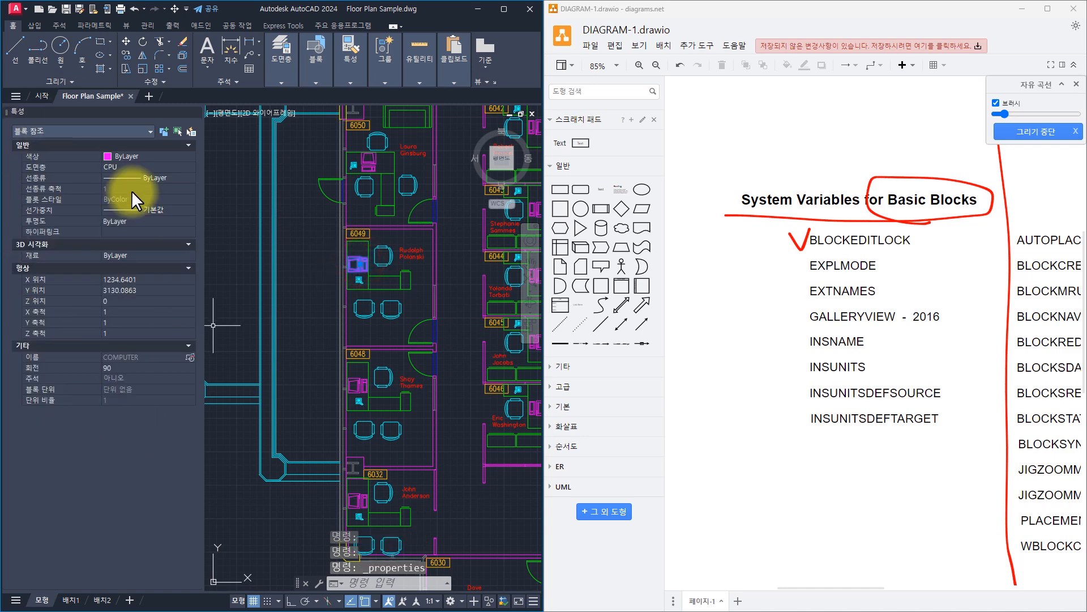
pyautogui.press('Escape')
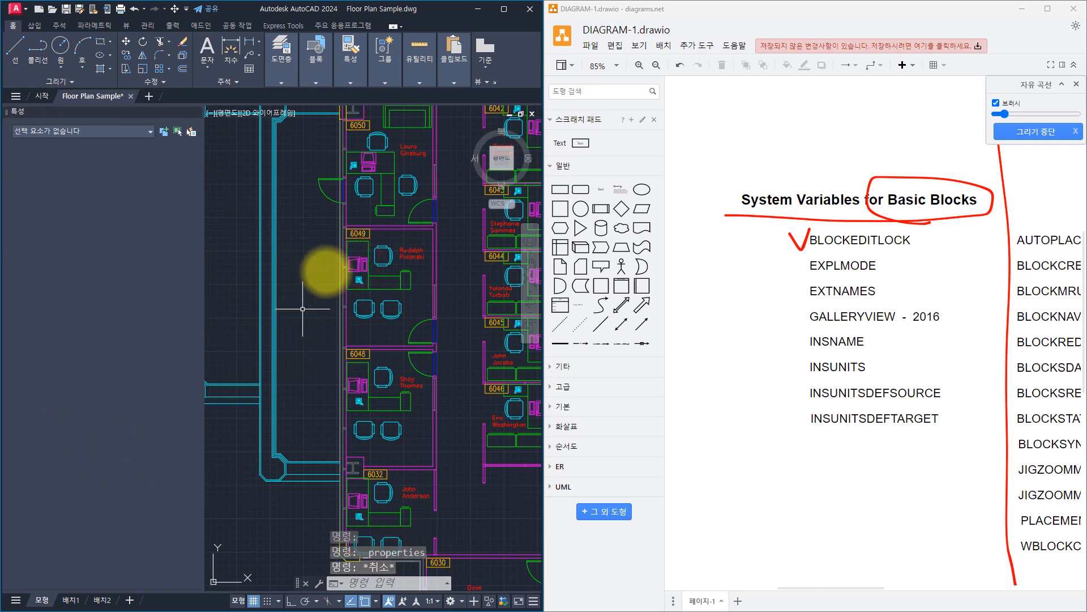
pyautogui.press('Escape')
pyautogui.write('be')
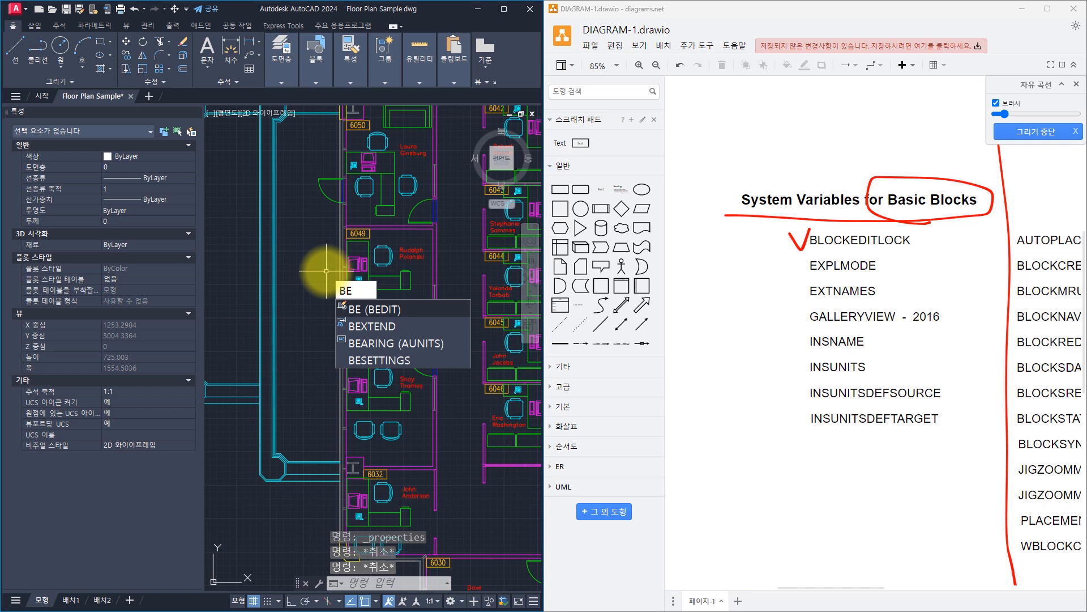
pyautogui.press('Return')
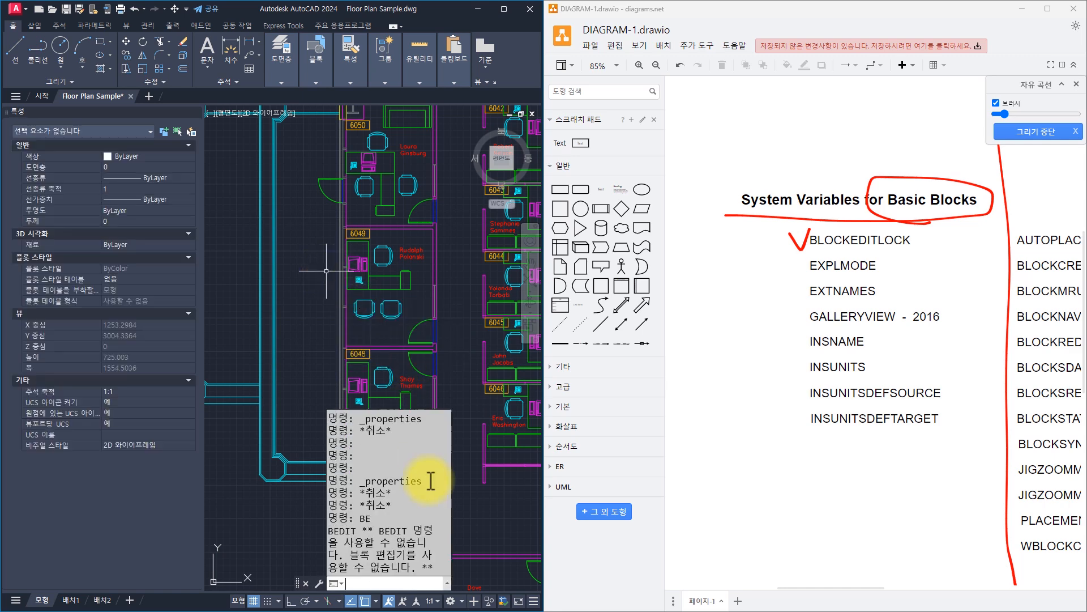
pyautogui.moveTo(390, 458); pyautogui.dragTo(415, 574)
pyautogui.click(321, 315)
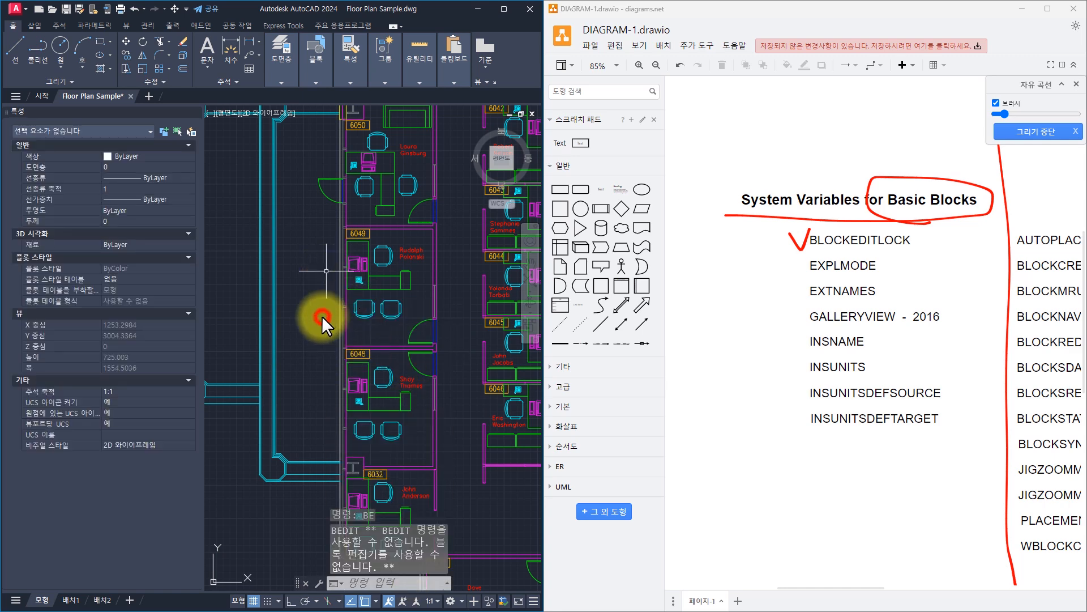
# - Widen the command line and copy the BLOCKEDITLOCK variable name from the command history
pyautogui.moveTo(451, 582); pyautogui.dragTo(571, 581)
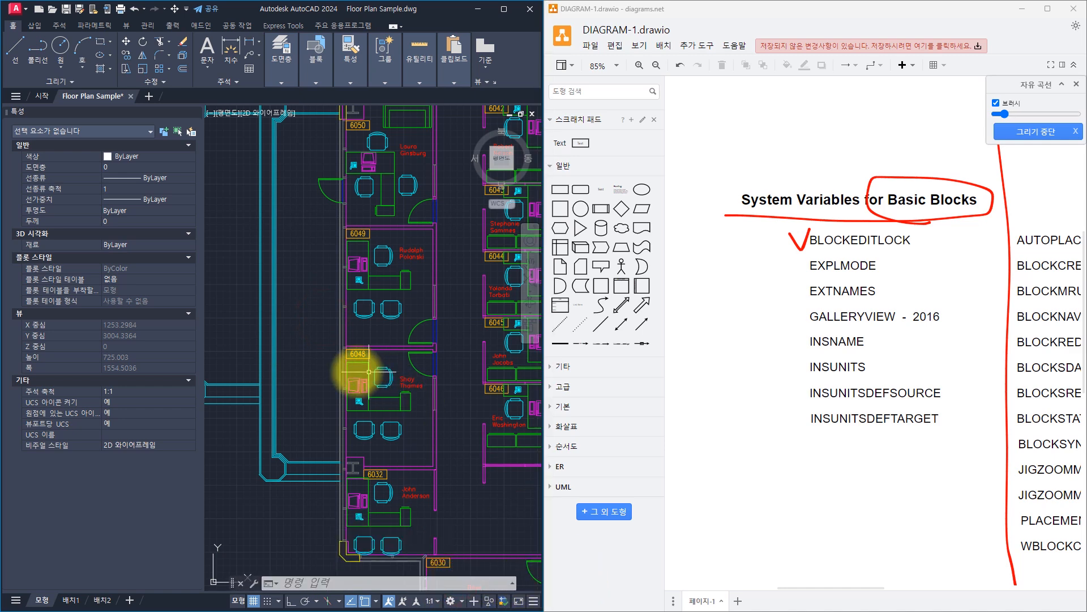
pyautogui.press('F2')
pyautogui.scroll(2, 332, 537)
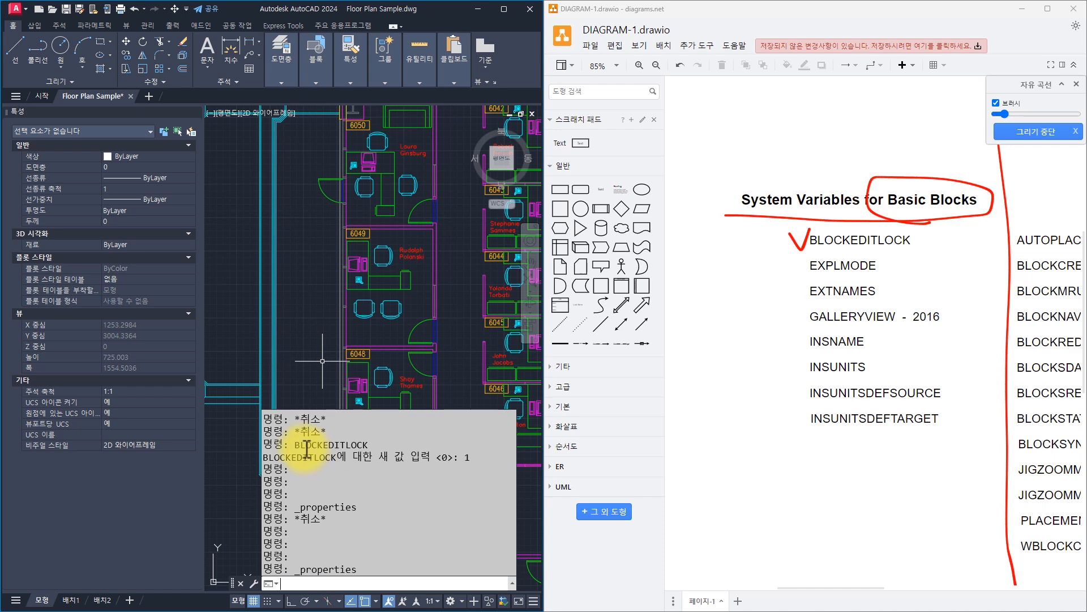
pyautogui.doubleClick(334, 444)
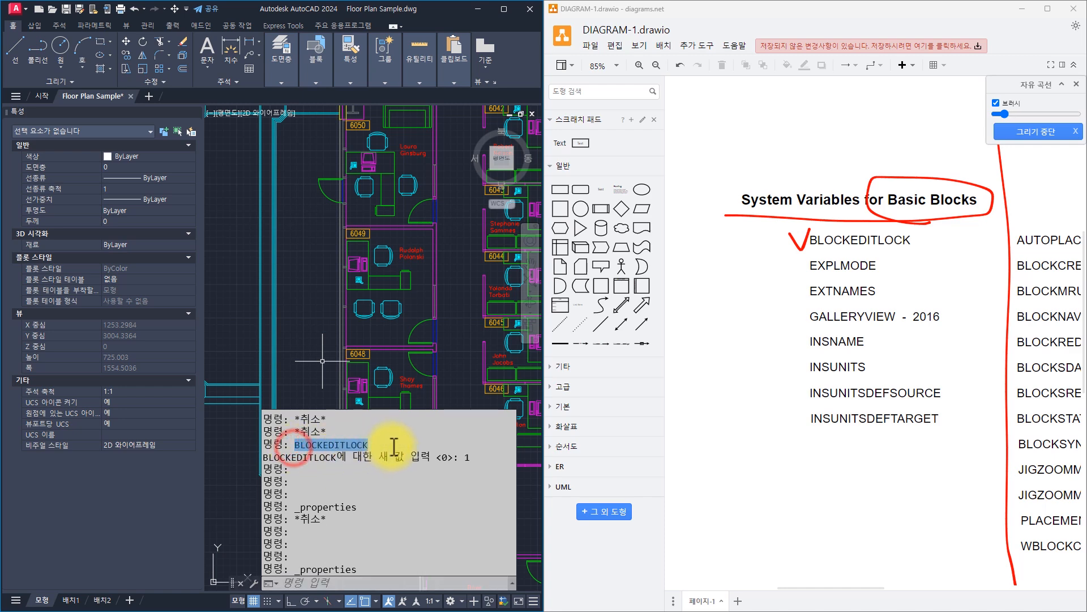
pyautogui.click(301, 294)
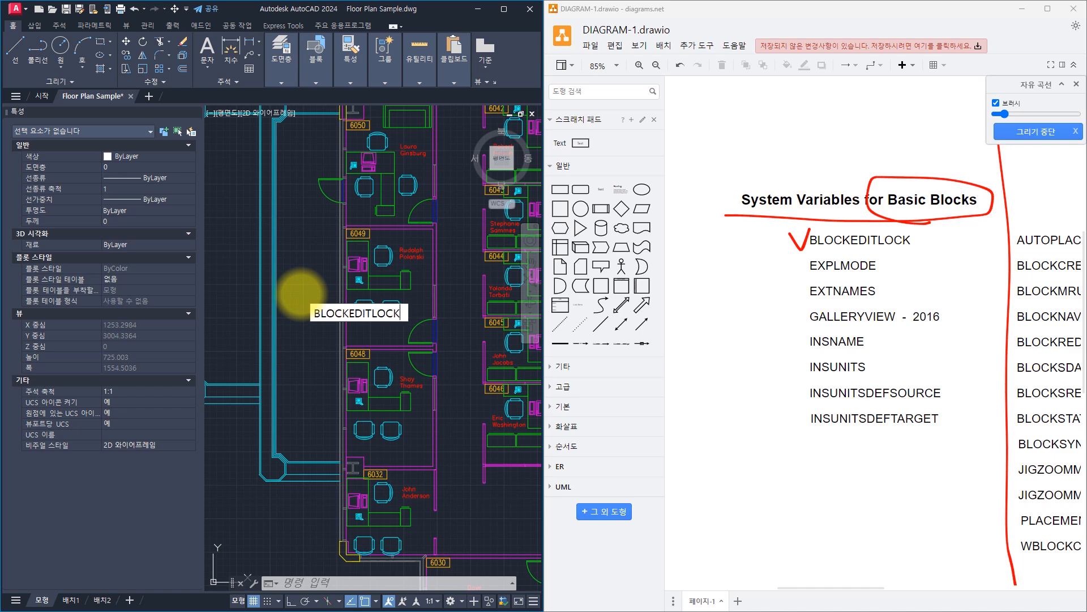
# - Set the BLOCKEDITLOCK system variable to 0 and clear any active command
pyautogui.press('Return')
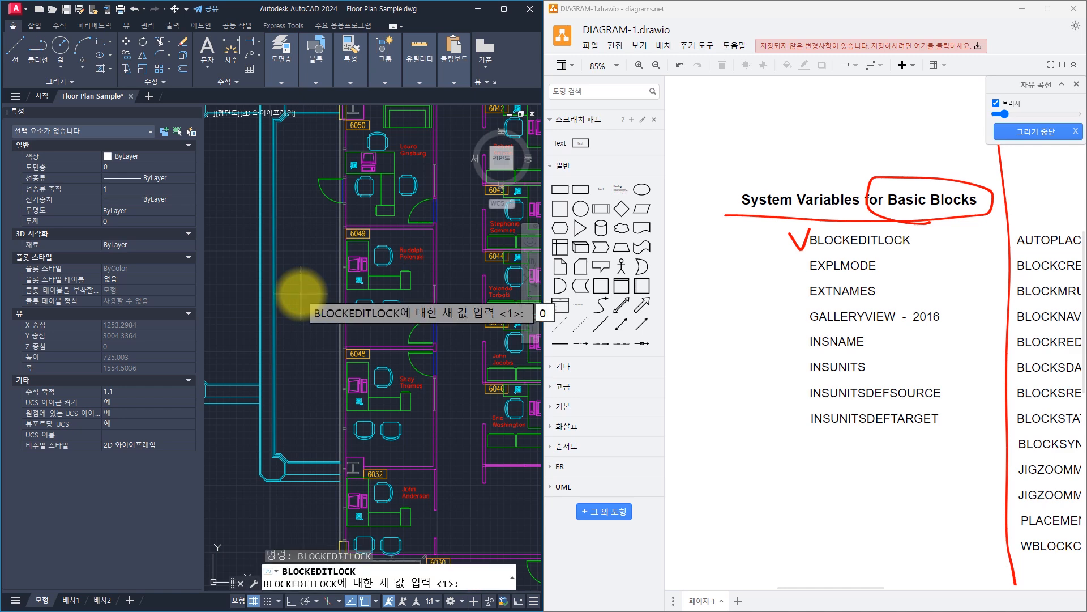
pyautogui.write('0')
pyautogui.press('Return')
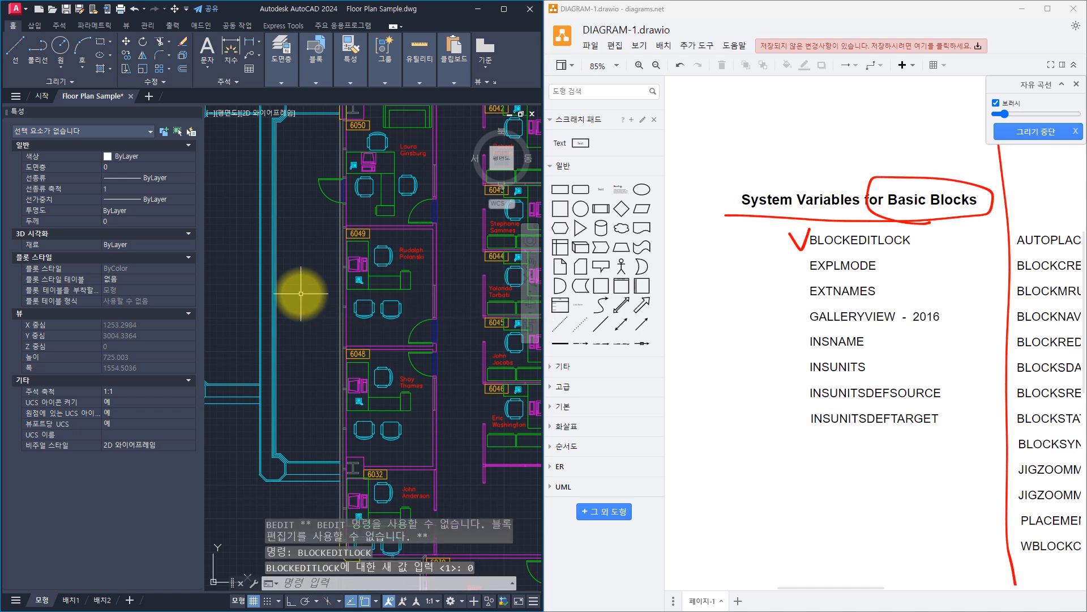
pyautogui.press('Escape')
pyautogui.press('Escape')
pyautogui.press('Escape')
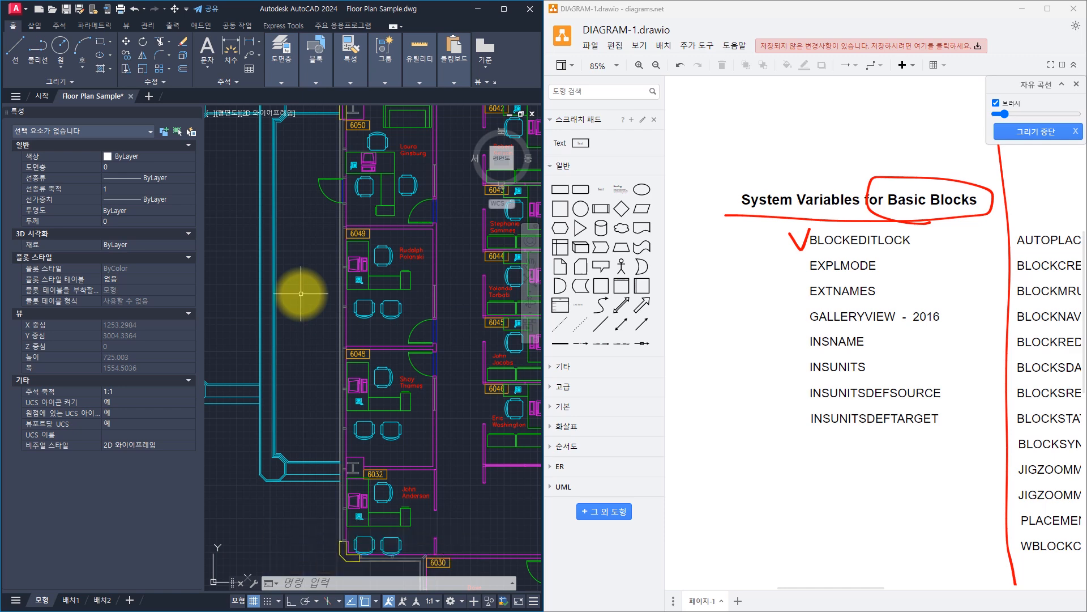
# - Mark EXPLMODE in the diagram's variable list with a red freehand tick
pyautogui.moveTo(792, 233)
pyautogui.mouseDown()
pyautogui.moveTo(800, 274)
pyautogui.moveTo(812, 258)
pyautogui.mouseUp()
pyautogui.click(331, 288)
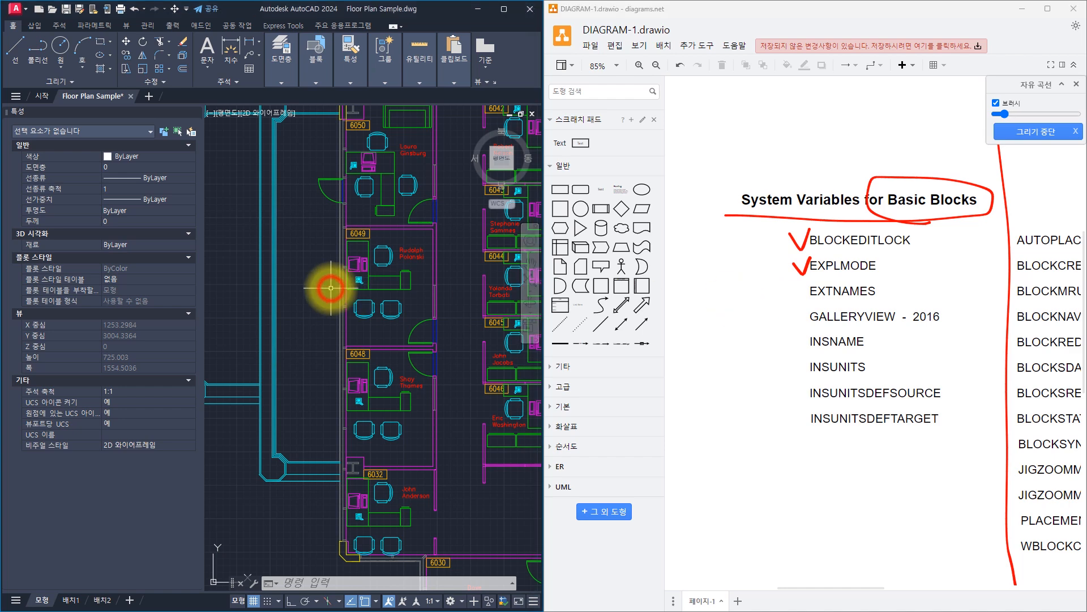
pyautogui.write('EXPL')
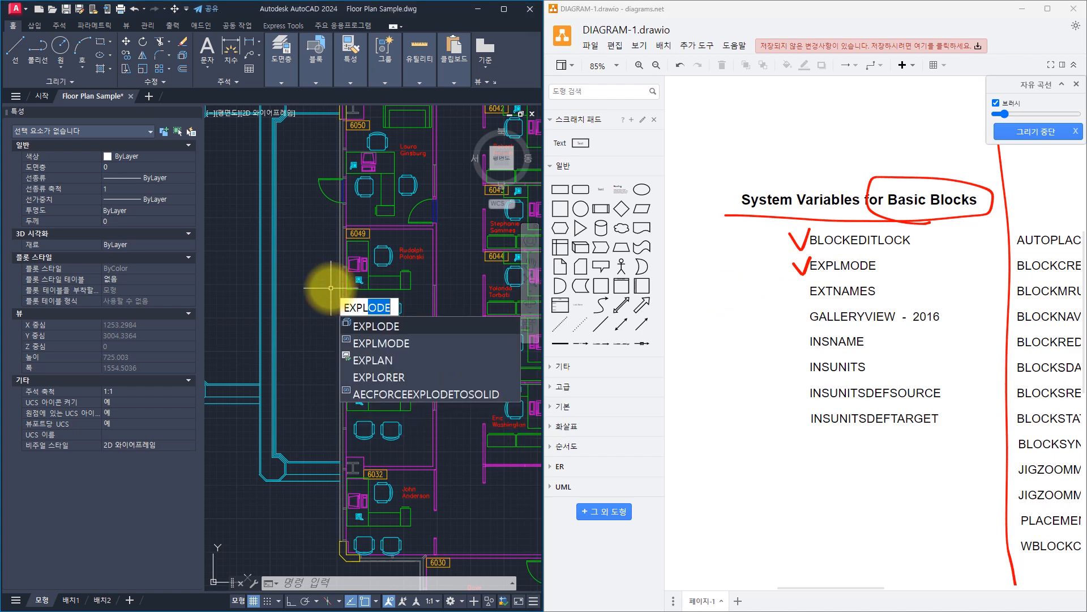
pyautogui.write('MOd')
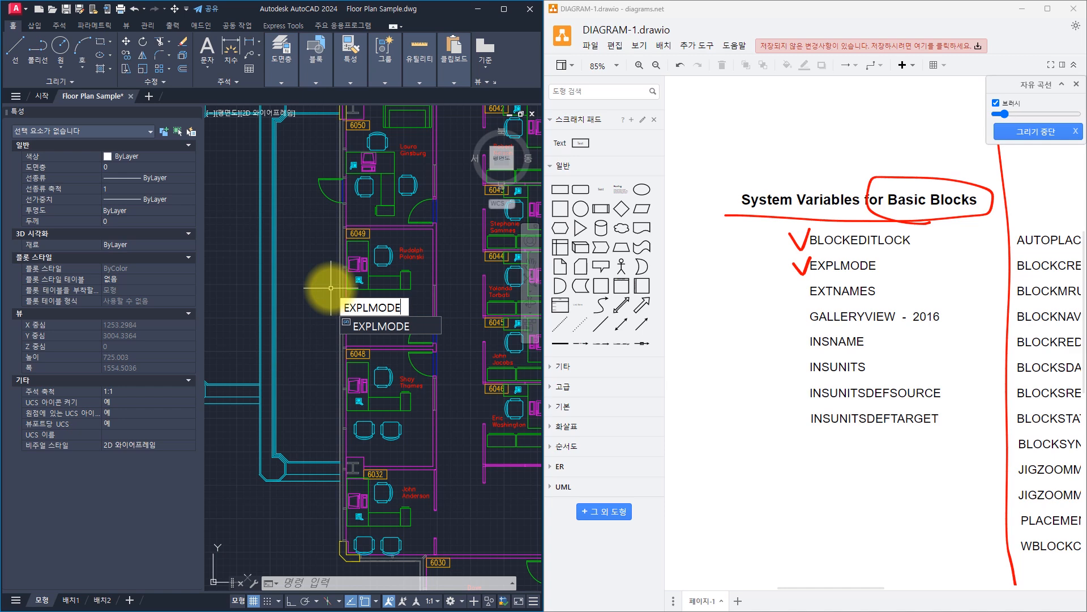
pyautogui.press('Escape')
pyautogui.press('Escape')
pyautogui.press('Escape')
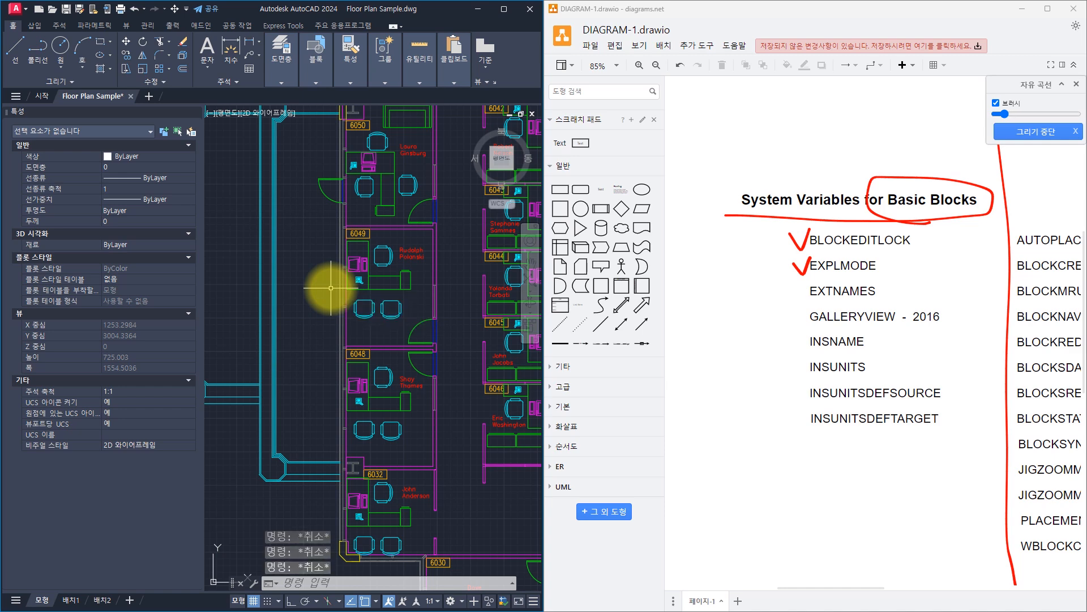
# - Copy the computer block from room 6049 to the empty area left of the floor plan
pyautogui.click(359, 263)
pyautogui.write('cp')
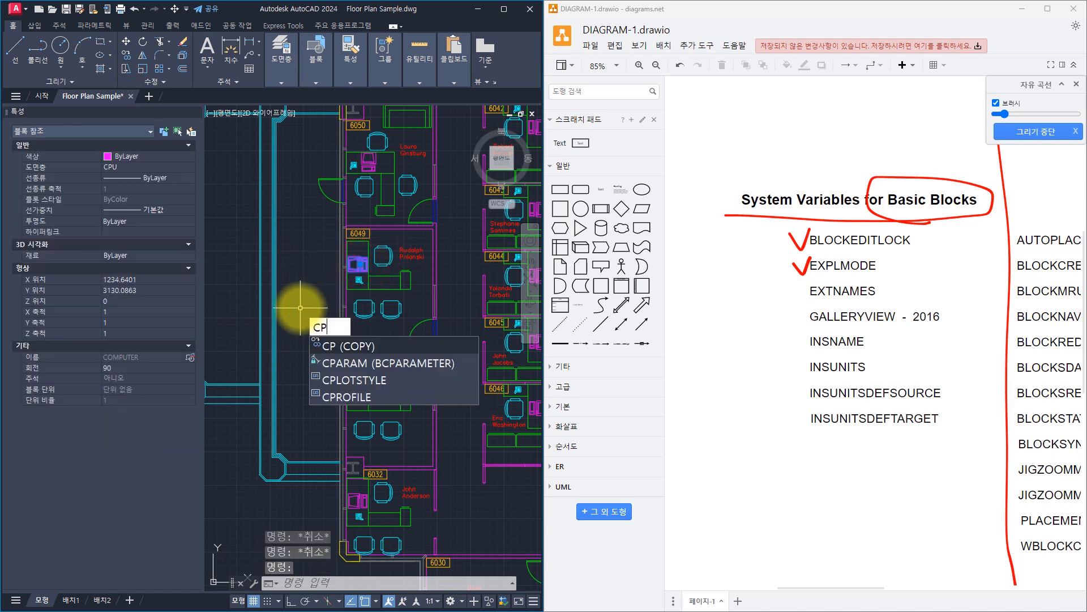
pyautogui.press('Return')
pyautogui.click(330, 269)
pyautogui.moveTo(260, 400); pyautogui.dragTo(500, 326, button='middle')
pyautogui.scroll(8, 268, 369)
pyautogui.scroll(-10, 283, 331)
pyautogui.click(253, 332)
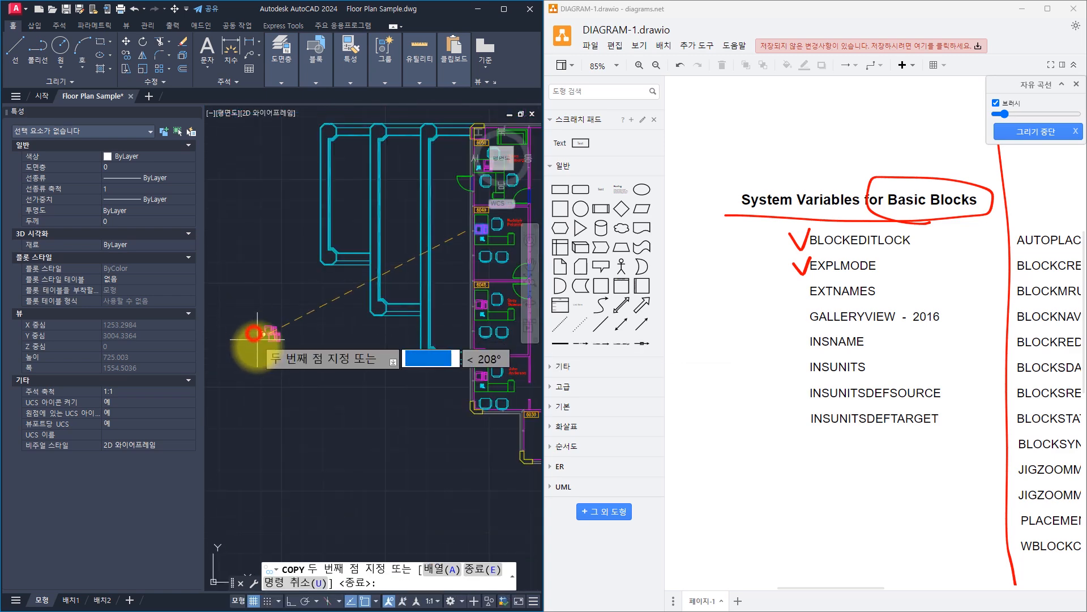
pyautogui.press('Escape')
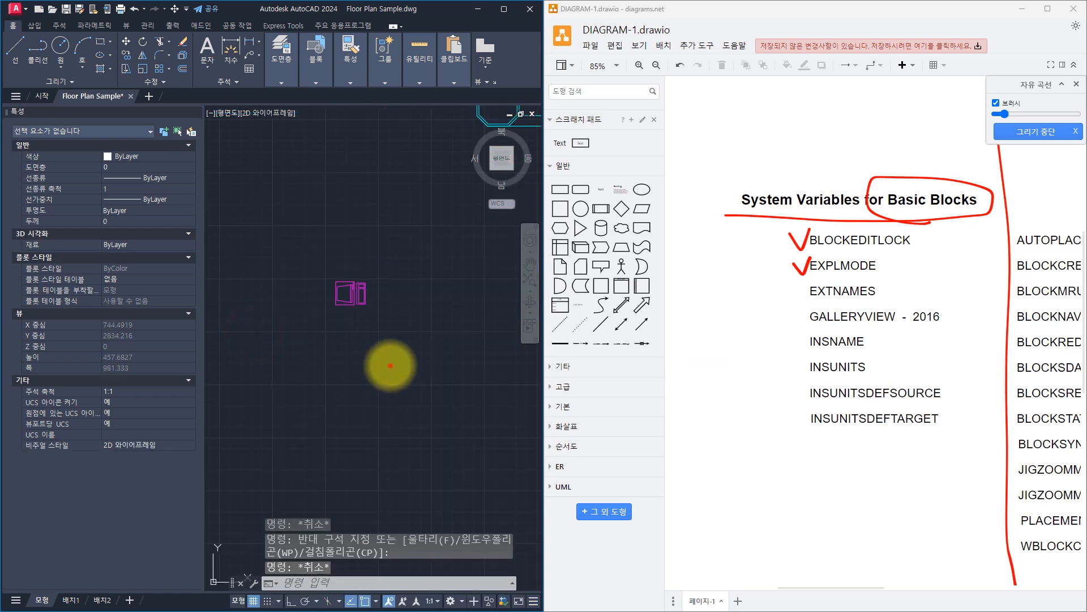
pyautogui.press('Escape')
# - Explode the copied computer block, then undo the explode
pyautogui.click(390, 365)
pyautogui.click(273, 238)
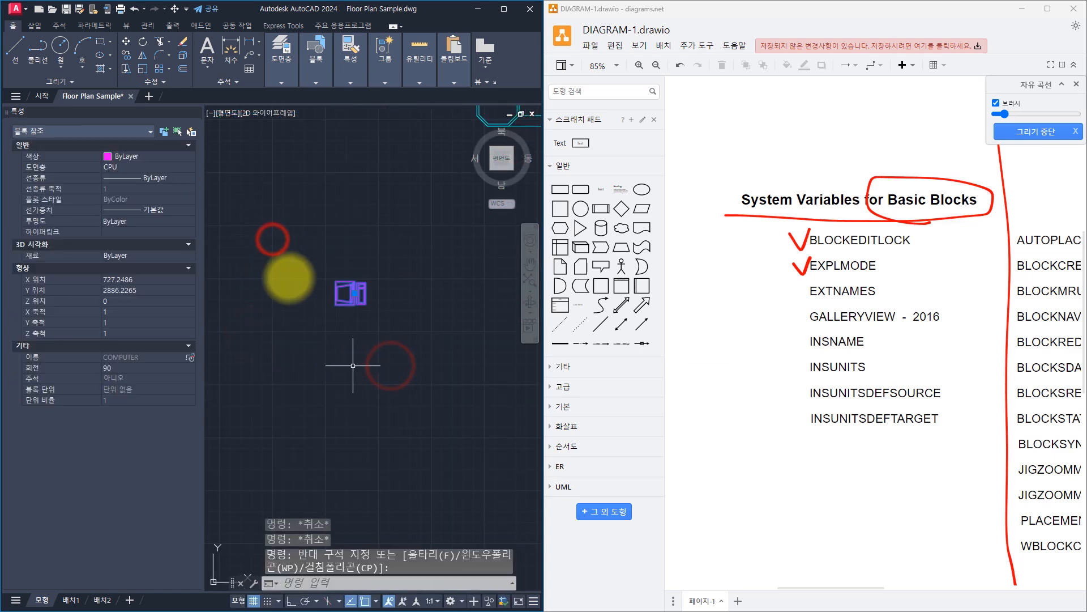
pyautogui.press('Return')
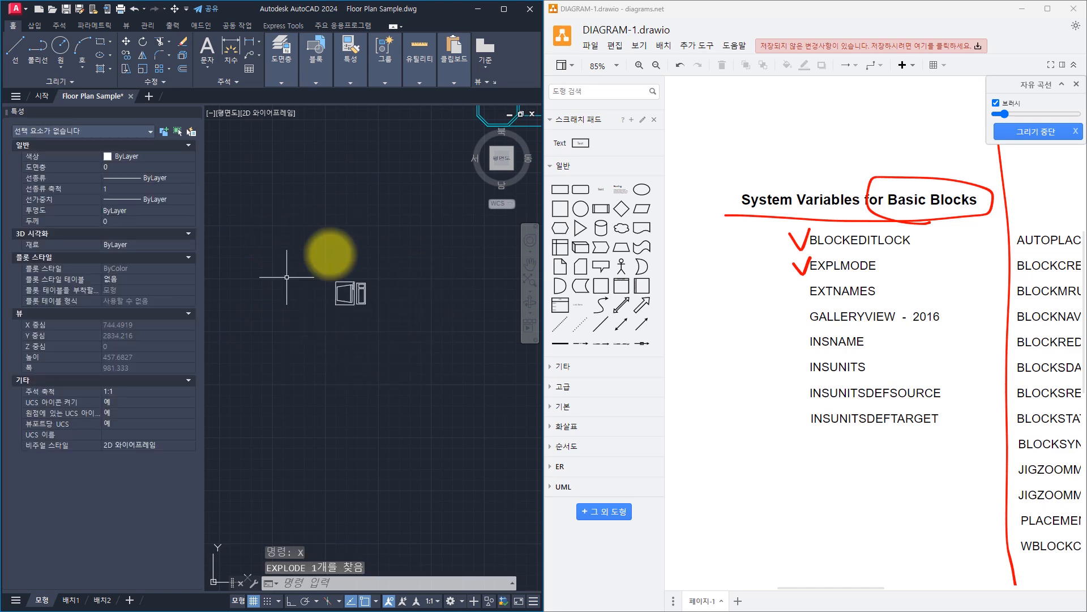
pyautogui.click(366, 286)
pyautogui.press('Escape')
pyautogui.press('Escape')
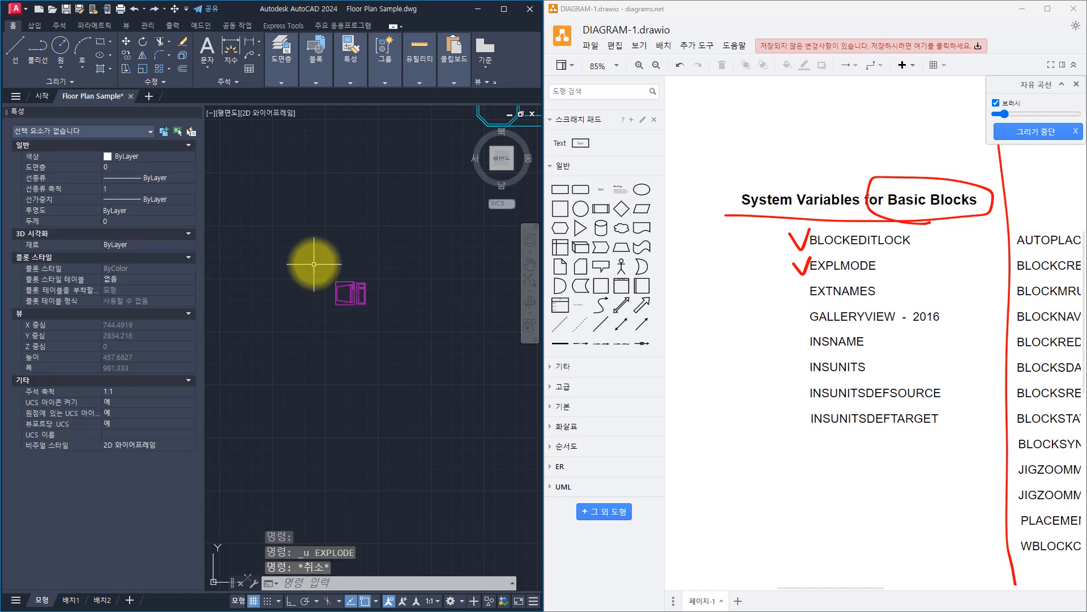
# - Copy the standalone computer block to a spot directly below it
pyautogui.click(403, 244)
pyautogui.click(275, 340)
pyautogui.write('co')
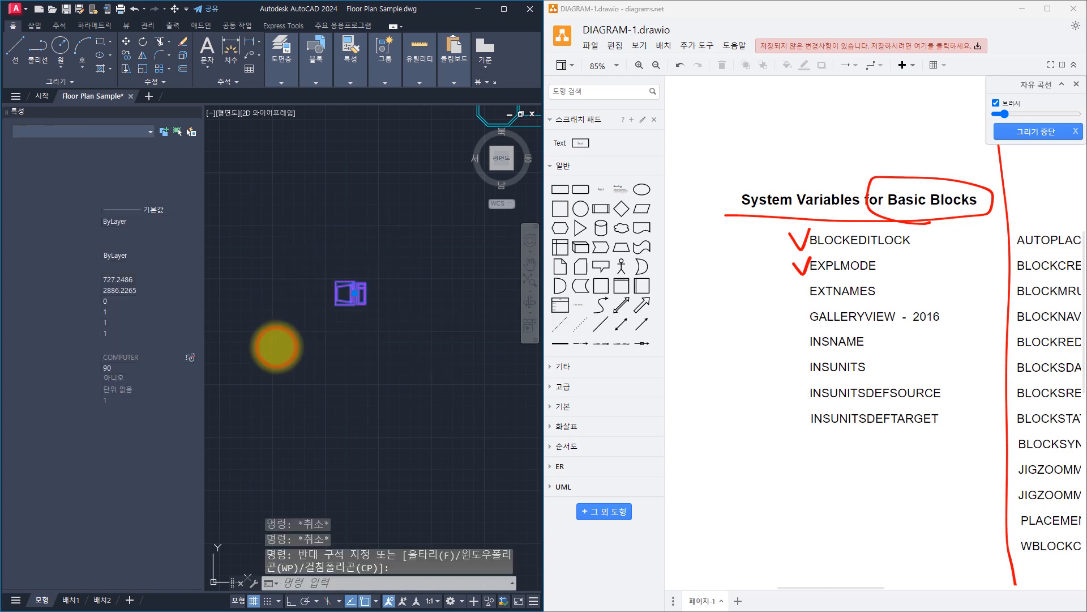
pyautogui.press('Return')
pyautogui.click(277, 299)
pyautogui.click(274, 390)
pyautogui.press('Escape')
pyautogui.press('Escape')
# - Scale the lower computer block by a factor of 2
pyautogui.click(368, 367)
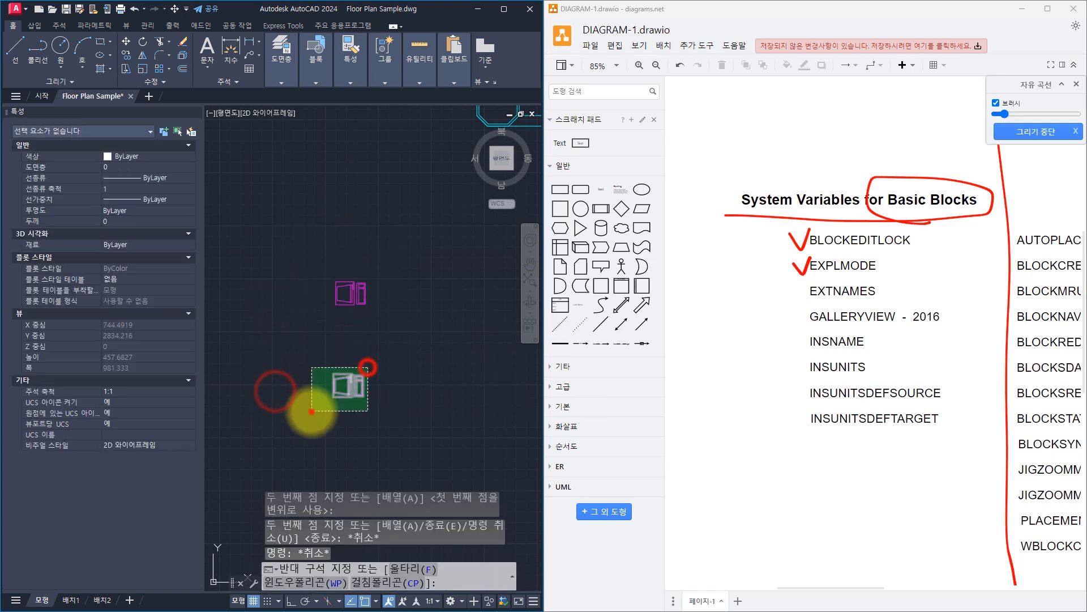
pyautogui.click(311, 411)
pyautogui.write('sc')
pyautogui.press('Return')
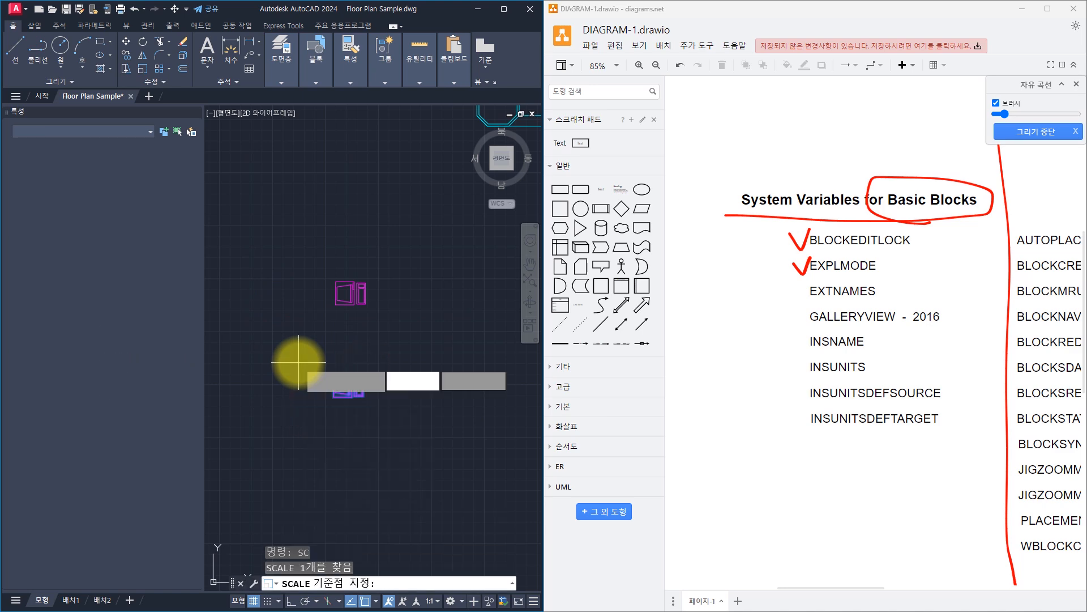
pyautogui.click(342, 388)
pyautogui.write('2')
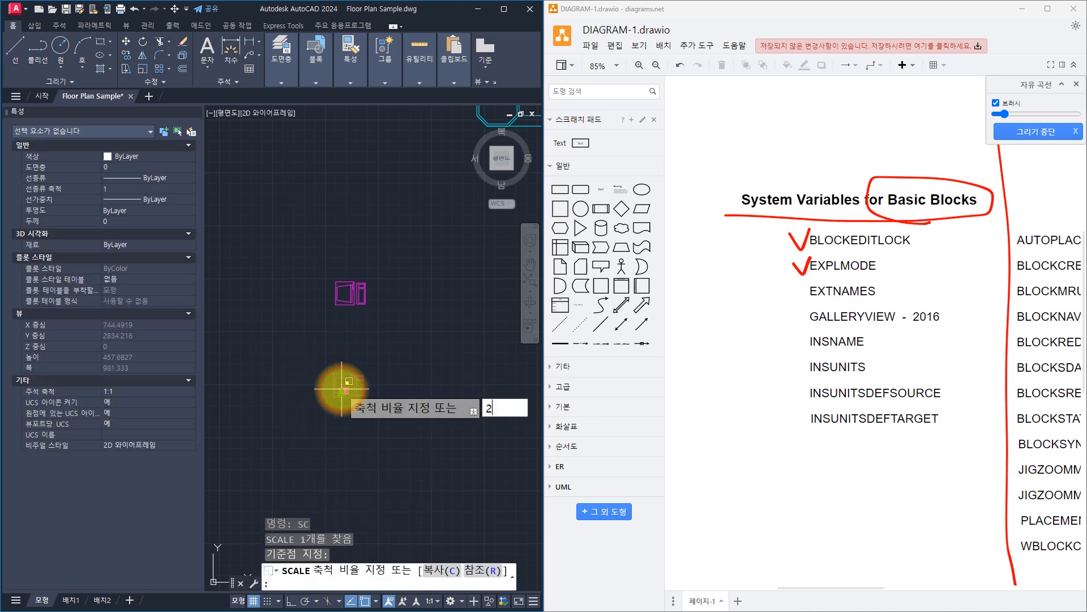
pyautogui.press('Return')
pyautogui.press('Escape')
pyautogui.press('Escape')
# - Examine the X, Y and Z scale properties of the enlarged lower computer block
pyautogui.click(391, 428)
pyautogui.click(324, 369)
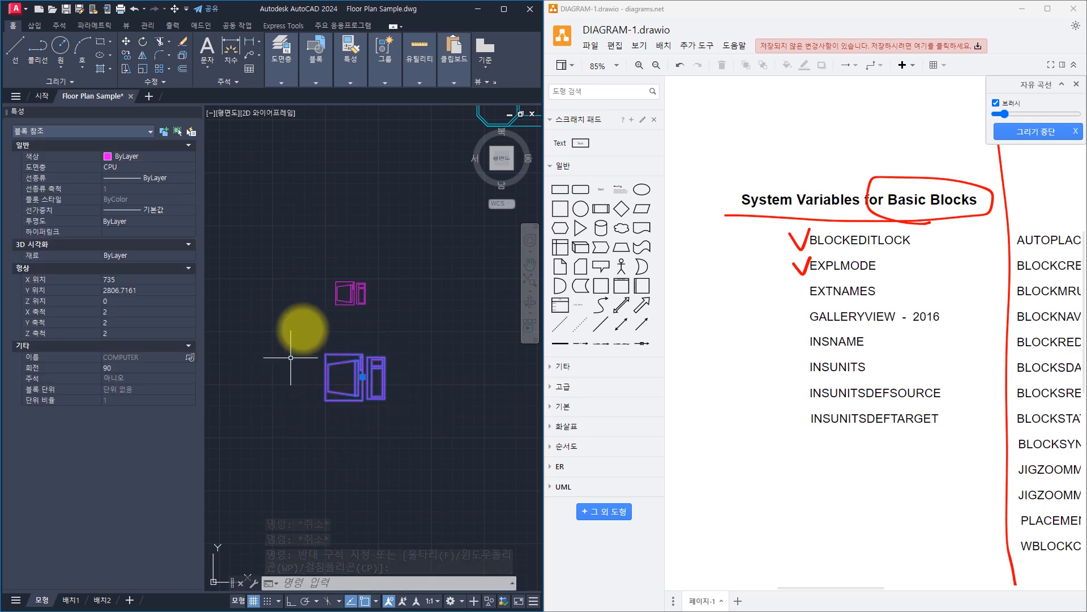
pyautogui.click(31, 312)
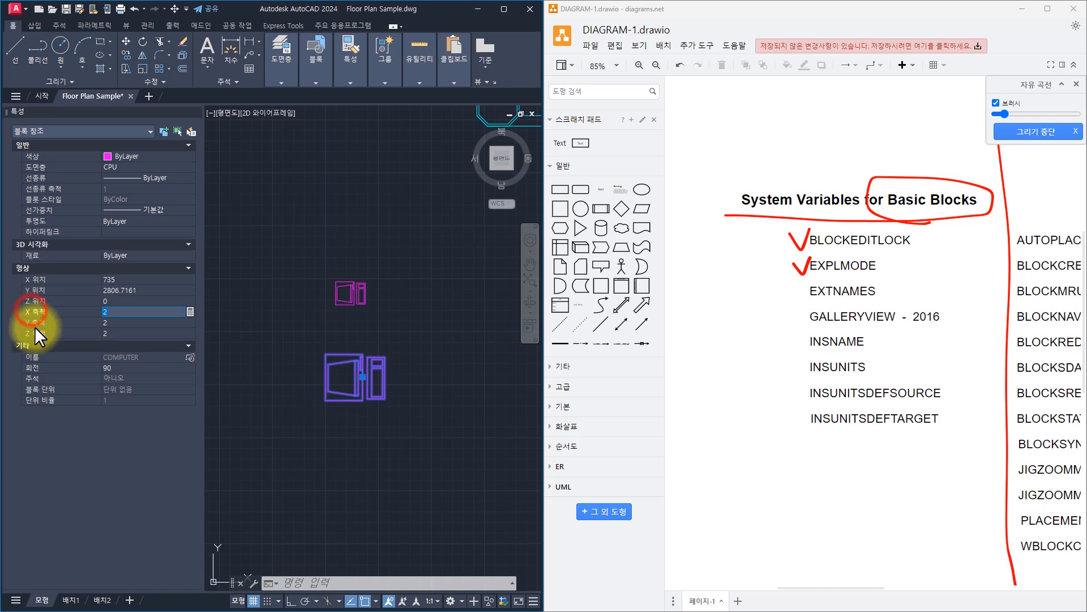
pyautogui.click(40, 322)
pyautogui.click(44, 332)
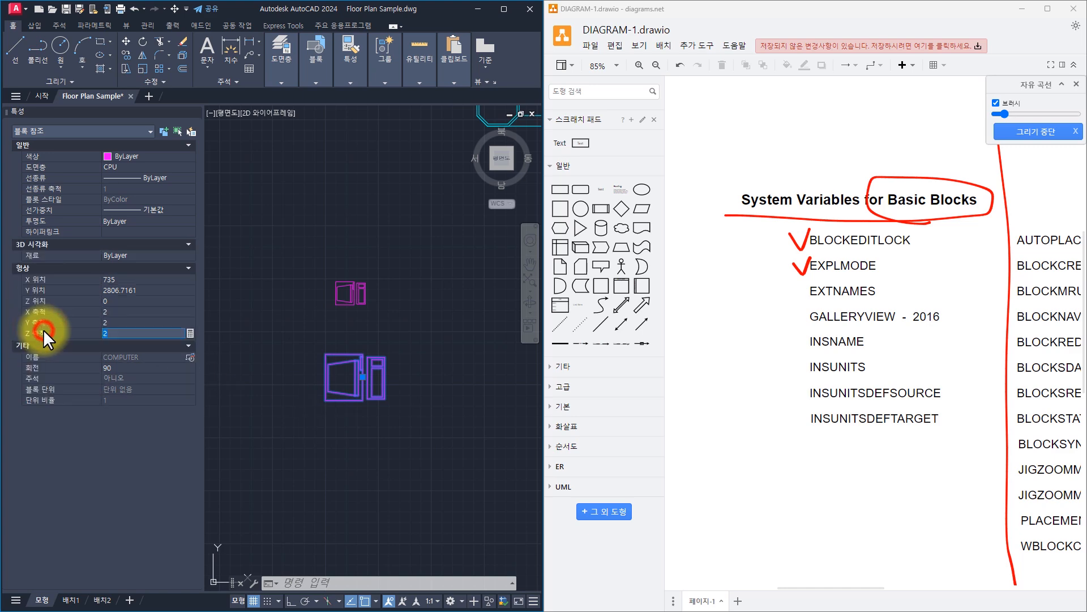
pyautogui.click(43, 322)
pyautogui.click(43, 310)
pyautogui.click(43, 320)
pyautogui.click(39, 331)
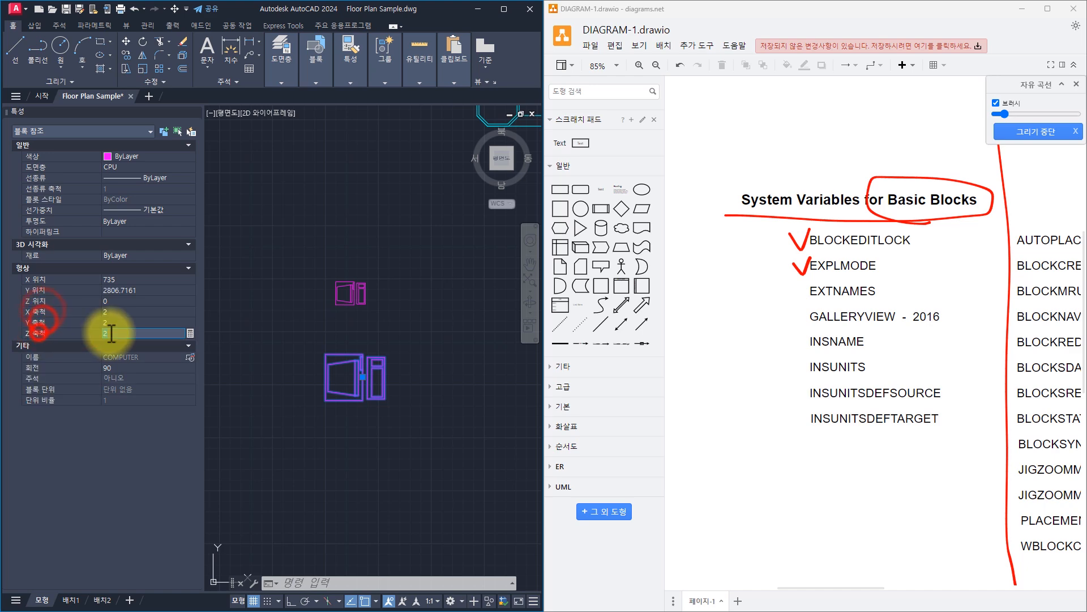
pyautogui.press('Escape')
pyautogui.press('Escape')
pyautogui.press('Escape')
# - Set the lower computer block's Y scale to 4 and clear the selection
pyautogui.click(383, 333)
pyautogui.click(377, 362)
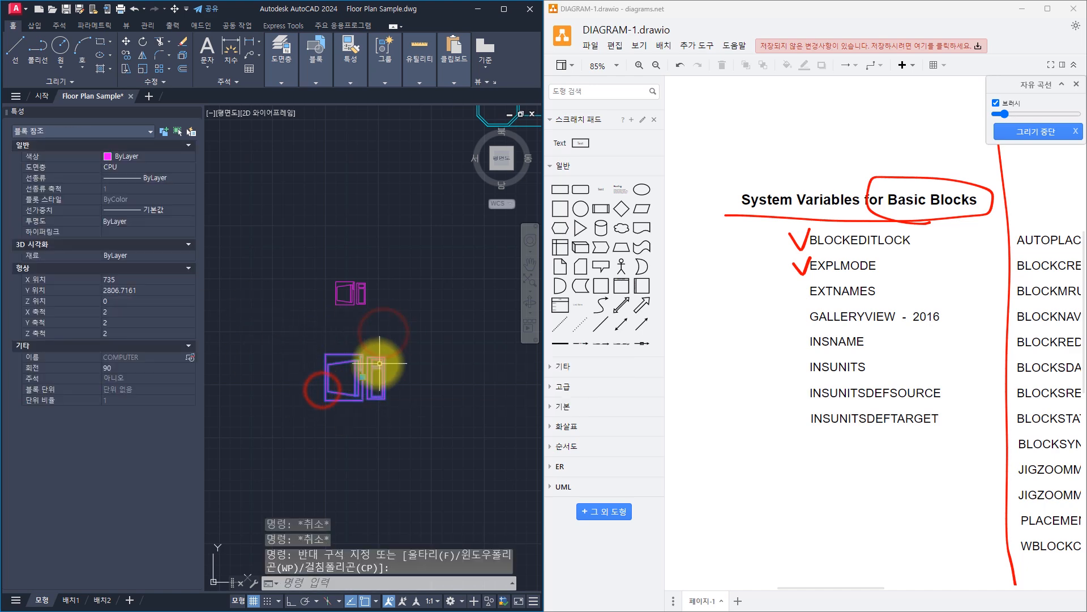
pyautogui.click(124, 321)
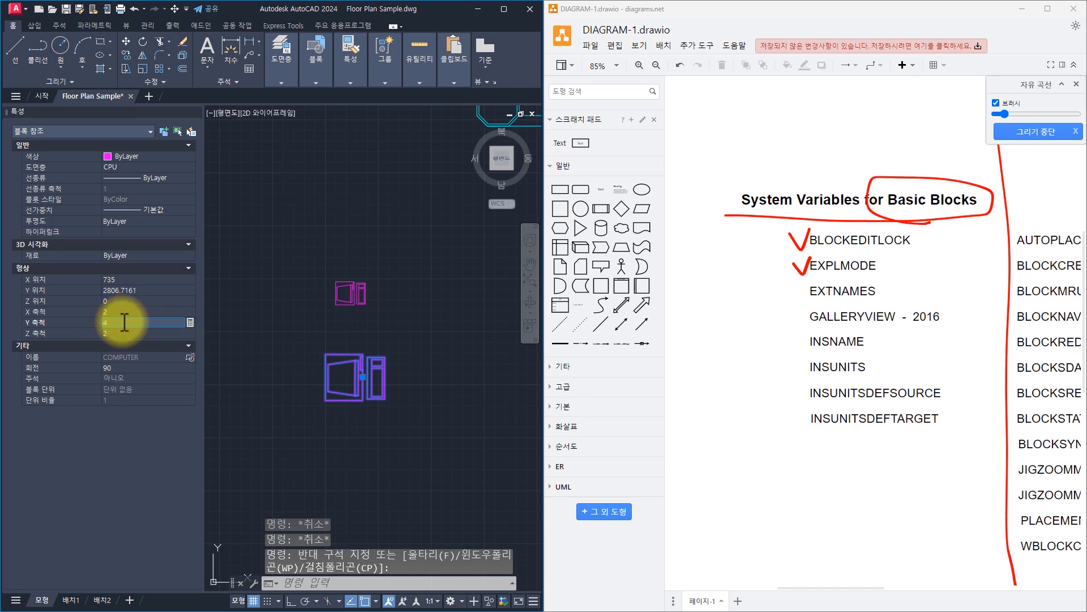
pyautogui.write('4')
pyautogui.press('Tab')
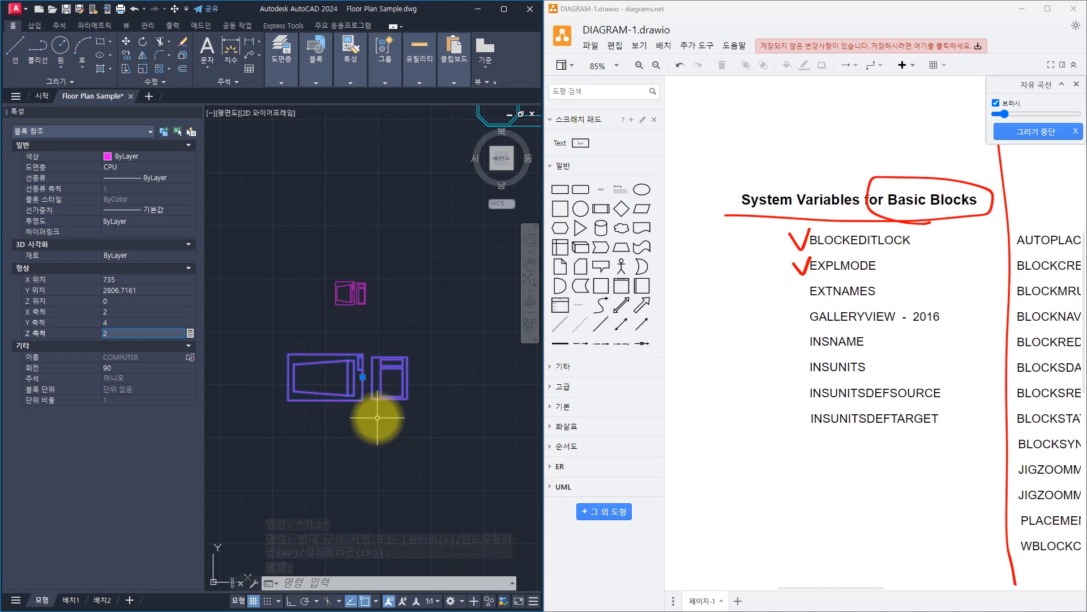
pyautogui.press('Escape')
pyautogui.press('Escape')
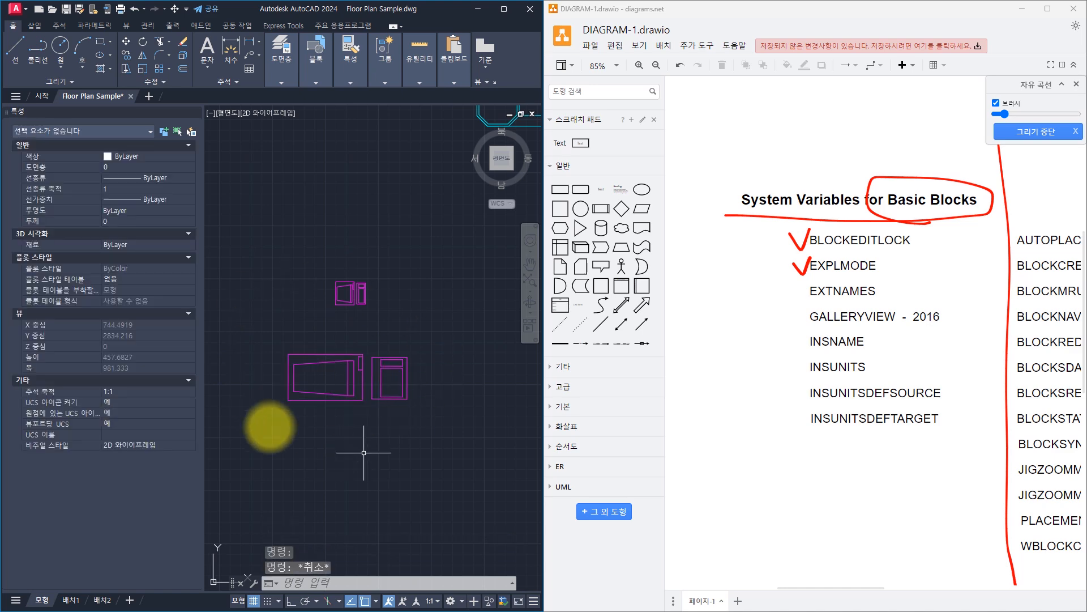
# - Compare the X, Y and Z scale properties of the non-uniformly scaled lower computer block
pyautogui.click(337, 433)
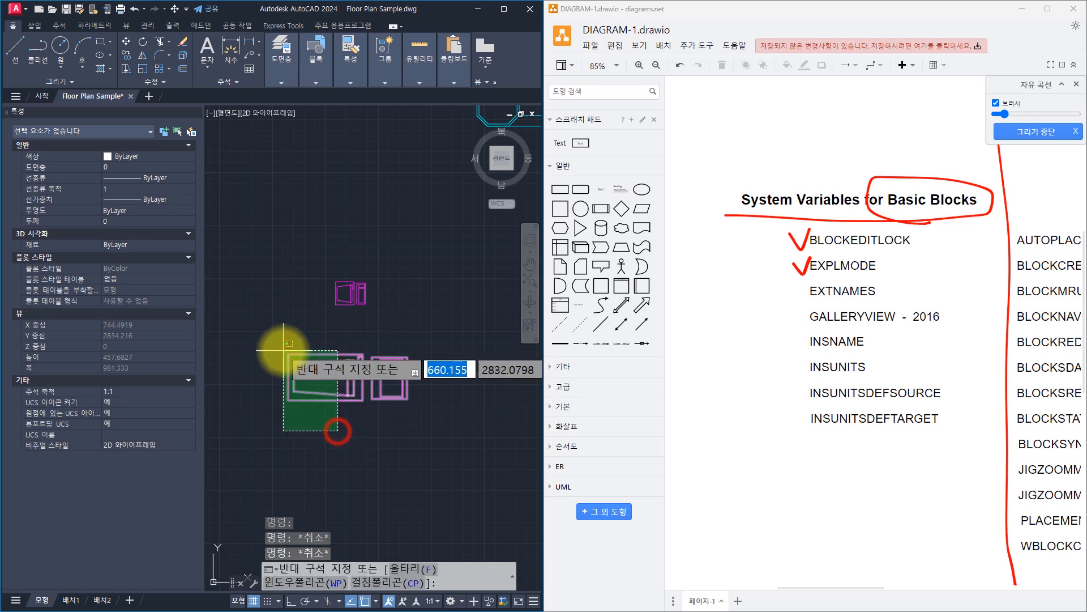
pyautogui.click(284, 350)
pyautogui.click(34, 312)
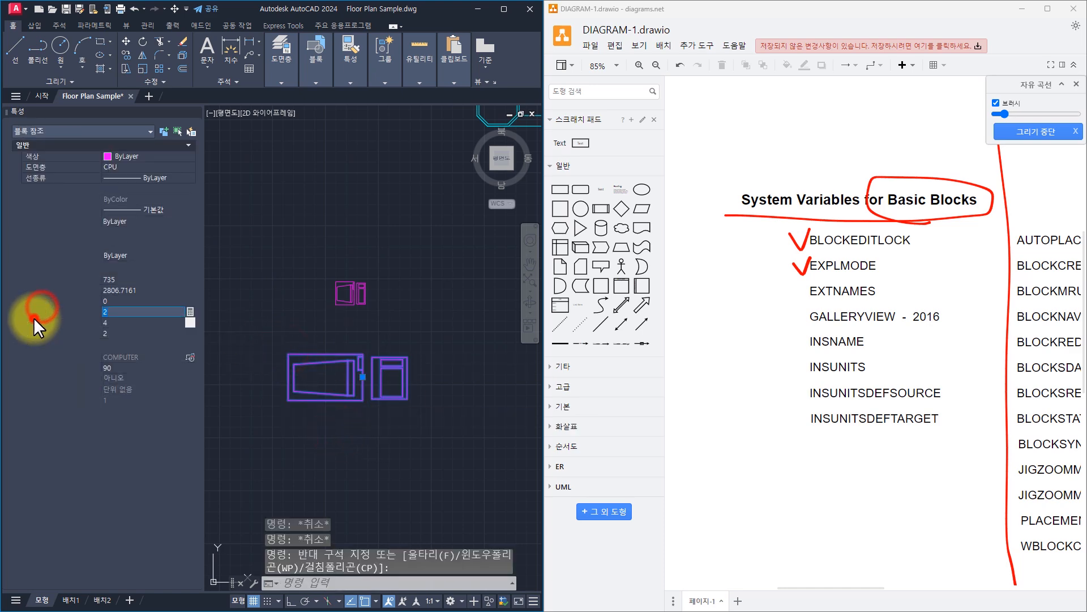
pyautogui.click(32, 329)
pyautogui.click(36, 312)
pyautogui.click(32, 322)
pyautogui.click(30, 332)
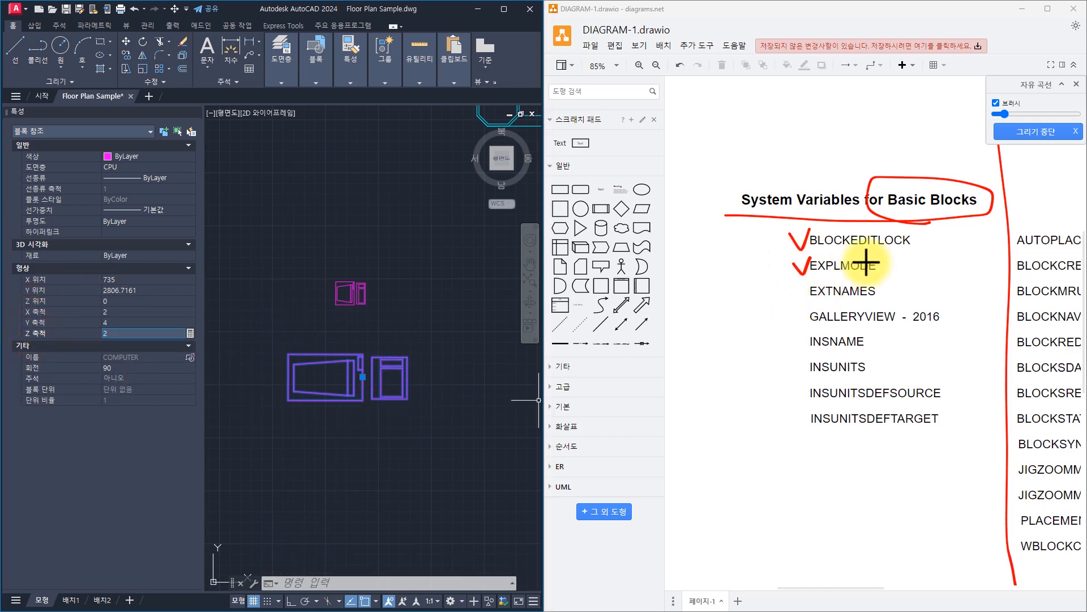
pyautogui.click(348, 262)
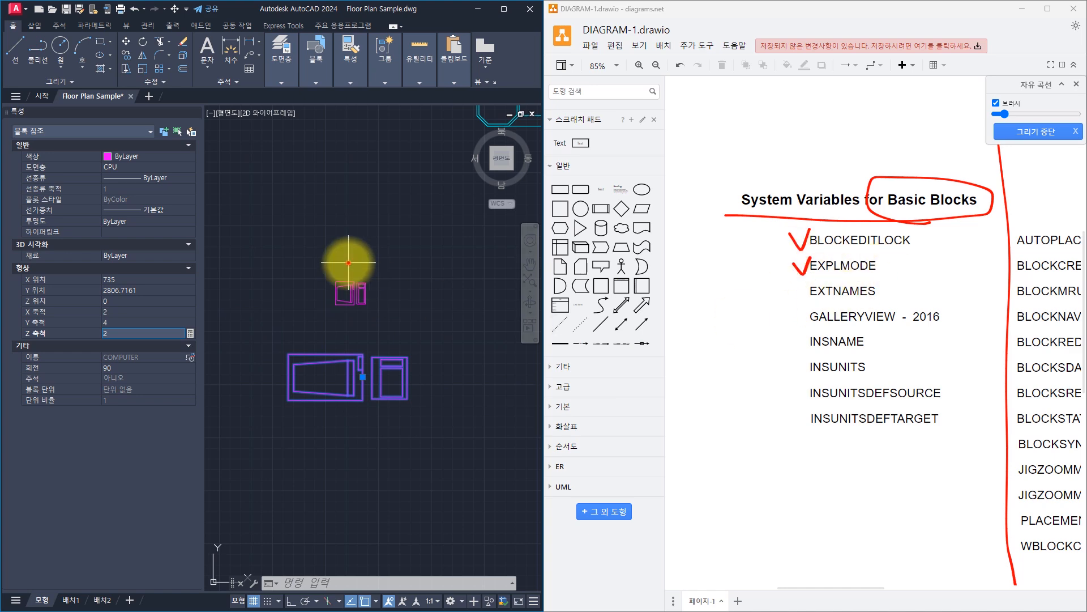
pyautogui.press('Escape')
pyautogui.press('Escape')
pyautogui.press('Escape')
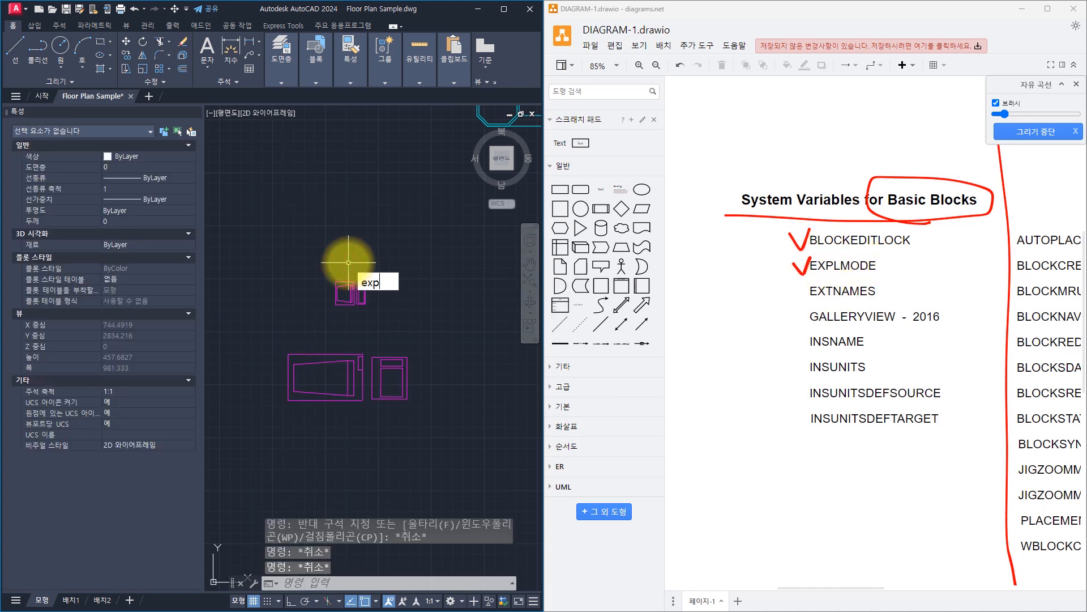
# - Set the EXPLMODE system variable to 0
pyautogui.write('ode')
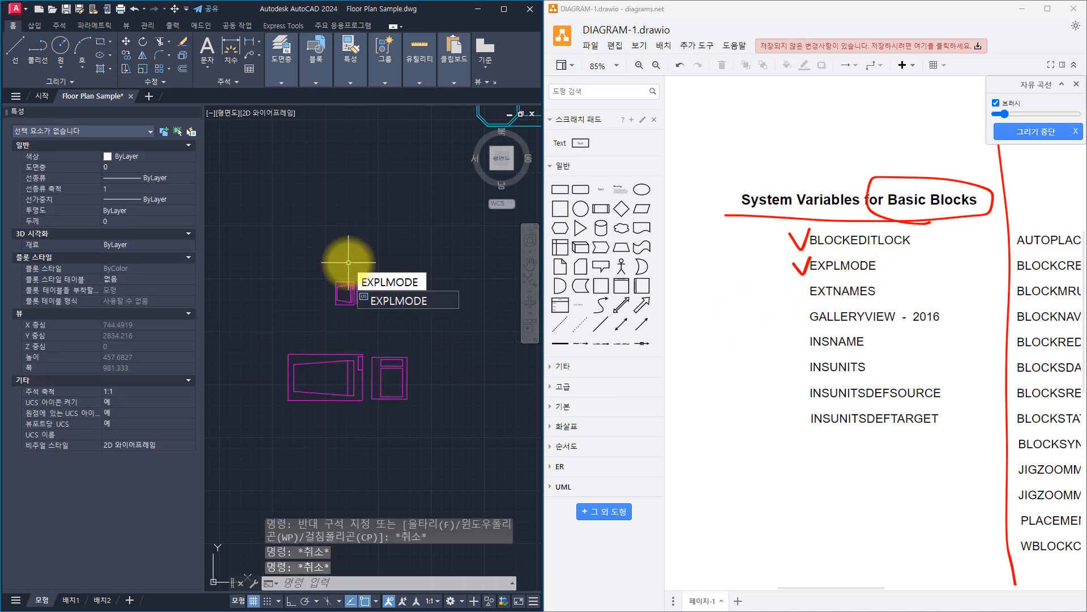
pyautogui.press('Return')
pyautogui.write('0')
pyautogui.press('BackSpace')
pyautogui.write('1')
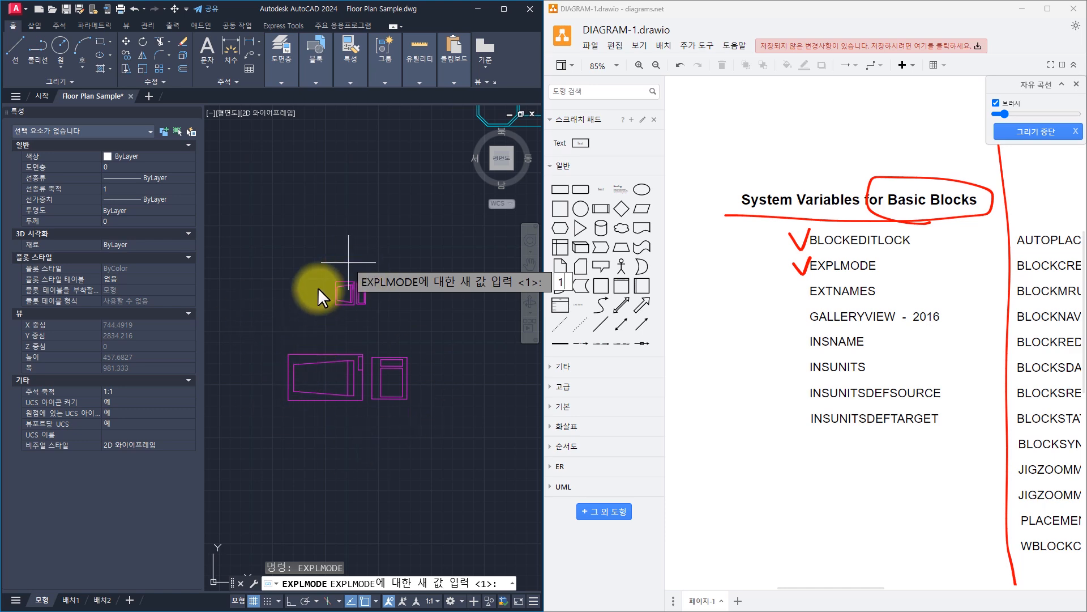
pyautogui.press('BackSpace')
pyautogui.write('0')
pyautogui.press('Return')
# - Try to explode both standalone computer blocks together
pyautogui.click(418, 235)
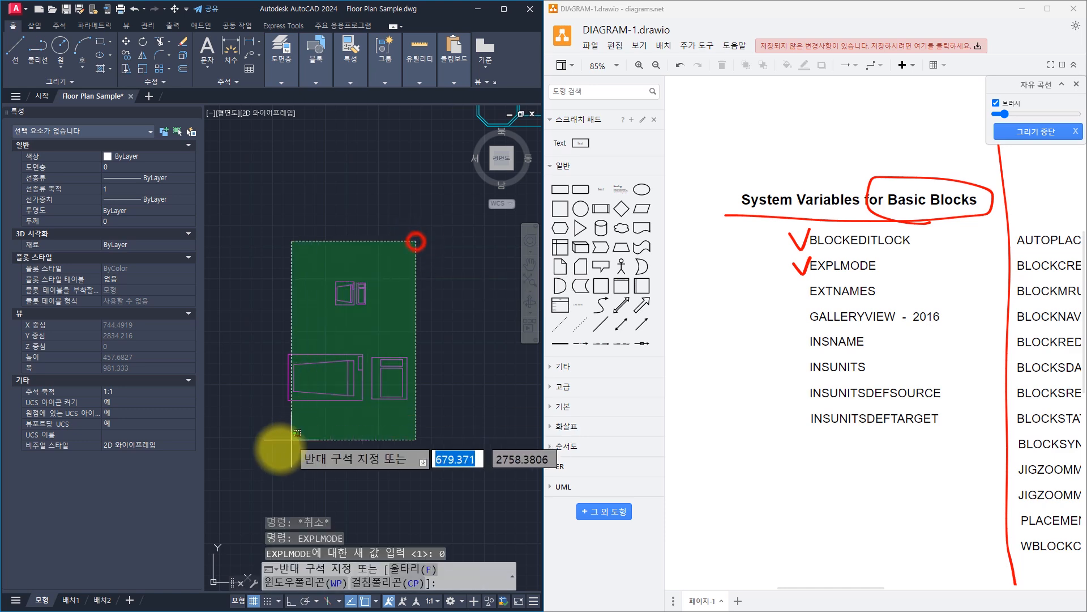
pyautogui.click(277, 446)
pyautogui.write('X')
pyautogui.press('Return')
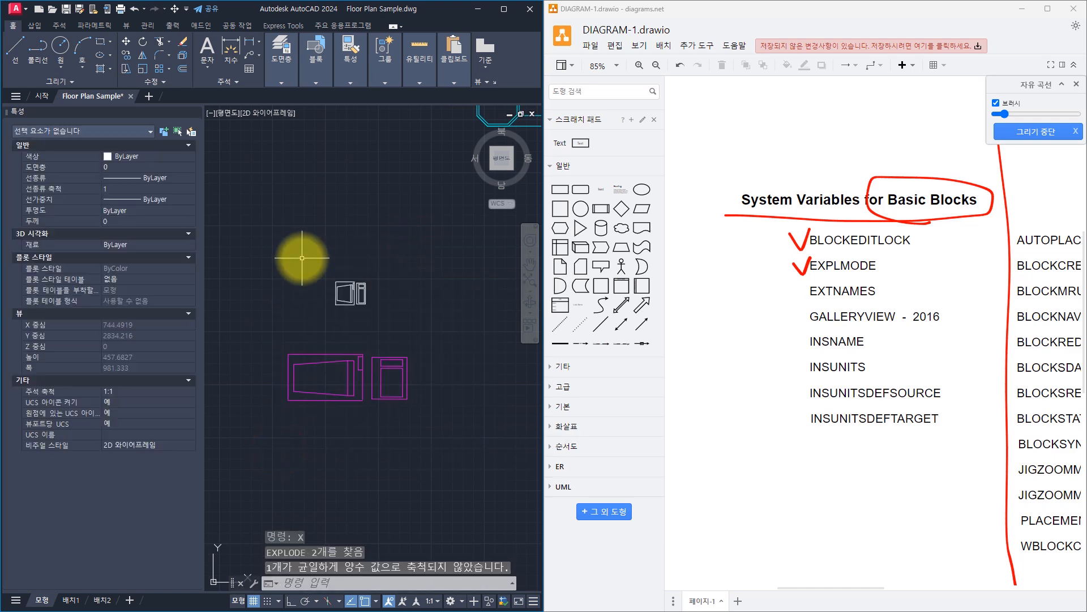
# - Try again to explode only the stretched lower computer block
pyautogui.click(408, 325)
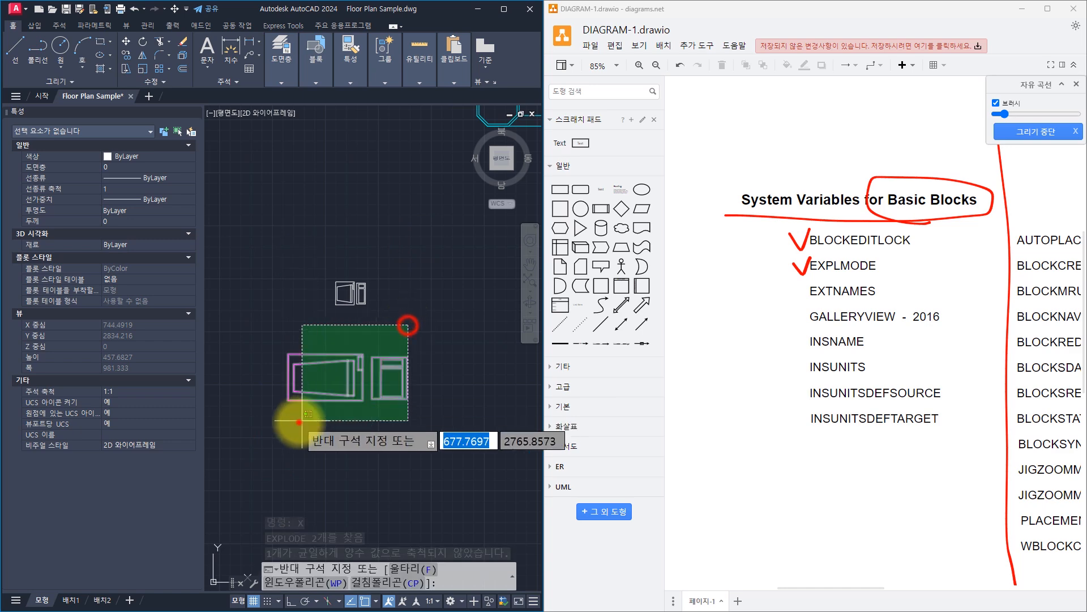
pyautogui.click(299, 422)
pyautogui.write('X')
pyautogui.press('Return')
pyautogui.click(357, 341)
pyautogui.click(301, 414)
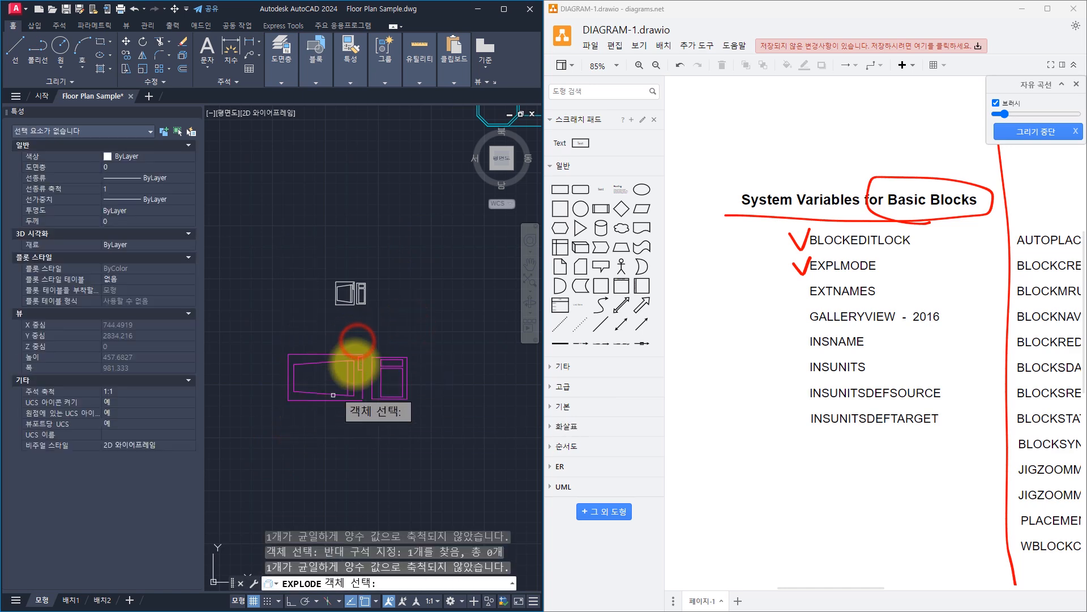
pyautogui.press('Return')
# - Check the stretched block's explode messages in the command history and undo the last two explode operations
pyautogui.click(317, 330)
pyautogui.click(314, 433)
pyautogui.moveTo(423, 532)
pyautogui.mouseDown()
pyautogui.moveTo(238, 444)
pyautogui.moveTo(325, 473)
pyautogui.moveTo(494, 464)
pyautogui.moveTo(502, 479)
pyautogui.moveTo(413, 482)
pyautogui.moveTo(367, 469)
pyautogui.mouseUp()
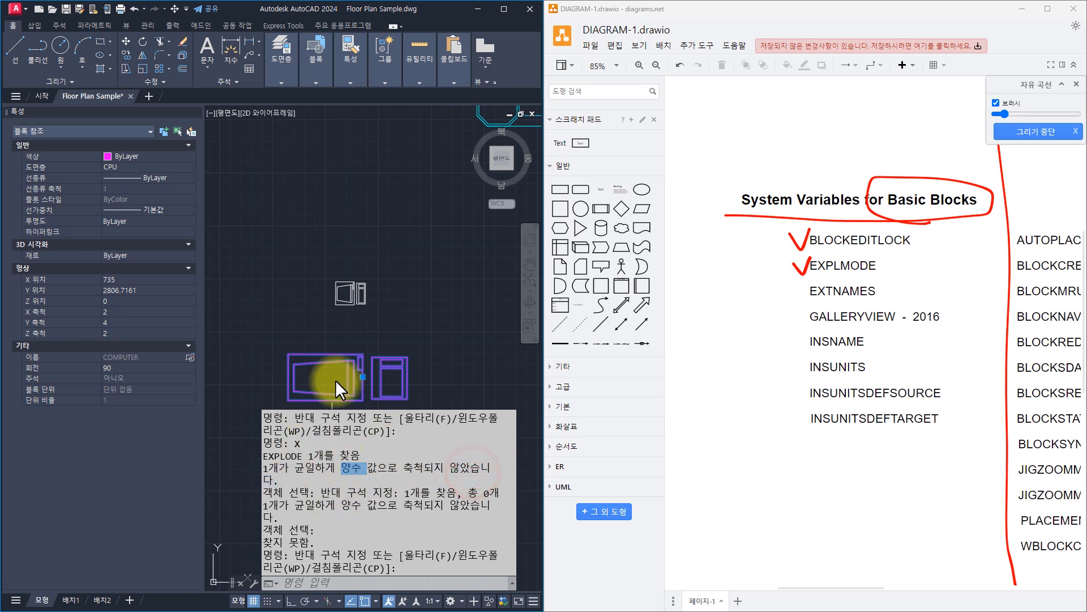
pyautogui.press('Escape')
pyautogui.hotkey('ctrl', 'z')
pyautogui.hotkey('ctrl', 'z')
# - Set the X, Y and Z scales of the upper standalone computer block to -1
pyautogui.click(381, 321)
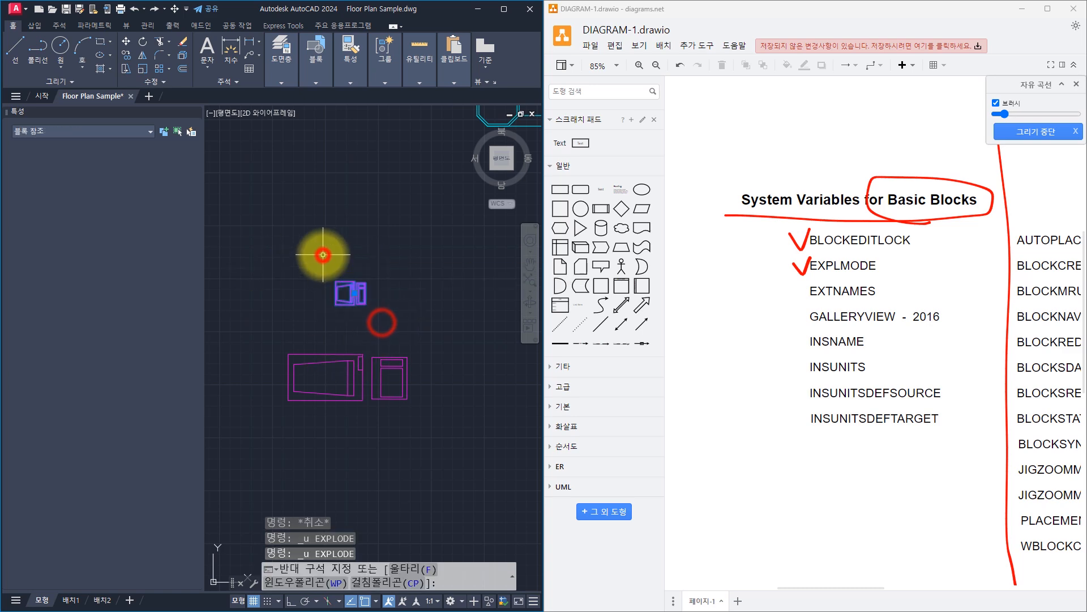
pyautogui.click(323, 255)
pyautogui.click(114, 311)
pyautogui.write('-1')
pyautogui.press('Tab')
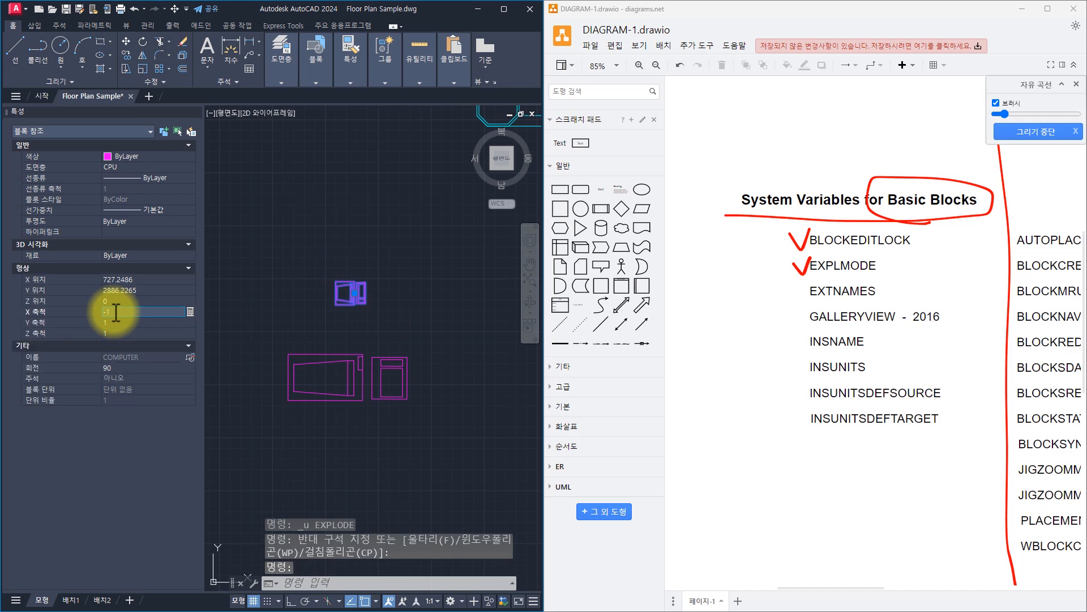
pyautogui.write('-1')
pyautogui.press('Tab')
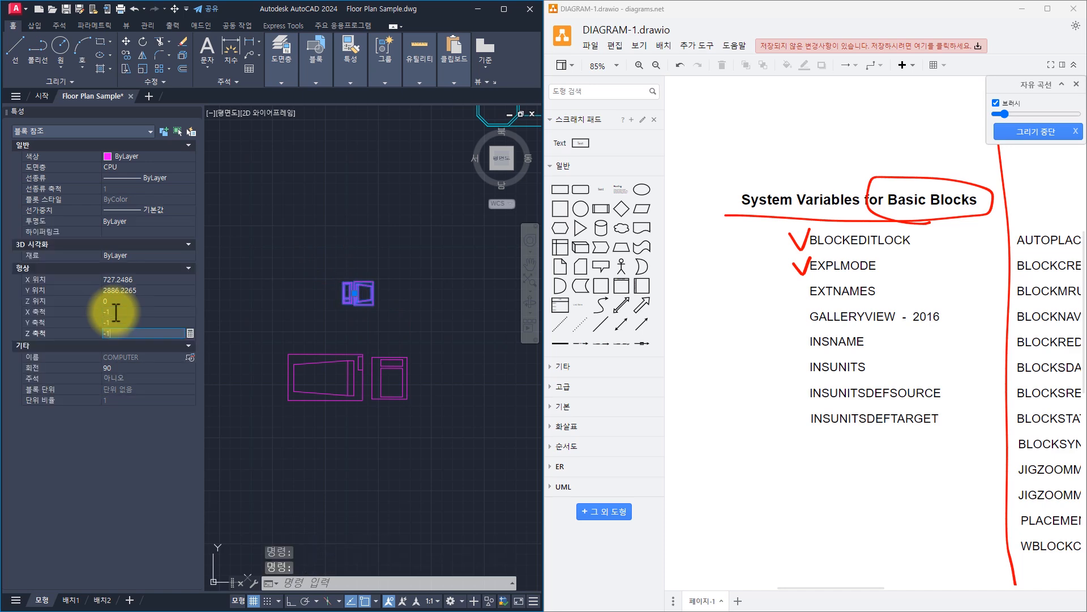
pyautogui.write('-1')
pyautogui.press('Return')
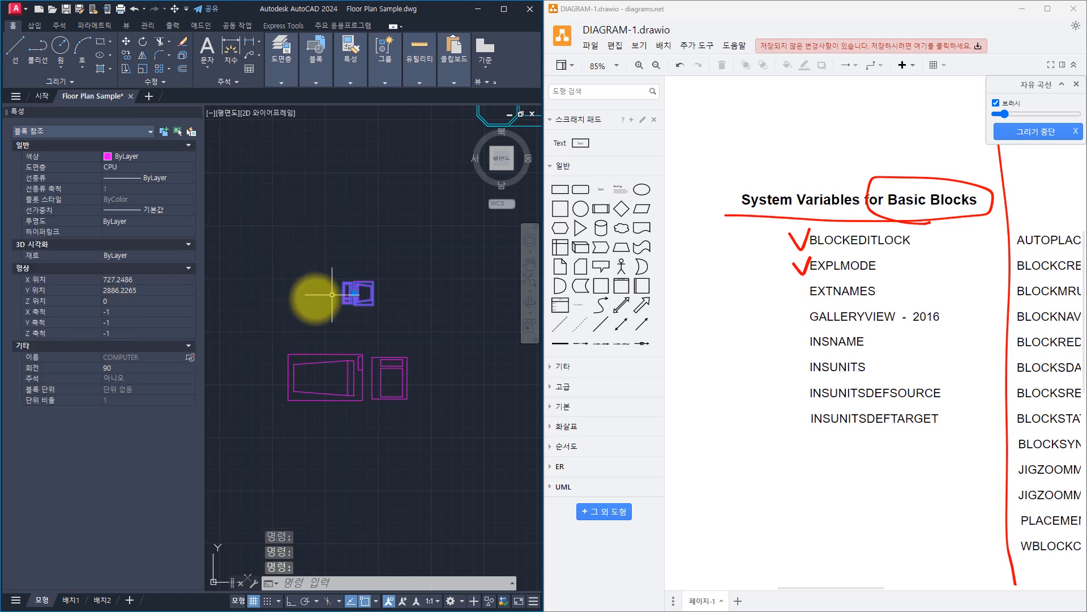
pyautogui.press('Escape')
pyautogui.press('Escape')
pyautogui.press('Escape')
# - Mirror the stretched lower computer block downward across a horizontal line, keeping the original
pyautogui.click(364, 322)
pyautogui.click(312, 267)
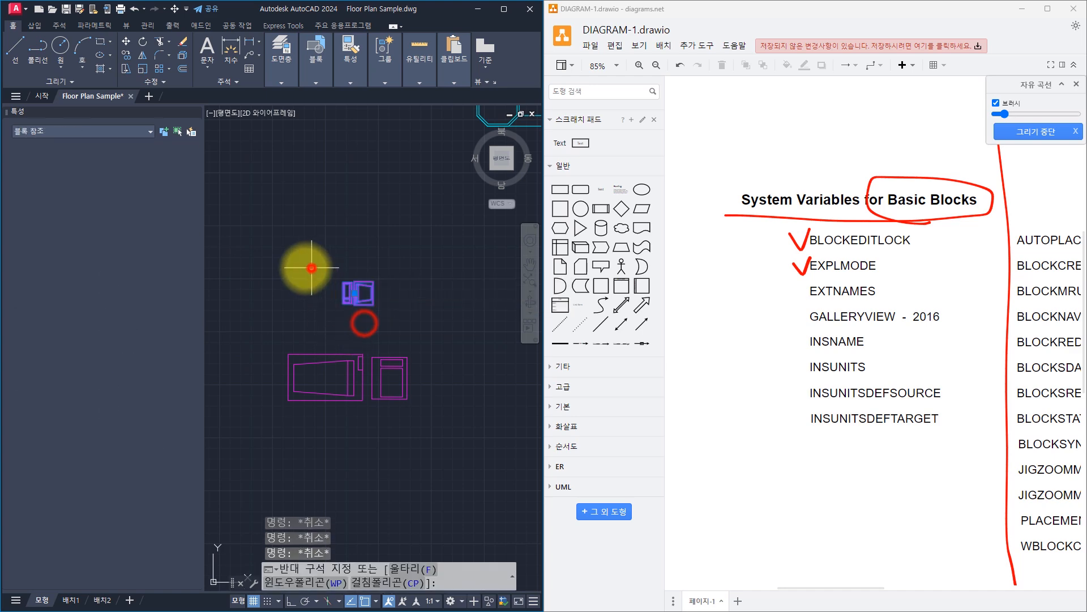
pyautogui.press('Escape')
pyautogui.click(363, 337)
pyautogui.click(310, 419)
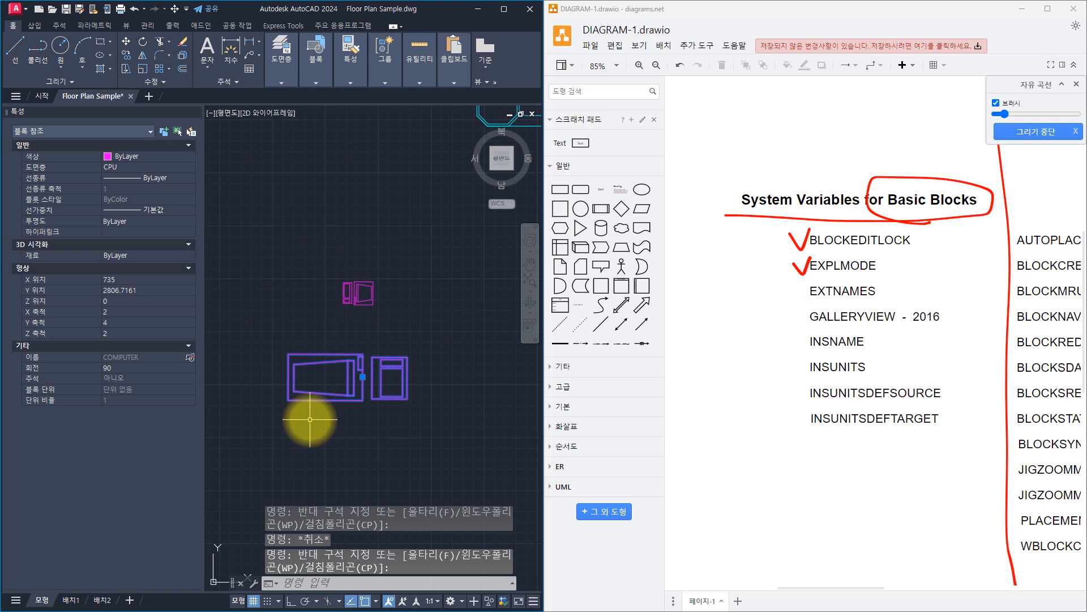
pyautogui.write('m')
pyautogui.press('Return')
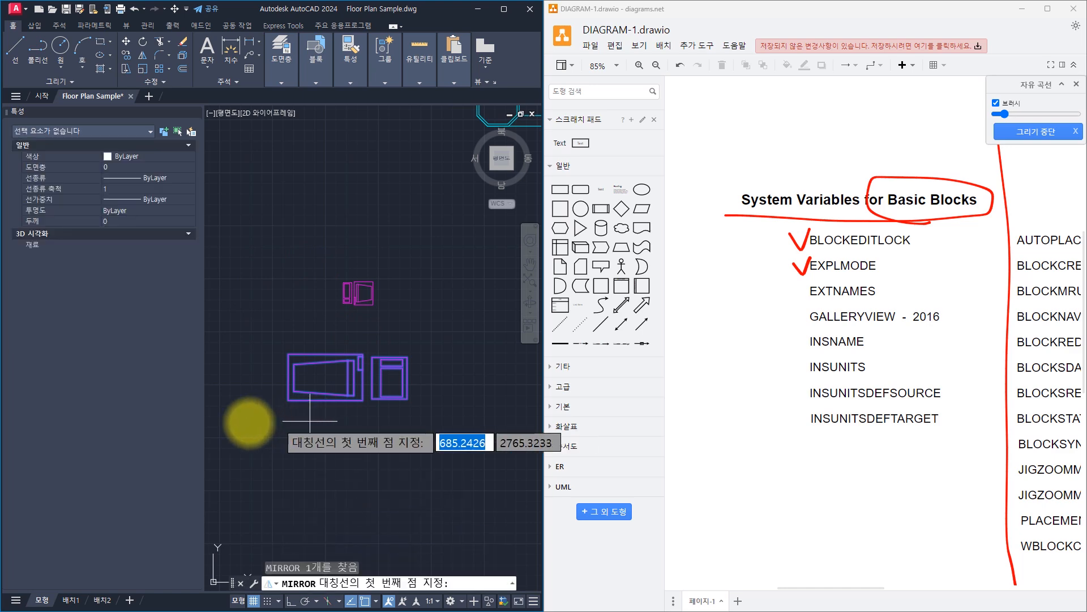
pyautogui.click(249, 422)
pyautogui.click(466, 423)
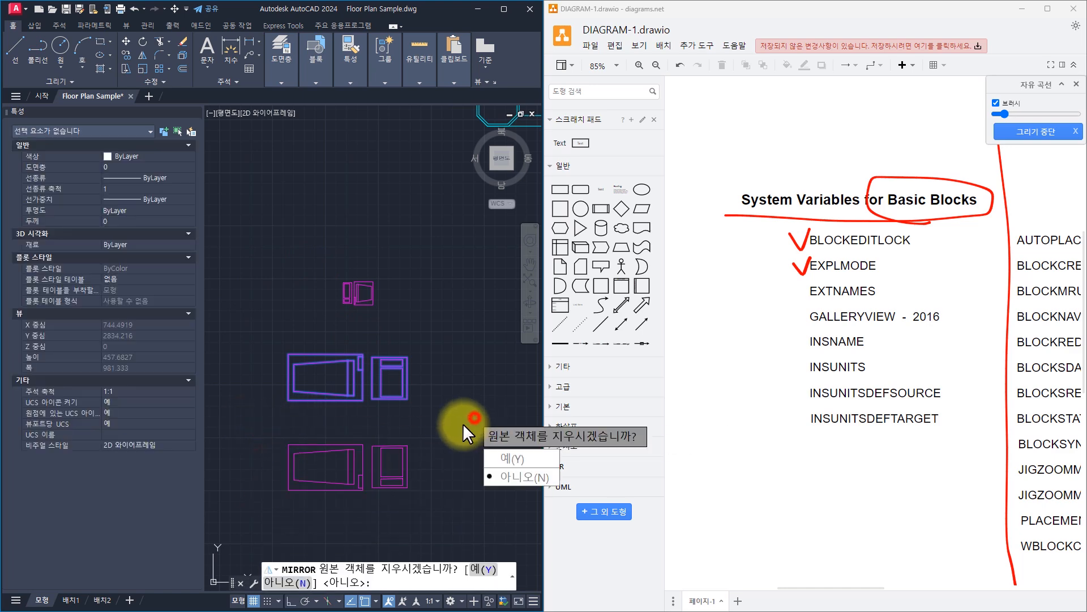
pyautogui.press('Return')
# - Check the X, Y and Z scales of the mirrored computer block
pyautogui.click(460, 475)
pyautogui.click(374, 473)
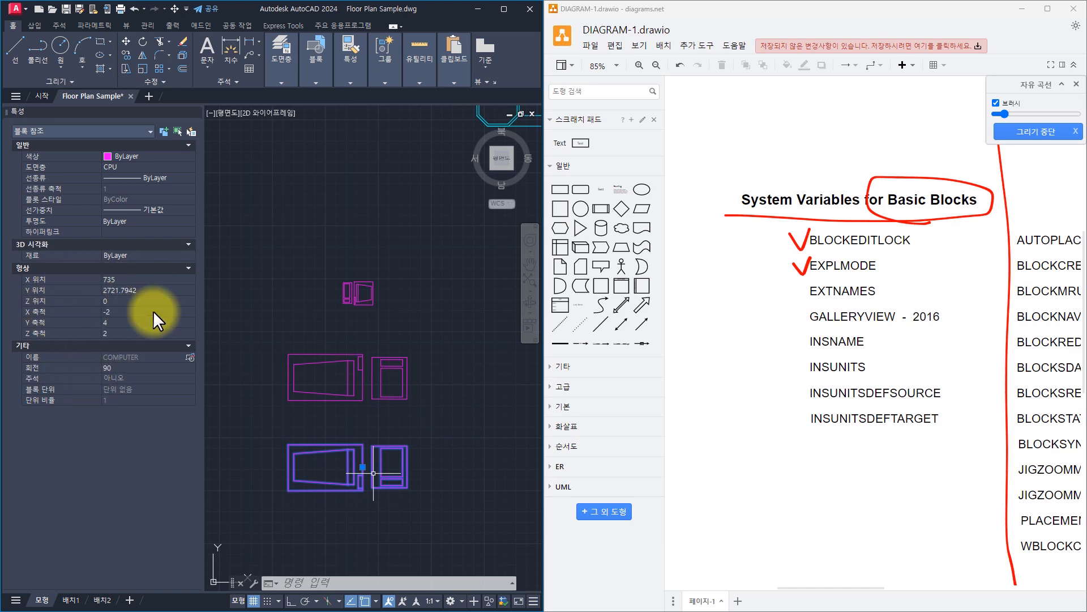
pyautogui.press('Escape')
pyautogui.press('Escape')
# - Try to explode the upper computer block that is scaled to -1 on all axes
pyautogui.click(387, 313)
pyautogui.click(319, 269)
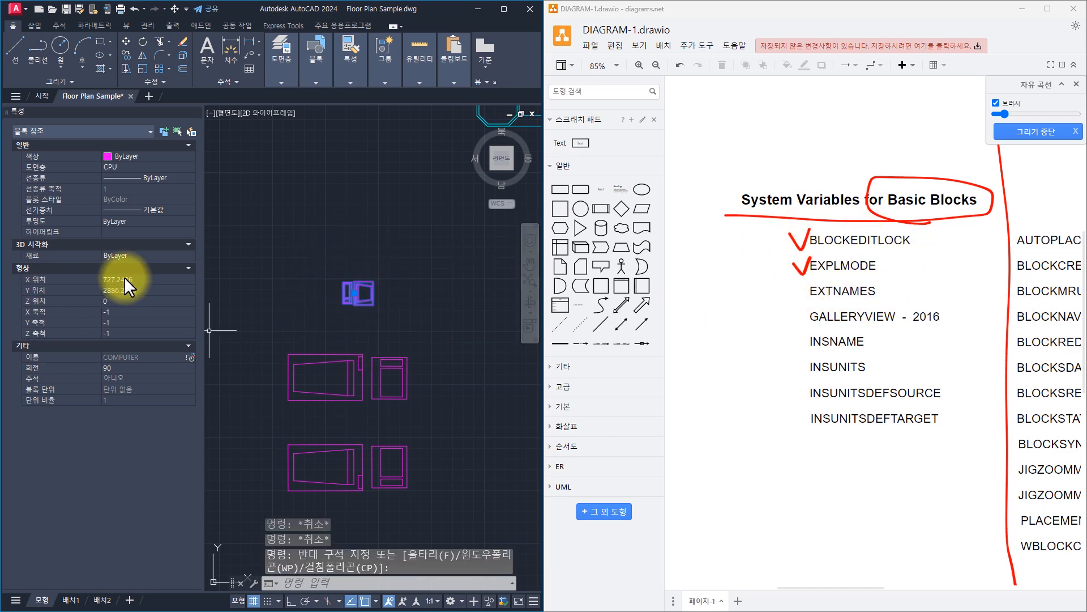
pyautogui.write('x')
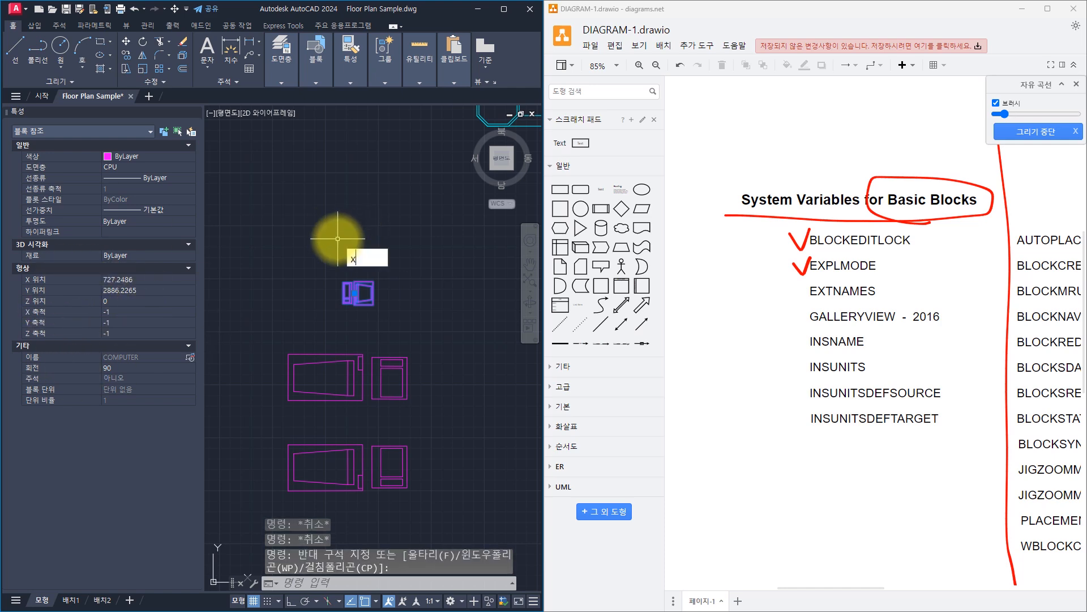
pyautogui.press('Return')
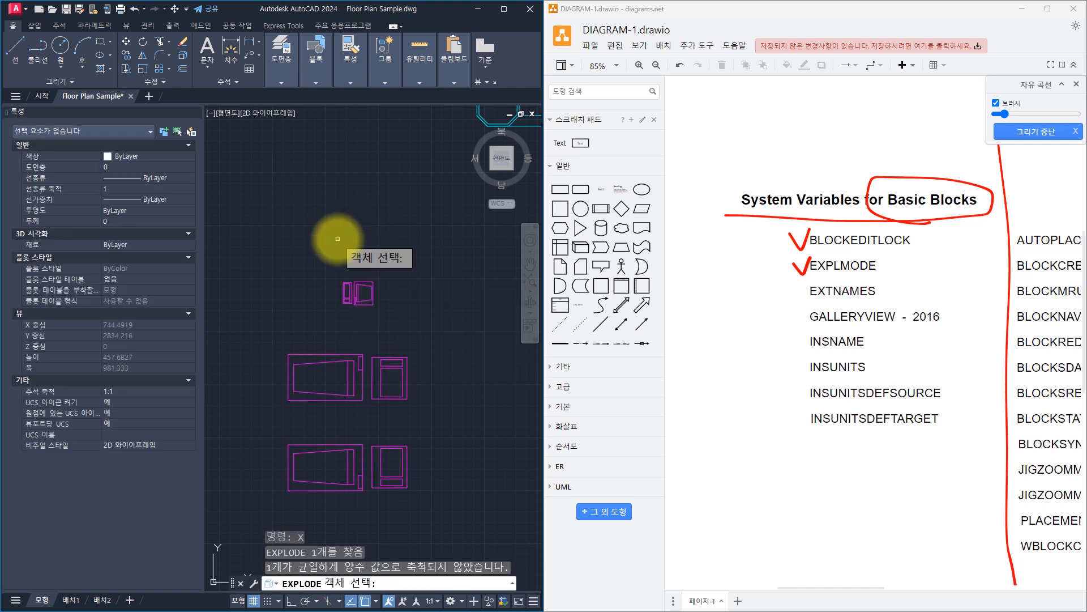
pyautogui.click(383, 263)
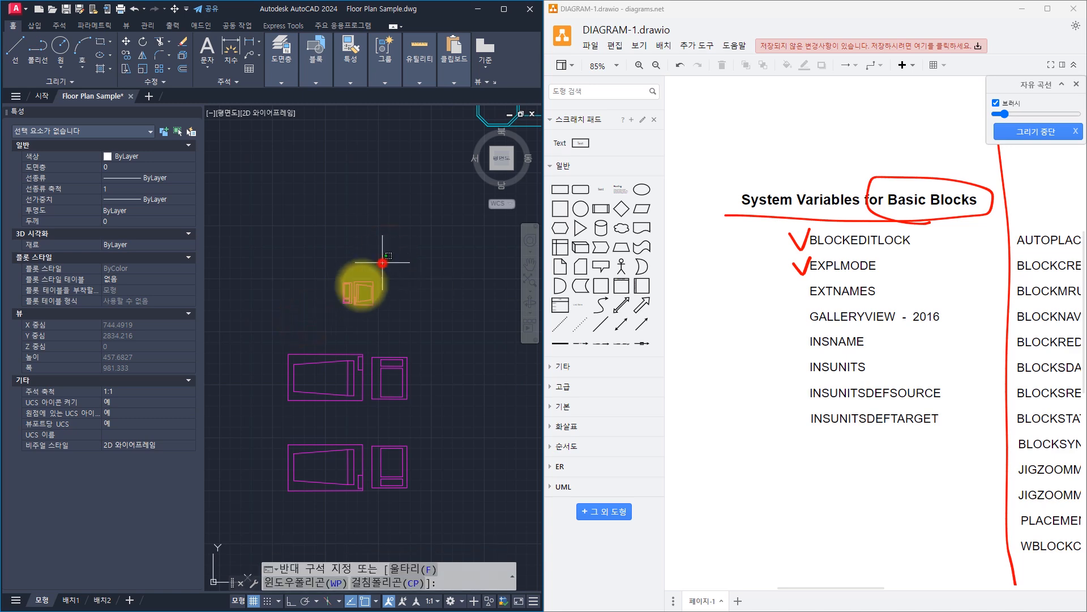
pyautogui.click(309, 329)
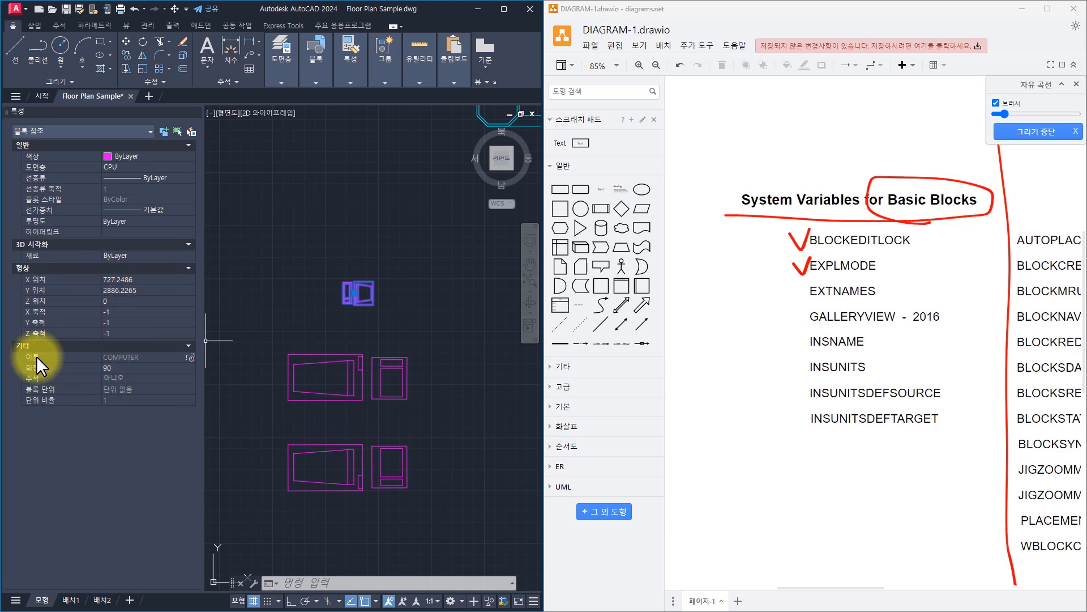
pyautogui.write('x')
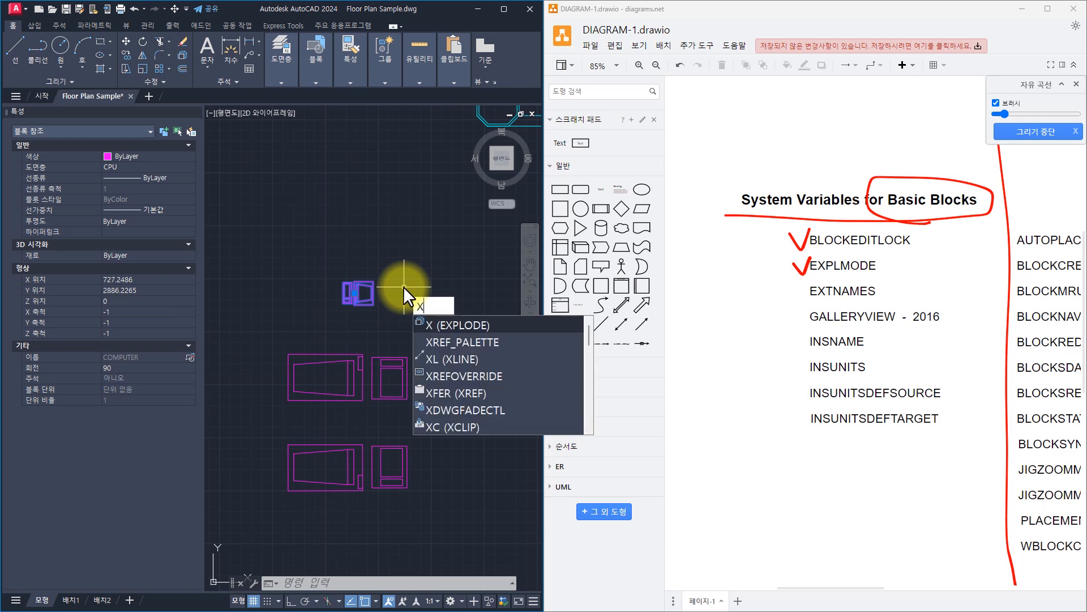
pyautogui.press('Return')
pyautogui.press('Escape')
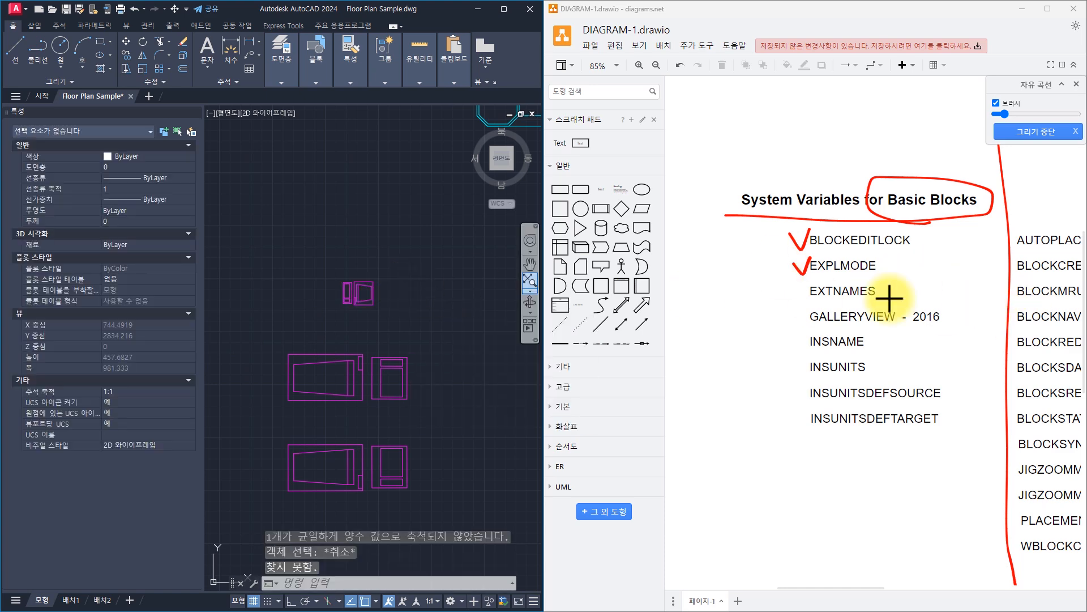
# - Set the EXPLMODE system variable to 1
pyautogui.write('EXPL')
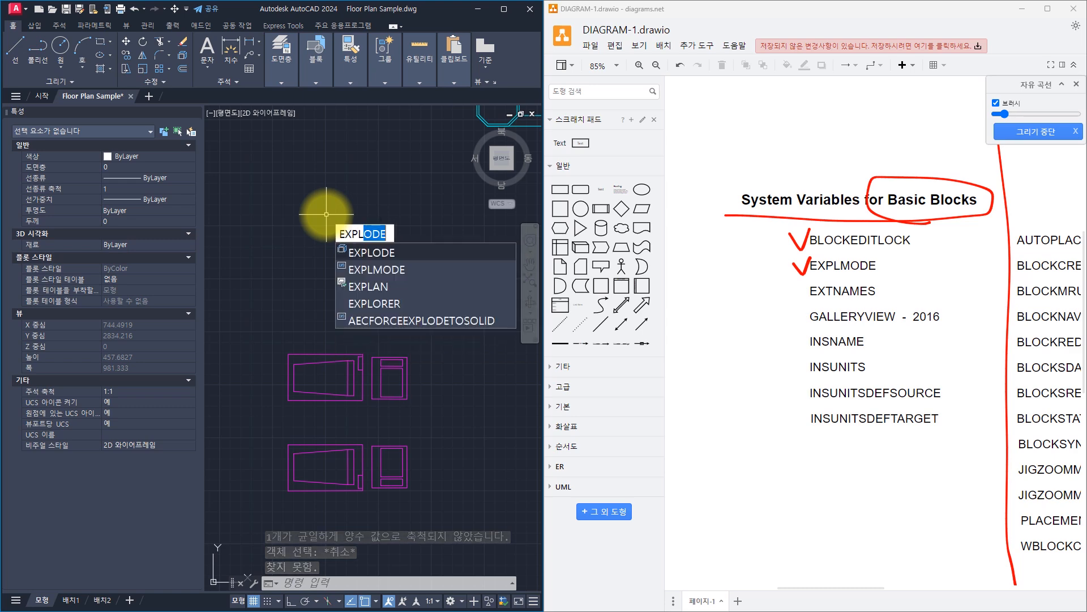
pyautogui.write('MODE')
pyautogui.press('Return')
pyautogui.write('1')
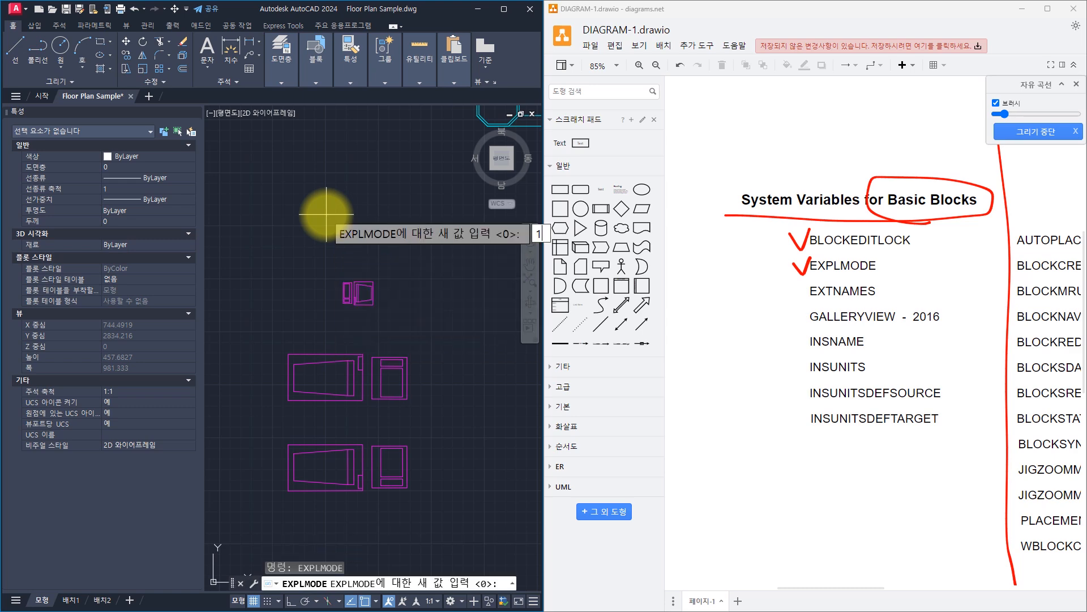
pyautogui.press('Return')
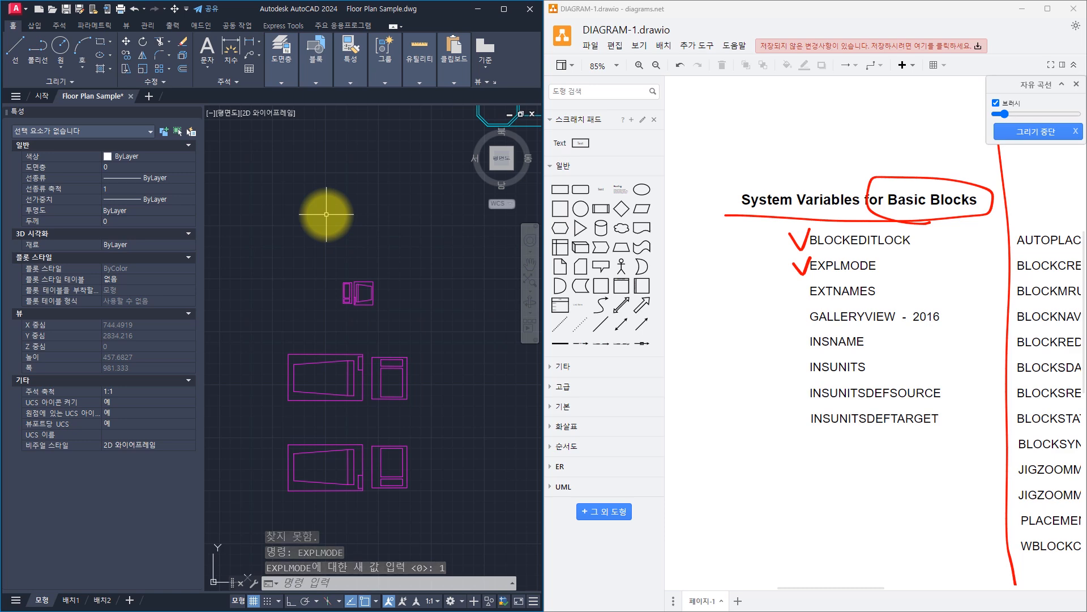
# - Draw a freehand check mark beside EXTNAMES in the diagrams.net list, and view the layer list in AutoCAD
pyautogui.click(792, 287)
pyautogui.moveTo(792, 286)
pyautogui.mouseDown()
pyautogui.moveTo(802, 301)
pyautogui.moveTo(815, 281)
pyautogui.mouseUp()
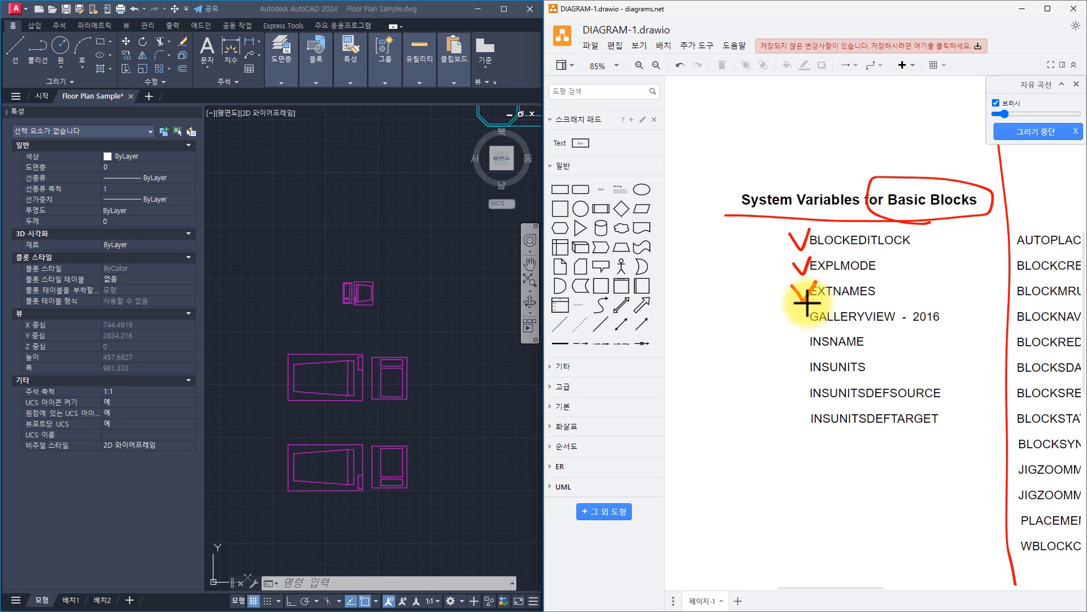
pyautogui.moveTo(270, 67)
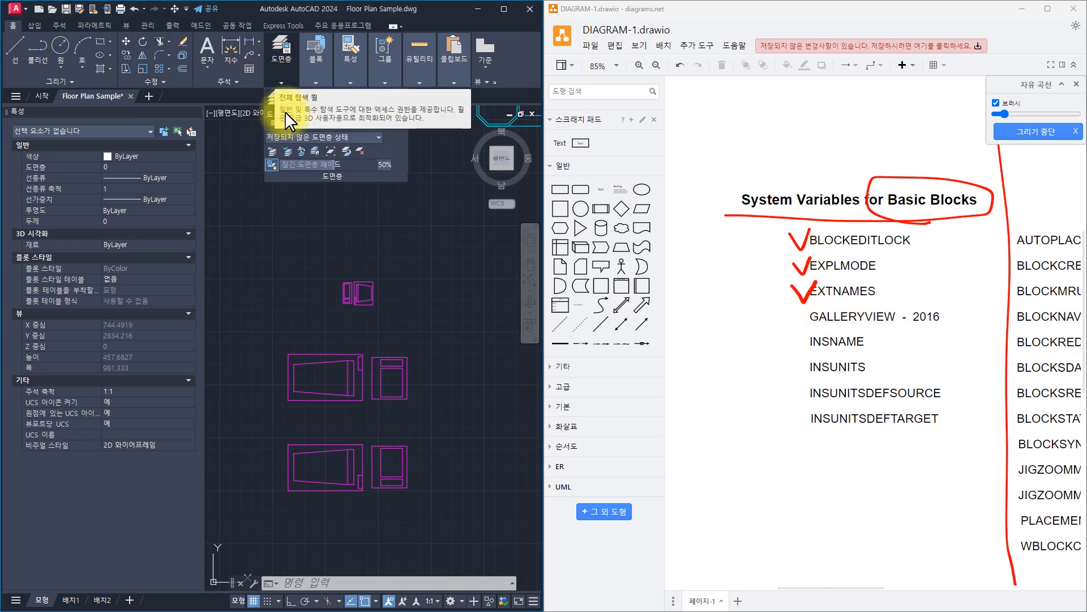
pyautogui.click(358, 95)
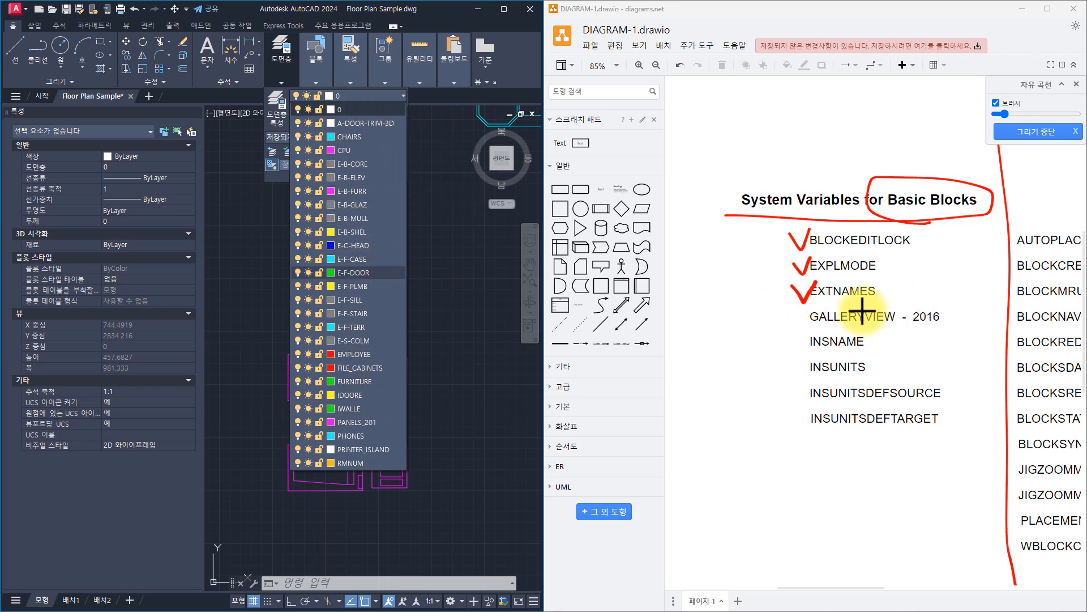
pyautogui.click(404, 261)
# - Check the current value of the EXTNAMES system variable without changing it
pyautogui.write('ex')
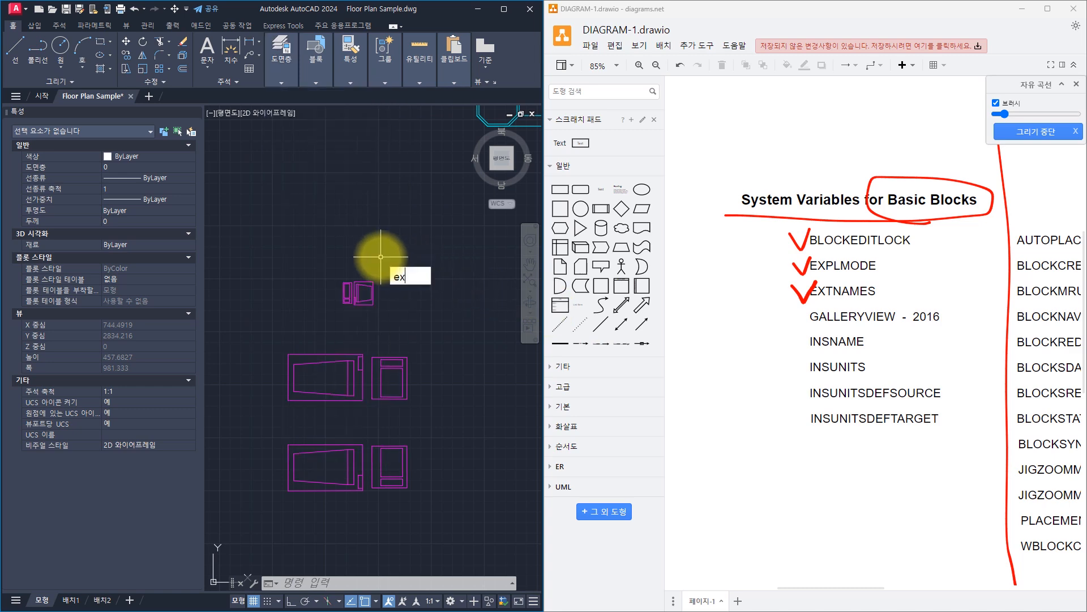
pyautogui.write('names')
pyautogui.press('Return')
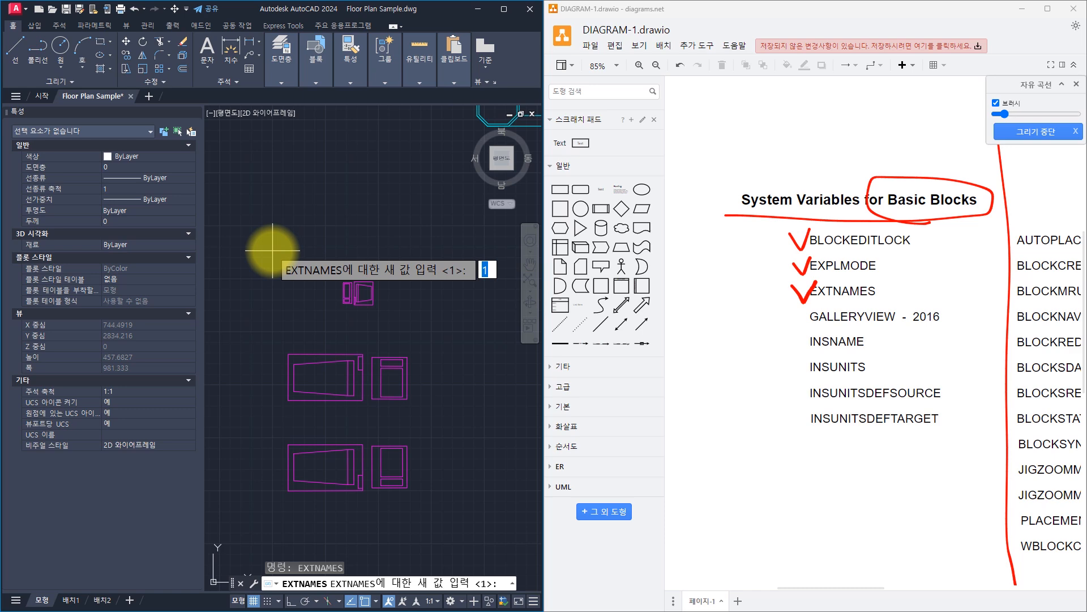
pyautogui.press('BackSpace')
pyautogui.press('BackSpace')
pyautogui.press('Escape')
pyautogui.press('Escape')
pyautogui.press('Escape')
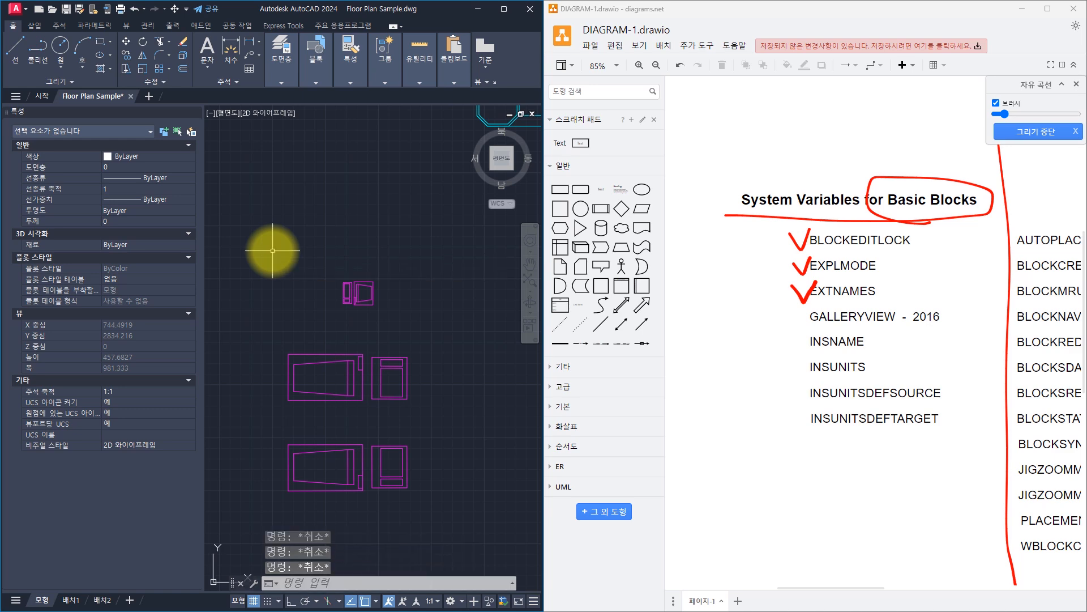
# - Leave EXTNAMES at 1 and create a layer named "1 2 3"
pyautogui.write('EXTNAMES')
pyautogui.press('Return')
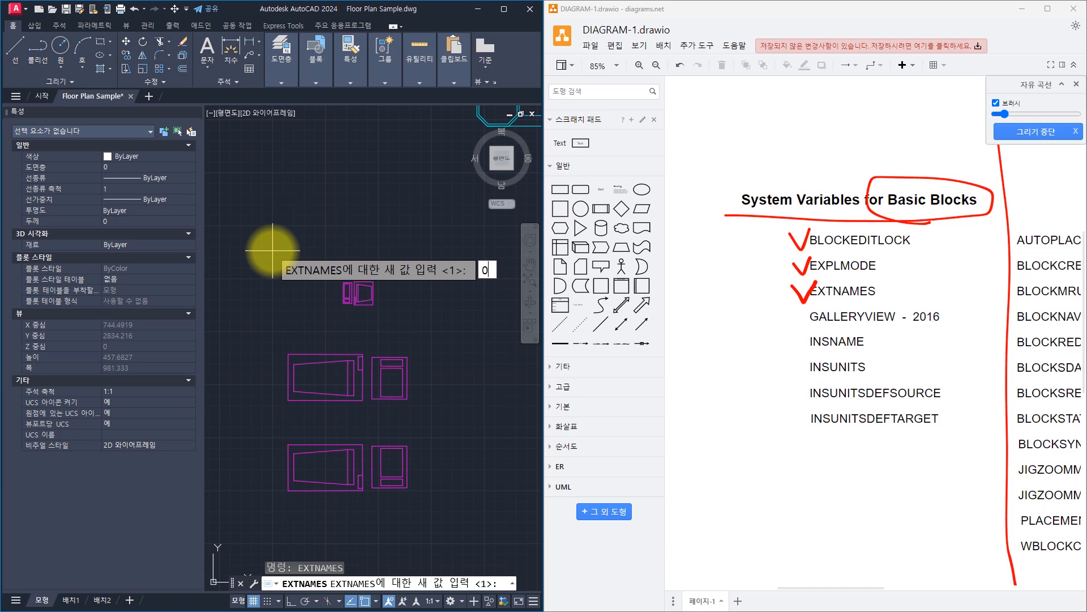
pyautogui.press('Return')
pyautogui.write('LA')
pyautogui.press('Return')
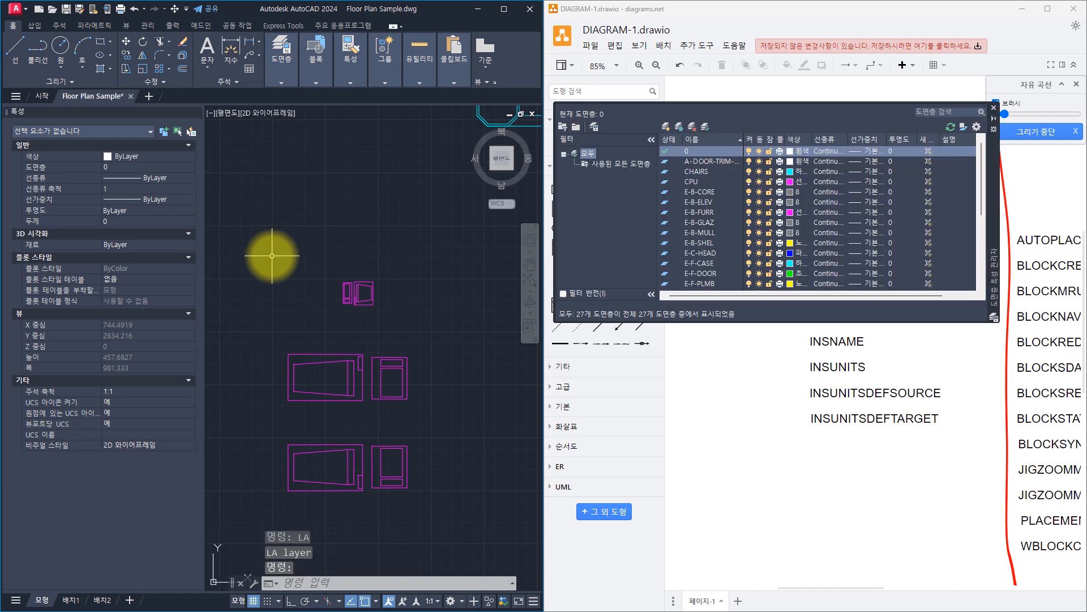
pyautogui.click(666, 126)
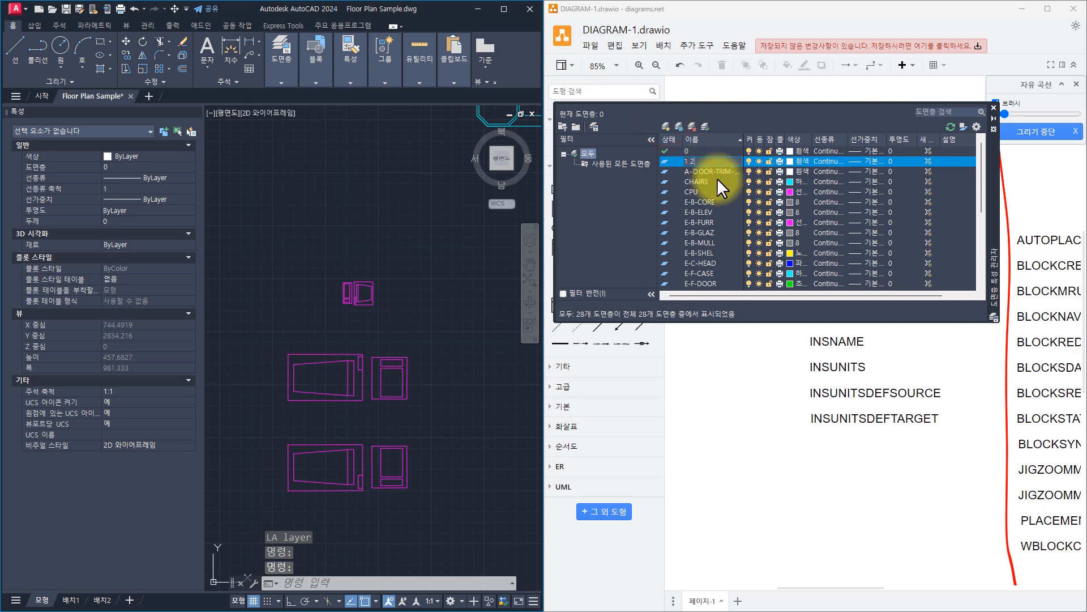
pyautogui.press('Return')
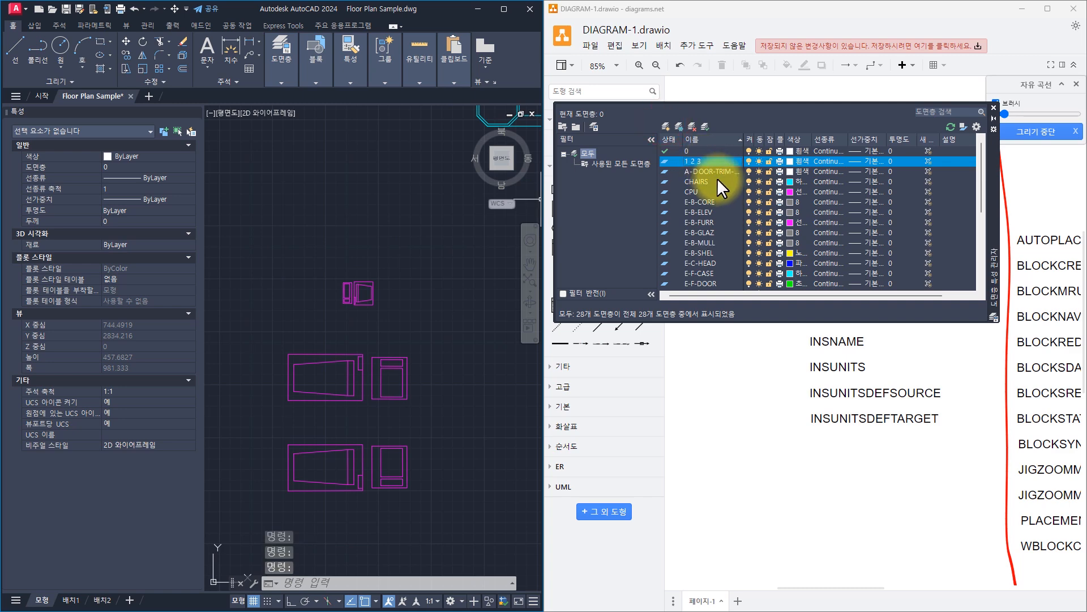
# - Set the EXTNAMES system variable to 0
pyautogui.click(290, 201)
pyautogui.press('Escape')
pyautogui.press('Escape')
pyautogui.write('e')
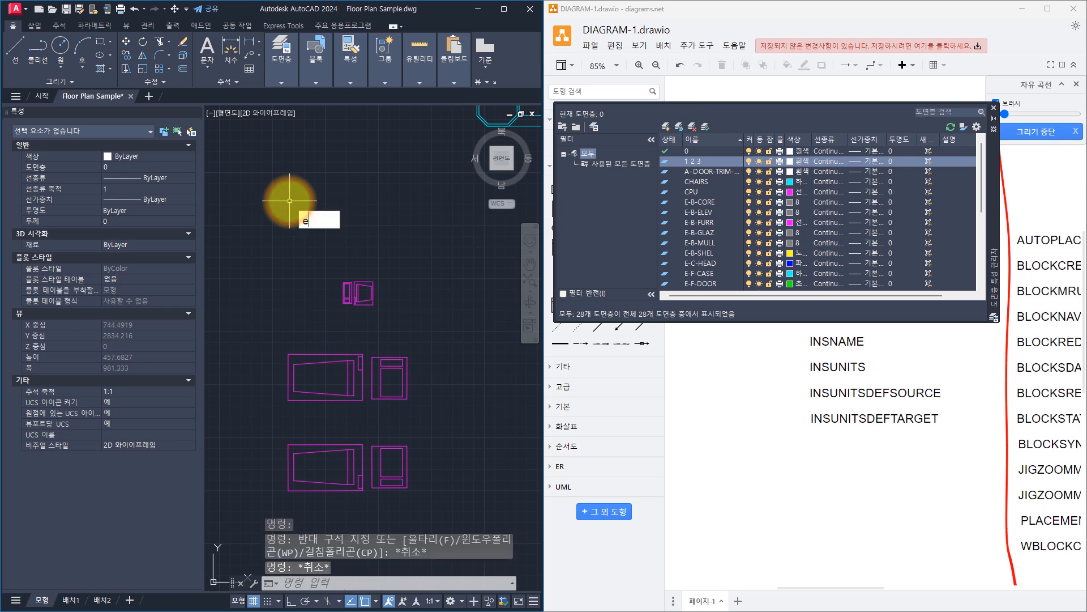
pyautogui.write('xtn')
pyautogui.press('Return')
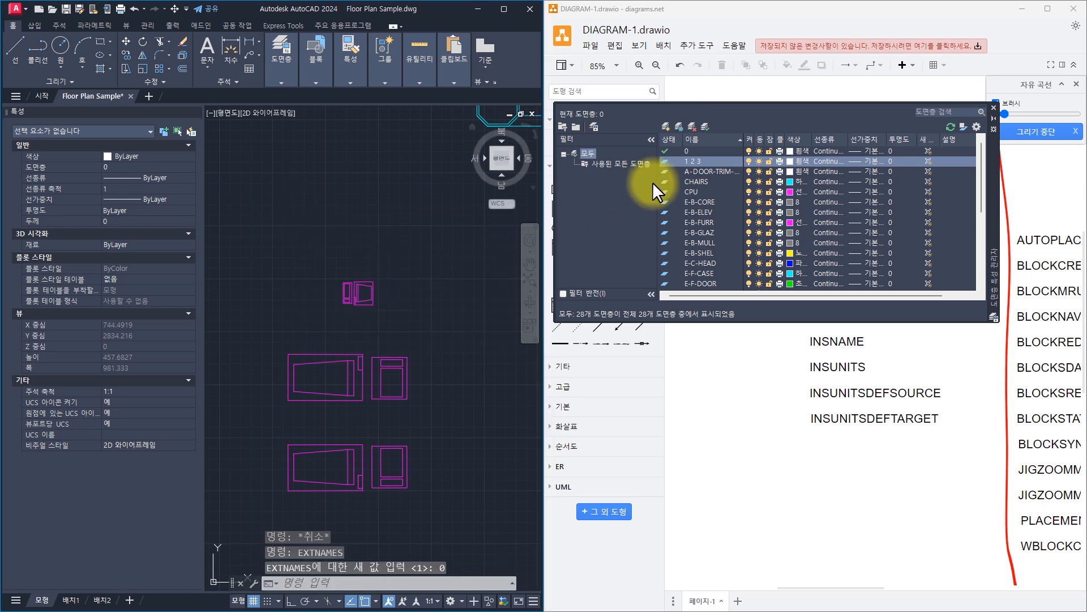
# - Try to create a layer named "1 2 3 4 5", and close the layer manager
pyautogui.click(668, 124)
pyautogui.write('1 ')
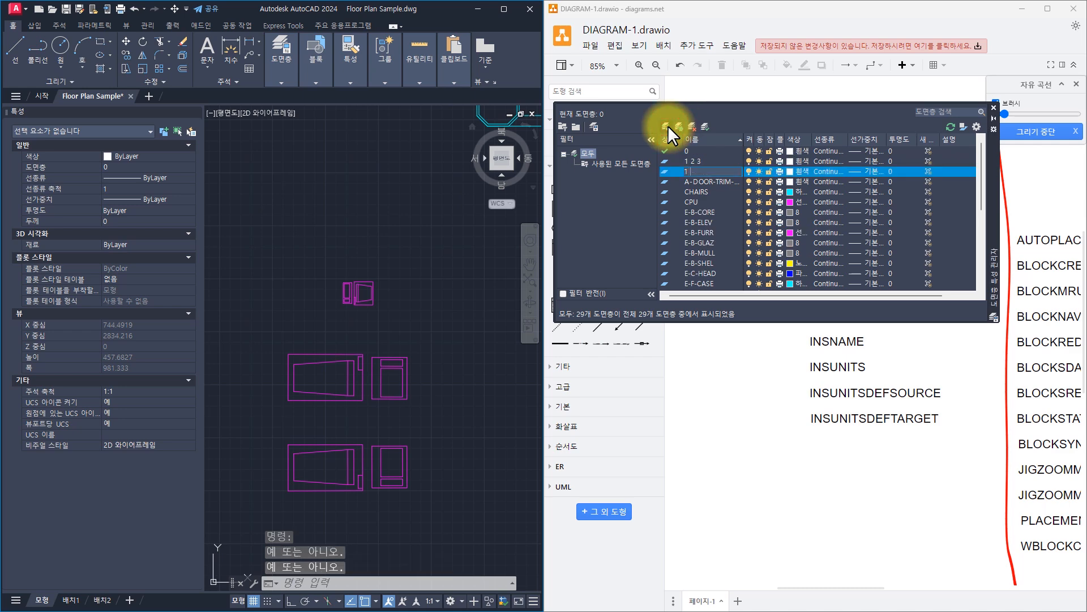
pyautogui.write('2 3 4 5')
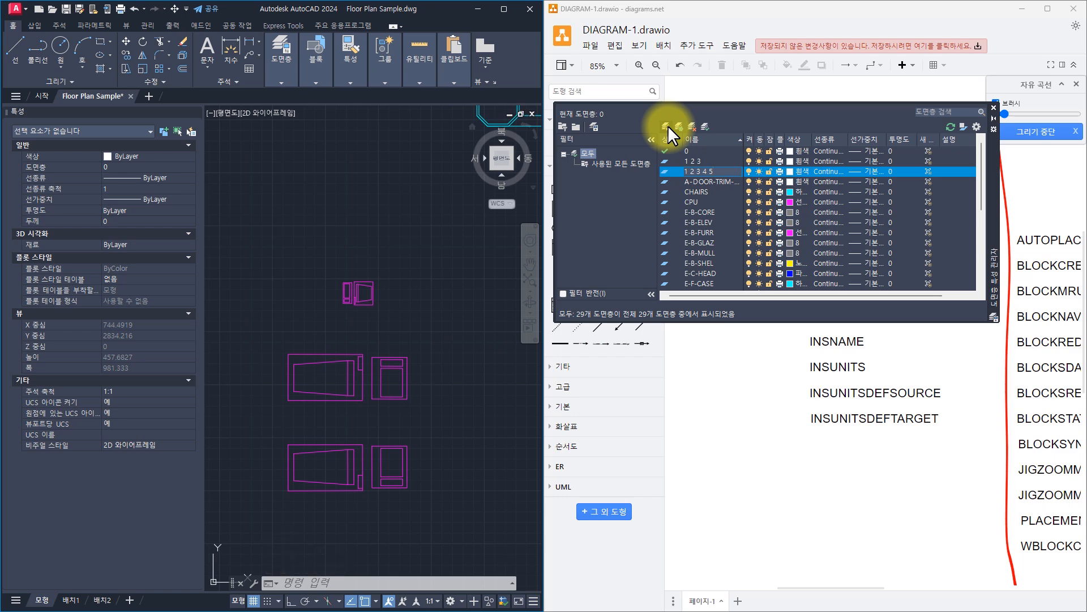
pyautogui.press('Return')
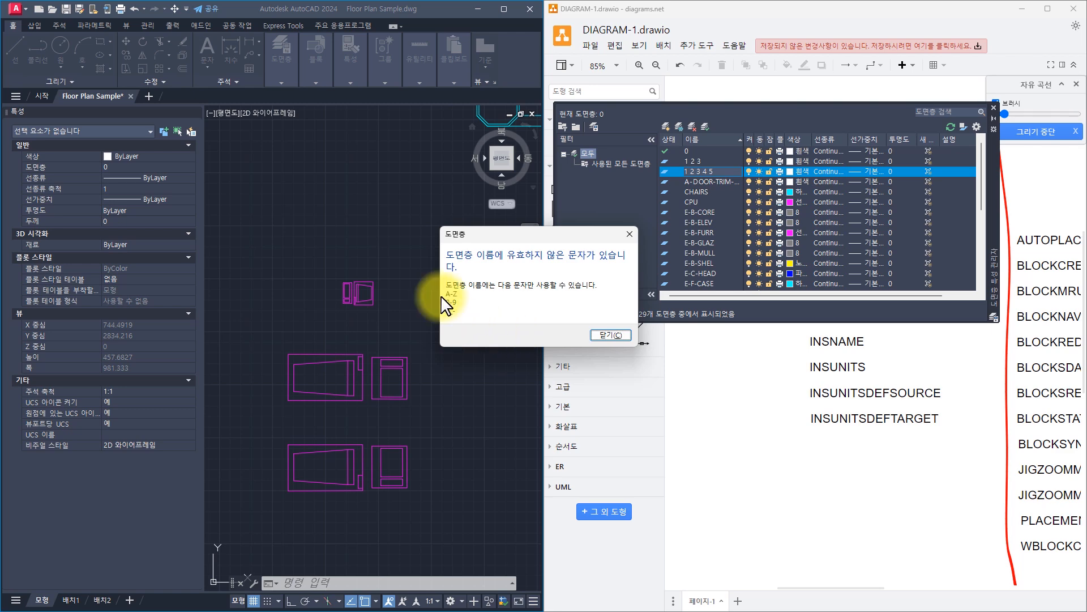
pyautogui.press('Return')
pyautogui.press('Escape')
pyautogui.press('Escape')
pyautogui.write('la')
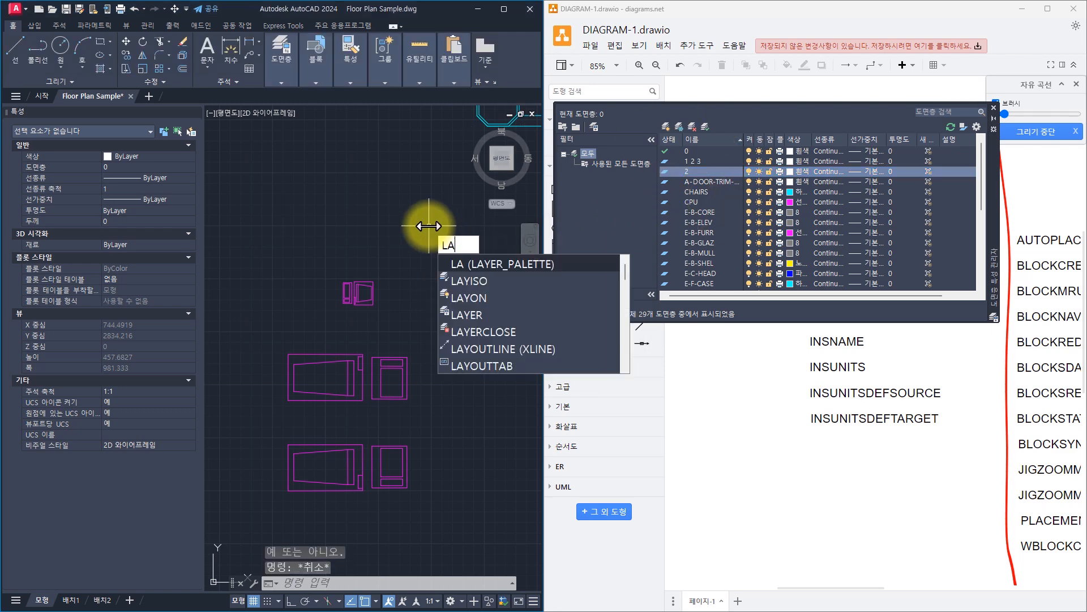
pyautogui.press('Return')
# - Try to rename the CHAIR7 block to "c 1"
pyautogui.write('b')
pyautogui.press('BackSpace')
pyautogui.write('rename')
pyautogui.press('Return')
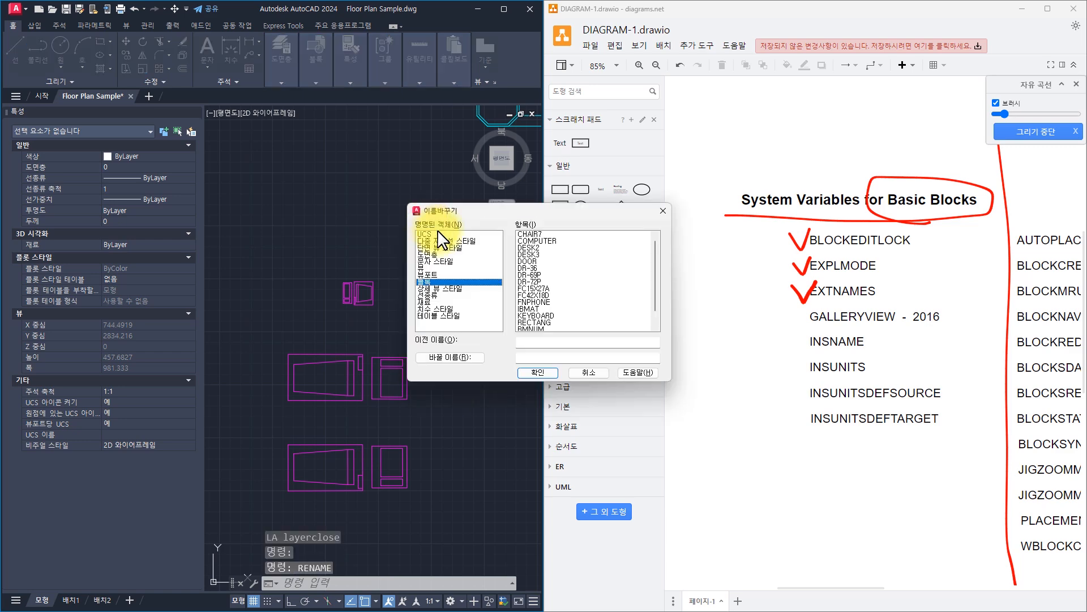
pyautogui.click(526, 234)
pyautogui.click(548, 356)
pyautogui.write('c  1')
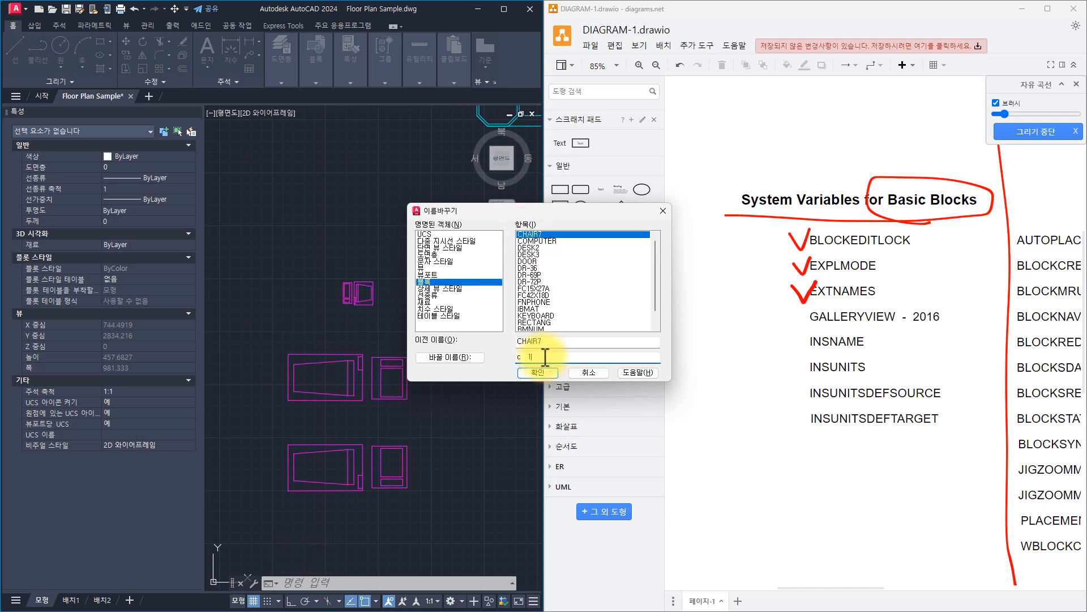
pyautogui.click(478, 356)
pyautogui.press('Escape')
pyautogui.press('Escape')
pyautogui.press('Escape')
# - Set the EXTNAMES system variable to 1
pyautogui.write('E')
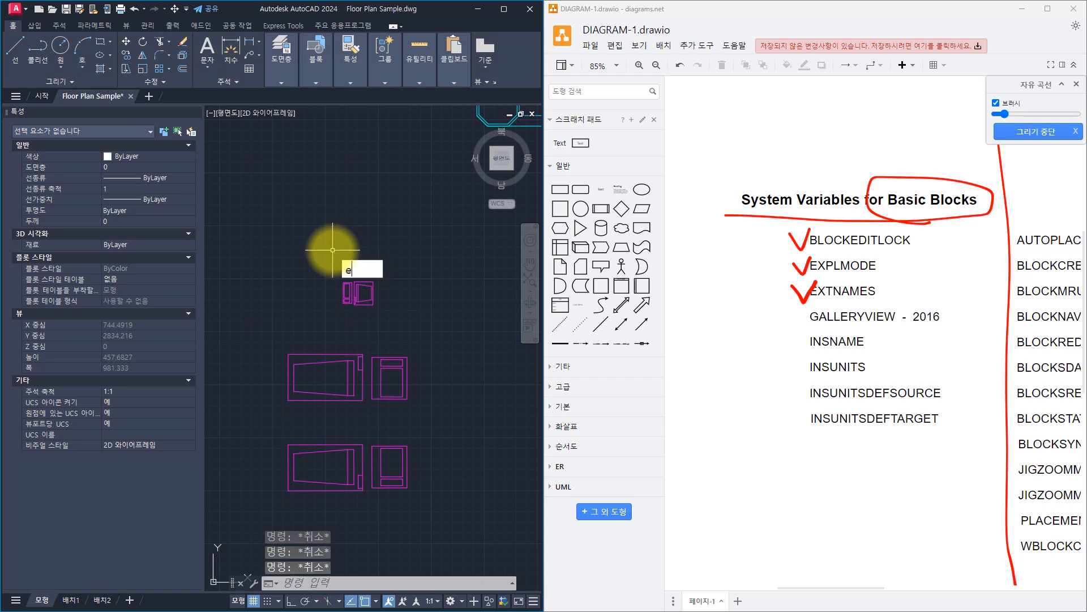
pyautogui.write('XTNAMES')
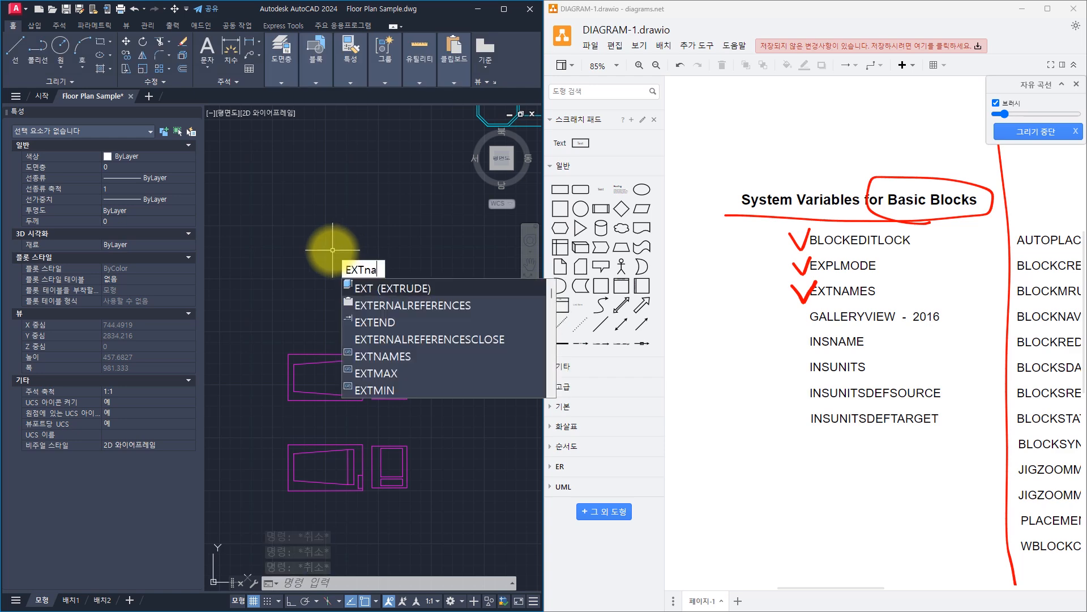
pyautogui.press('Return')
pyautogui.press('Return')
# - Rename the DR-69P block to "1 2 3" and close the rename dialog
pyautogui.write('rename')
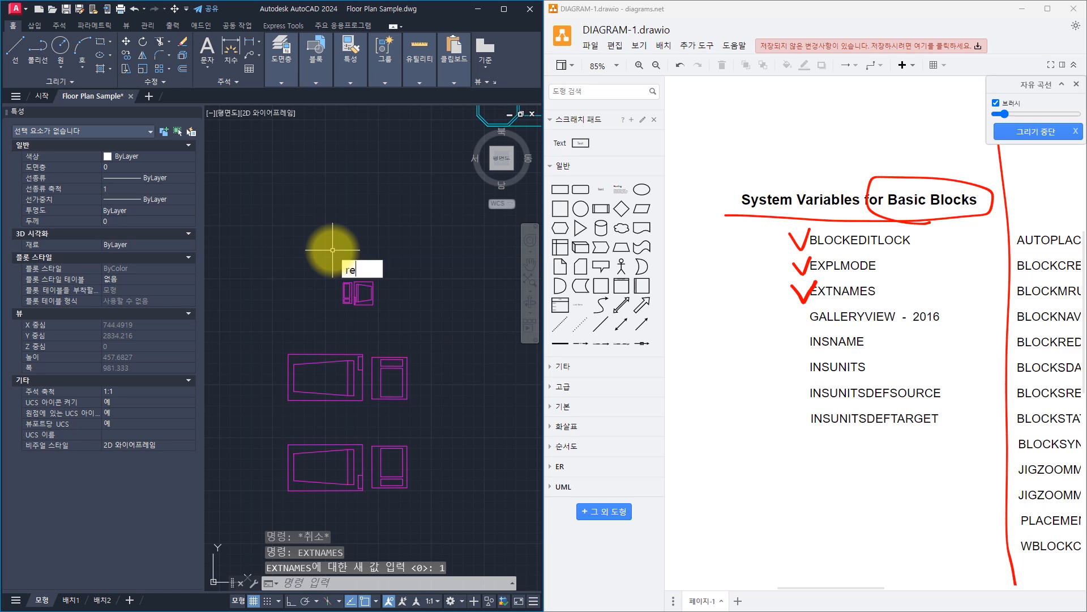
pyautogui.press('Return')
pyautogui.click(537, 277)
pyautogui.click(532, 357)
pyautogui.write('1 2 3')
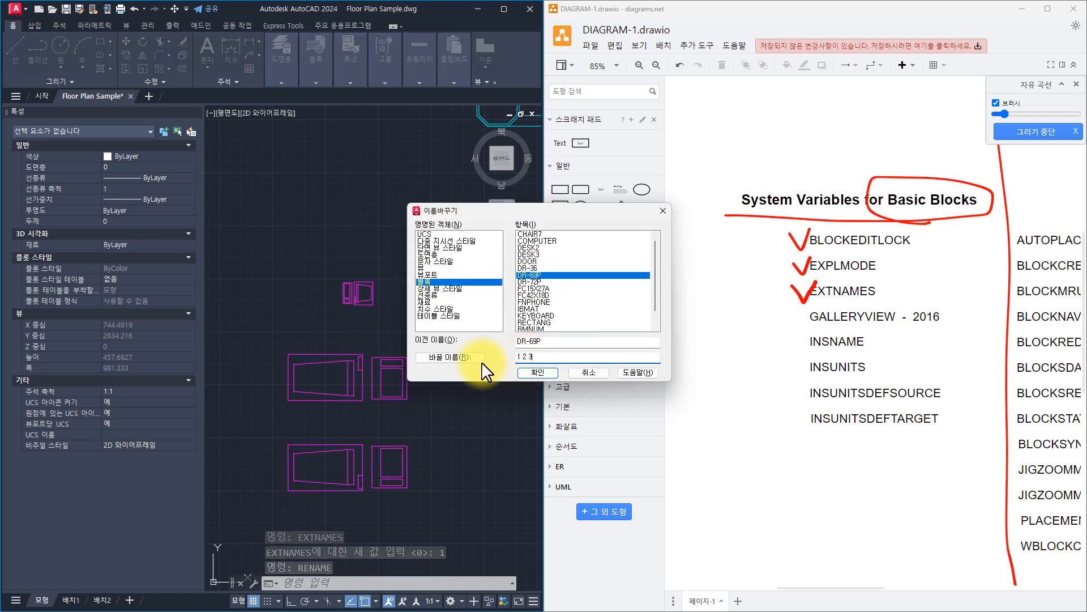
pyautogui.click(453, 357)
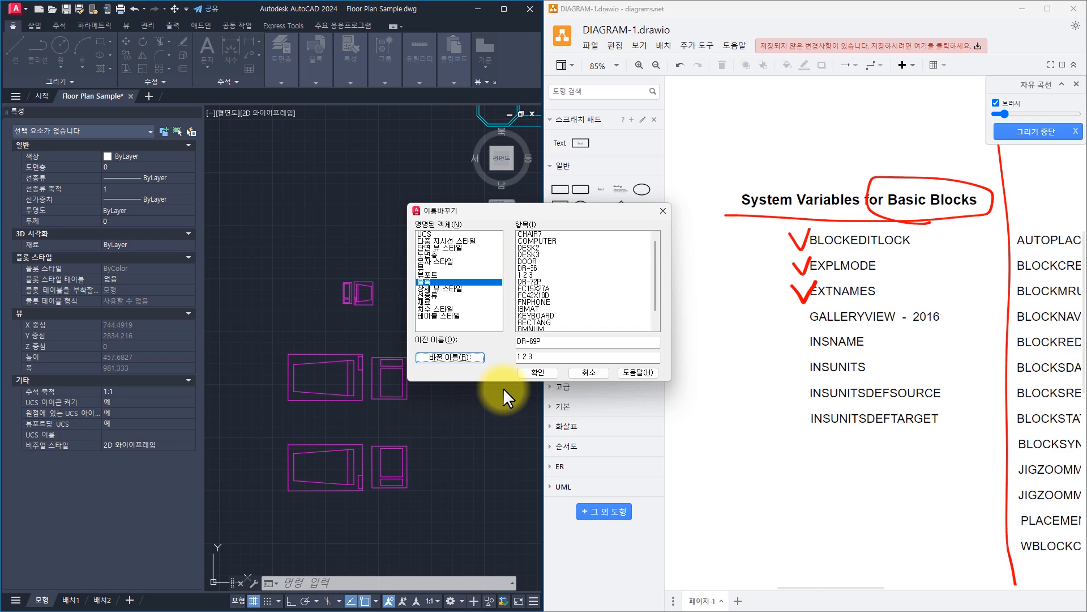
pyautogui.click(524, 373)
# - Check the EXTNAMES system variable again and keep it at 1
pyautogui.write('extnames')
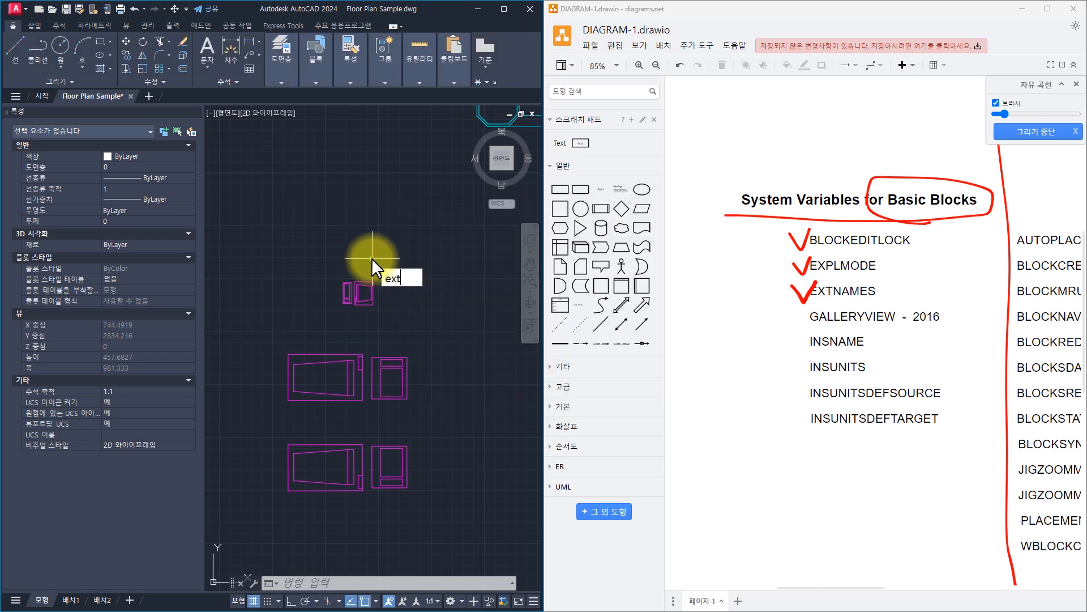
pyautogui.press('Return')
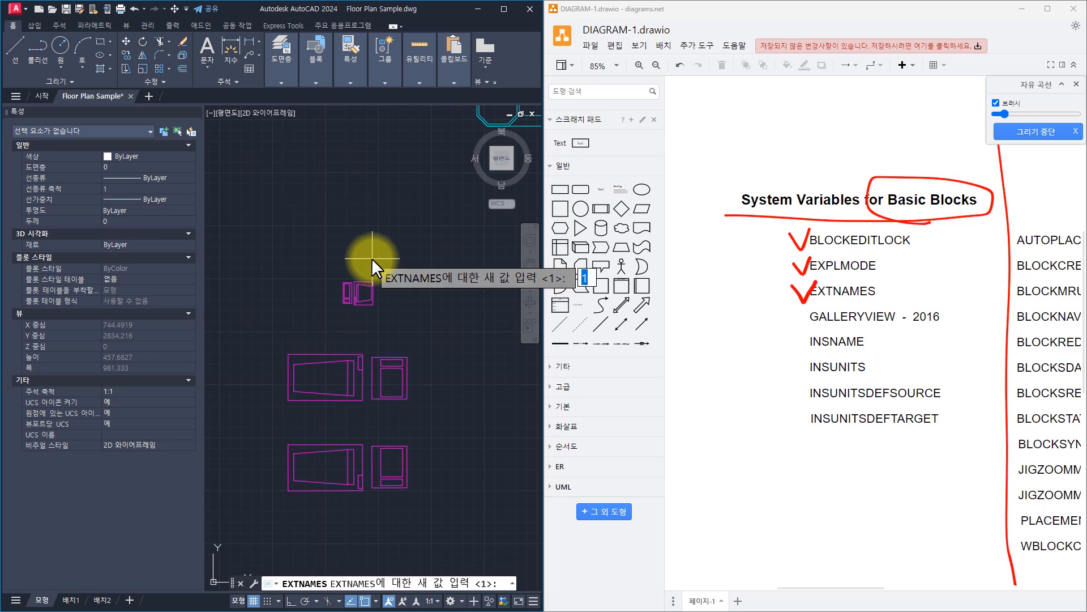
pyautogui.write('1')
pyautogui.press('Return')
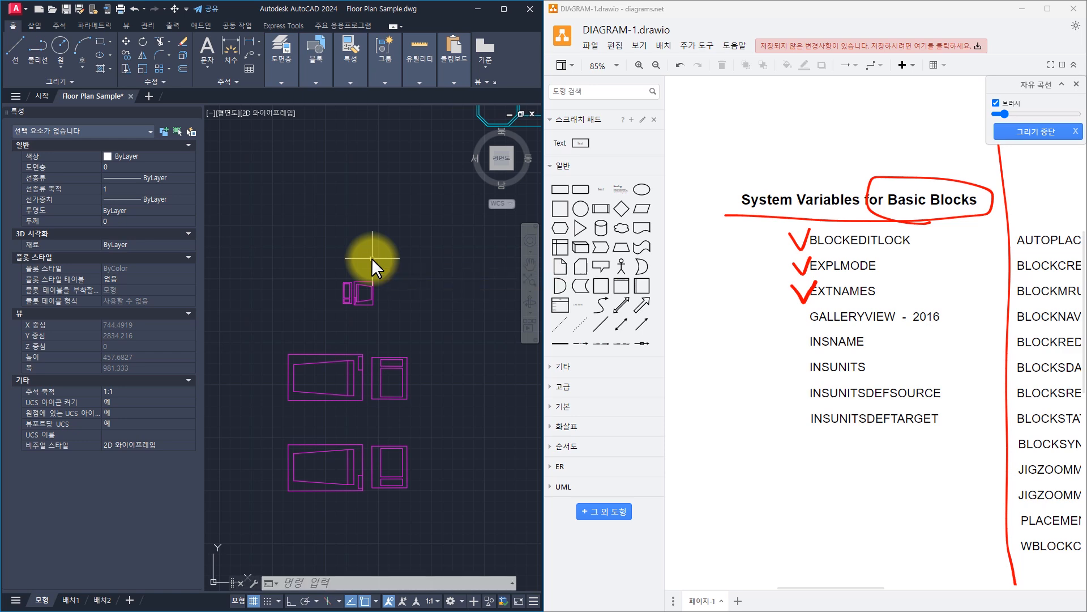
# - Draw a check mark beside GALLERYVIEW in the diagrams.net list, and view the enlarged block insertion gallery in AutoCAD
pyautogui.moveTo(789, 311); pyautogui.dragTo(804, 307)
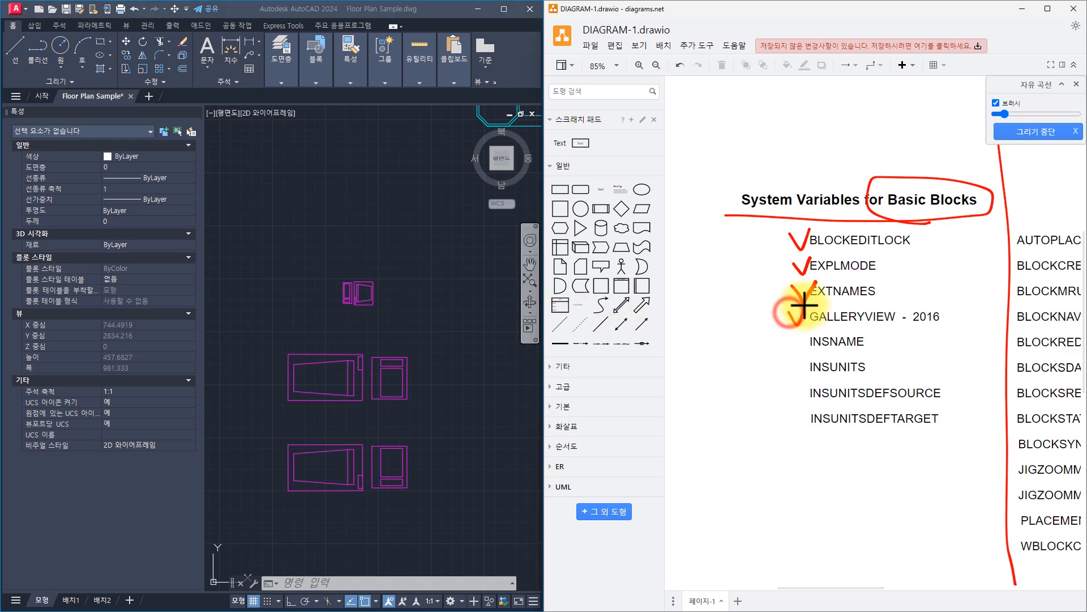
pyautogui.click(317, 82)
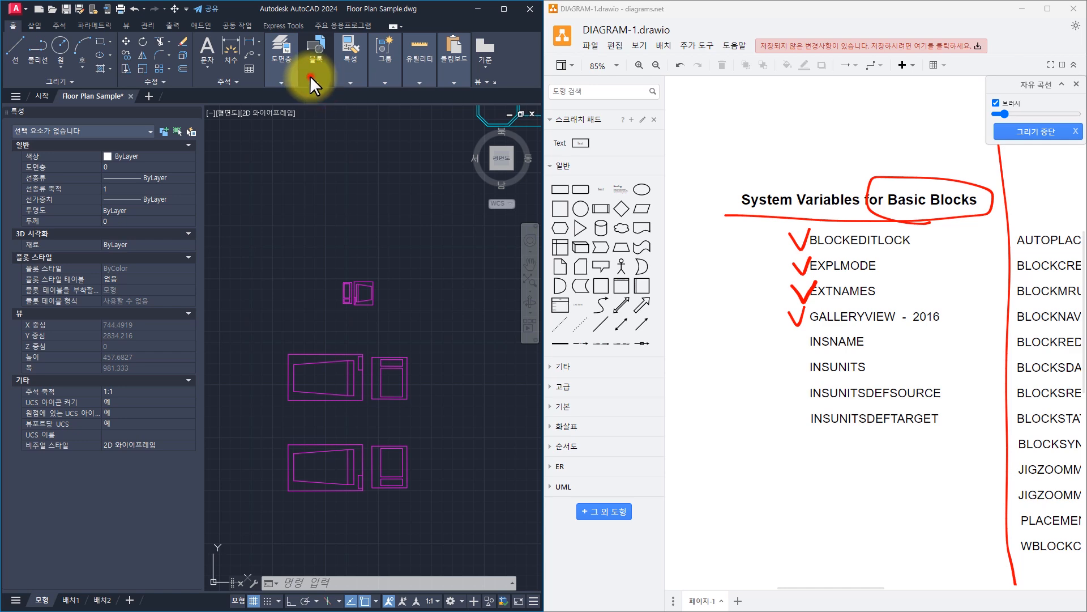
pyautogui.click(310, 75)
pyautogui.click(308, 122)
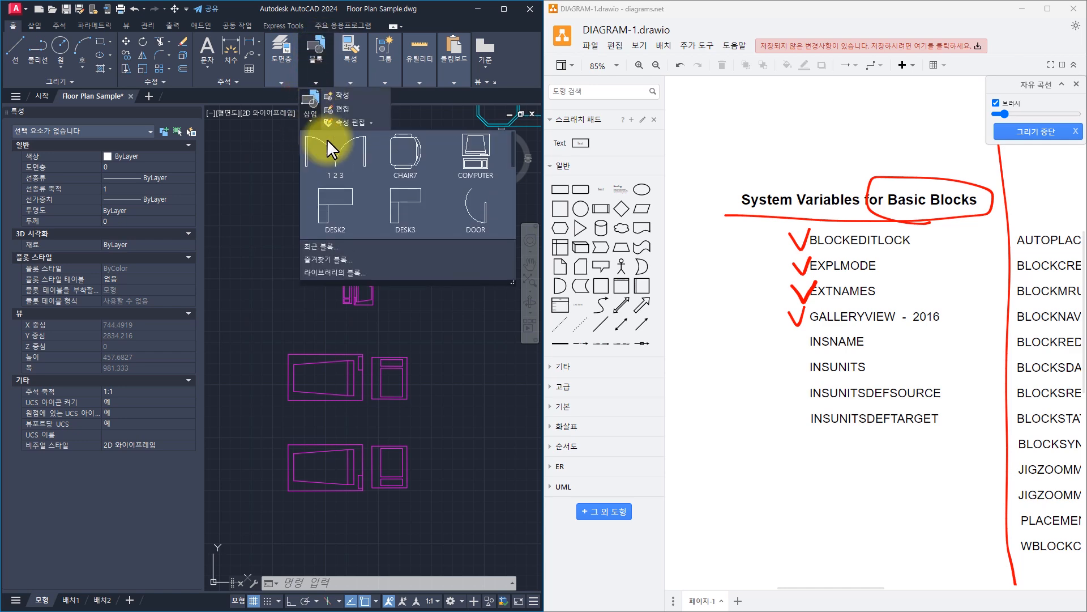
pyautogui.moveTo(508, 279); pyautogui.dragTo(502, 426)
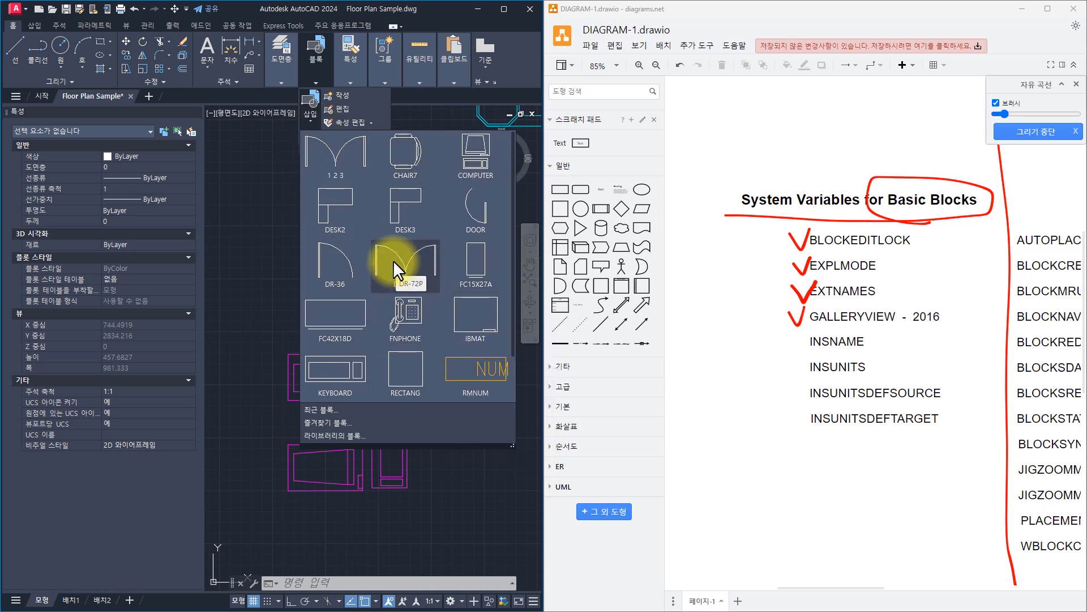
pyautogui.click(252, 260)
pyautogui.click(252, 261)
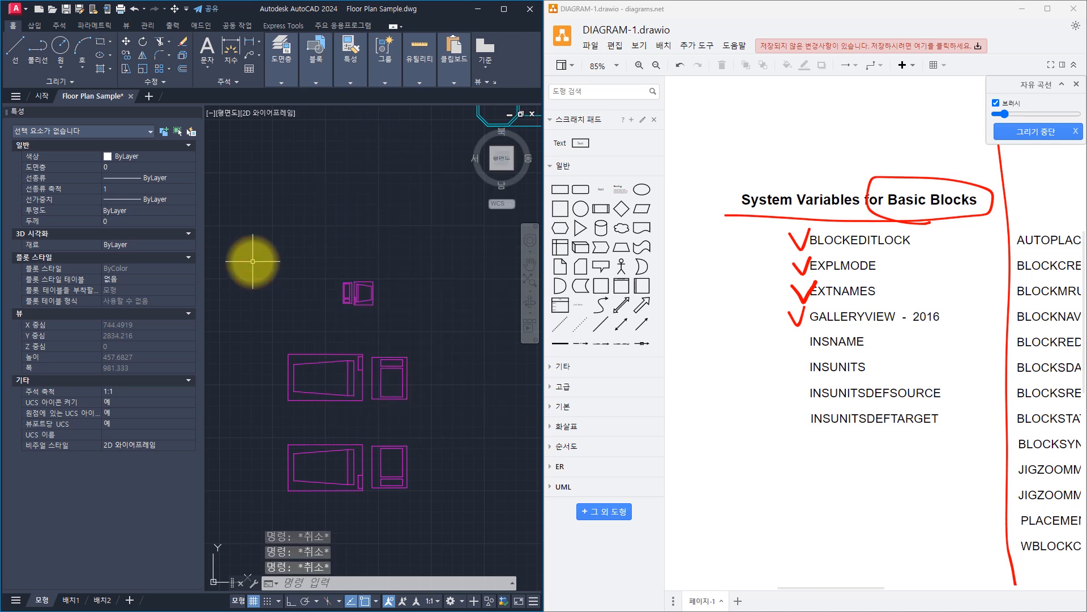
# - Set the GALLERYVIEW system variable to 0 and view how the block insertion list presents the blocks
pyautogui.write('GALLERYVIEW')
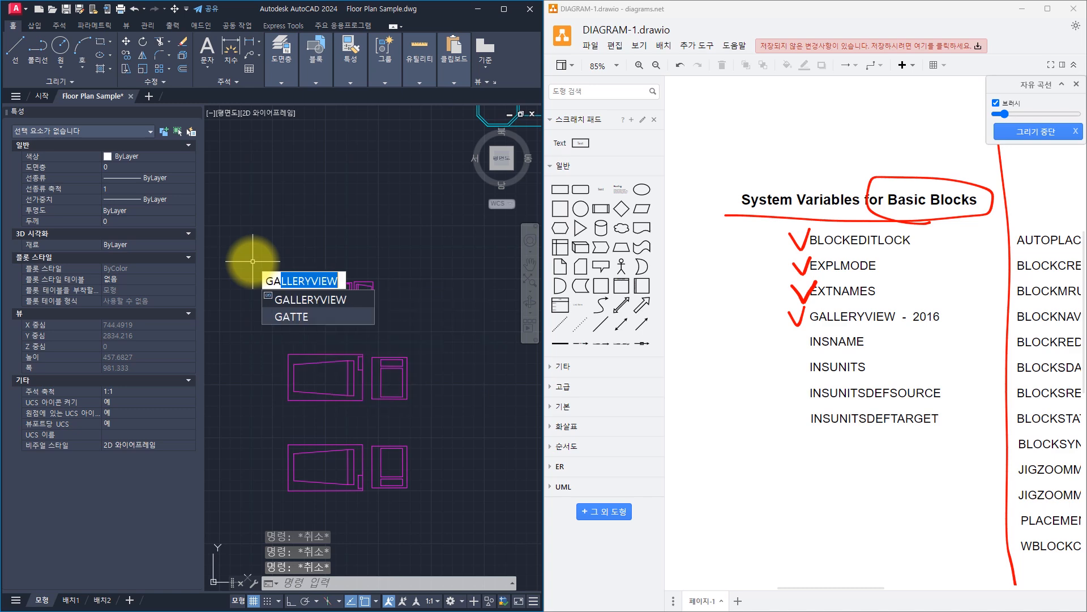
pyautogui.press('Return')
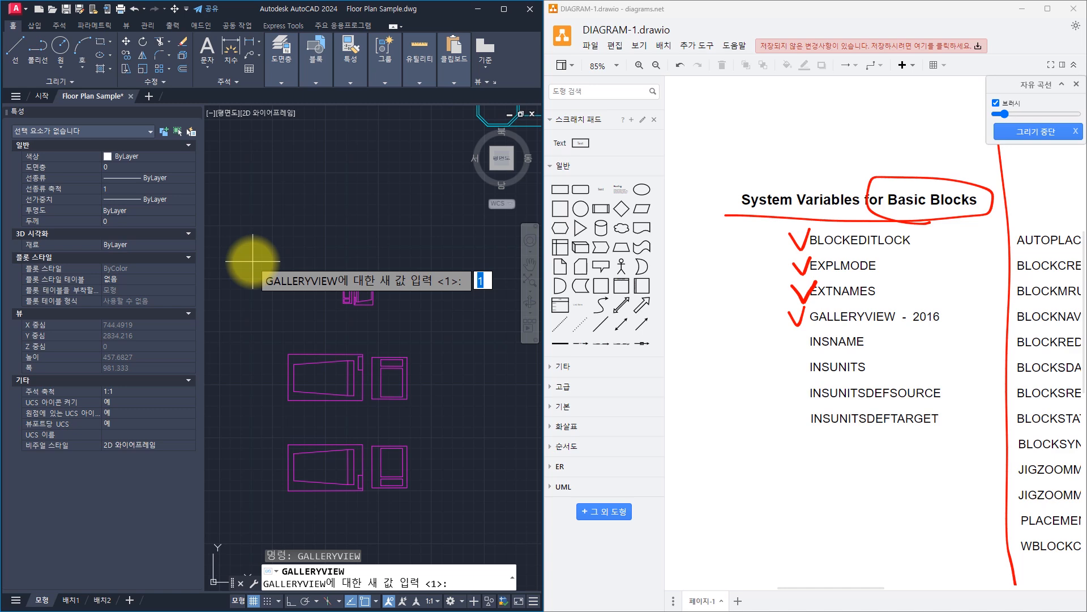
pyautogui.write('0')
pyautogui.press('Return')
pyautogui.click(323, 66)
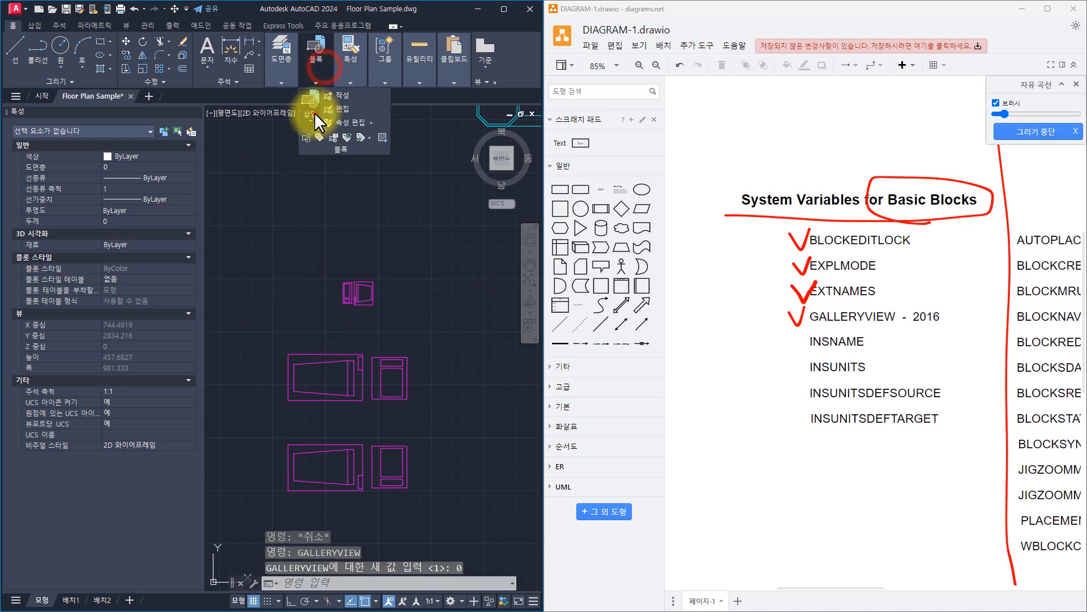
pyautogui.click(314, 112)
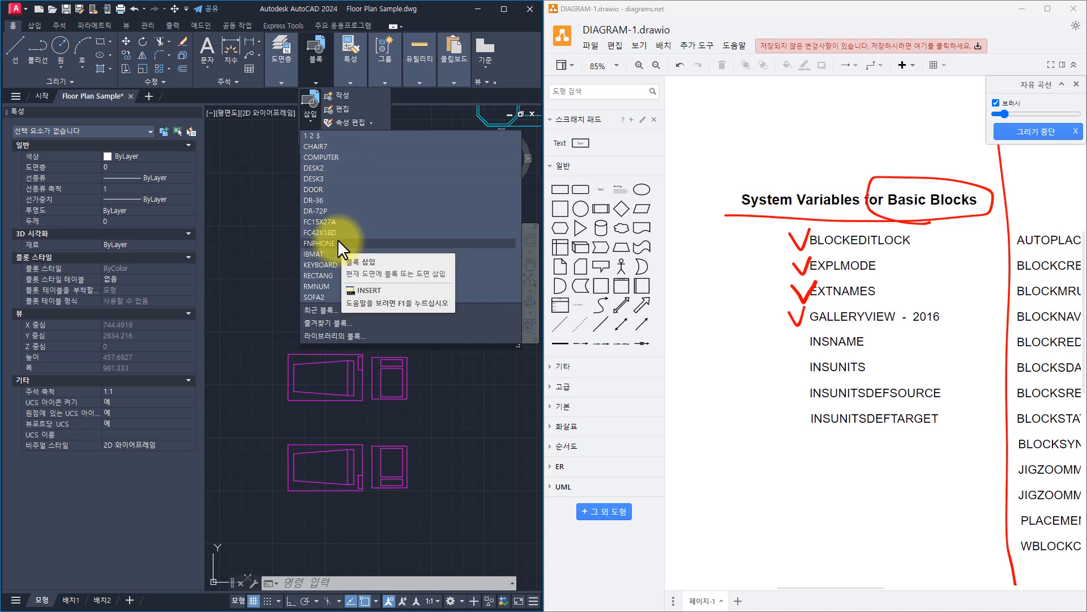
pyautogui.click(320, 244)
pyautogui.click(269, 253)
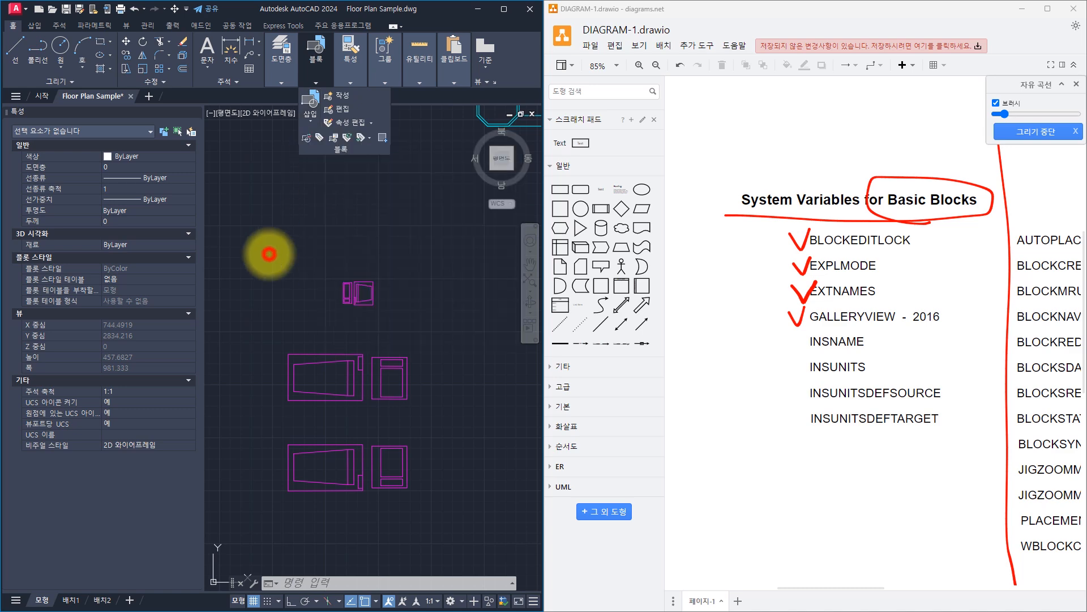
# - Set the GALLERYVIEW system variable to 1 and reopen the block insertion gallery
pyautogui.write('GALLERYVIEW')
pyautogui.press('Return')
pyautogui.write('1')
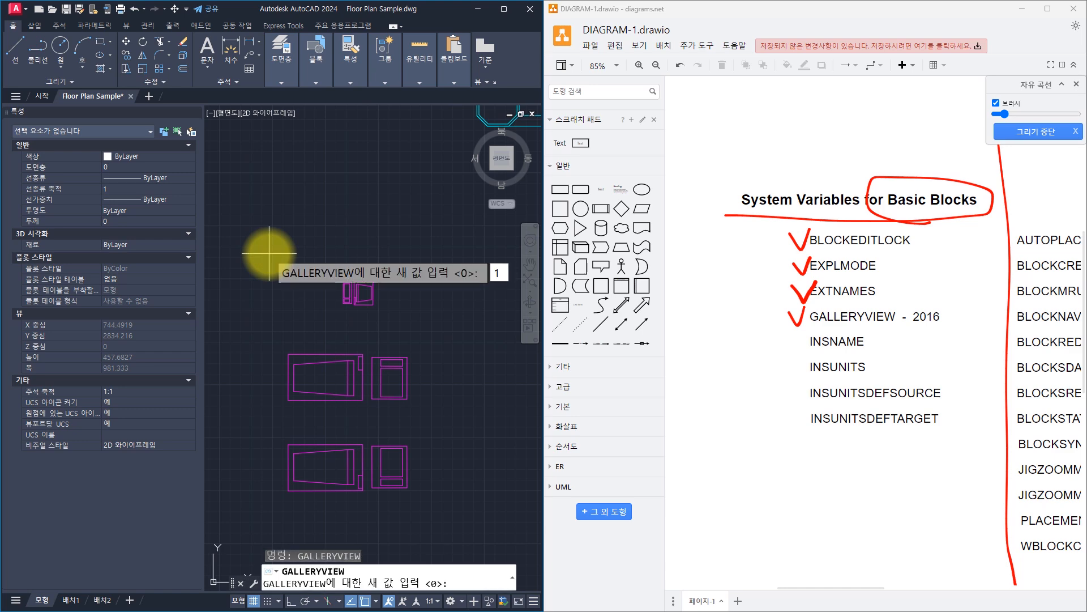
pyautogui.press('Escape')
pyautogui.press('Escape')
pyautogui.press('Escape')
pyautogui.click(315, 81)
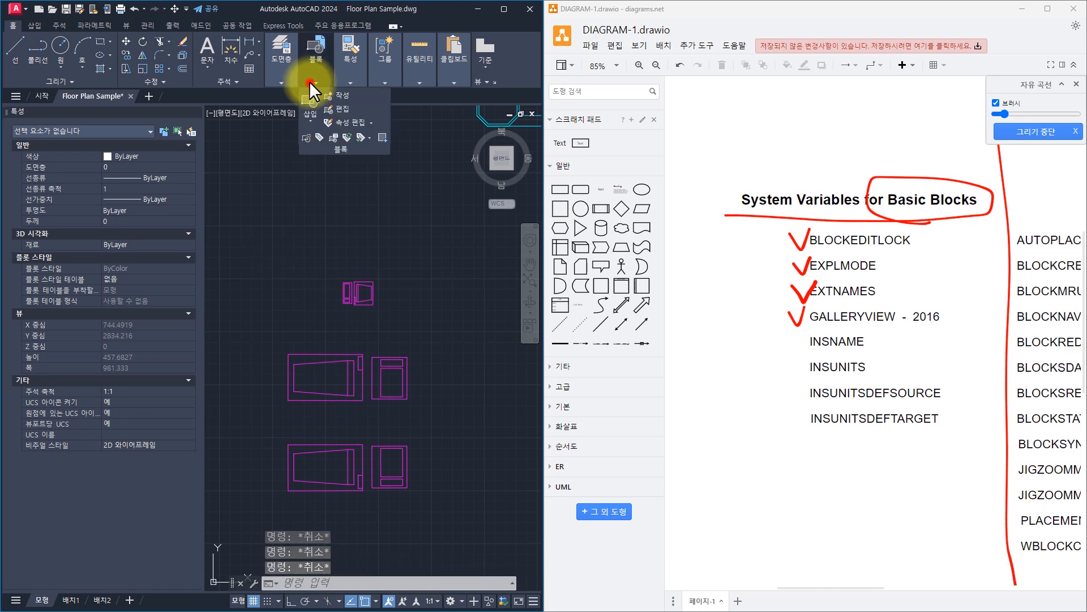
pyautogui.click(307, 120)
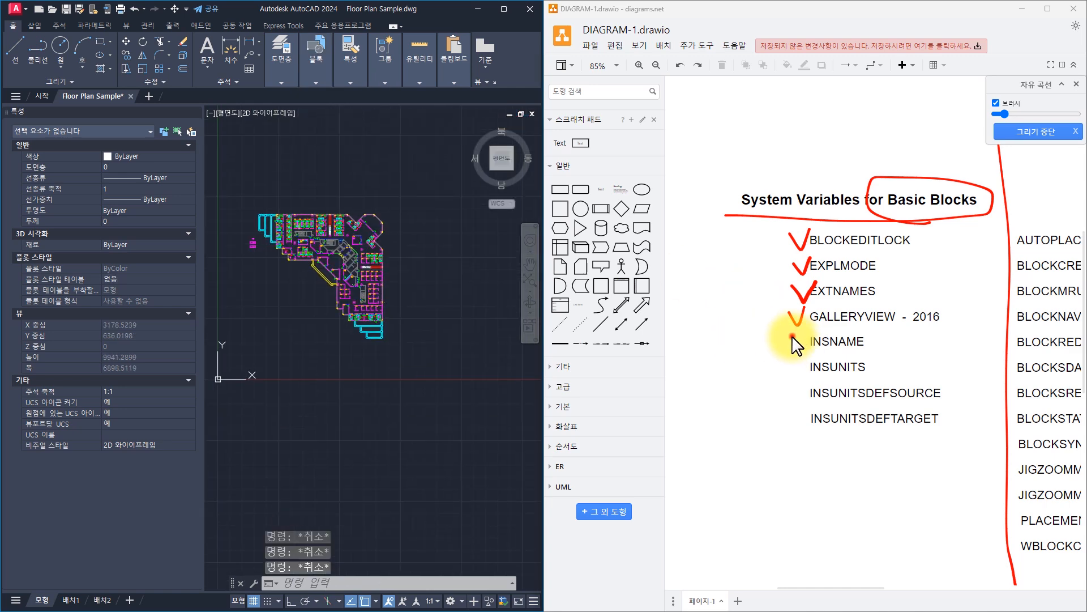
# - Draw a check mark beside INSNAME in the diagrams.net list, and open the Blocks palette in AutoCAD
pyautogui.moveTo(793, 332)
pyautogui.mouseDown()
pyautogui.moveTo(799, 351)
pyautogui.moveTo(807, 315)
pyautogui.mouseUp()
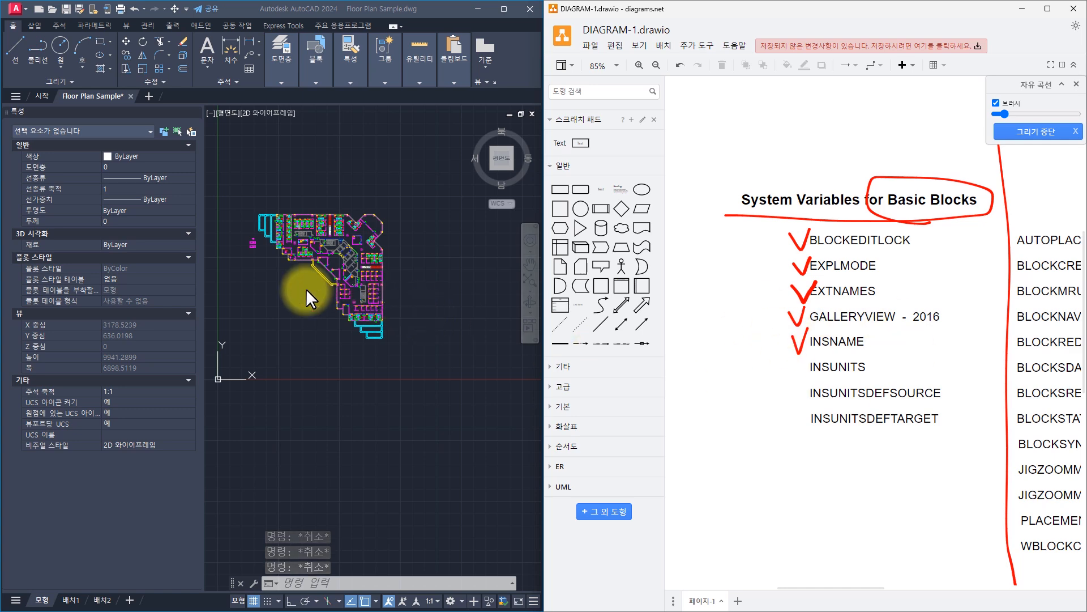
pyautogui.scroll(5, 327, 294)
pyautogui.moveTo(326, 298); pyautogui.dragTo(324, 332, button='middle')
pyautogui.press('Escape')
pyautogui.press('Escape')
pyautogui.press('Escape')
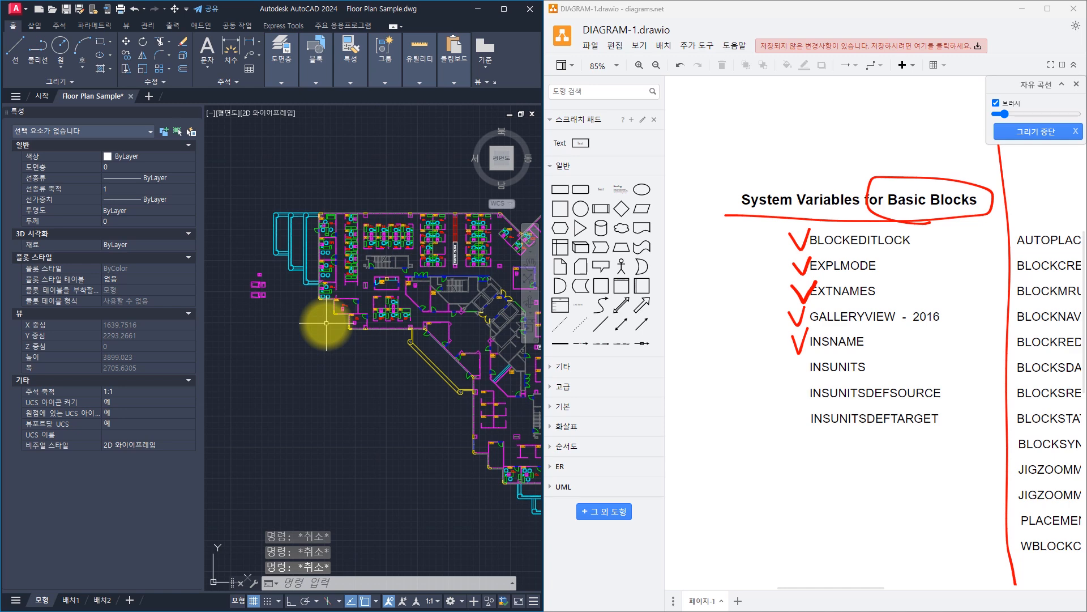
pyautogui.write('I')
pyautogui.press('Return')
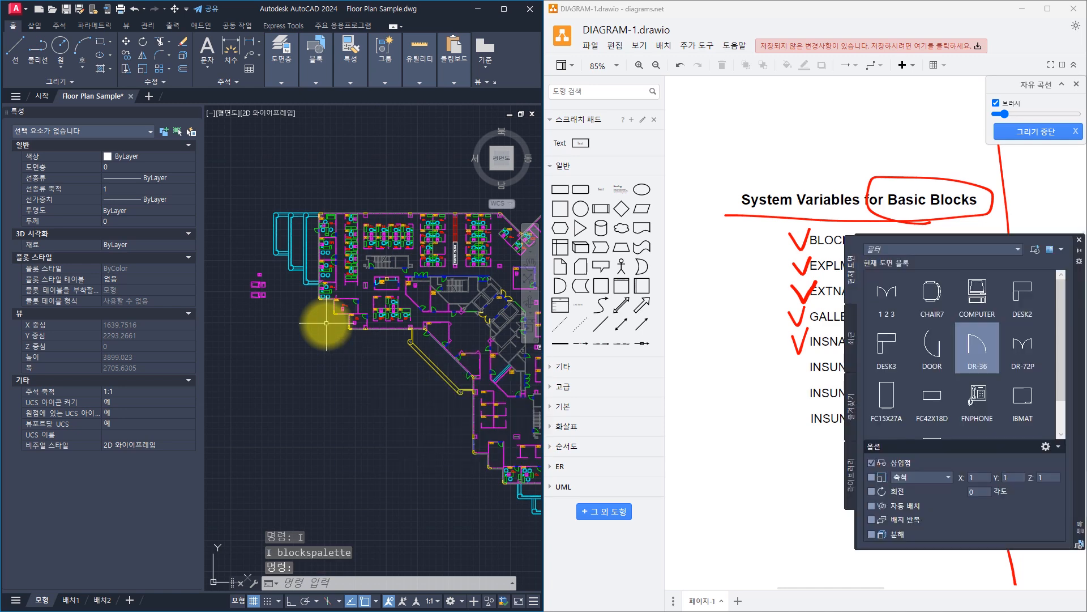
pyautogui.press('Escape')
pyautogui.press('Escape')
pyautogui.press('Escape')
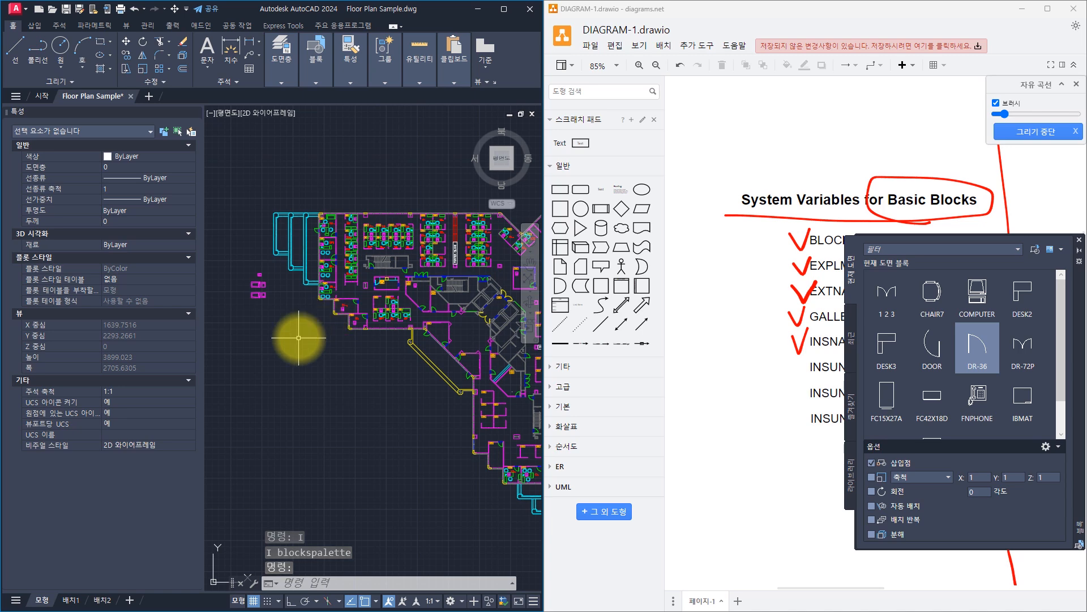
# - Query the INSNAME system variable without entering a new value
pyautogui.write('INSNAME')
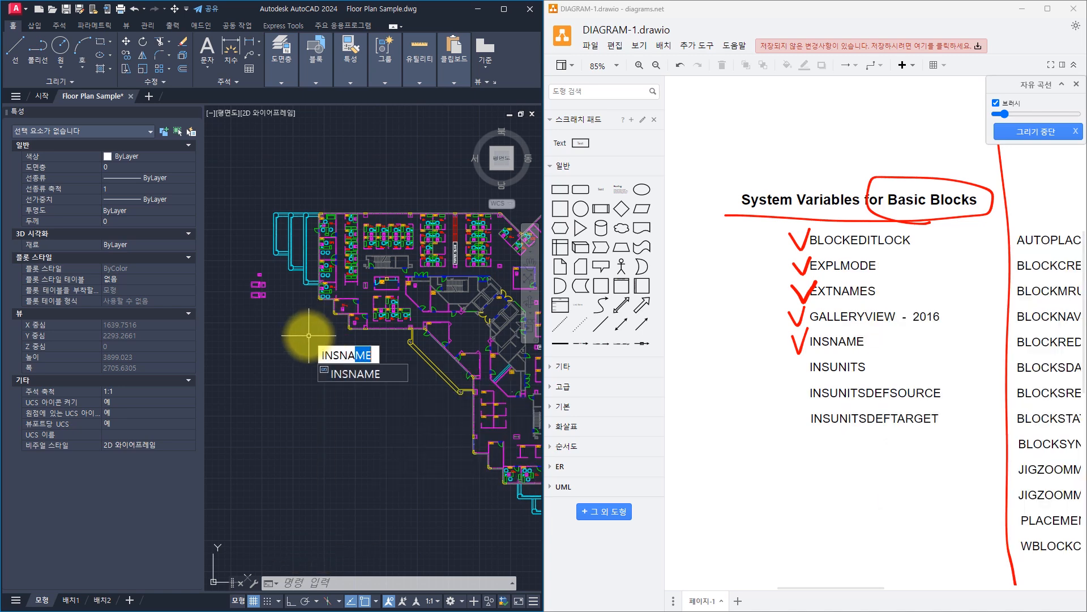
pyautogui.press('Return')
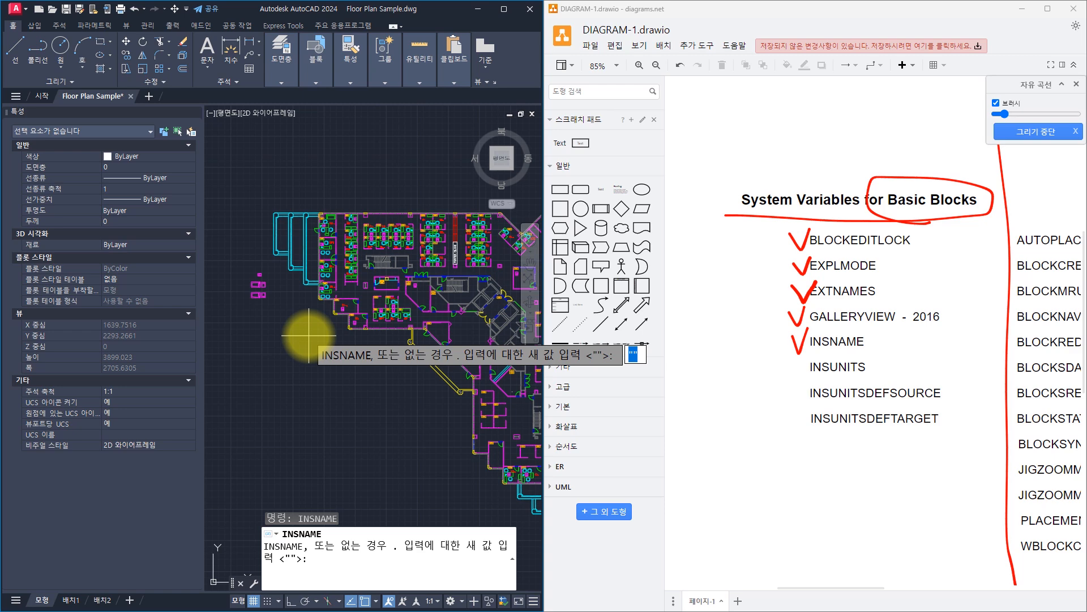
pyautogui.press('Escape')
pyautogui.press('Escape')
pyautogui.press('Escape')
# - Start the -INSERT command and examine its block name prompt in the command history, then cancel the command
pyautogui.write('INs')
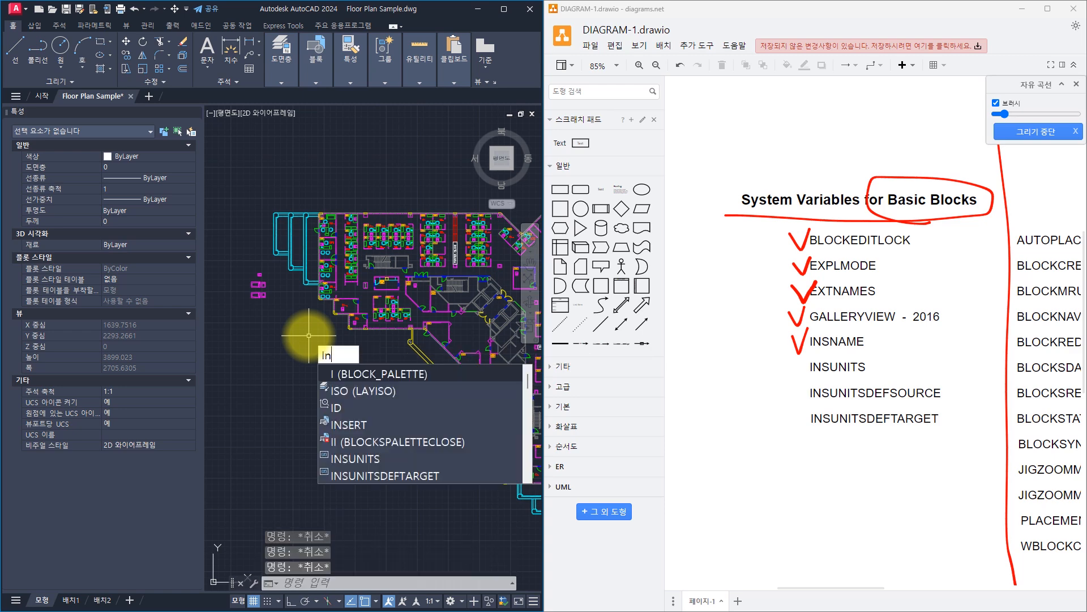
pyautogui.press('Down')
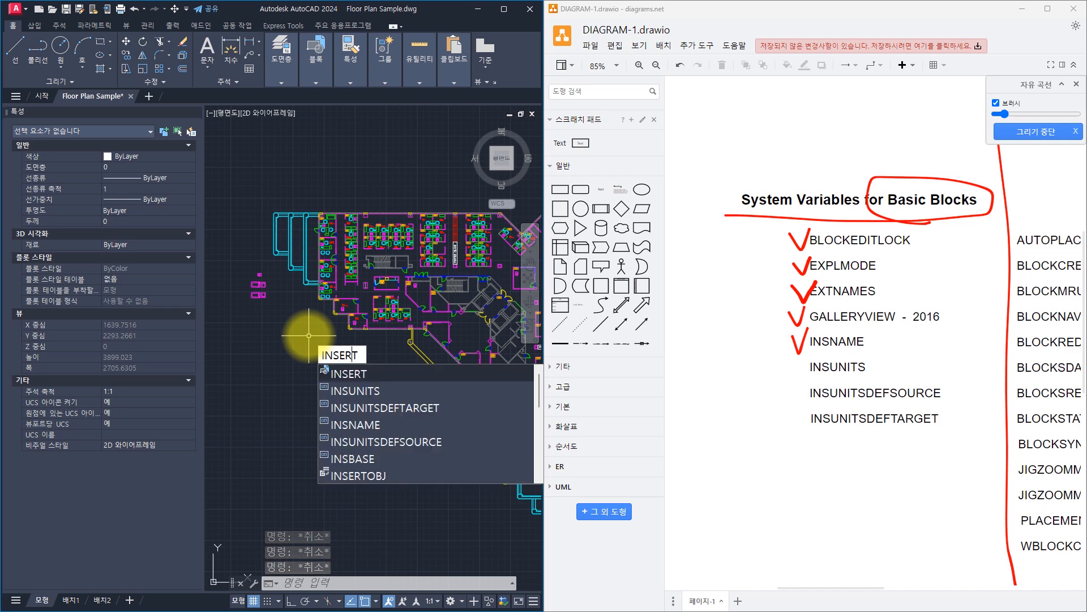
pyautogui.write('-')
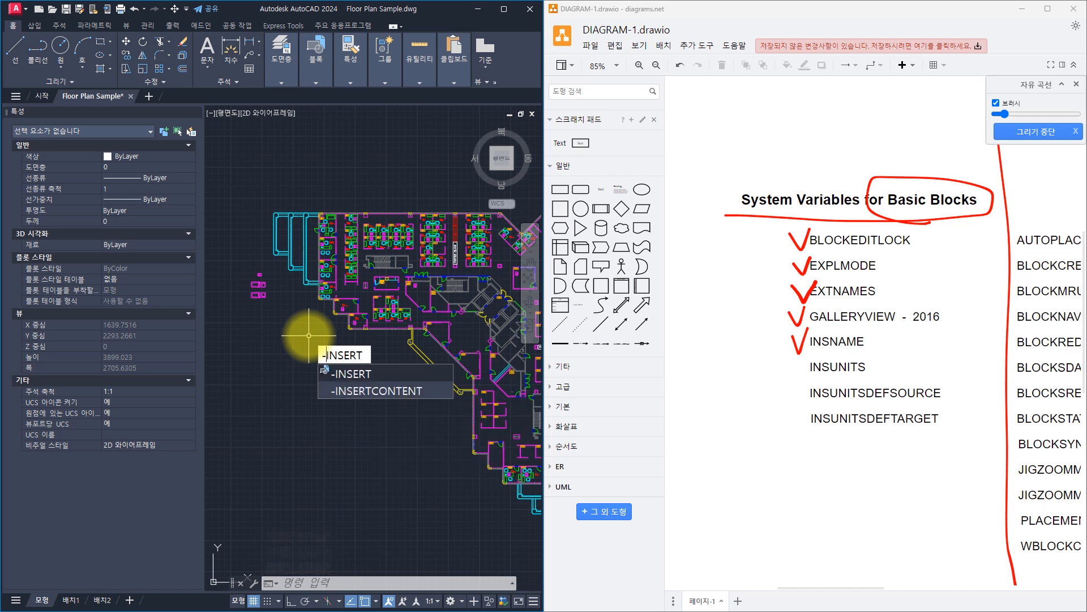
pyautogui.press('Return')
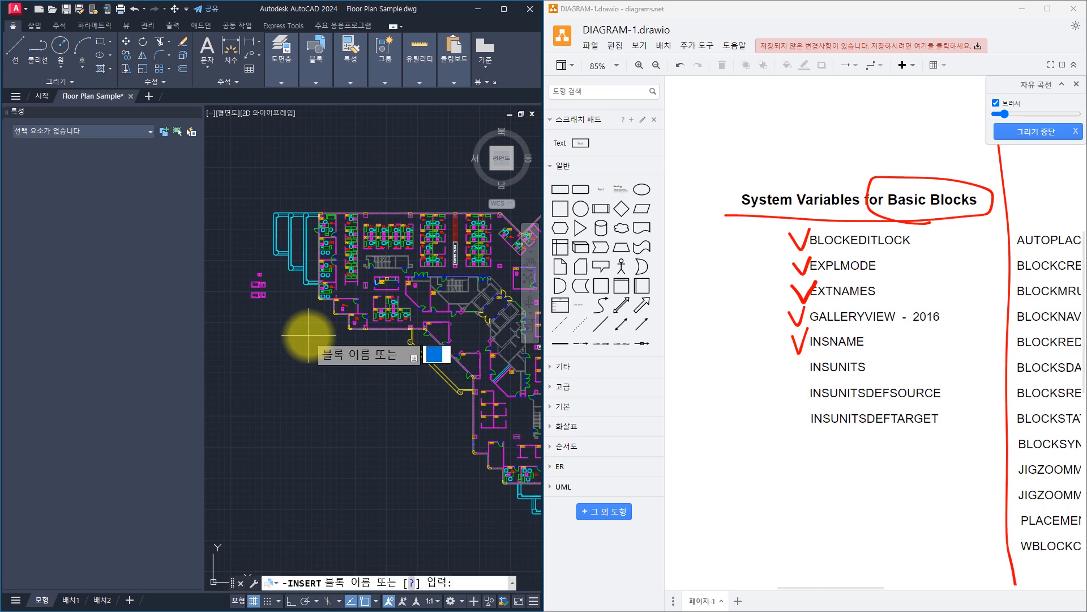
pyautogui.press('F2')
pyautogui.press('F2')
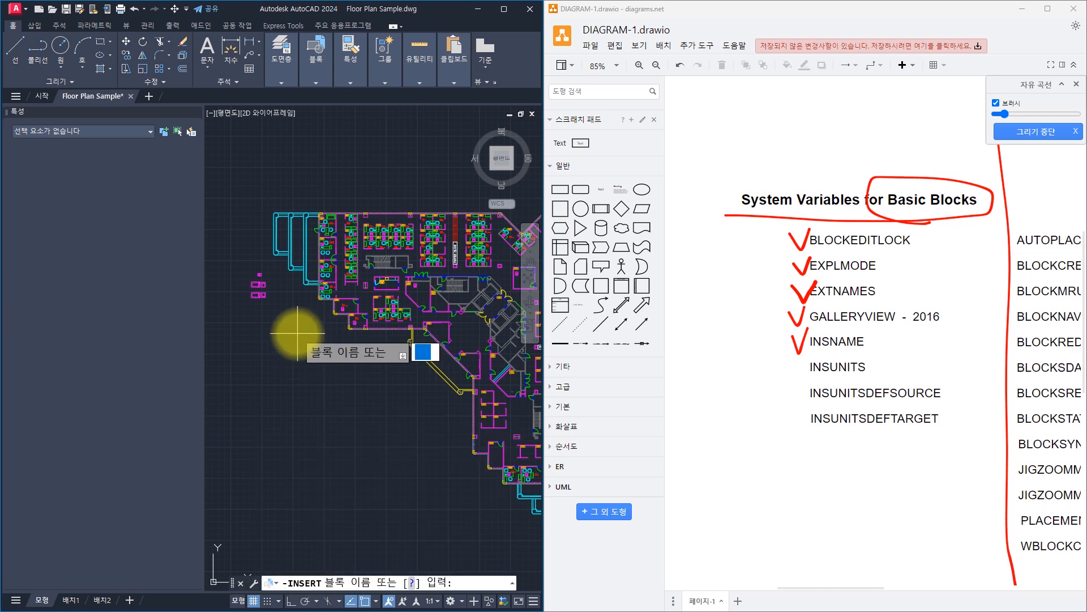
pyautogui.press('F2')
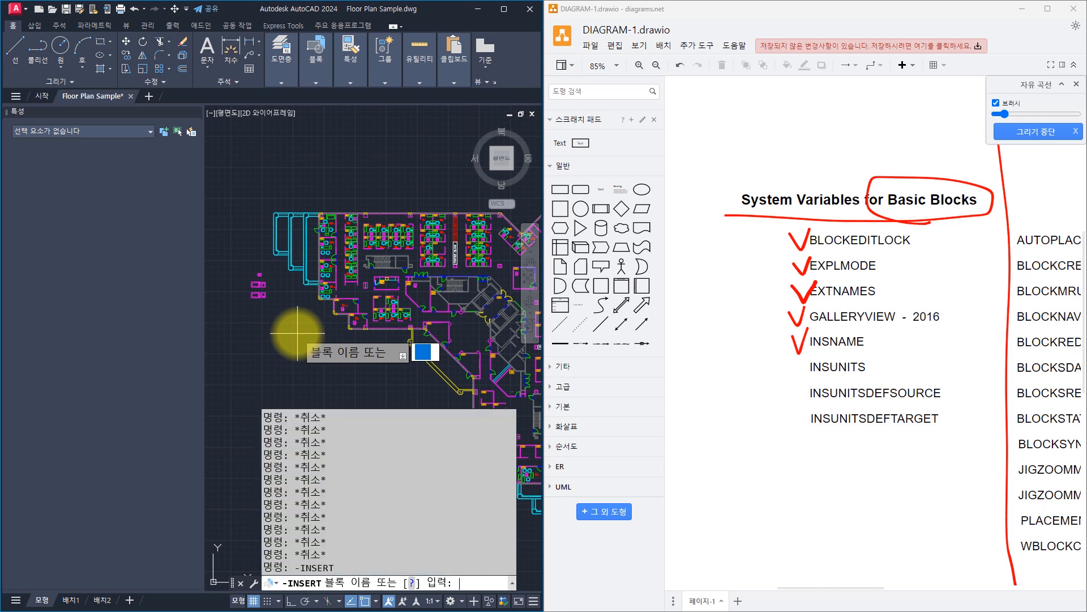
pyautogui.moveTo(295, 567); pyautogui.dragTo(371, 567)
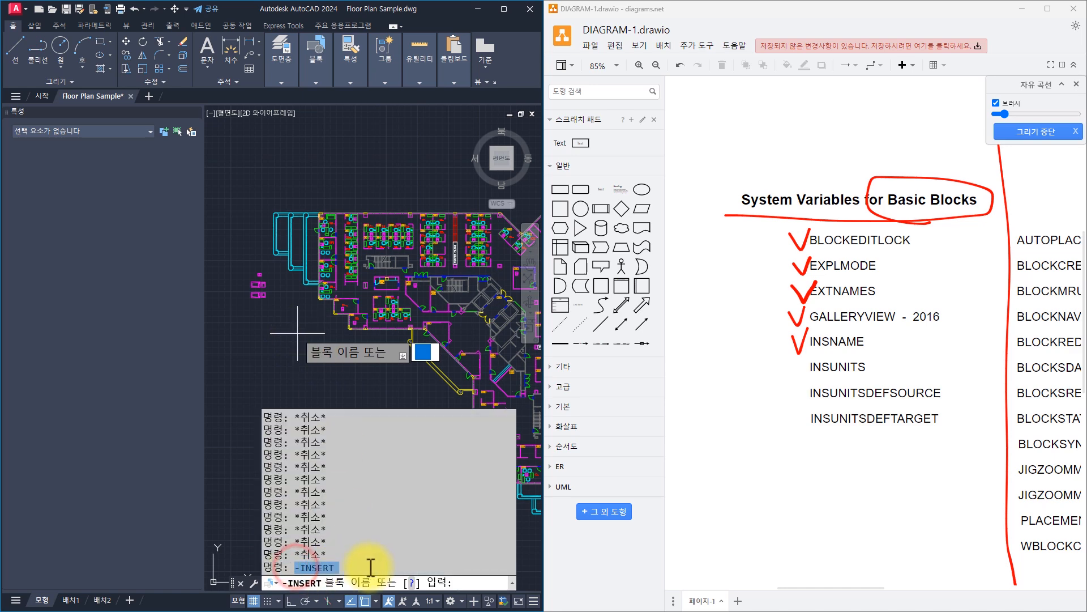
pyautogui.click(306, 582)
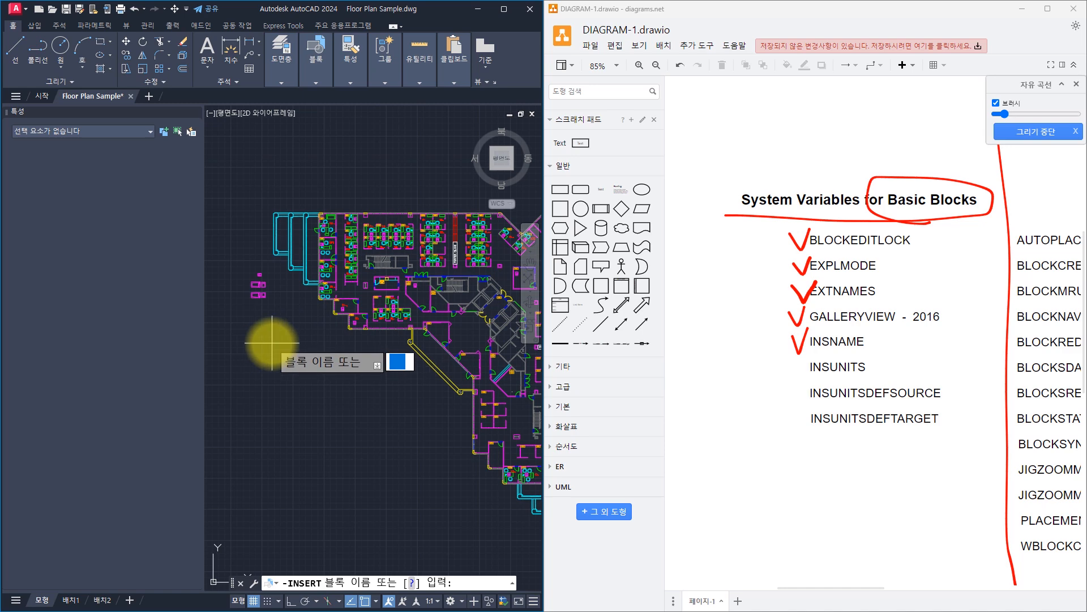
pyautogui.press('Escape')
pyautogui.press('Escape')
pyautogui.press('Escape')
# - Query INSNAME without entering a value, and run -INSERT again to compare its default block name before cancelling
pyautogui.write('INSNAME')
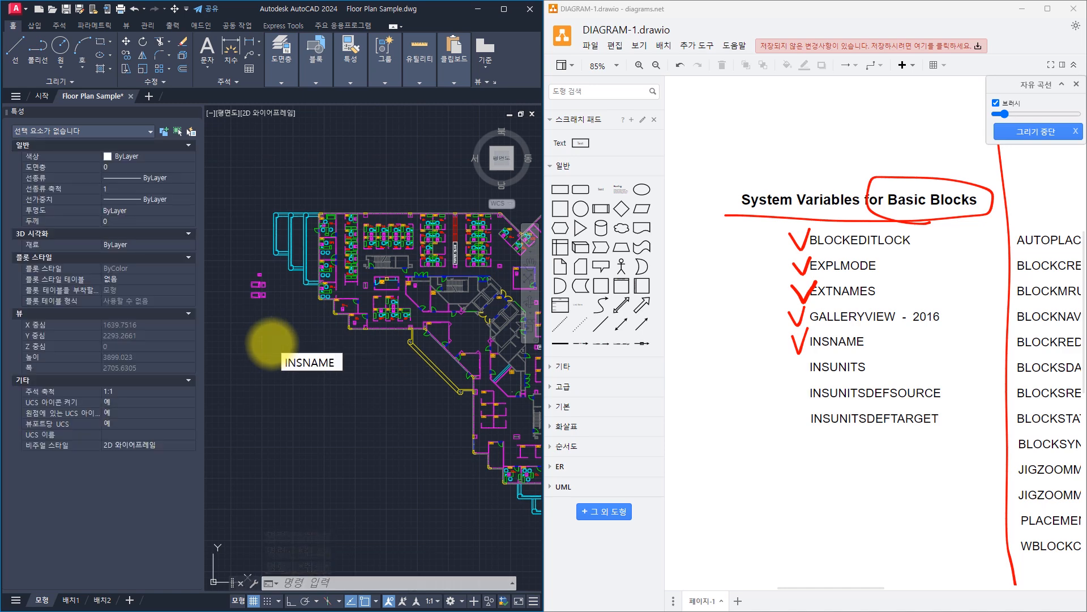
pyautogui.press('Return')
pyautogui.press('Escape')
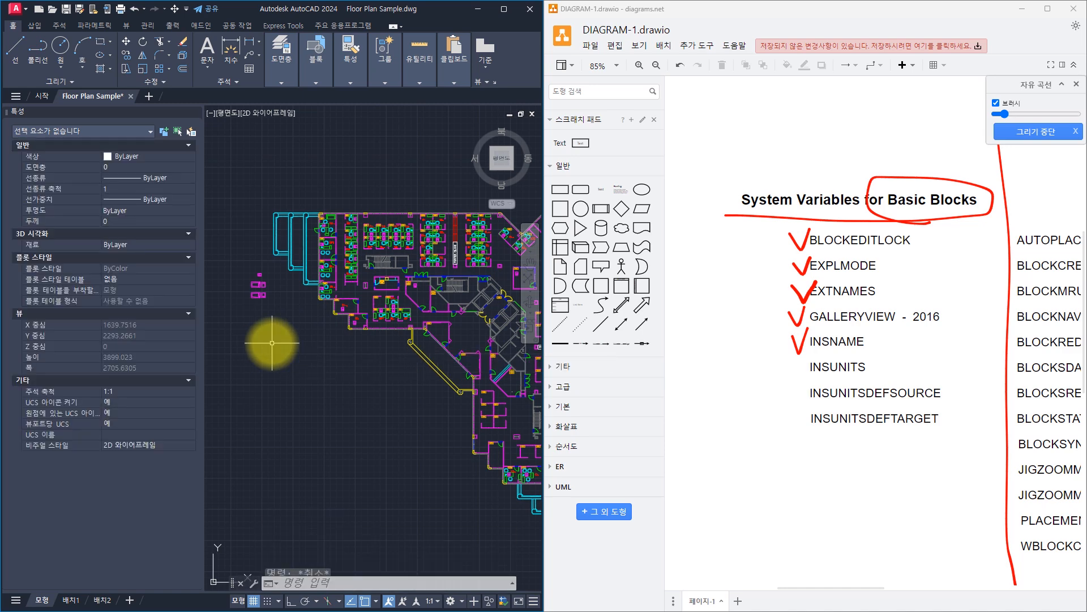
pyautogui.press('Up')
pyautogui.press('Up')
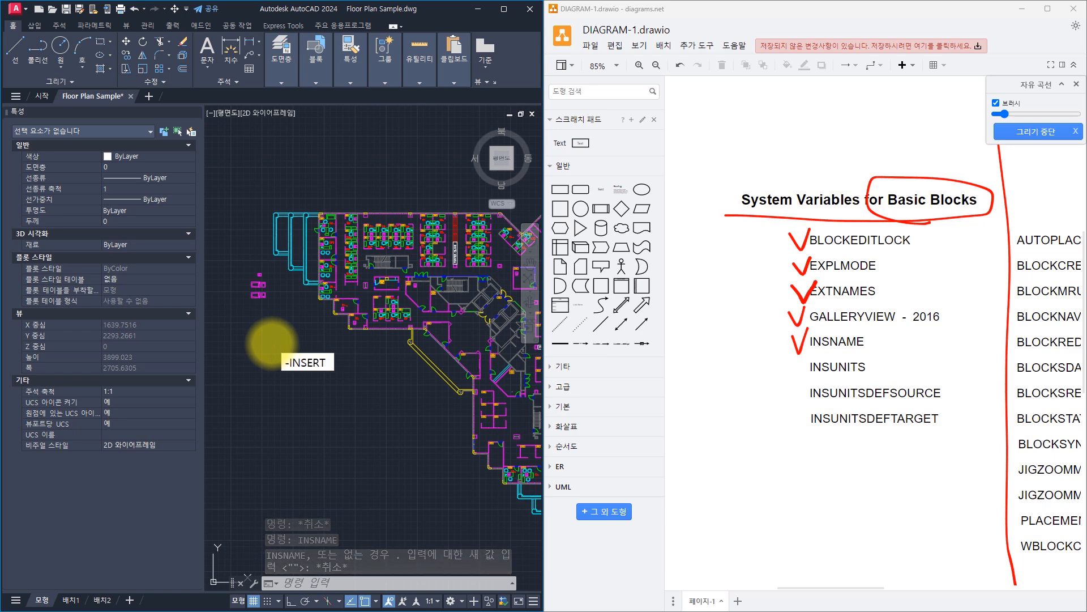
pyautogui.press('Return')
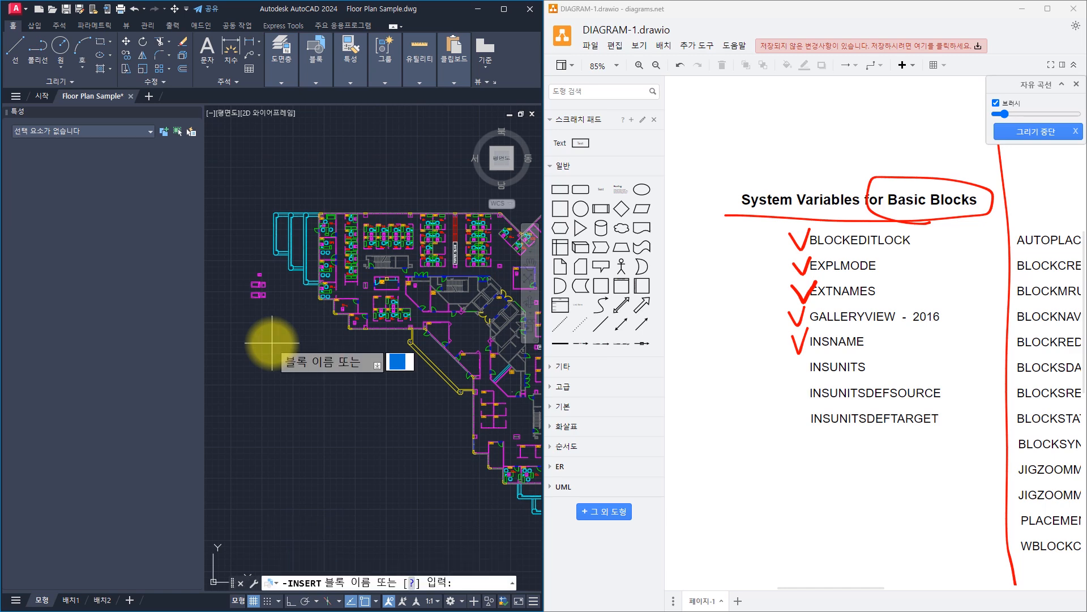
pyautogui.press('Escape')
# - Set the INSNAME system variable to test
pyautogui.press('Up')
pyautogui.press('Up')
pyautogui.press('Return')
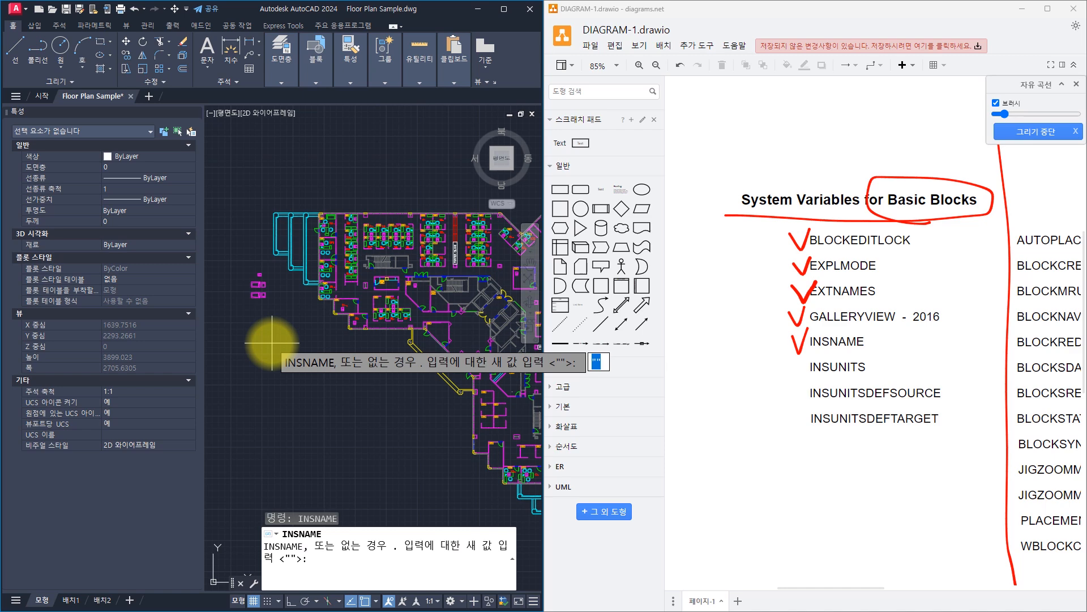
pyautogui.write('test')
pyautogui.press('Return')
# - Run -INSERT and check the default block name at its prompt and in the command history, then cancel
pyautogui.press('Up')
pyautogui.press('Up')
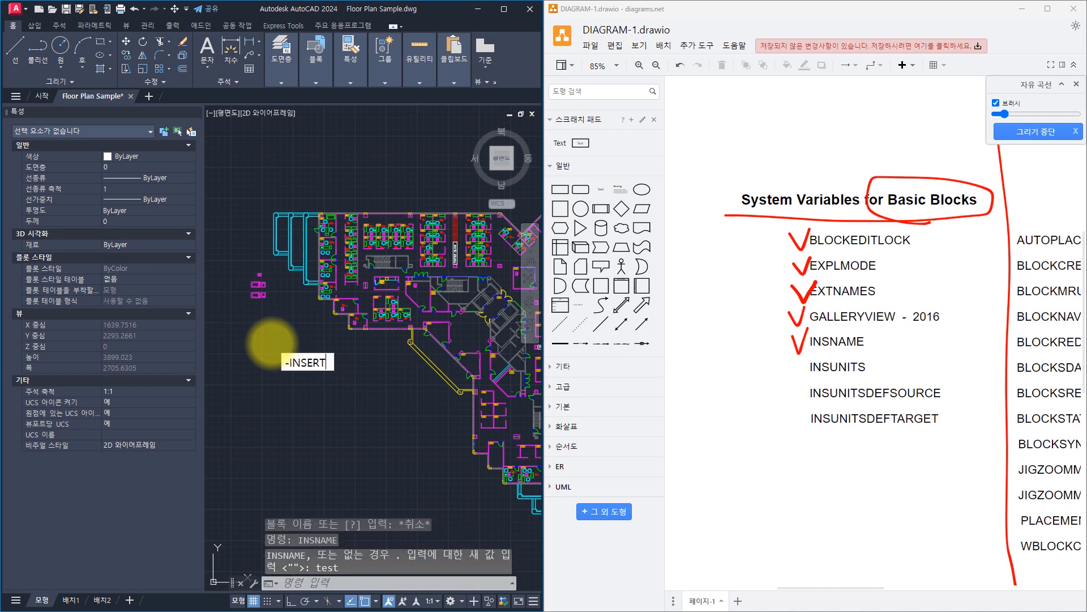
pyautogui.press('Return')
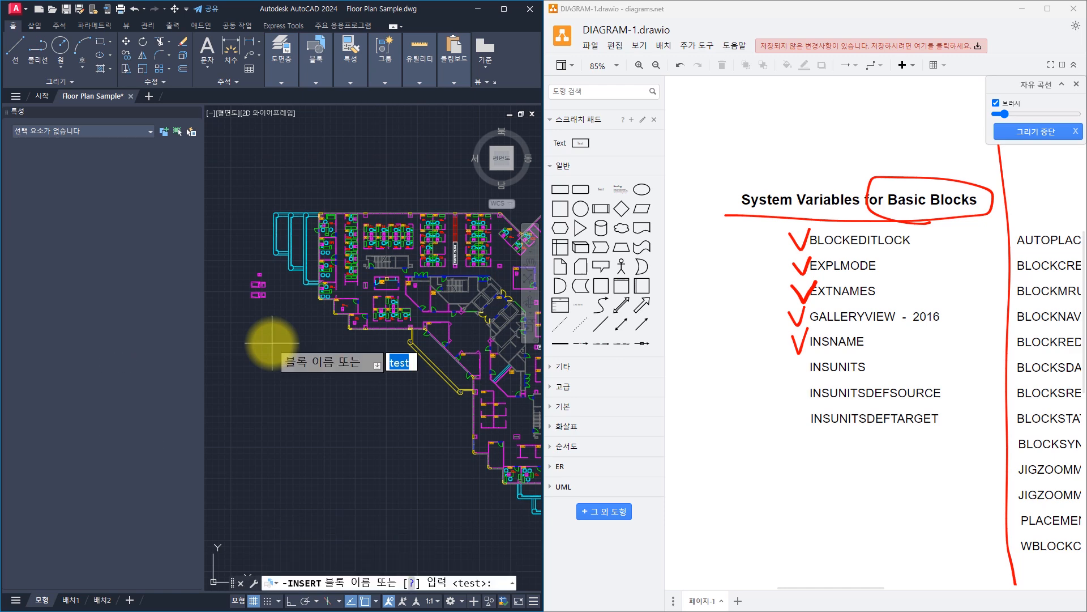
pyautogui.press('F2')
pyautogui.moveTo(363, 571); pyautogui.dragTo(265, 567)
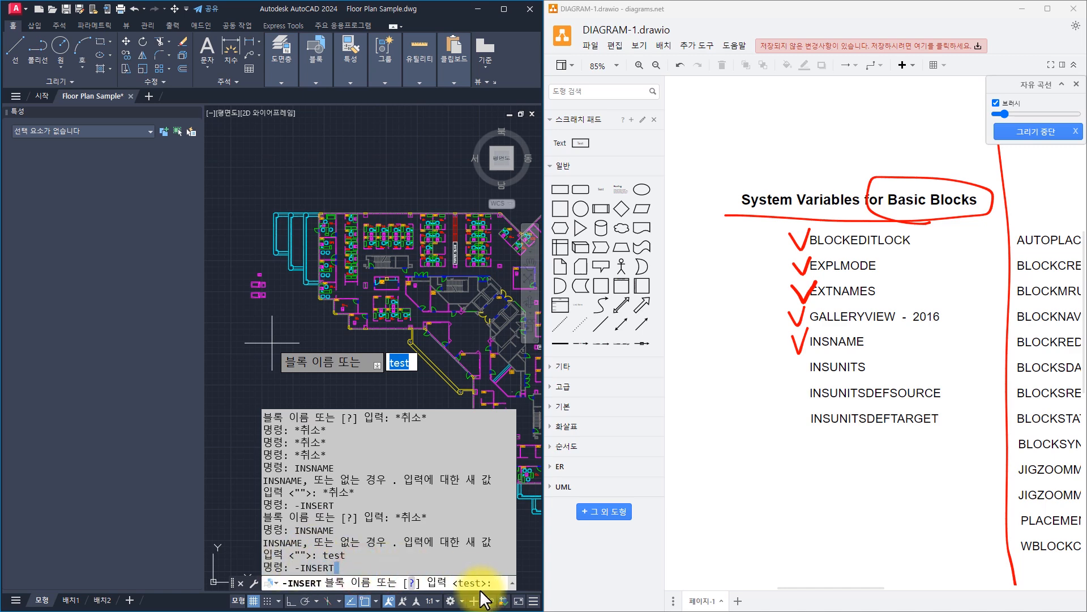
pyautogui.click(454, 587)
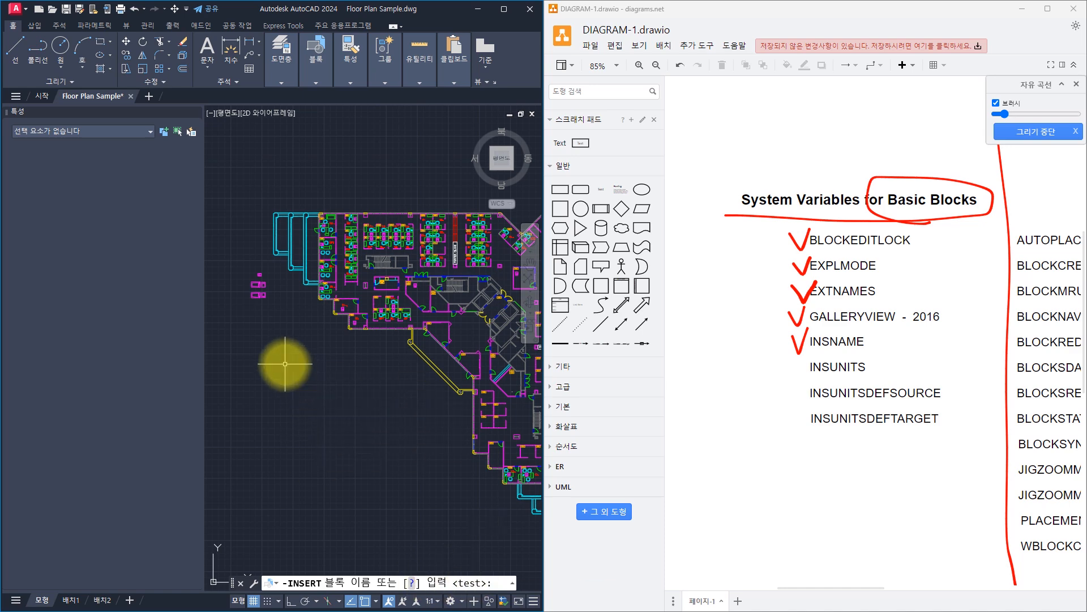
pyautogui.press('Escape')
pyautogui.press('Escape')
pyautogui.press('Escape')
# - Clear the INSNAME system variable by entering a period as its new value
pyautogui.write('insname')
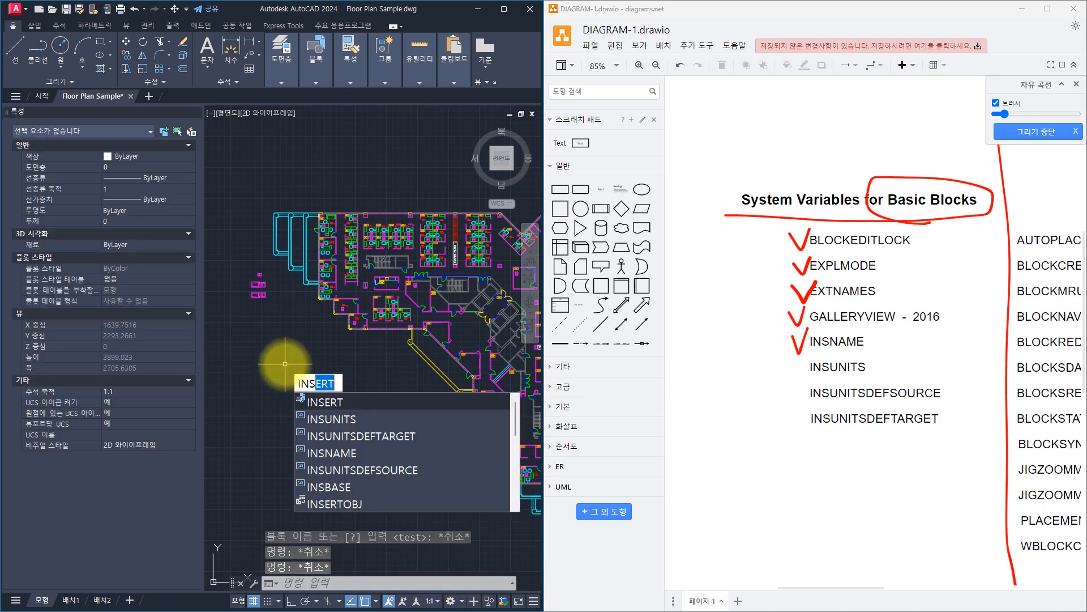
pyautogui.press('Return')
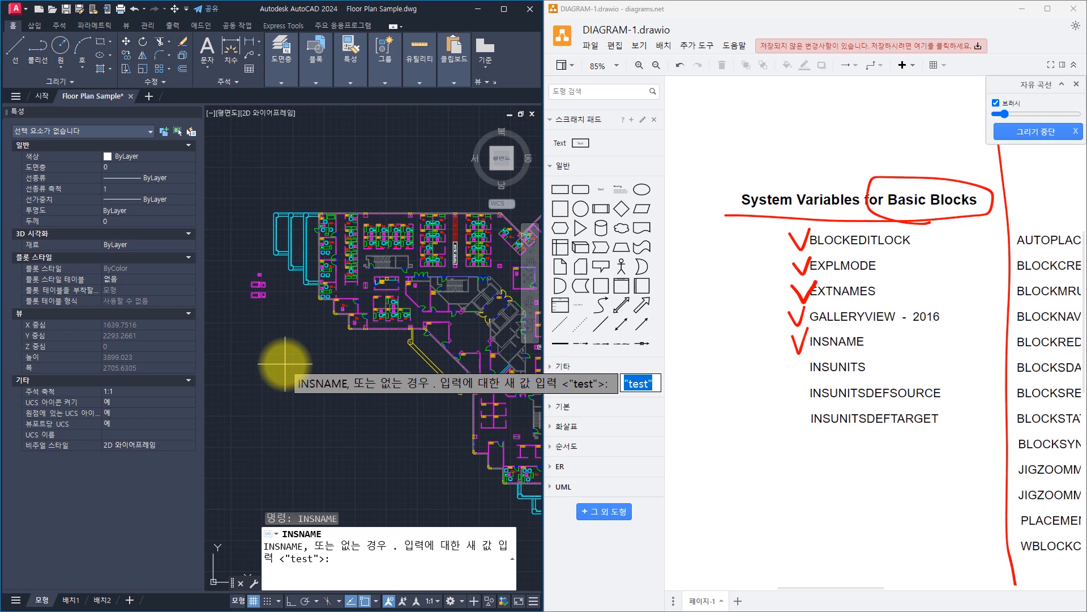
pyautogui.click(295, 559)
pyautogui.click(286, 558)
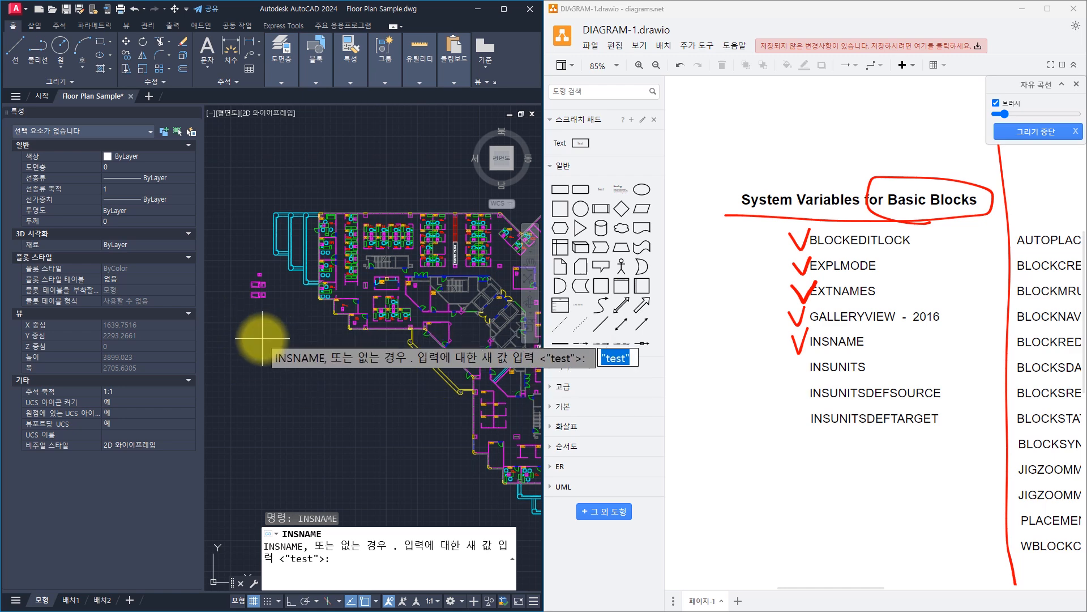
pyautogui.write('.')
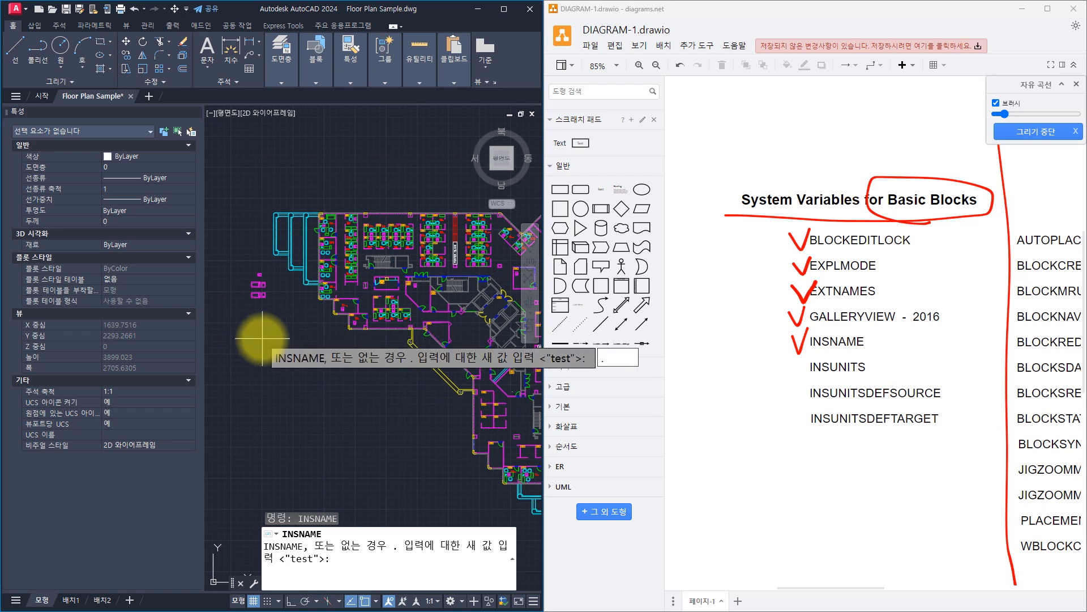
pyautogui.press('Return')
# - Query INSNAME again to check its default value after clearing it
pyautogui.press('Up')
pyautogui.press('Up')
pyautogui.press('Return')
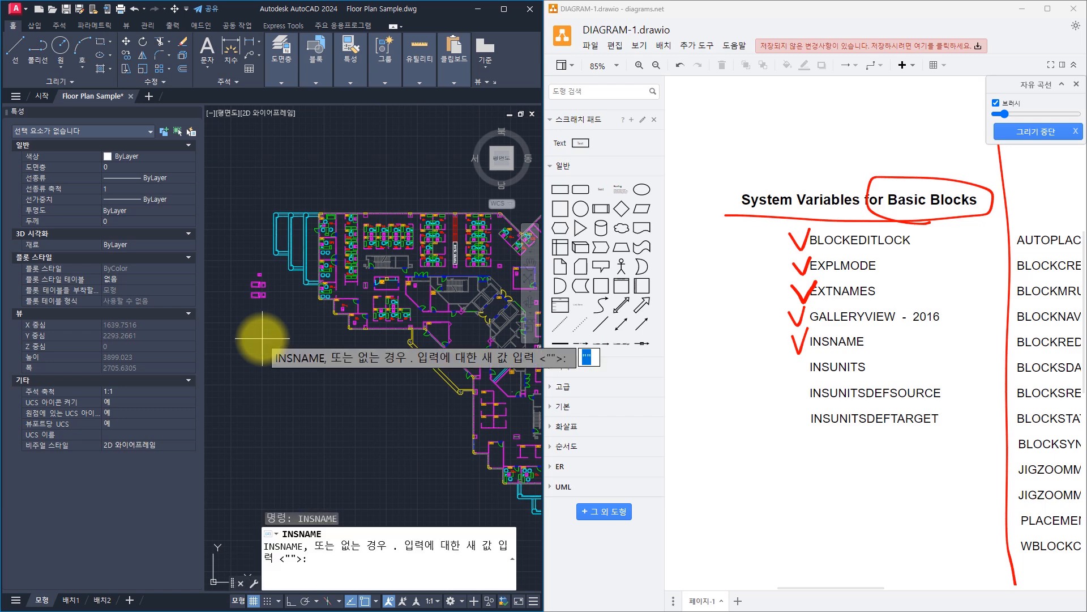
pyautogui.press('F2')
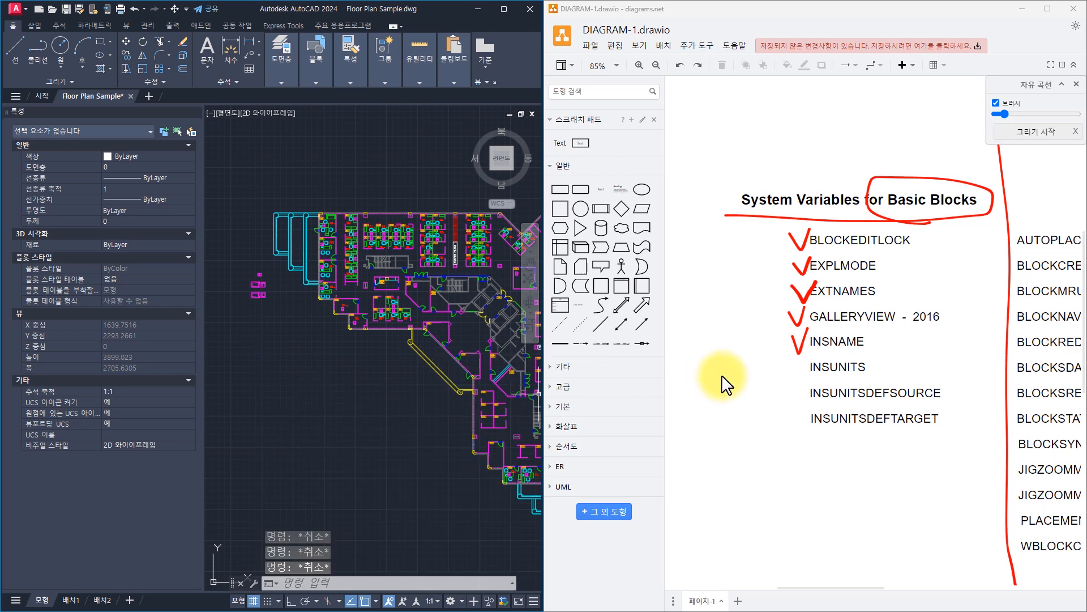
# - In diagrams.net, draw a freehand bracket joining INSUNITS to INSUNITSDEFTARGET, and strike through INSUNITSDEFSOURCE and INSUNITSDEFTARGET
pyautogui.click(724, 375)
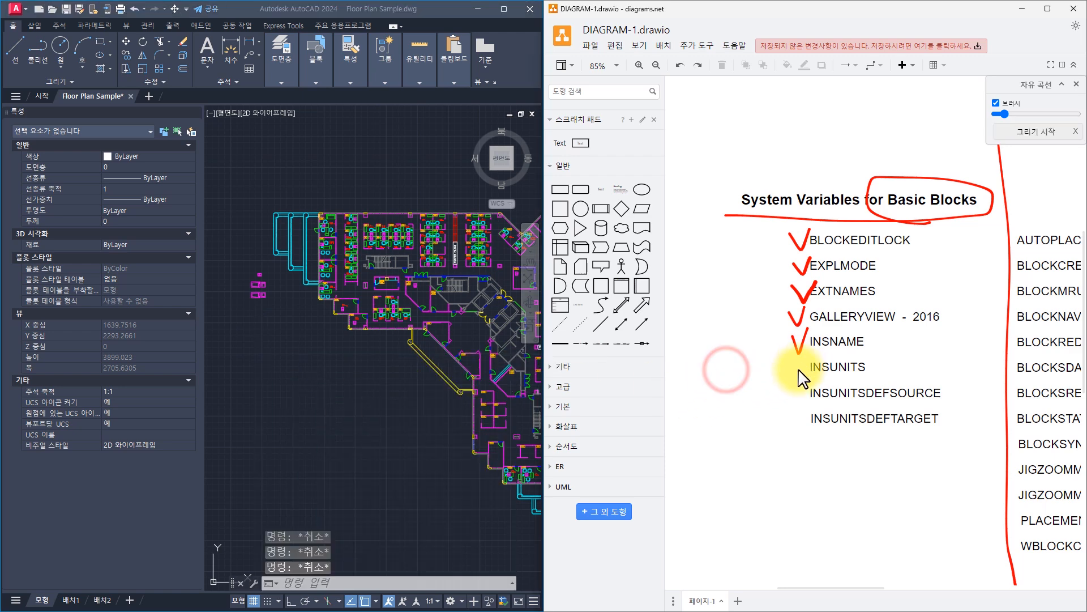
pyautogui.press('x')
pyautogui.moveTo(795, 368)
pyautogui.mouseDown()
pyautogui.moveTo(784, 422)
pyautogui.moveTo(797, 415)
pyautogui.mouseUp()
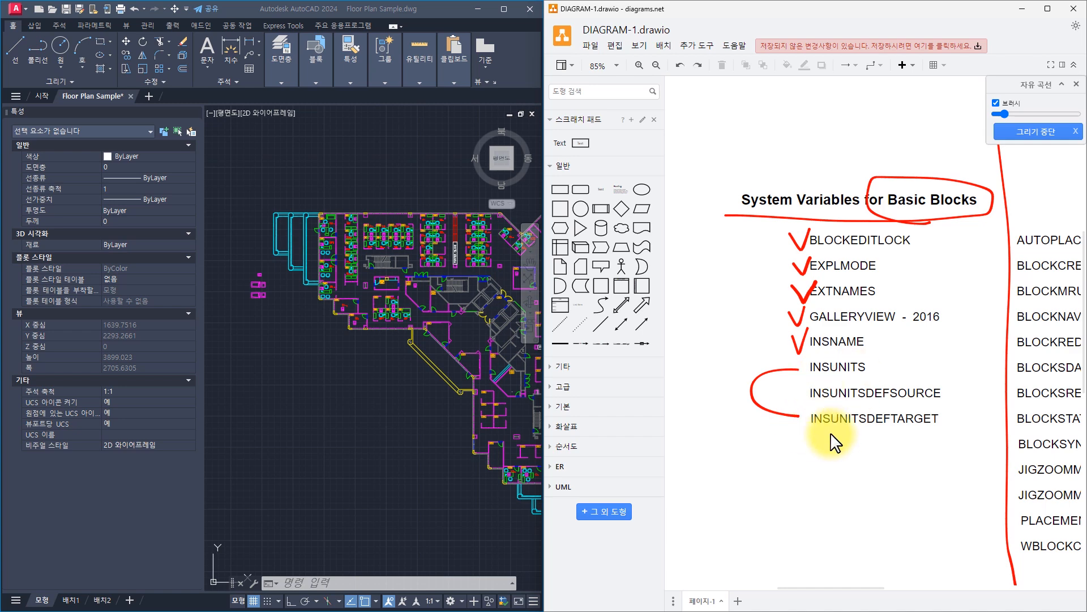
pyautogui.moveTo(805, 391); pyautogui.dragTo(956, 389)
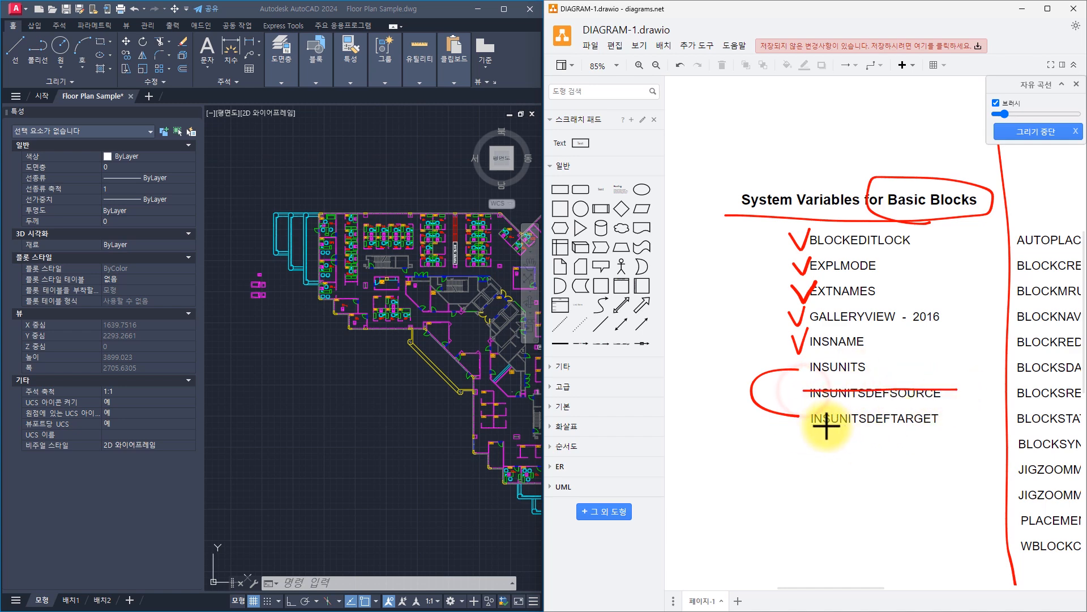
pyautogui.moveTo(801, 418); pyautogui.dragTo(939, 418)
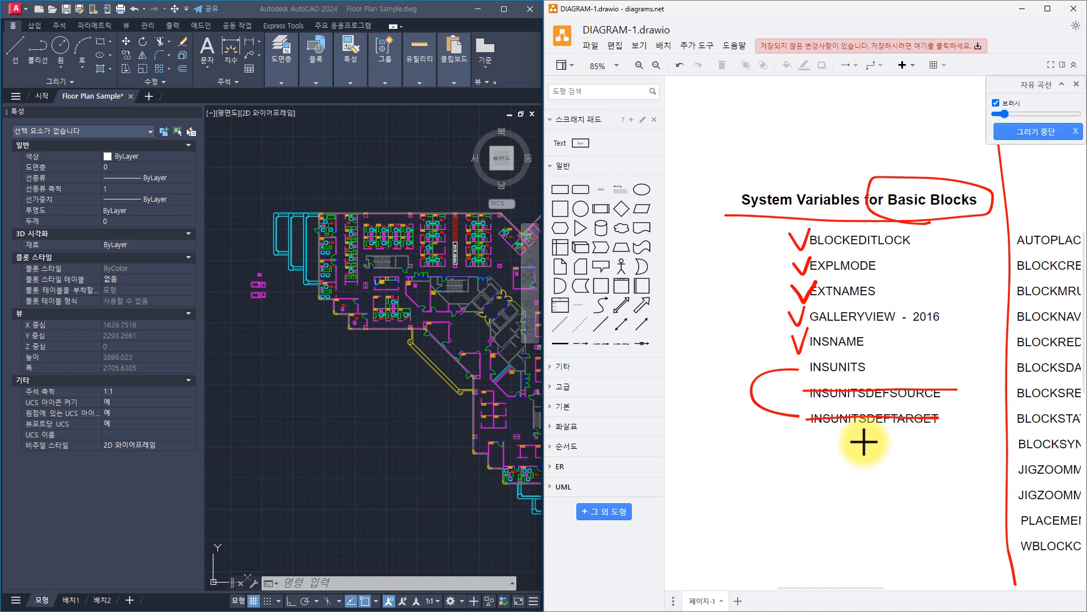
# - Start a new drawing and compare the acad and acadiso templates in the template selection
pyautogui.press('Escape')
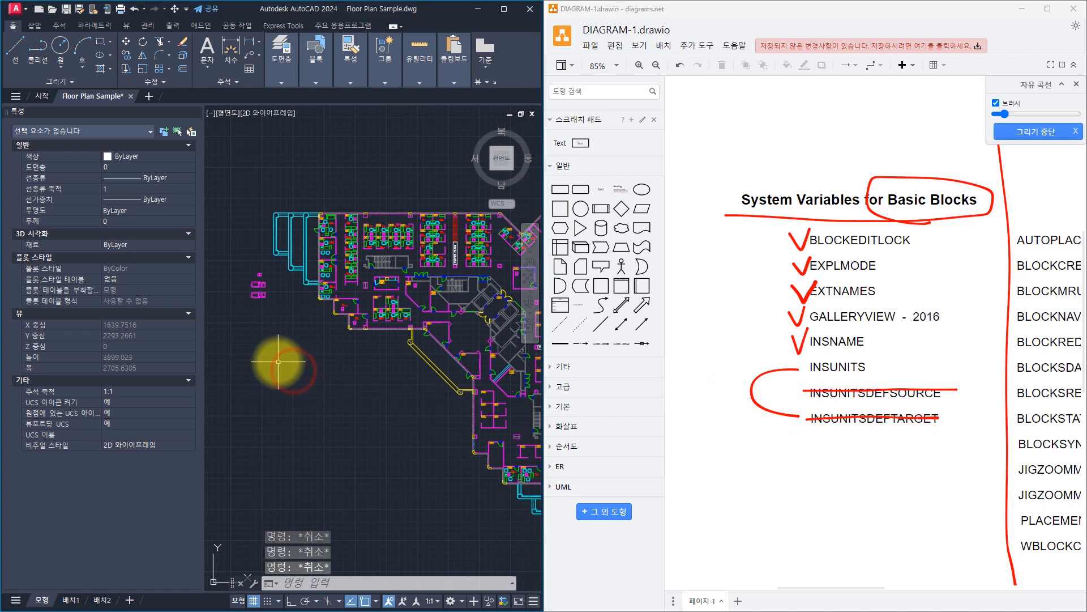
pyautogui.hotkey('ctrl', 'n')
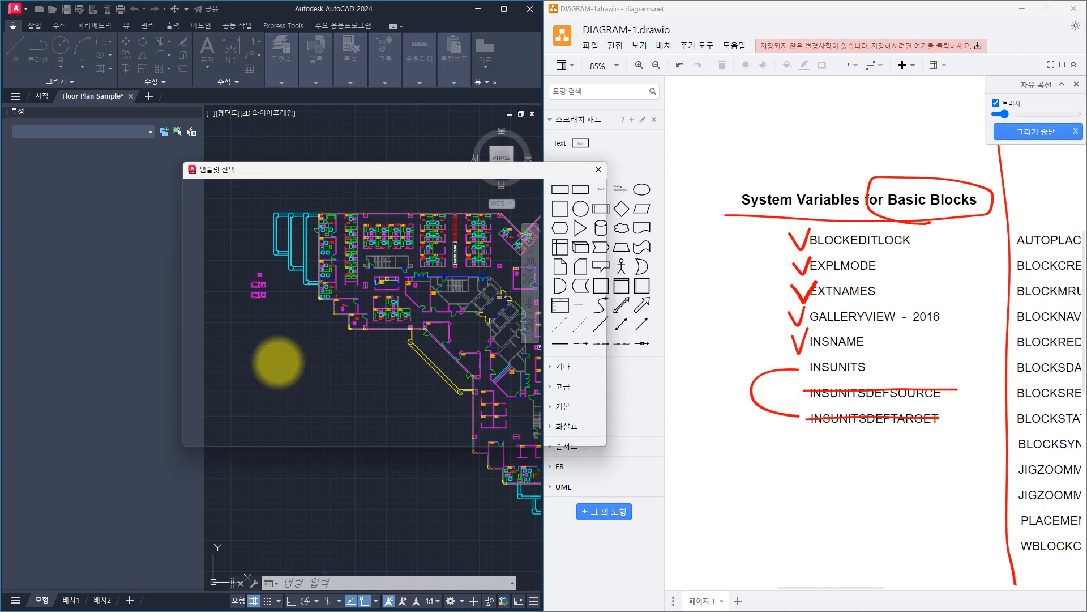
pyautogui.click(312, 302)
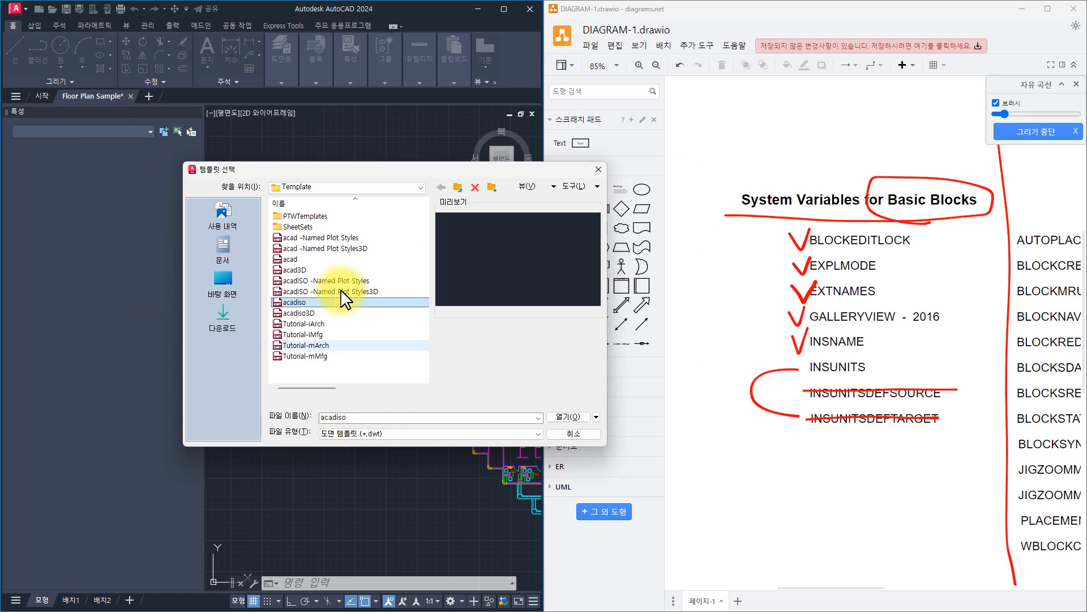
pyautogui.click(325, 238)
pyautogui.click(321, 250)
pyautogui.click(313, 264)
pyautogui.click(306, 296)
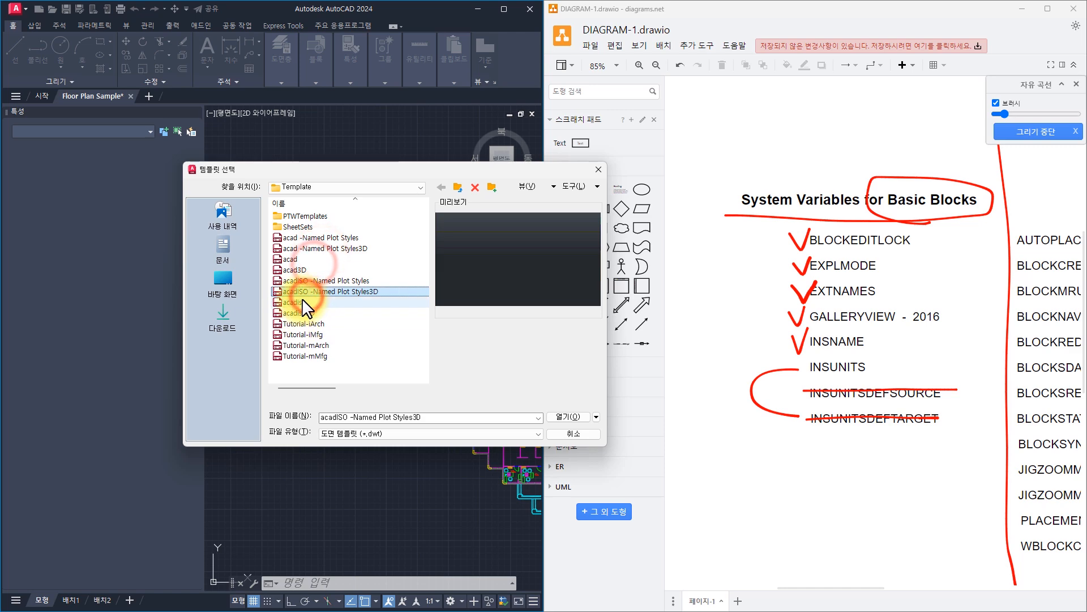
pyautogui.click(299, 303)
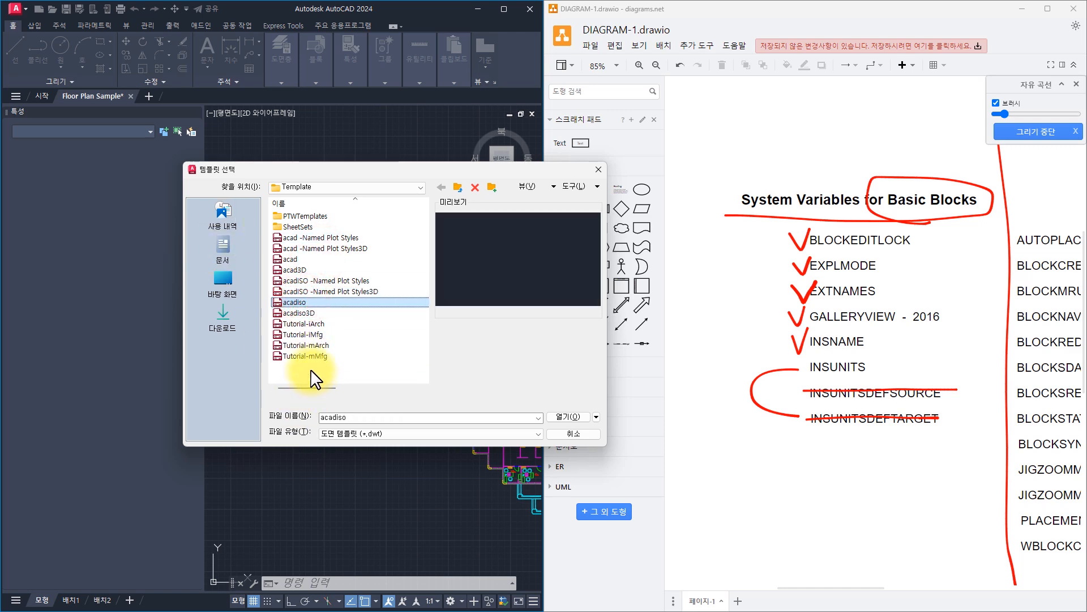
pyautogui.click(317, 260)
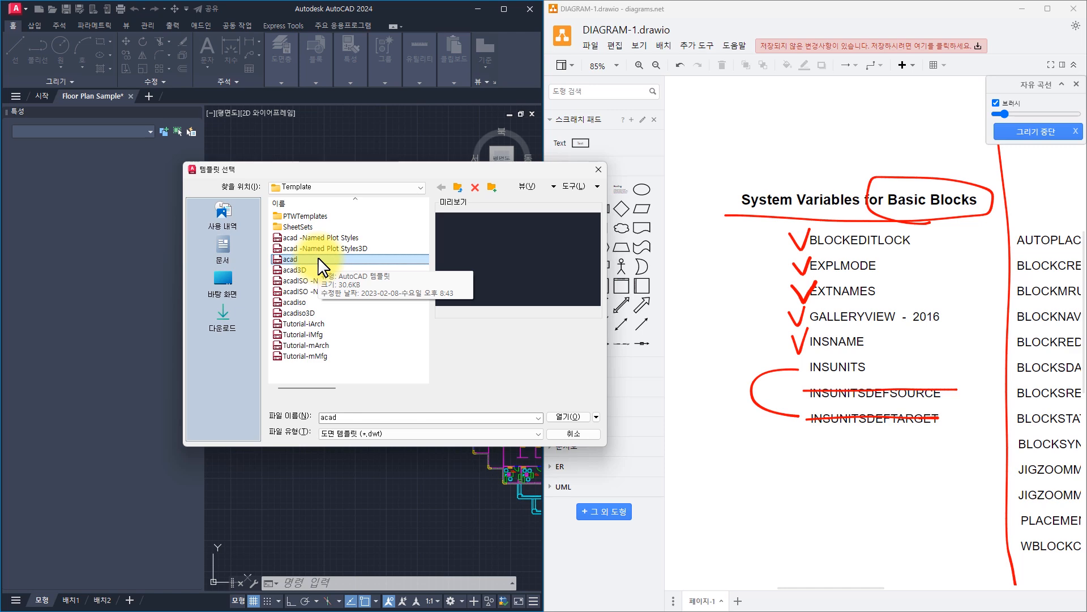
pyautogui.click(328, 260)
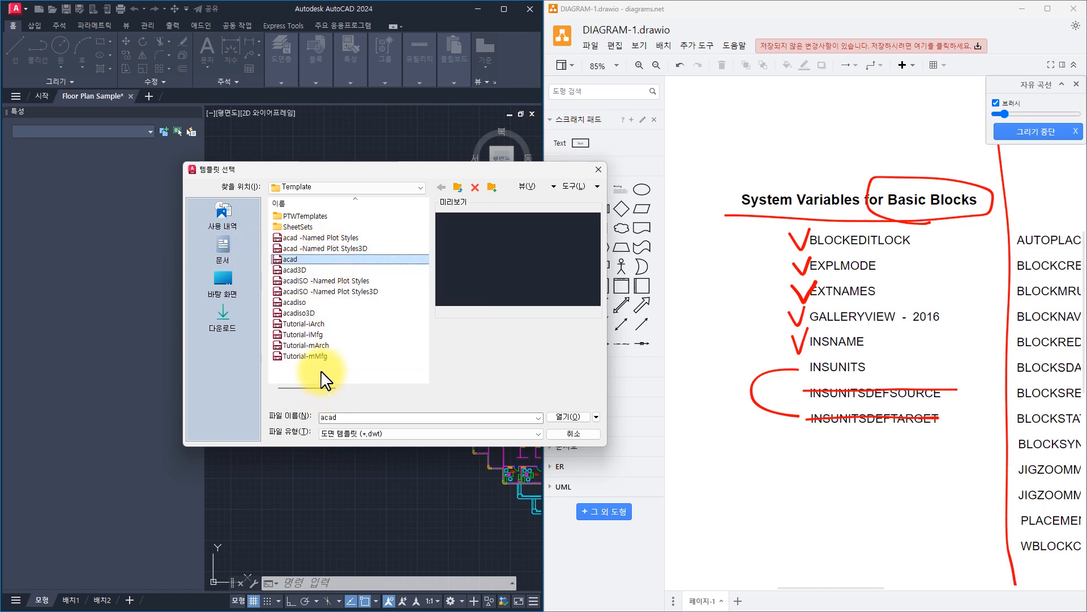
pyautogui.click(315, 302)
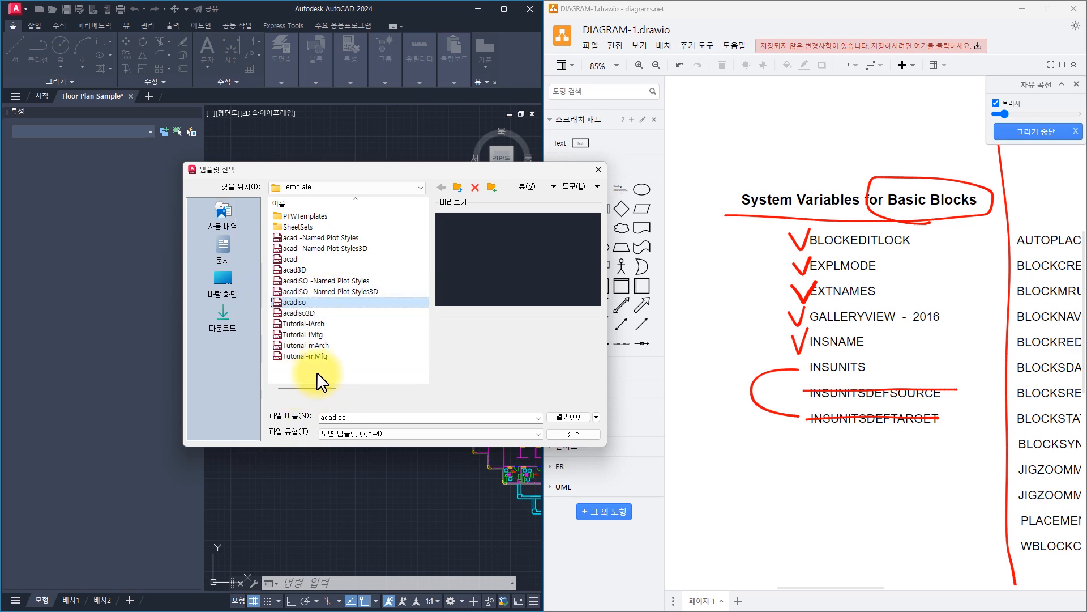
pyautogui.click(304, 260)
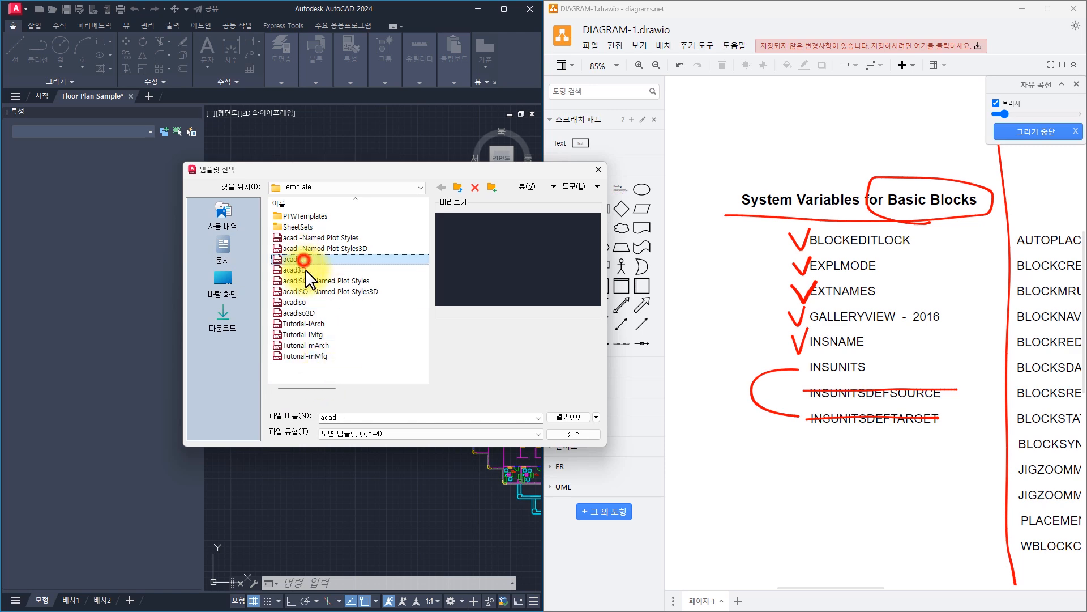
pyautogui.click(303, 303)
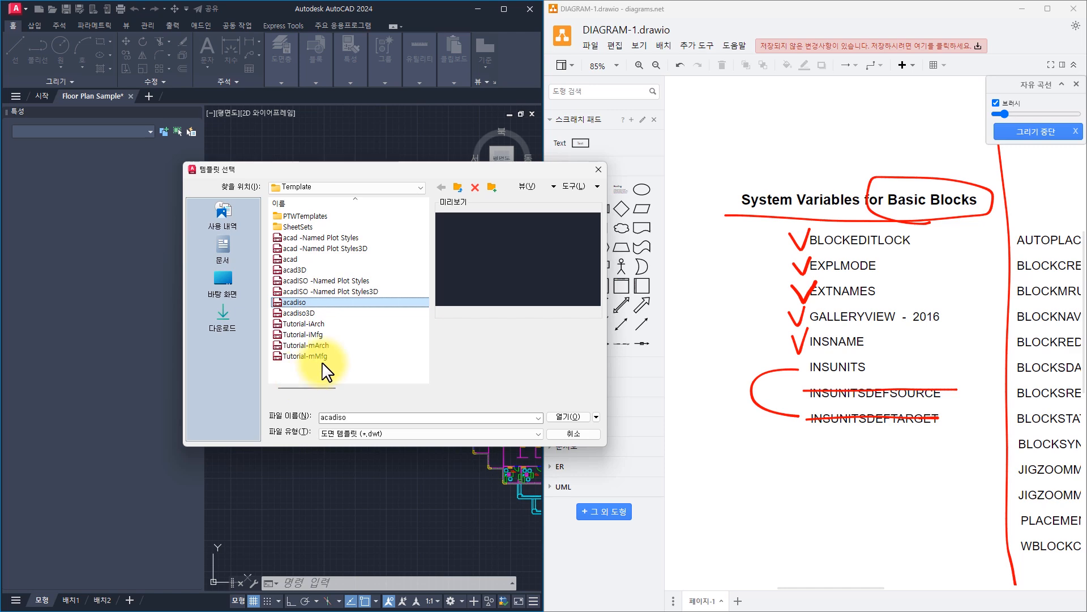
pyautogui.click(311, 260)
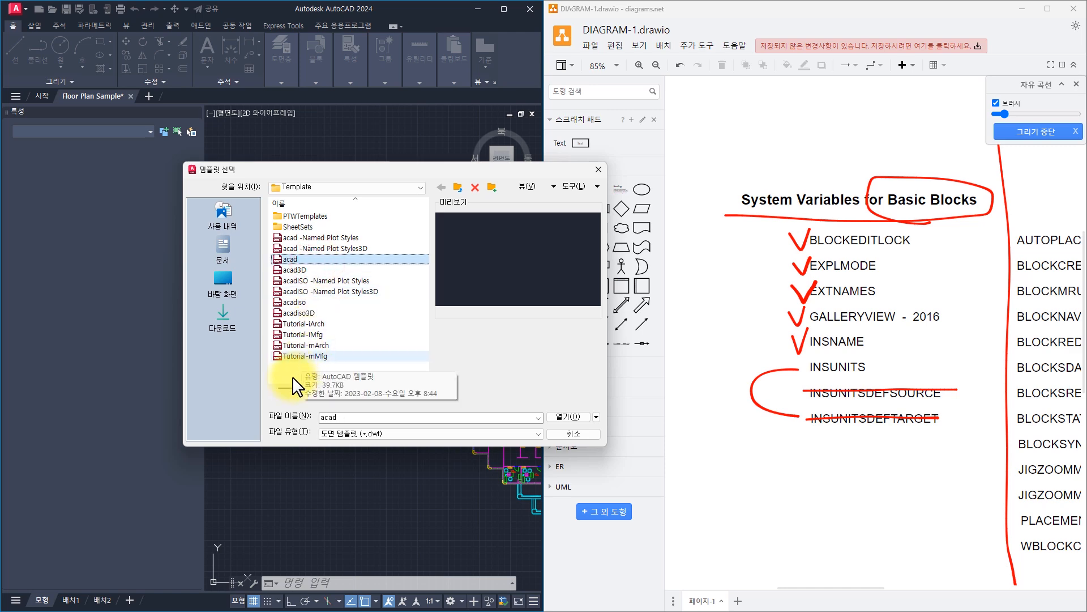
# - Create the new drawing from the acadiso template and maximize the AutoCAD window, keeping the properties displayed
pyautogui.doubleClick(306, 301)
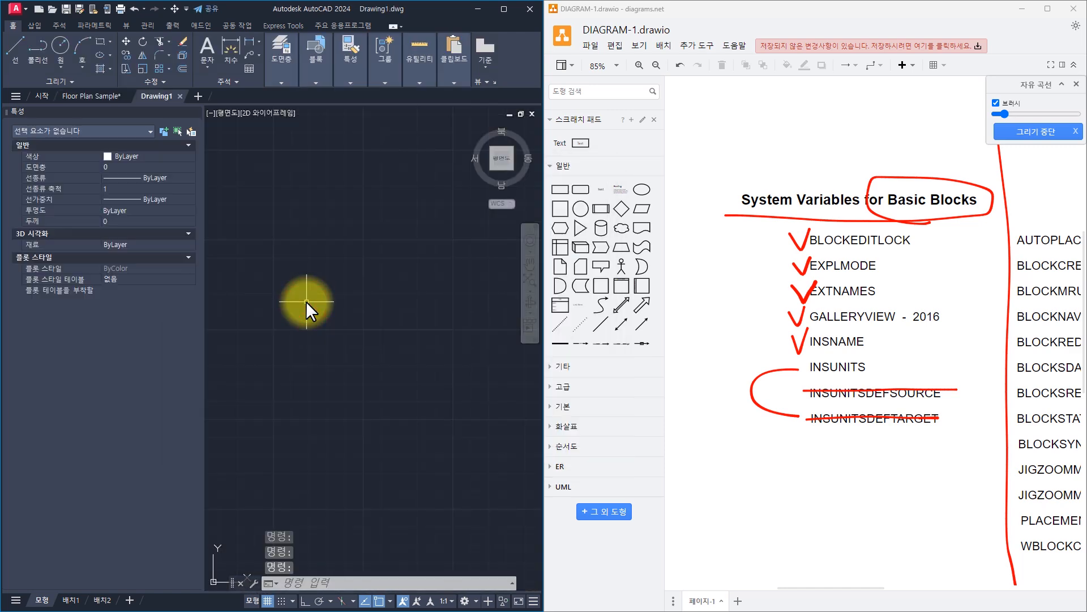
pyautogui.hotkey('ctrl', '1')
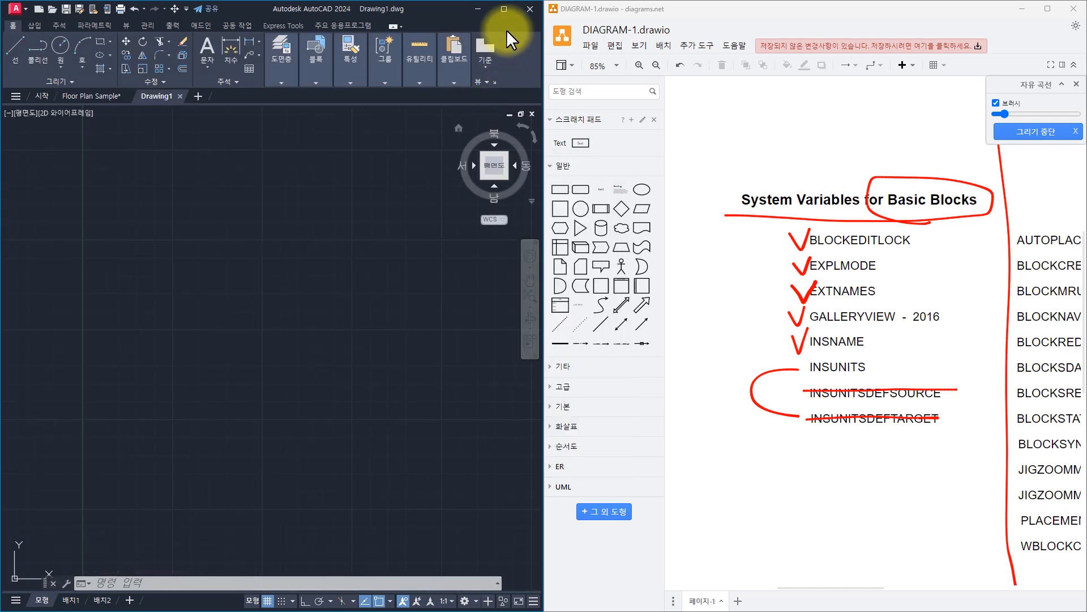
pyautogui.click(498, 8)
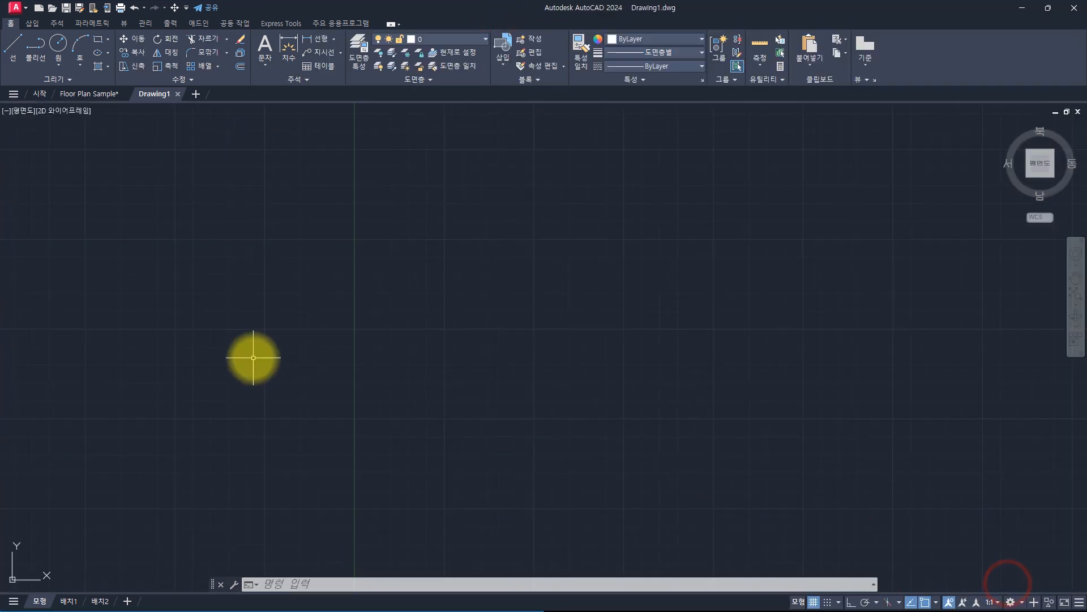
pyautogui.hotkey('ctrl', '1')
# - Draw a single line 100 units long, sloping upward at about 40°
pyautogui.write('l')
pyautogui.press('Return')
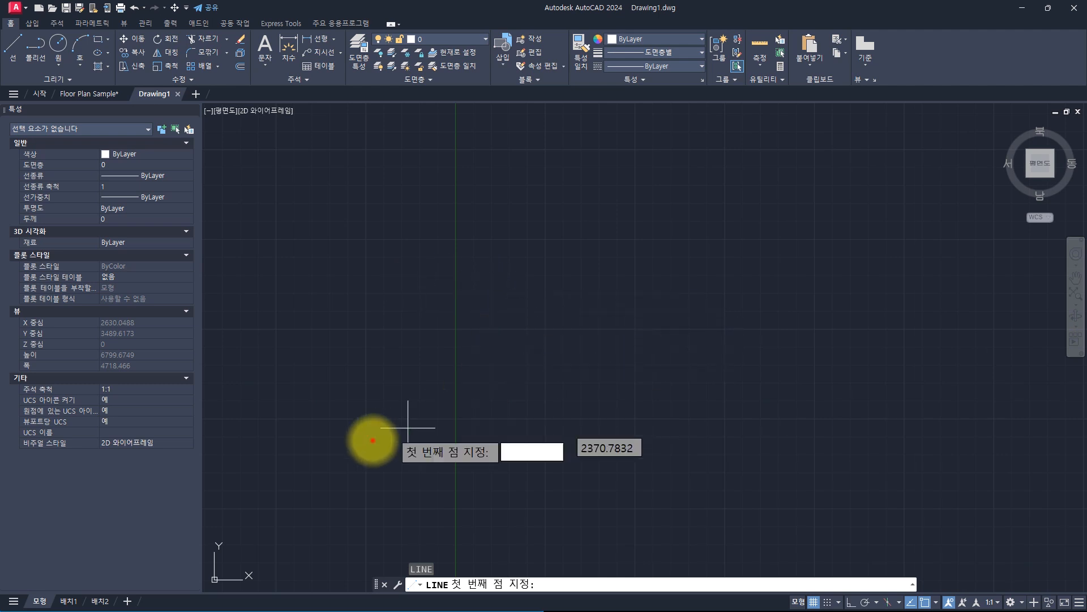
pyautogui.click(373, 440)
pyautogui.write('100')
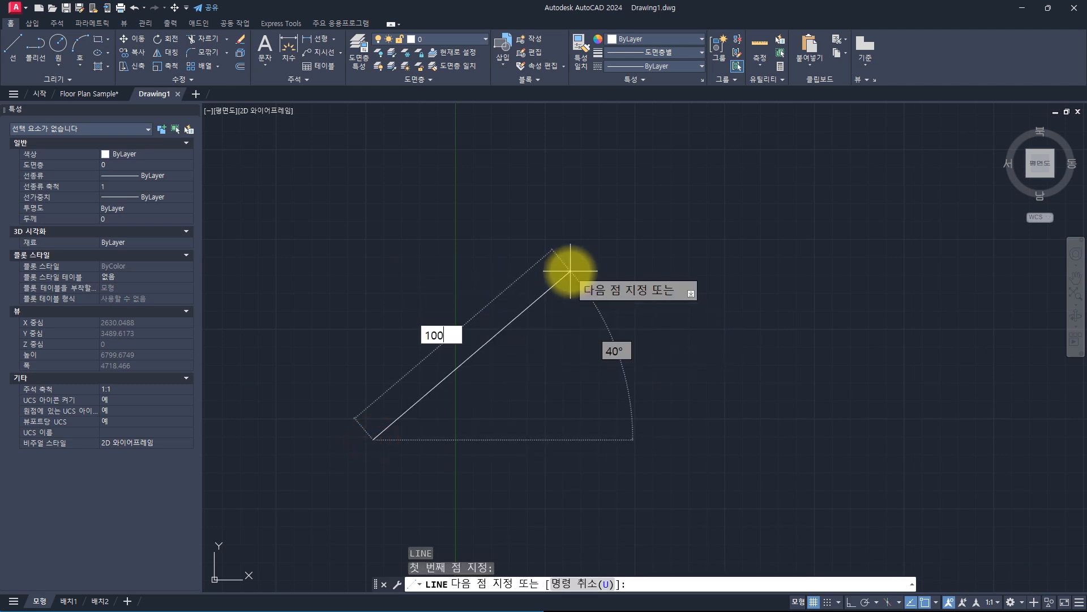
pyautogui.press('Return')
pyautogui.press('Return')
pyautogui.scroll(8, 379, 439)
pyautogui.scroll(8, 386, 441)
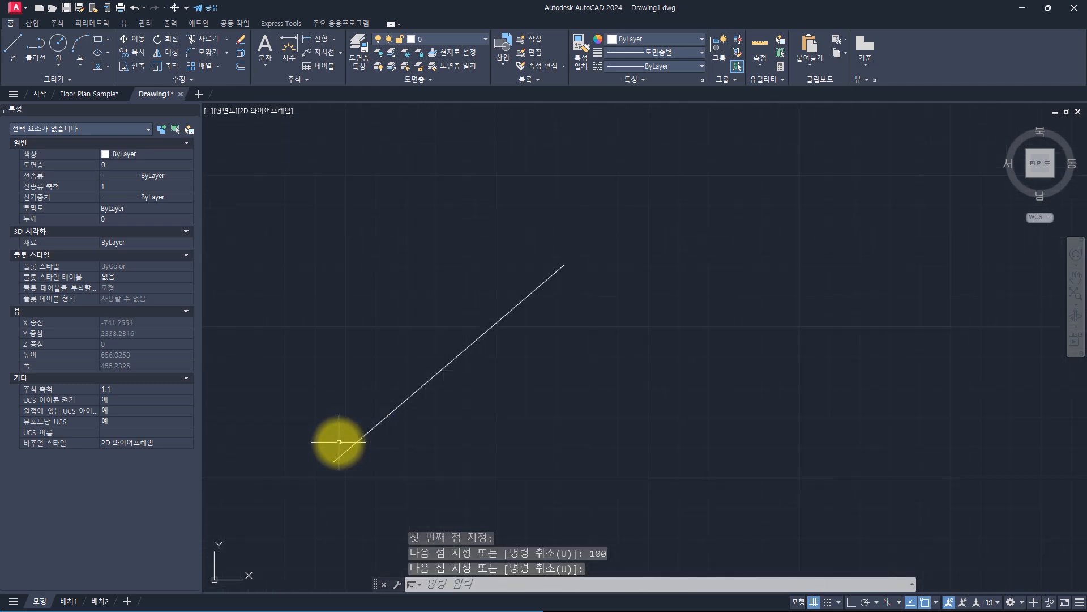
# - Select the sloping line and inspect its length in the object properties
pyautogui.click(455, 441)
pyautogui.click(354, 316)
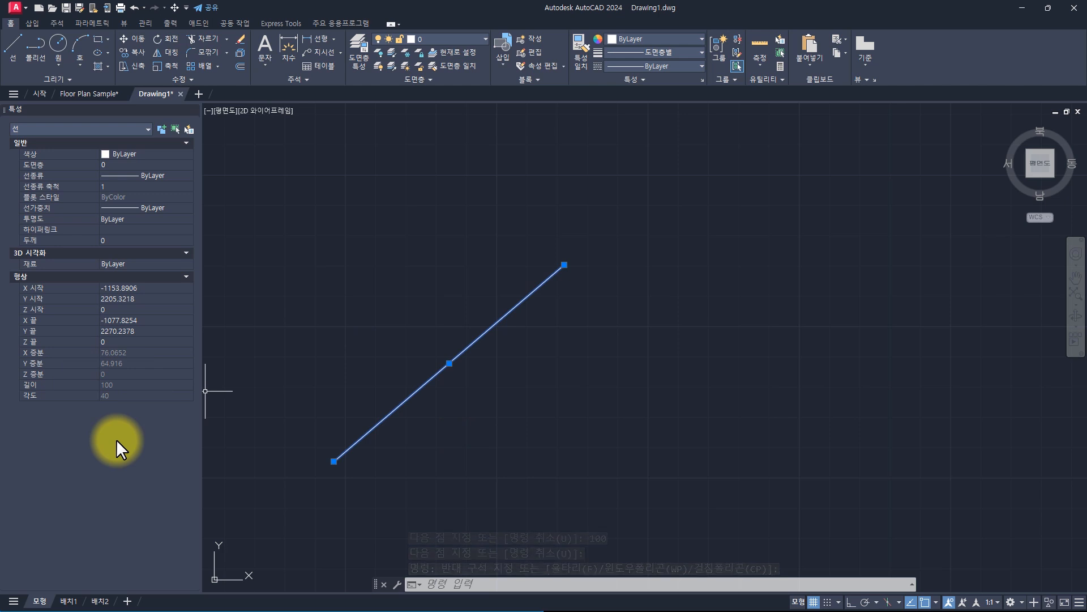
pyautogui.moveTo(341, 461); pyautogui.dragTo(425, 413, button='middle')
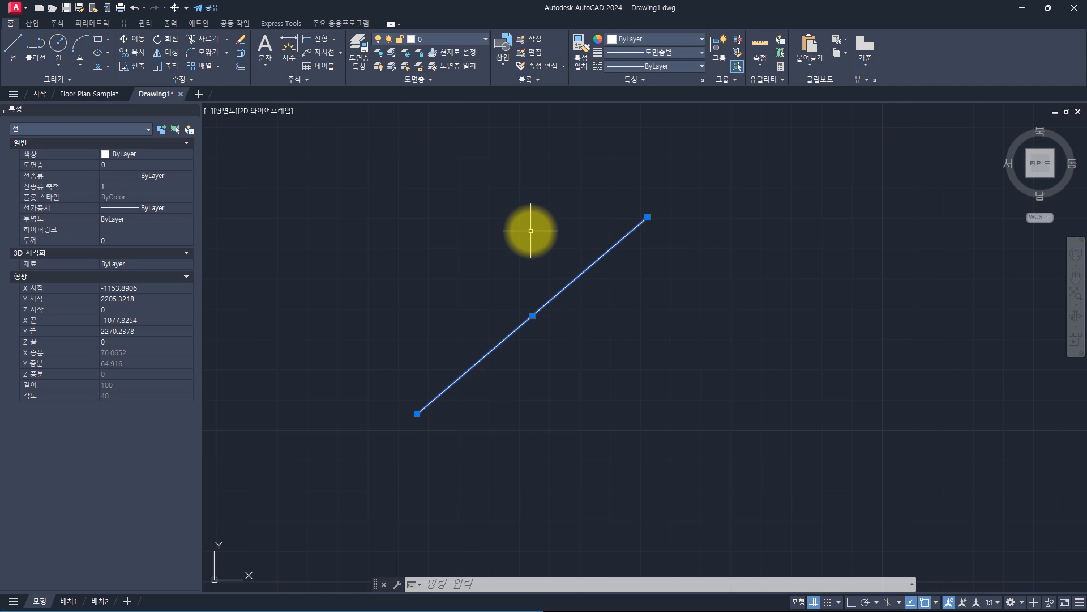
# - Run -DWGUNITS to examine the drawing unit options, enter 2 (feet) as the length unit, and cancel the command
pyautogui.write('-DWGUNITS')
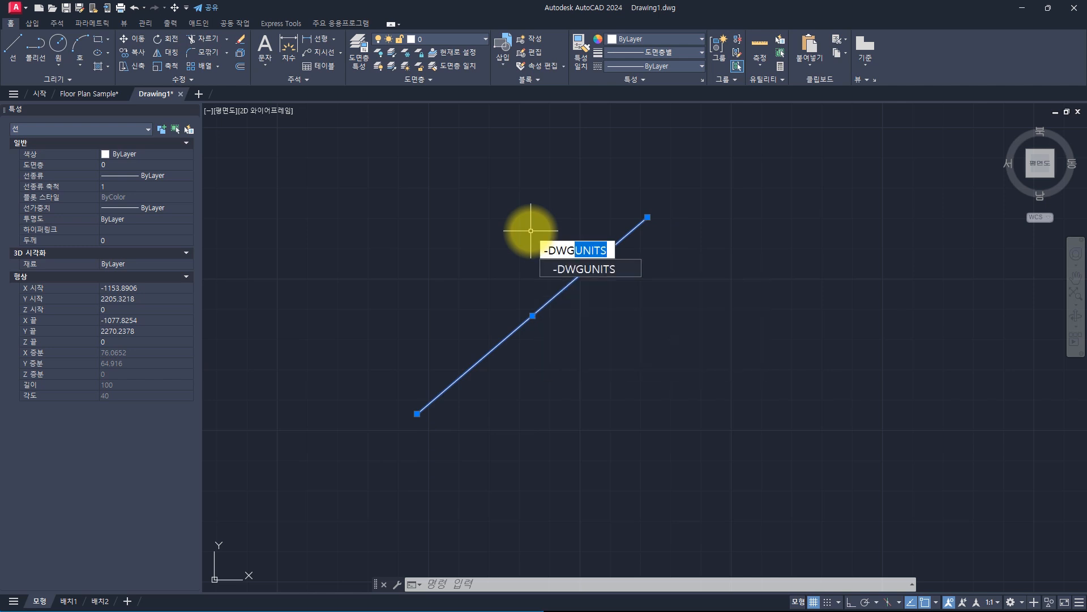
pyautogui.press('Return')
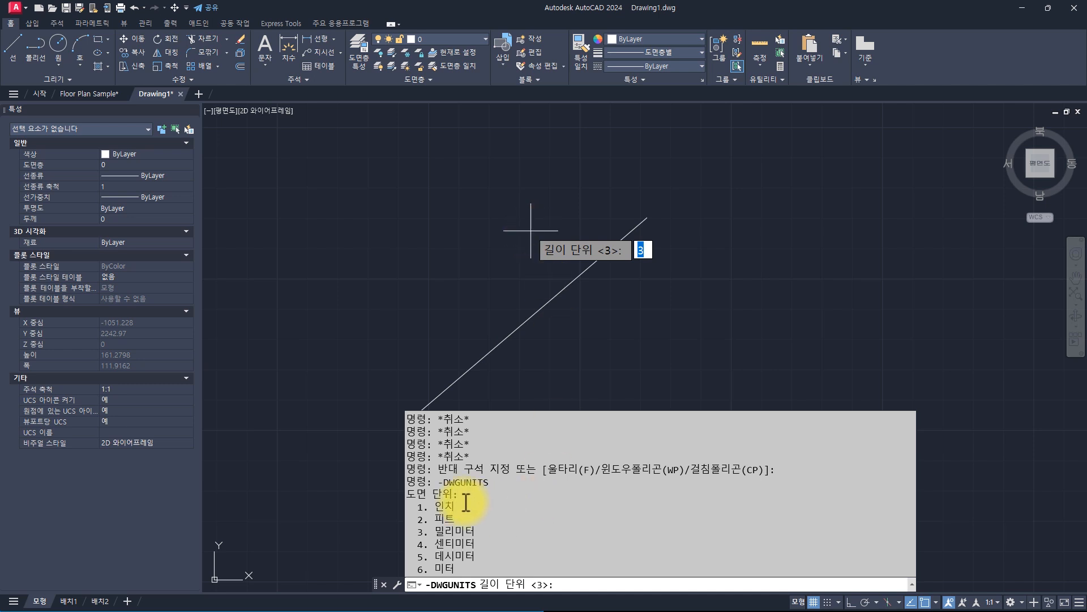
pyautogui.moveTo(437, 530)
pyautogui.mouseDown()
pyautogui.moveTo(423, 531)
pyautogui.moveTo(529, 518)
pyautogui.mouseUp()
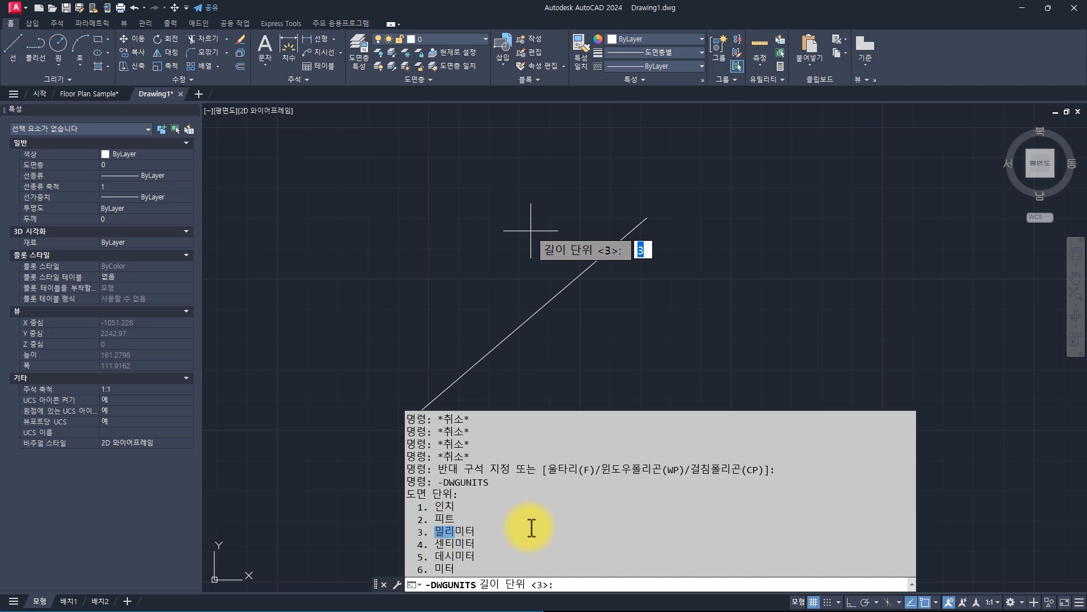
pyautogui.click(487, 212)
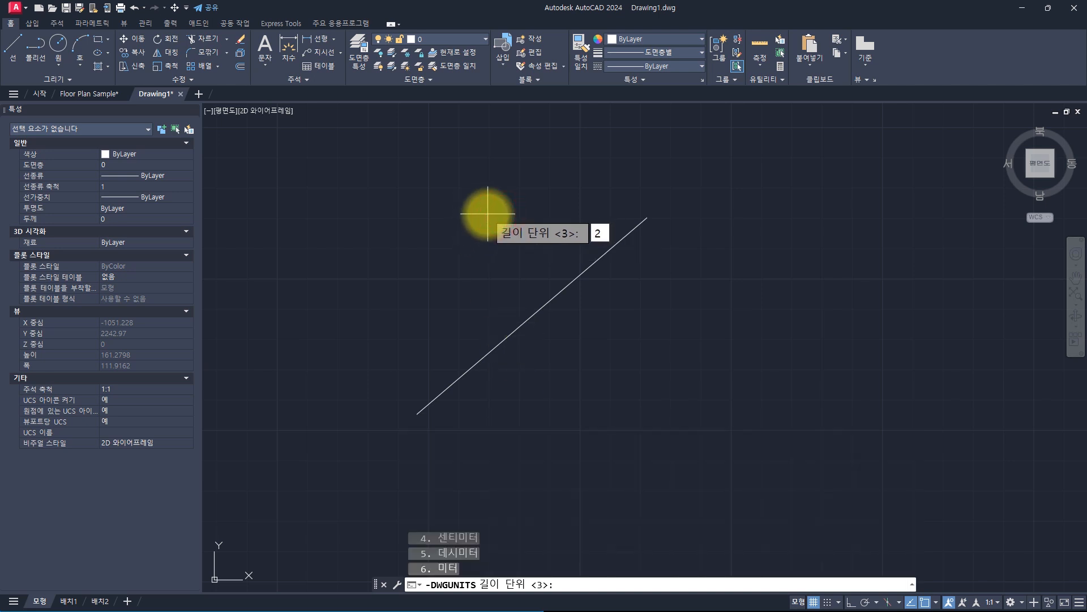
pyautogui.press('Return')
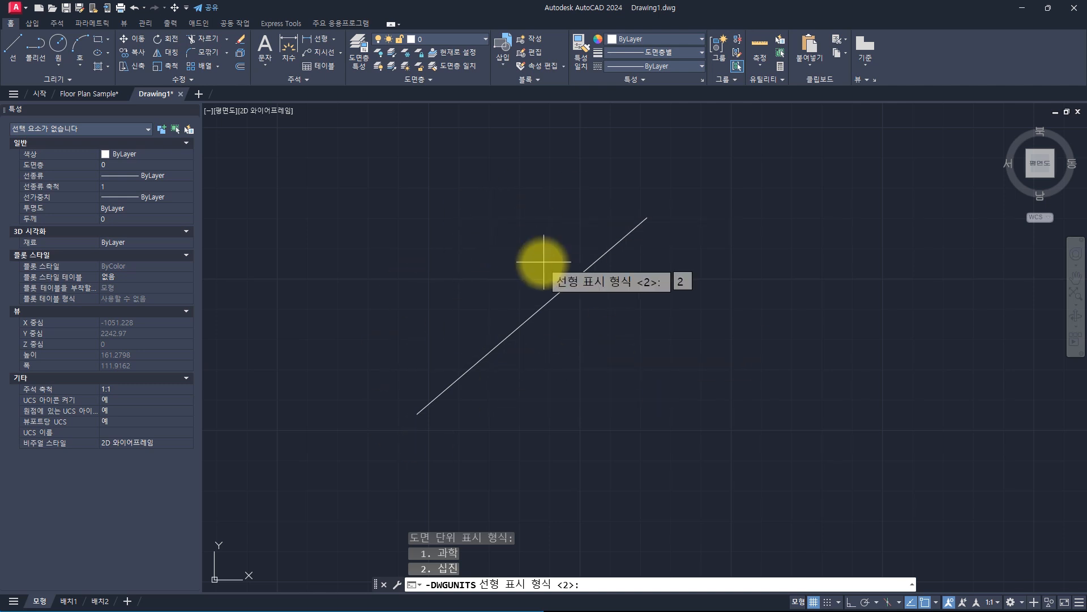
pyautogui.press('Escape')
pyautogui.press('Escape')
pyautogui.press('Escape')
pyautogui.press('Escape')
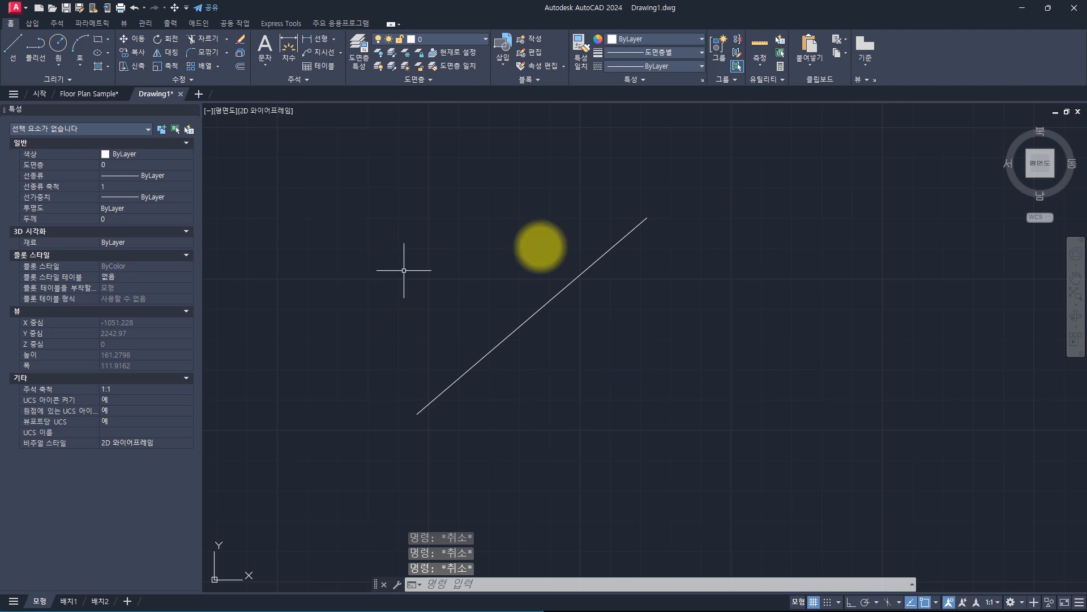
# - Check the sloping line's geometry properties once more and clear the selection
pyautogui.click(632, 386)
pyautogui.click(473, 283)
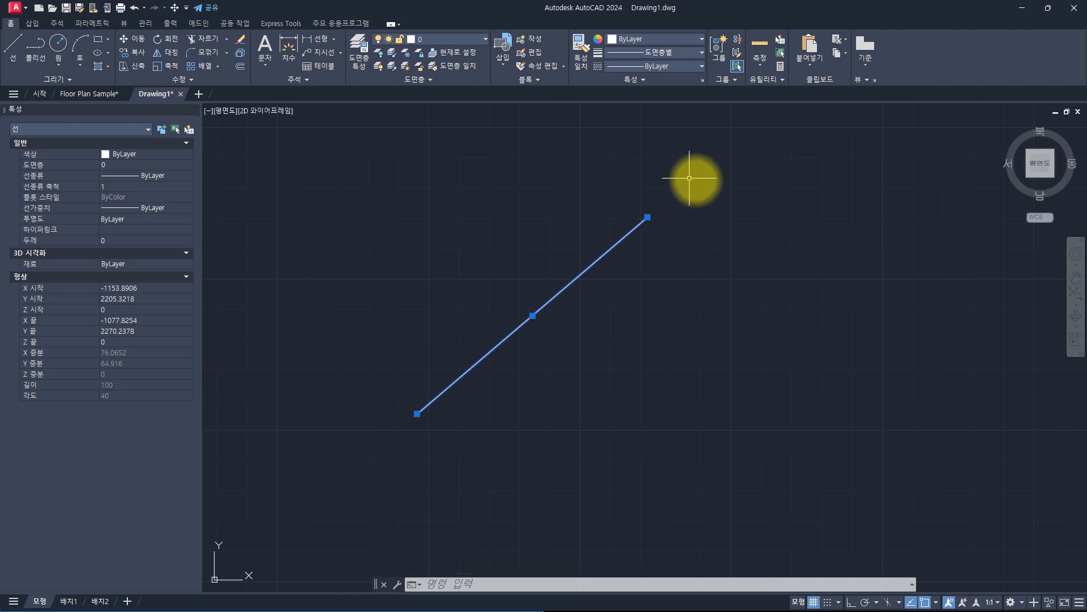
pyautogui.press('Escape')
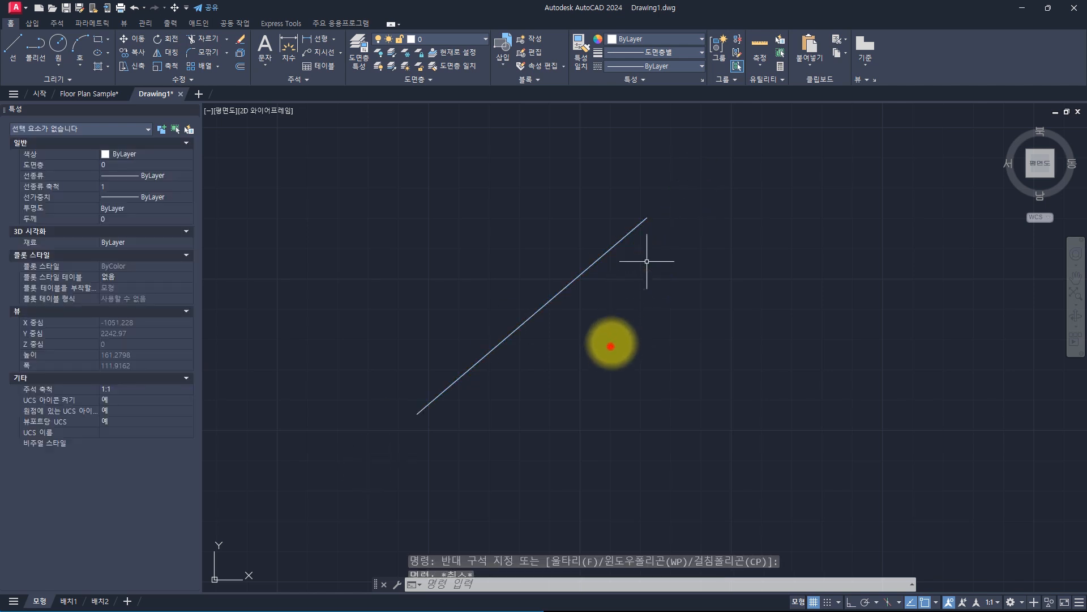
# - Erase the sloping line from the drawing
pyautogui.click(611, 346)
pyautogui.click(497, 280)
pyautogui.write('e')
pyautogui.press('Return')
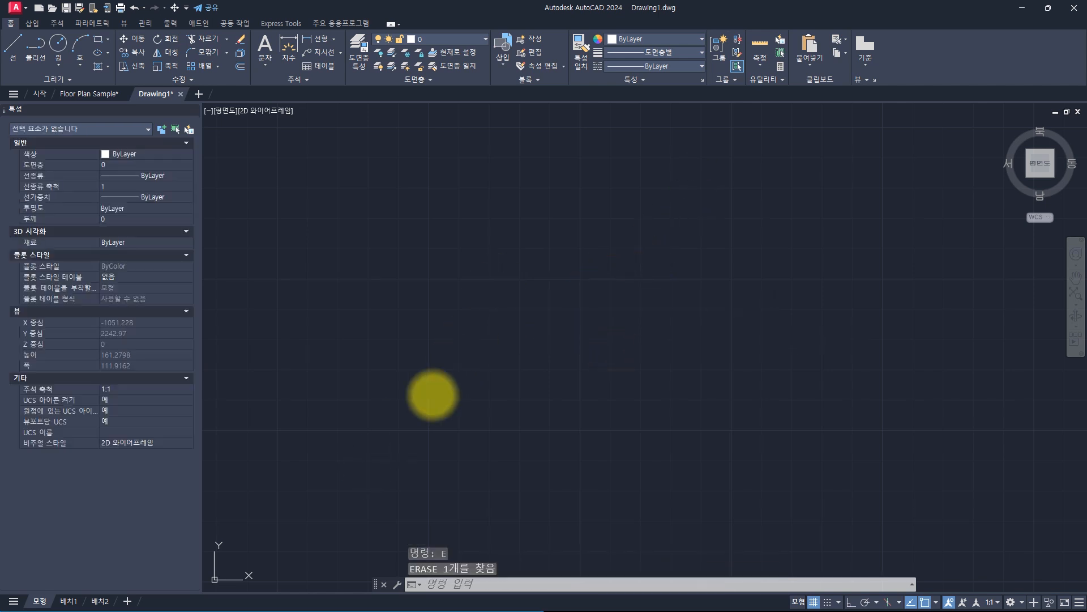
# - Draw a 100 by 100 square with the Rectangle command in the empty model space
pyautogui.write('rec')
pyautogui.press('Return')
pyautogui.click(396, 437)
pyautogui.write('100')
pyautogui.press('Tab')
pyautogui.write('100')
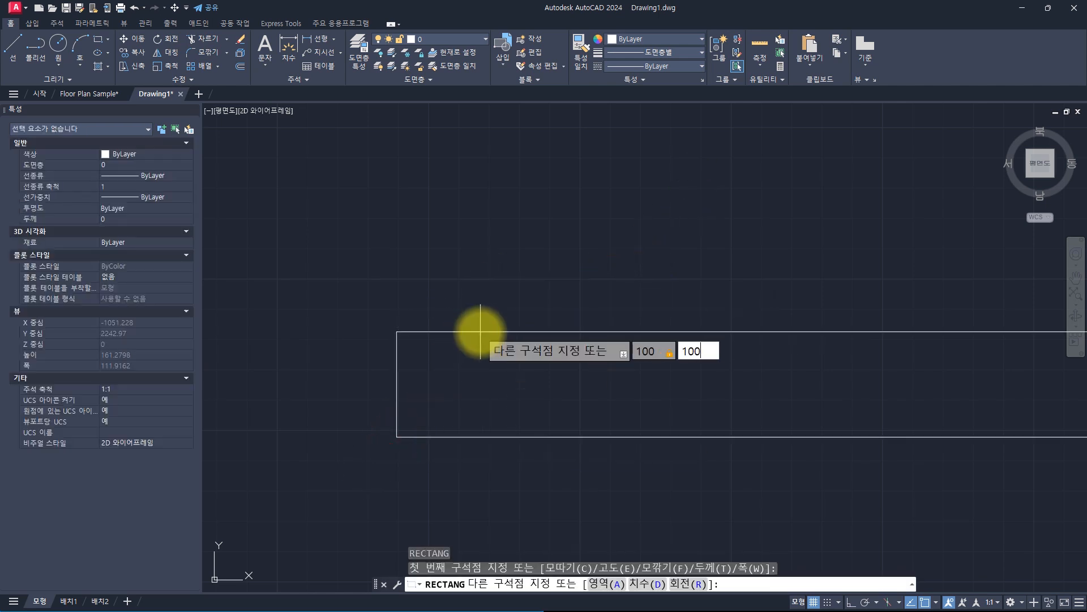
pyautogui.press('Return')
pyautogui.press('Escape')
pyautogui.press('Escape')
pyautogui.press('Escape')
pyautogui.scroll(-4, 535, 334)
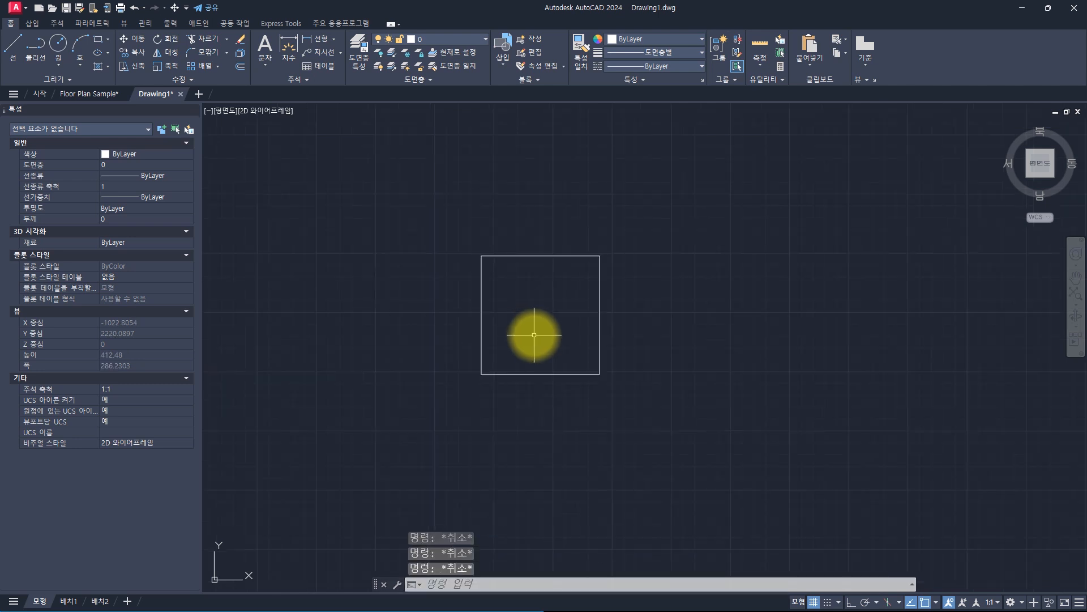
pyautogui.moveTo(483, 310); pyautogui.dragTo(503, 311, button='middle')
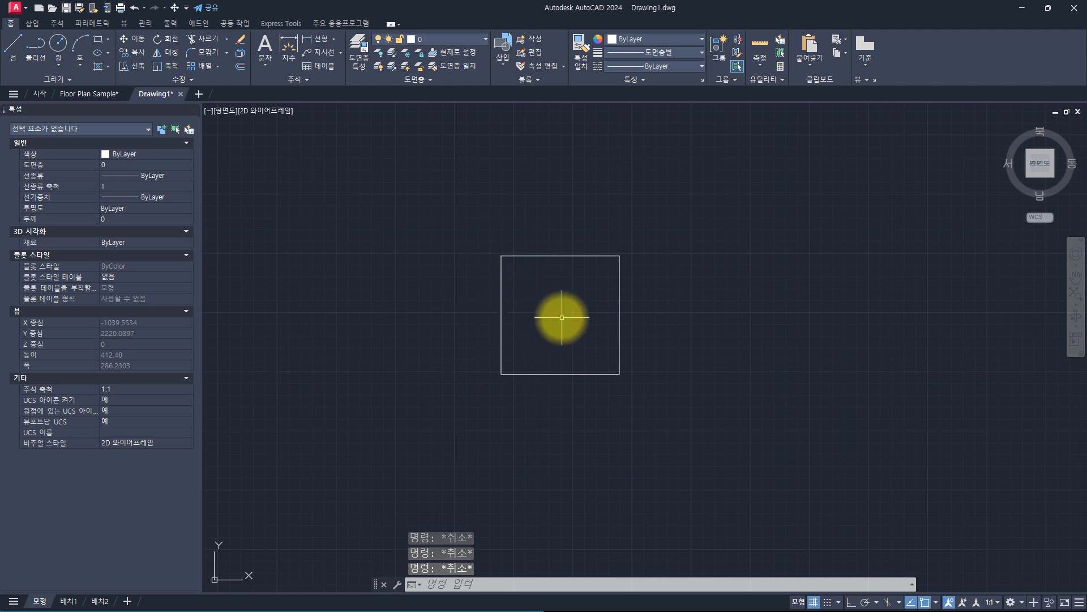
pyautogui.write('b')
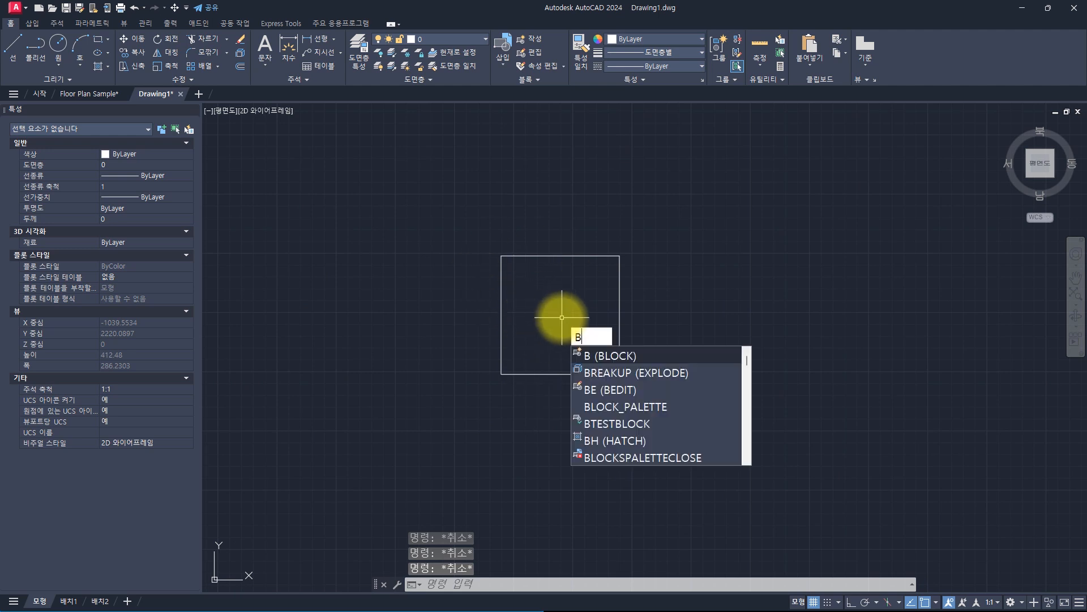
pyautogui.press('Escape')
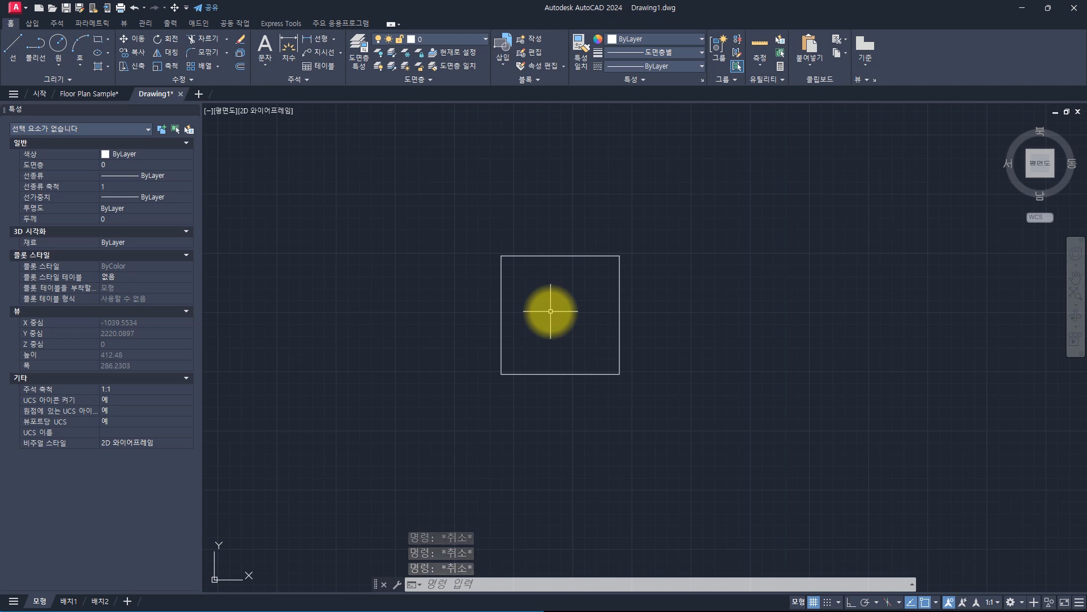
# - Switch to diagrams.net, underline INSUNITS freehand, undo the stroke, and return to the AutoCAD drawing
pyautogui.hotkey('alt', 'Tab')
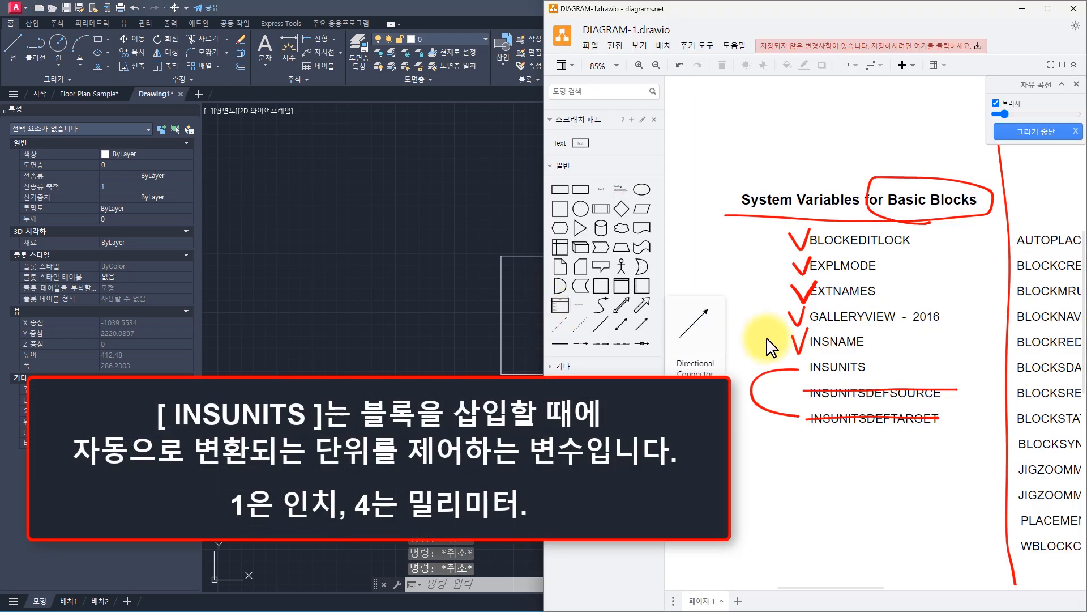
pyautogui.moveTo(791, 376)
pyautogui.mouseDown()
pyautogui.moveTo(874, 351)
pyautogui.moveTo(792, 366)
pyautogui.moveTo(864, 376)
pyautogui.mouseUp()
pyautogui.hotkey('ctrl', 'z')
pyautogui.click(440, 345)
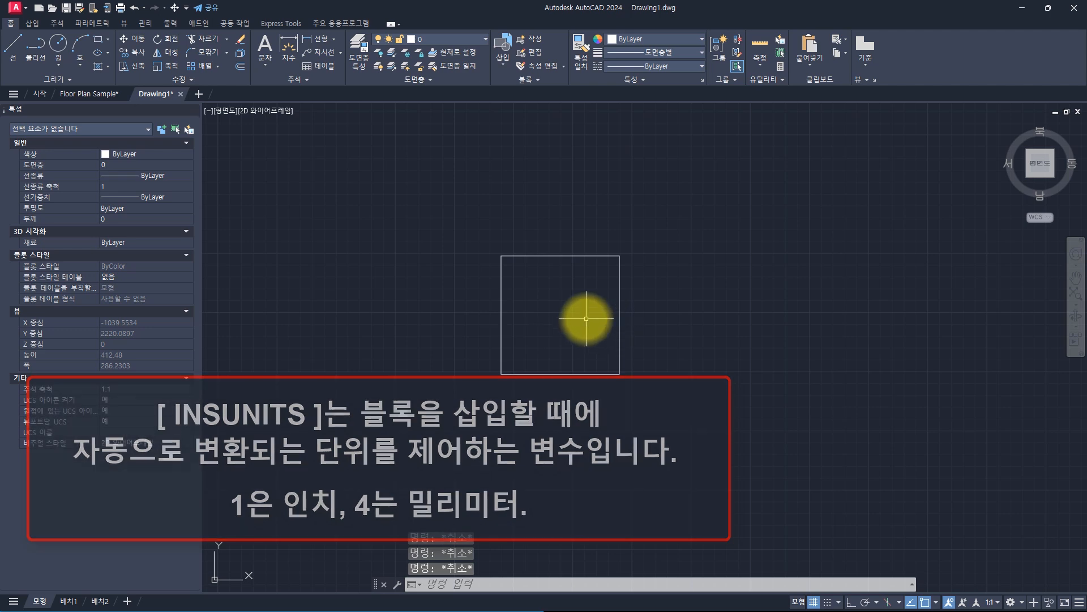
# - Start the INSUNITS system variable, open its help page and highlight the value 4 millimetre row
pyautogui.write('insunit')
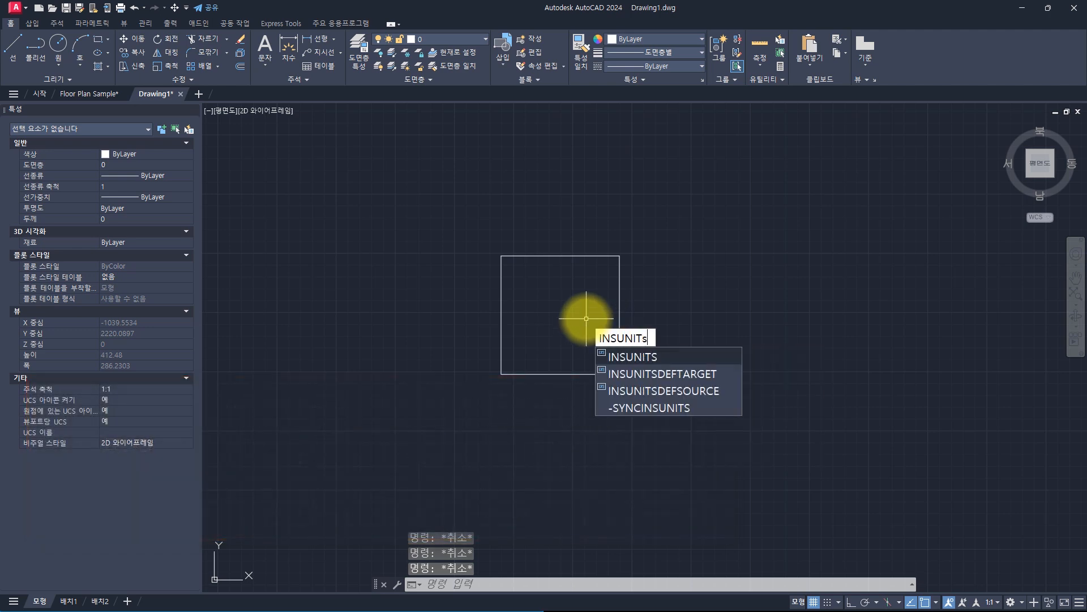
pyautogui.write('s')
pyautogui.press('Return')
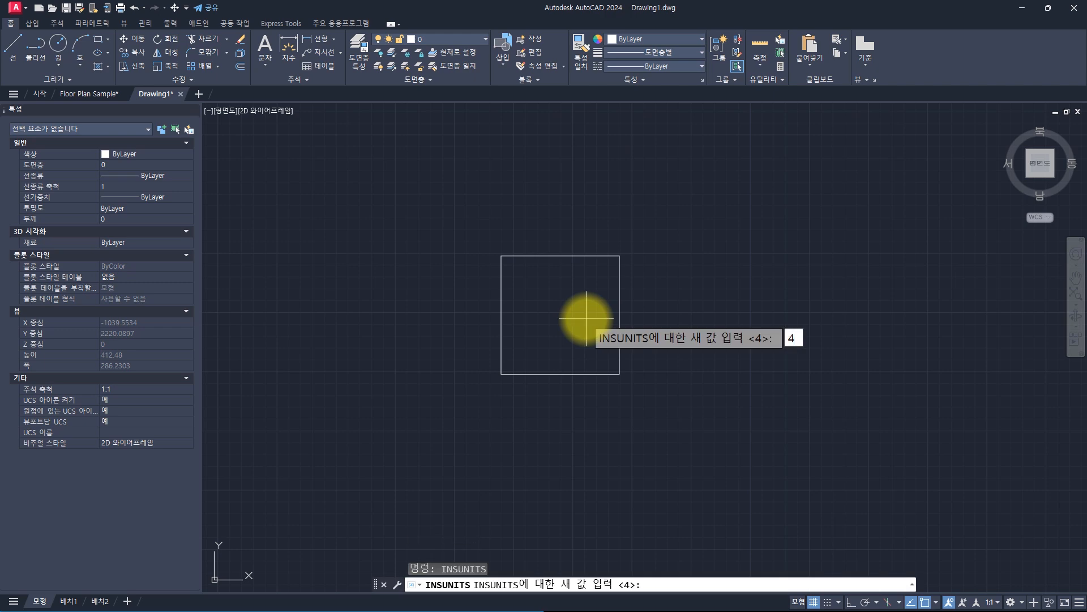
pyautogui.press('F1')
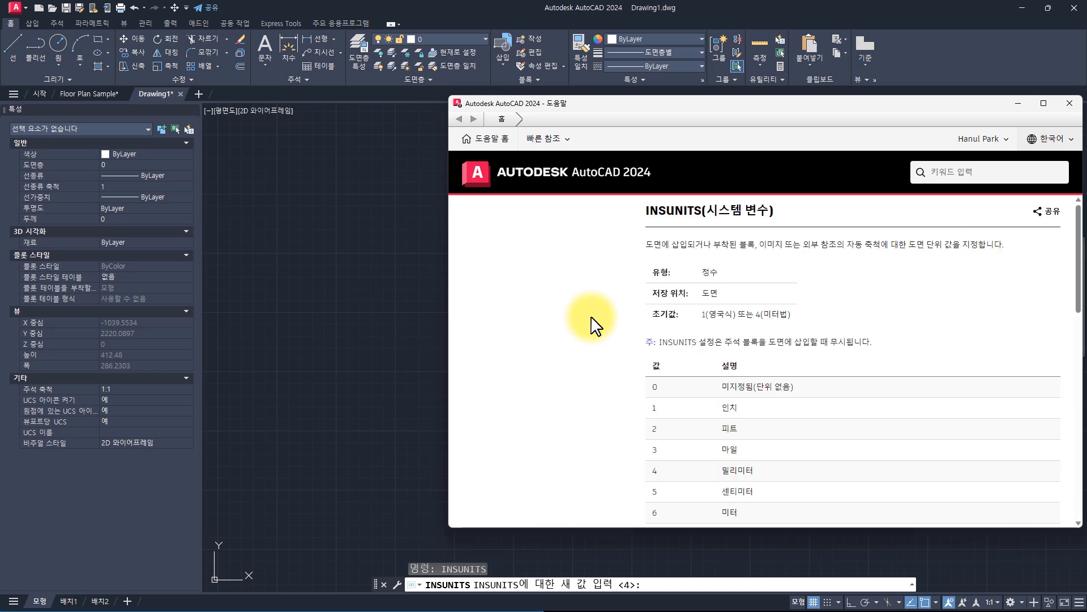
pyautogui.moveTo(696, 470); pyautogui.dragTo(788, 477)
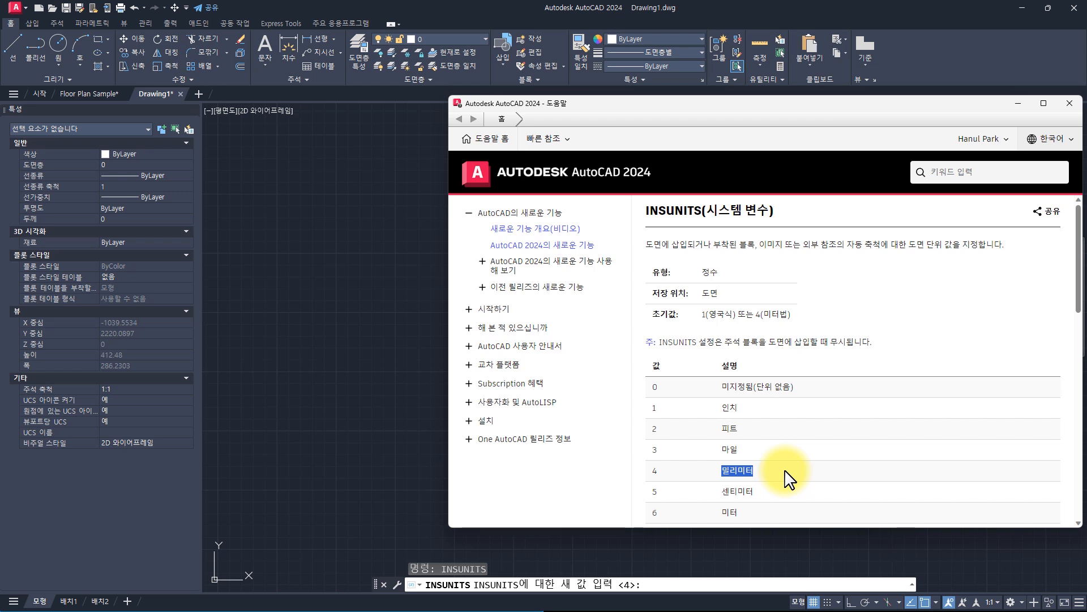
pyautogui.moveTo(651, 195); pyautogui.dragTo(660, 473)
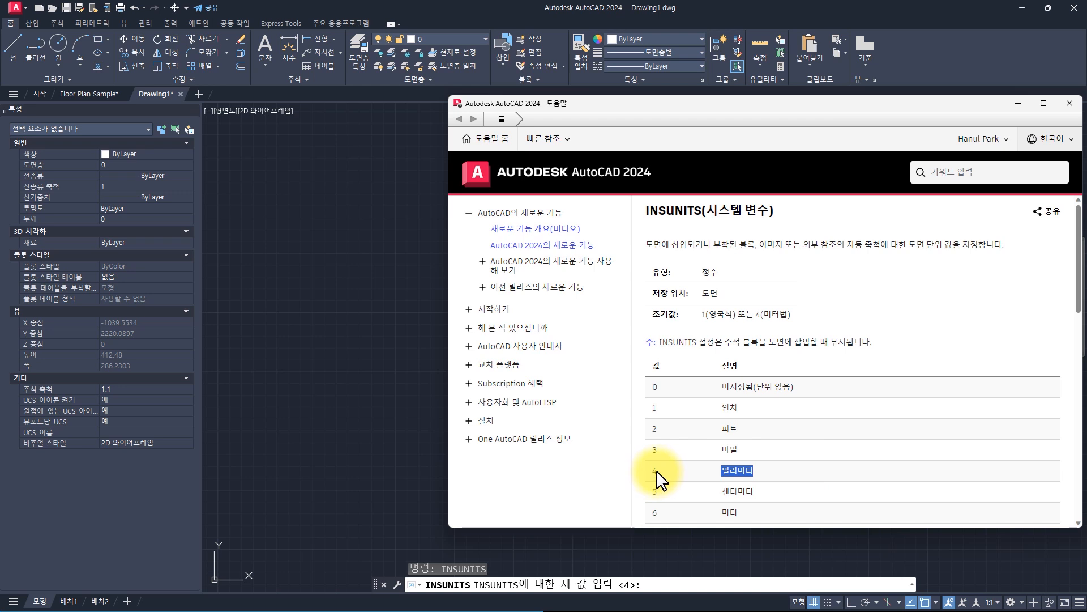
pyautogui.click(658, 474)
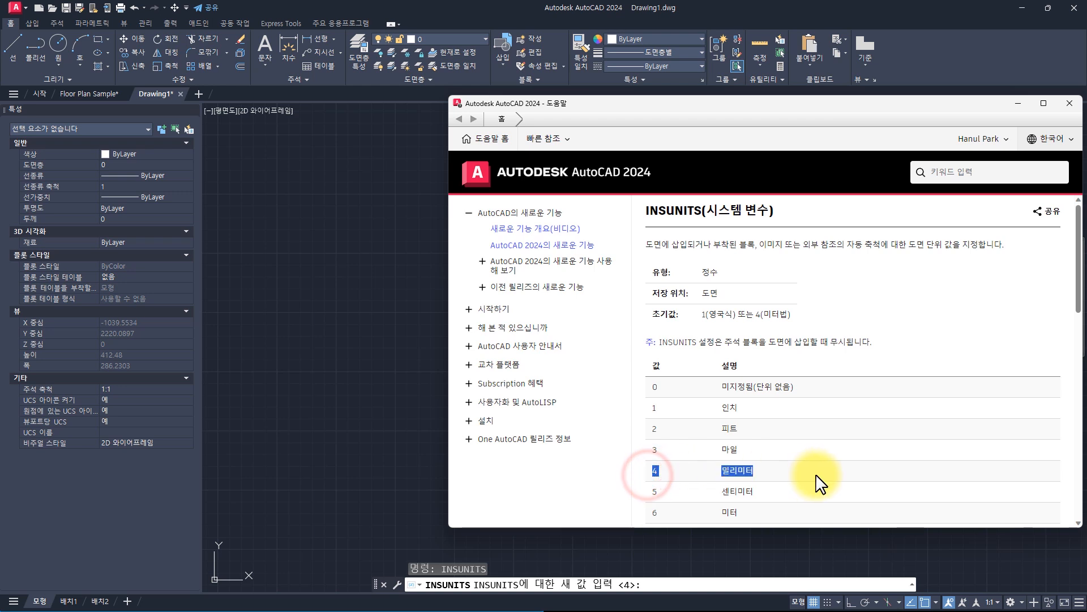
# - Highlight the value 1 inch row on the INSUNITS help page, close the help and cancel the command
pyautogui.doubleClick(777, 403)
pyautogui.moveTo(644, 418); pyautogui.dragTo(419, 386)
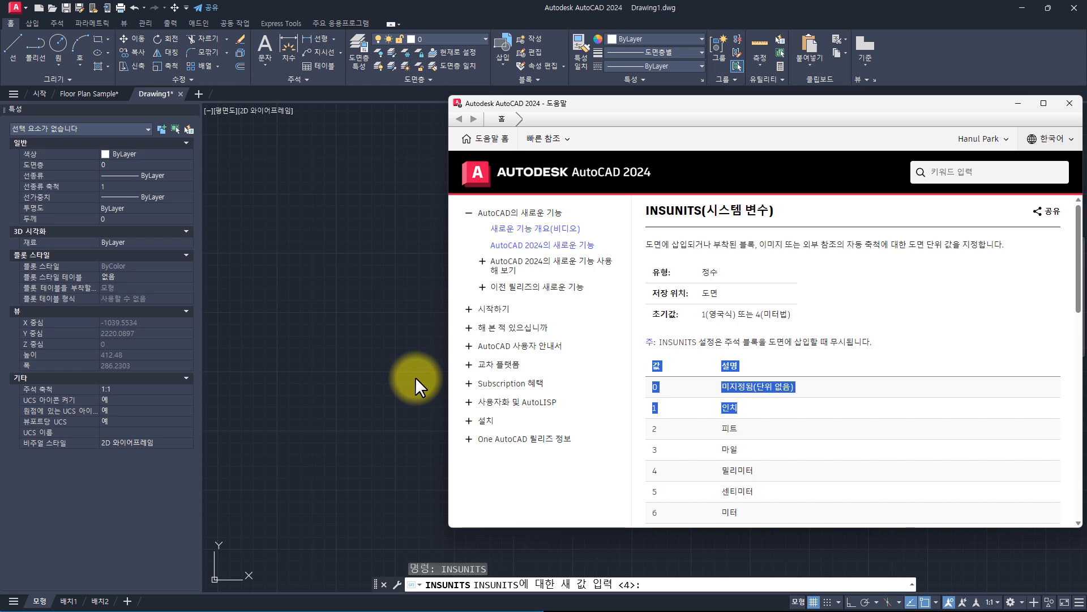
pyautogui.click(851, 384)
pyautogui.moveTo(694, 401); pyautogui.dragTo(793, 414)
pyautogui.click(791, 415)
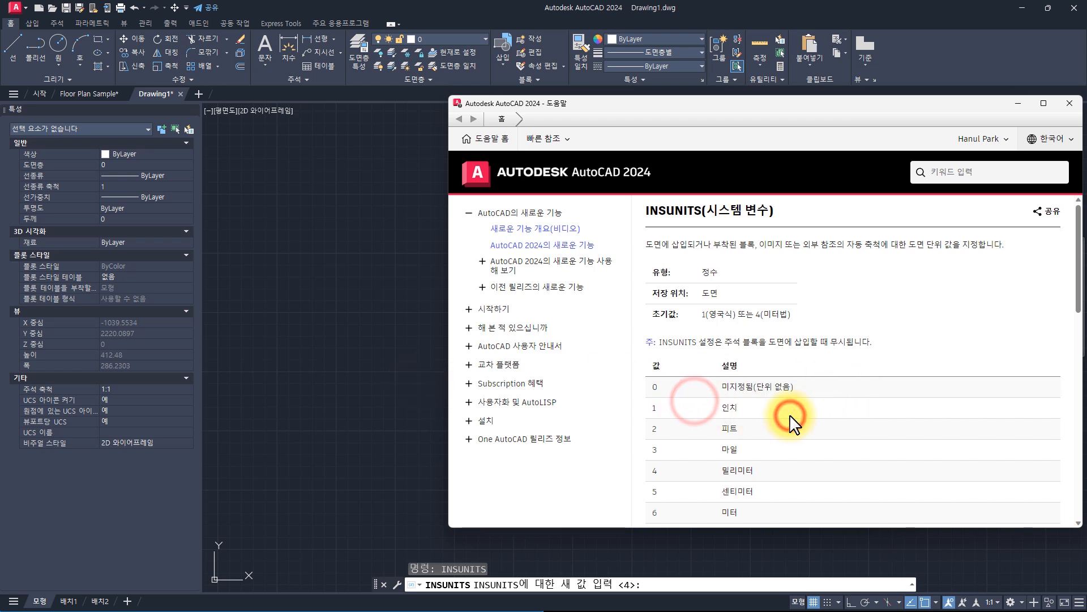
pyautogui.click(1070, 103)
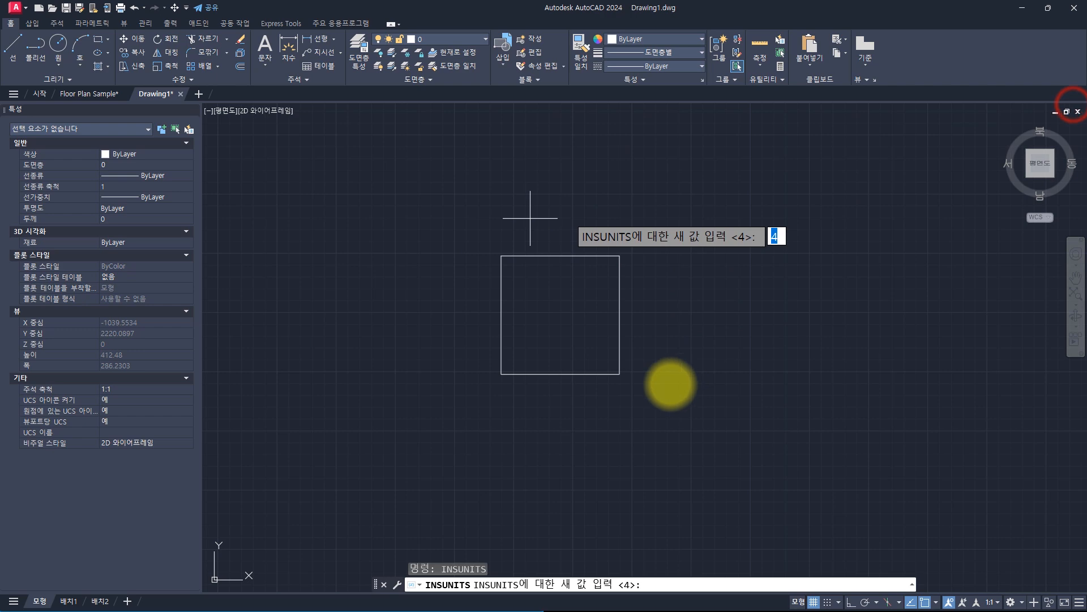
pyautogui.press('Escape')
pyautogui.press('Escape')
pyautogui.press('Escape')
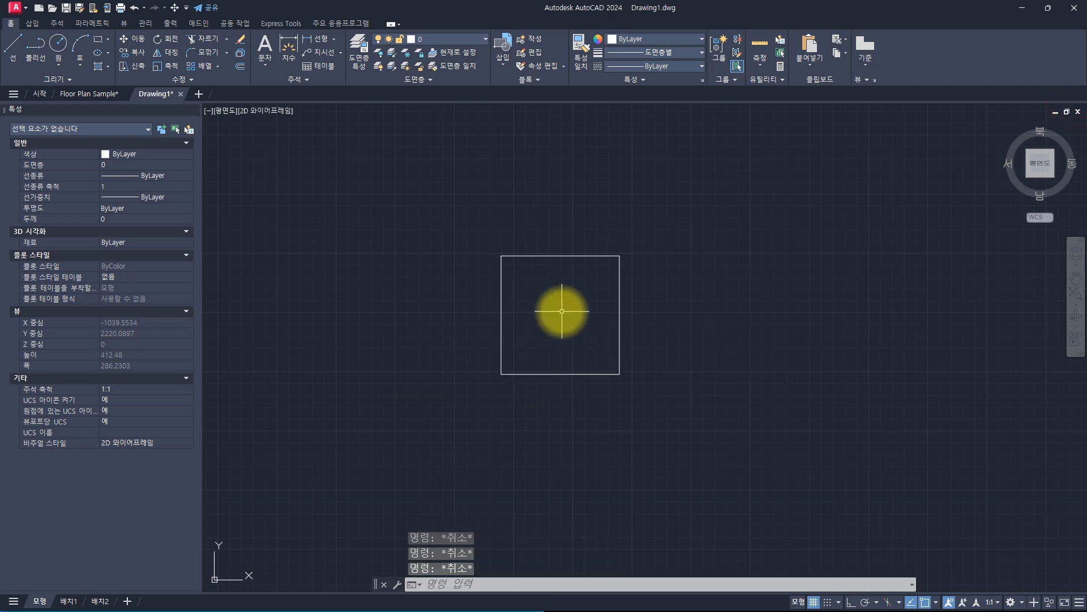
# - Inspect the 100 by 100 square's properties and clear the selection
pyautogui.click(661, 227)
pyautogui.click(560, 315)
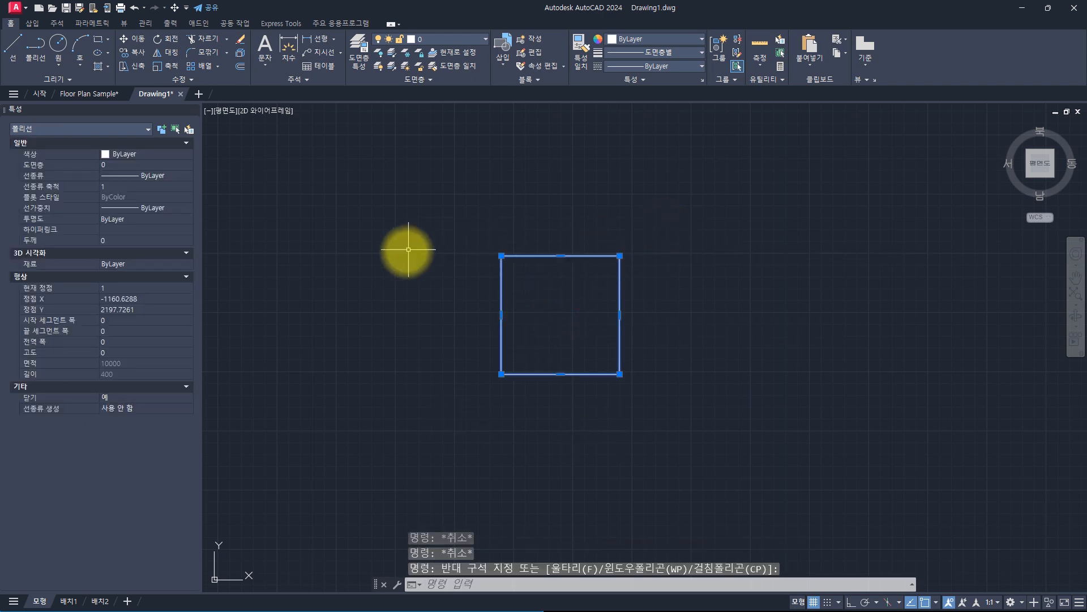
pyautogui.press('Escape')
pyautogui.press('Escape')
# - Point out the acadiso template in the template selection for a new drawing, and cancel without creating one
pyautogui.hotkey('ctrl', 'n')
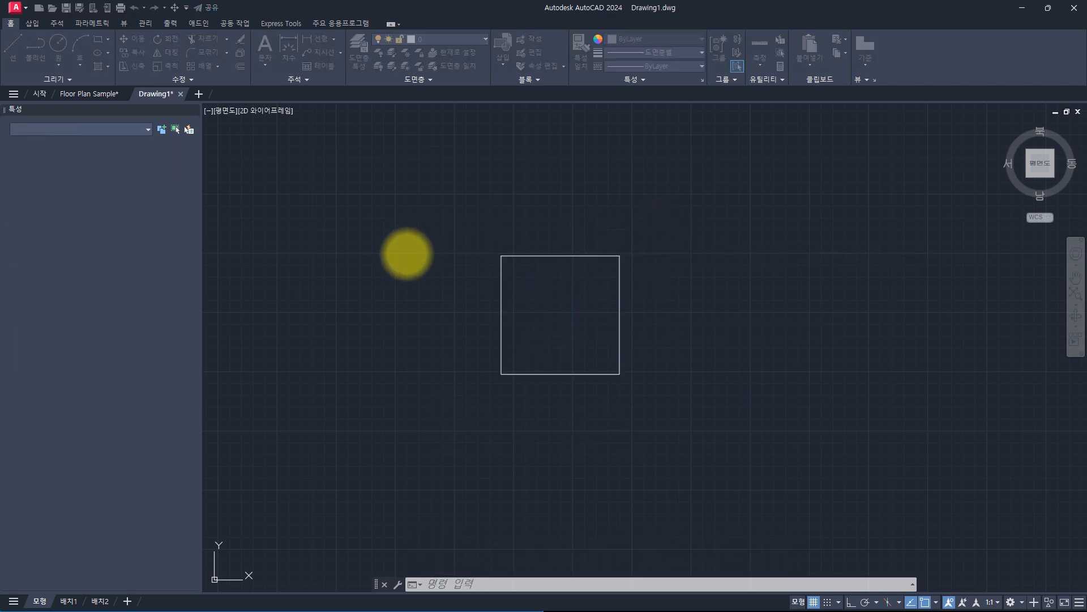
pyautogui.click(297, 301)
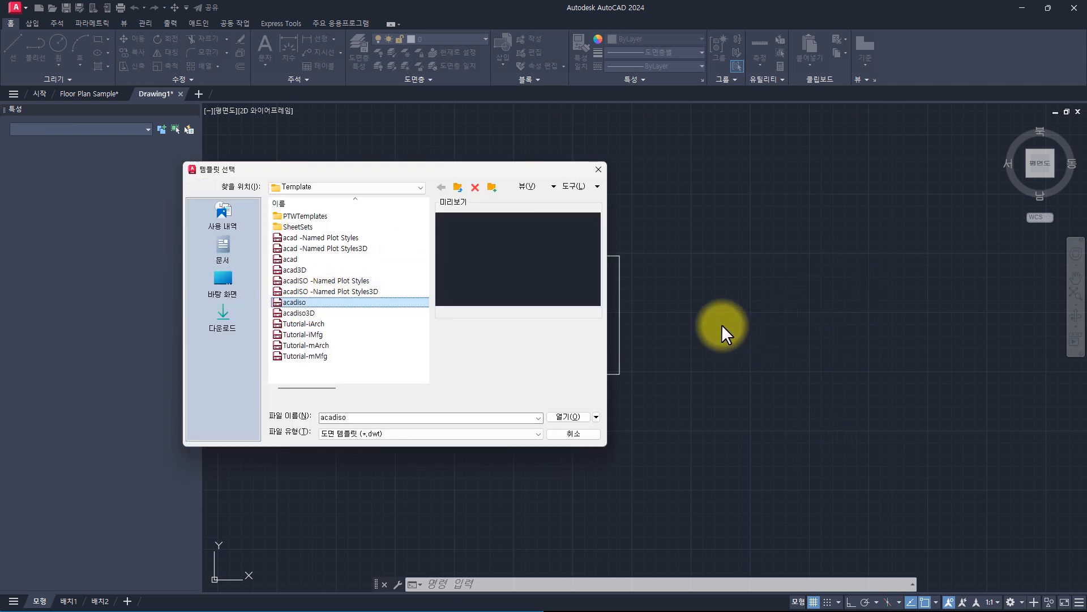
pyautogui.press('Escape')
# - Check the drawing's length unit with the -DWGUNITS command and cancel without changing it
pyautogui.write('-D')
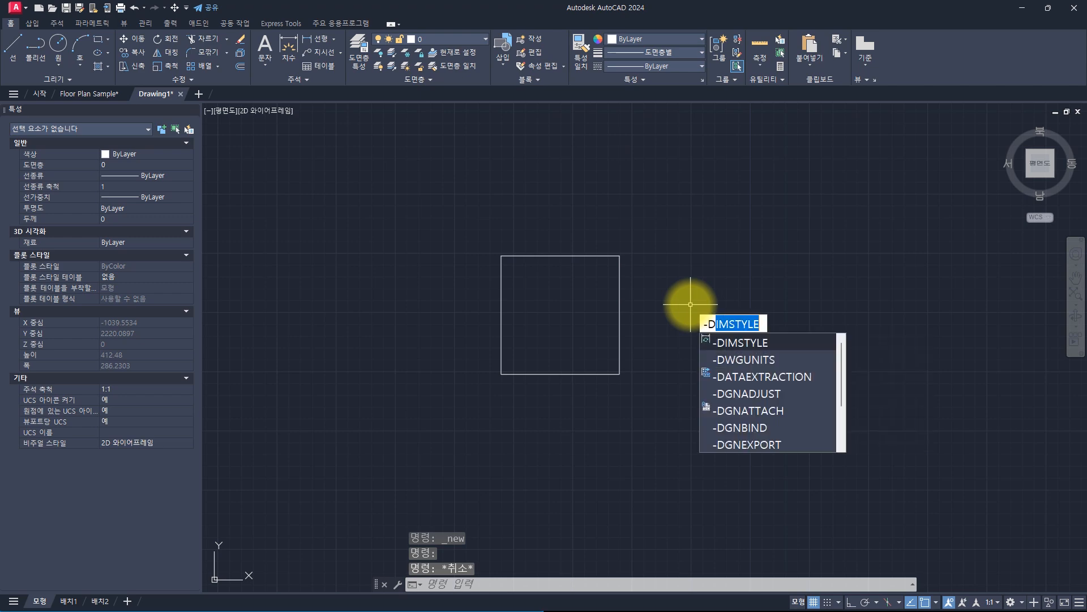
pyautogui.write('W')
pyautogui.press('Return')
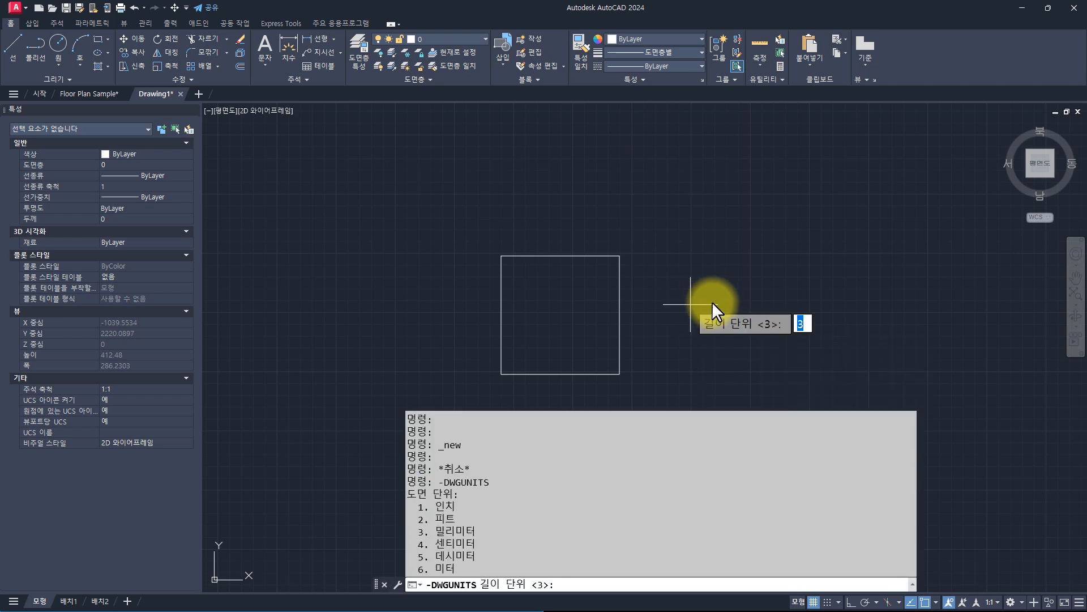
pyautogui.press('Escape')
pyautogui.press('Escape')
pyautogui.press('Escape')
pyautogui.press('Escape')
pyautogui.press('Escape')
pyautogui.press('Escape')
# - Copy the square once to its left and once to its right, making a row of three squares
pyautogui.click(668, 213)
pyautogui.click(528, 358)
pyautogui.write('cp')
pyautogui.press('Return')
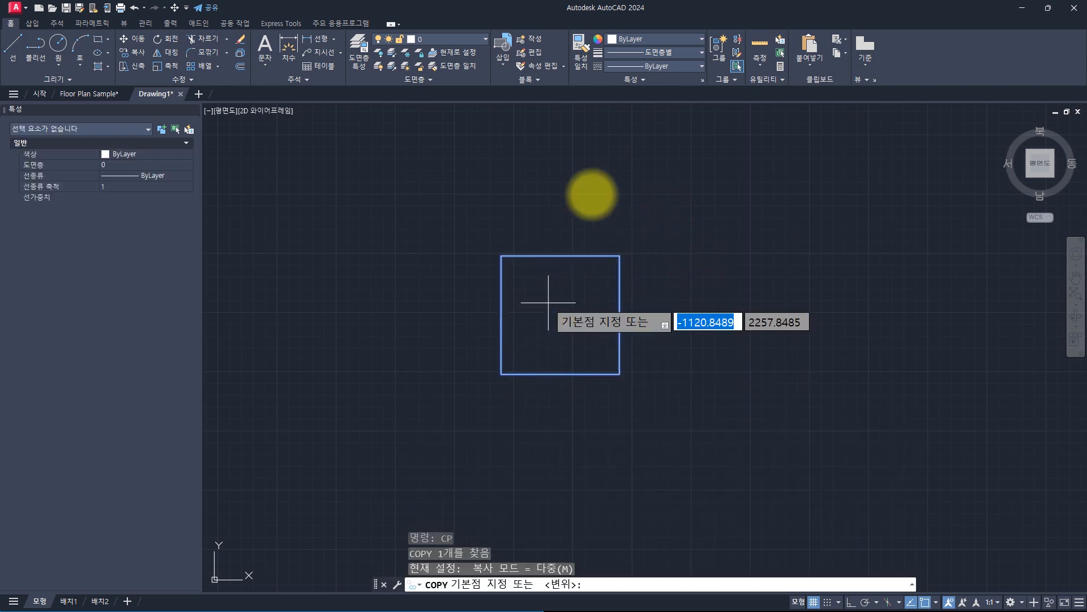
pyautogui.click(599, 187)
pyautogui.click(399, 193)
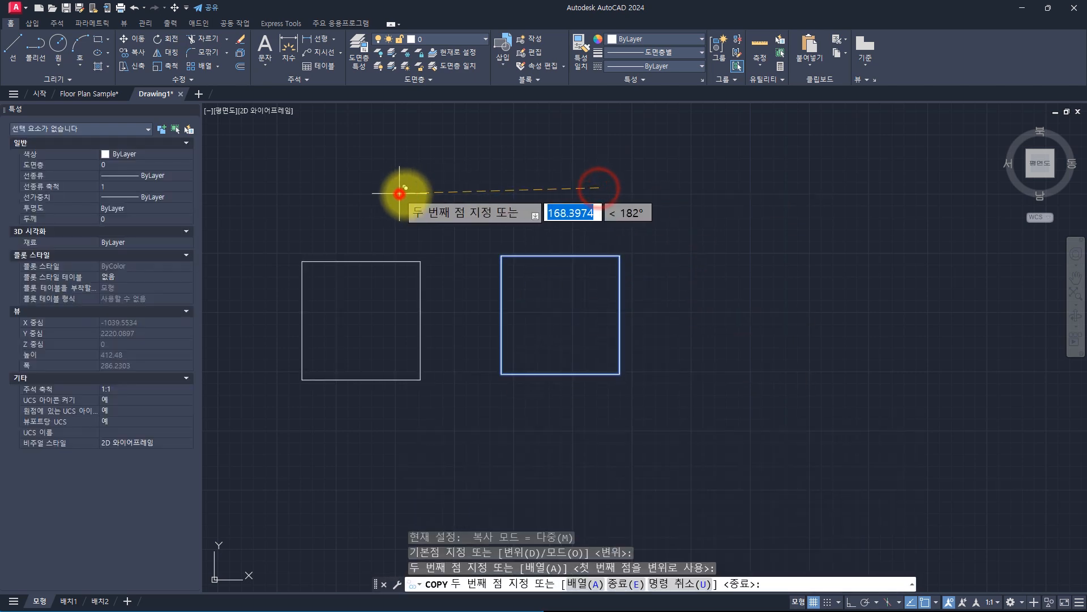
pyautogui.click(782, 187)
pyautogui.press('Return')
# - Highlight the left and right squares of the row and clear the selection
pyautogui.click(438, 211)
pyautogui.click(323, 333)
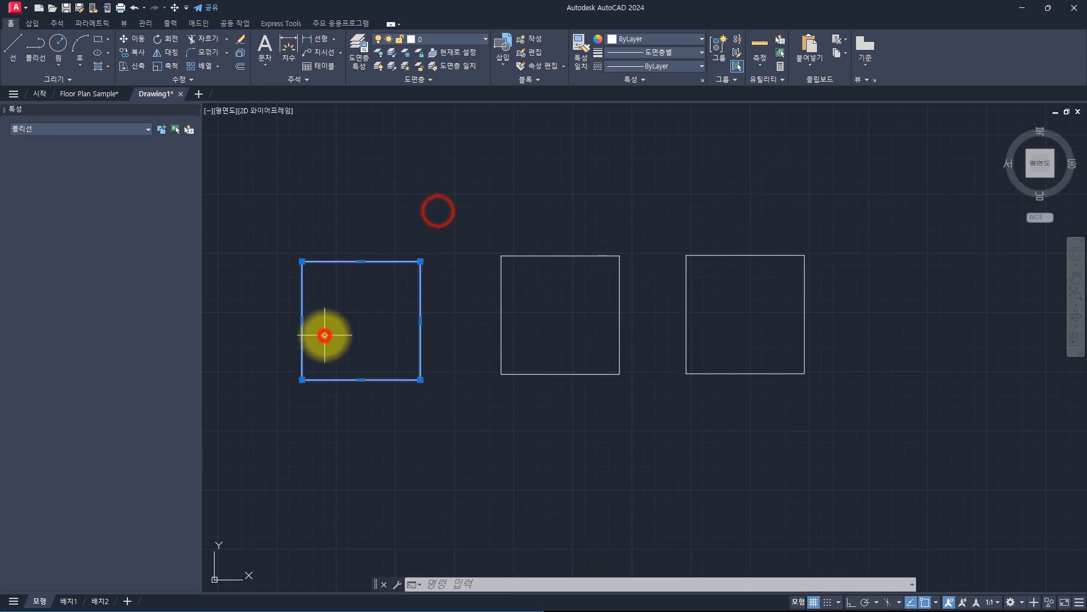
pyautogui.click(879, 214)
pyautogui.click(721, 345)
pyautogui.press('Escape')
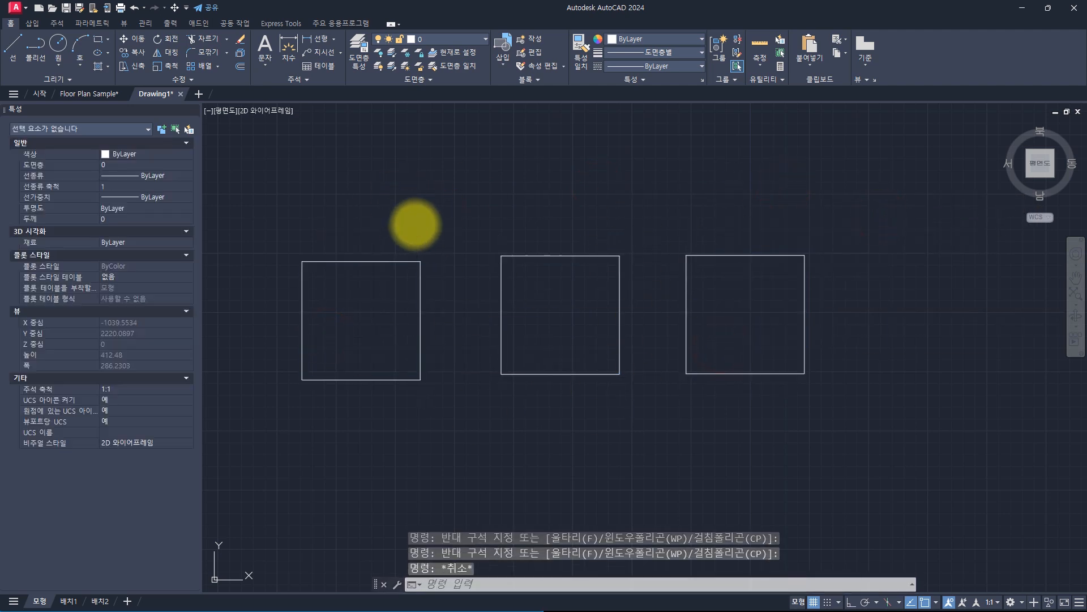
# - Define the left square as a block named mm in millimetres, with its upper-left corner as the base point
pyautogui.click(413, 223)
pyautogui.click(347, 306)
pyautogui.write('b')
pyautogui.press('Return')
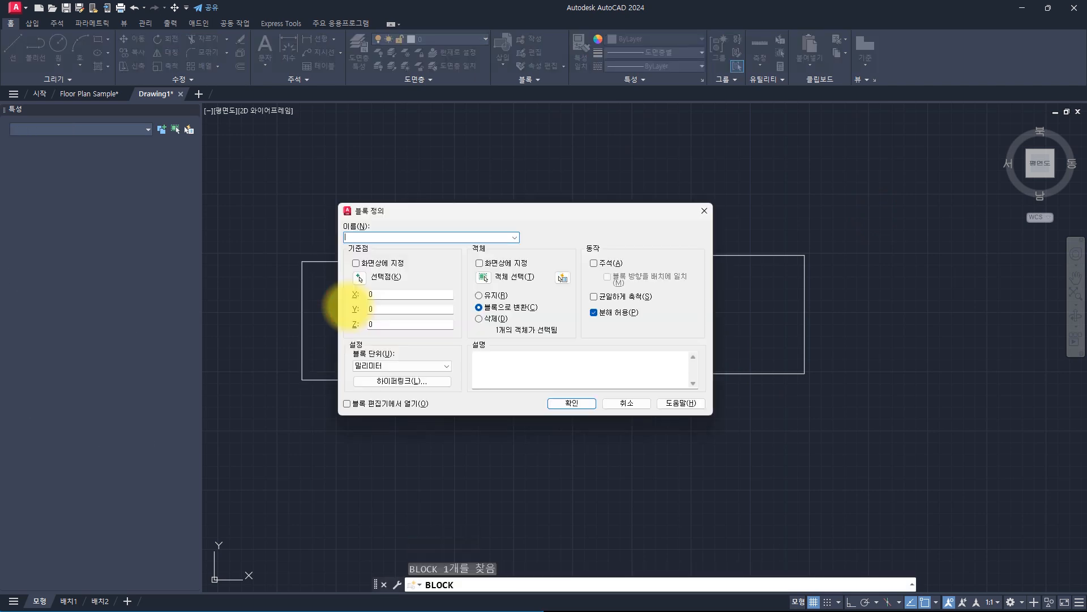
pyautogui.click(407, 239)
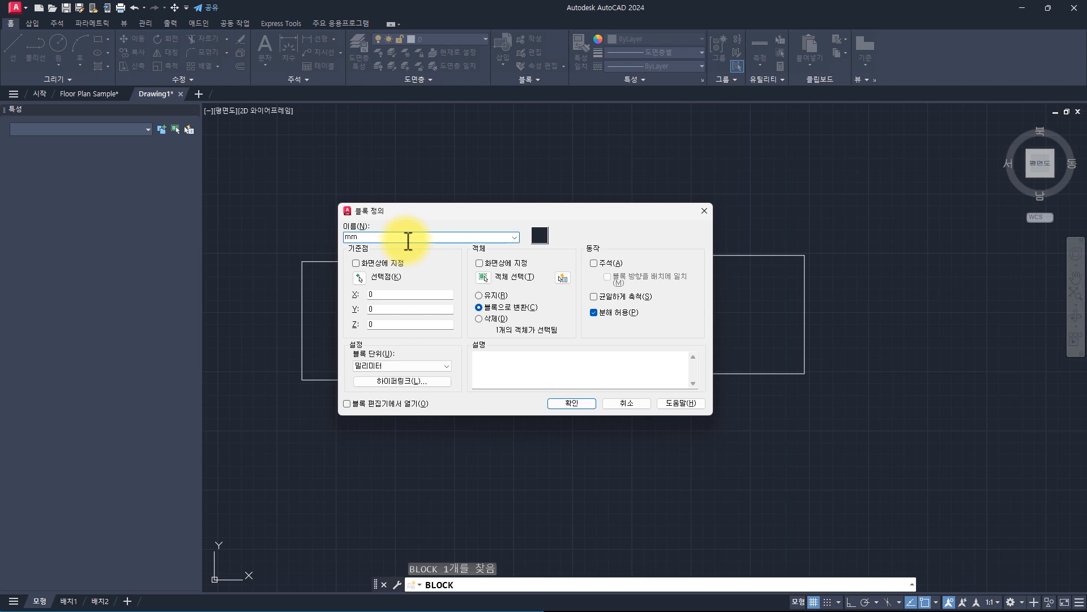
pyautogui.click(359, 277)
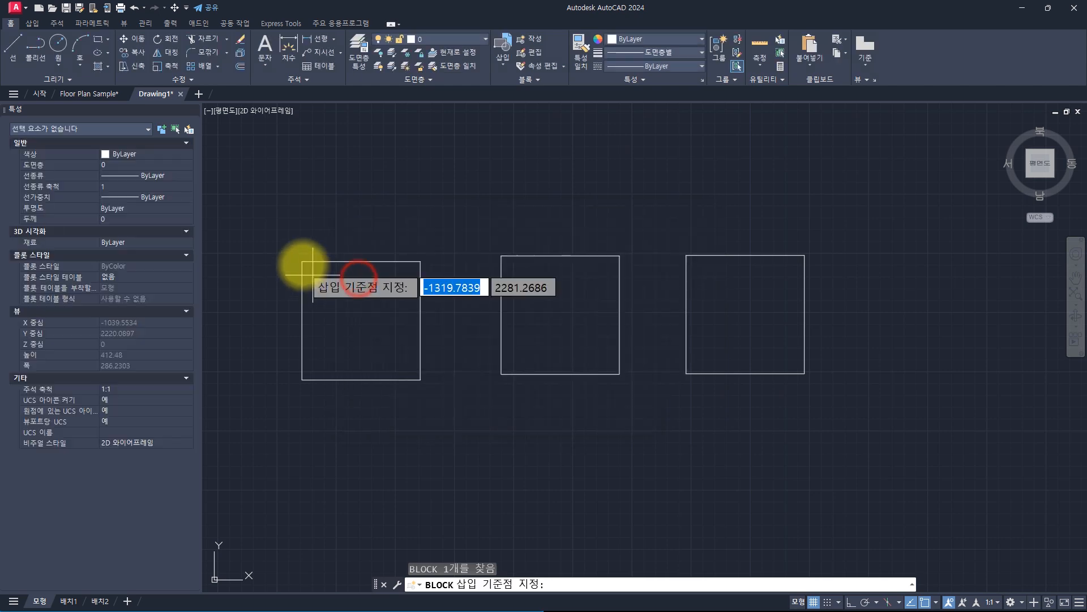
pyautogui.click(301, 262)
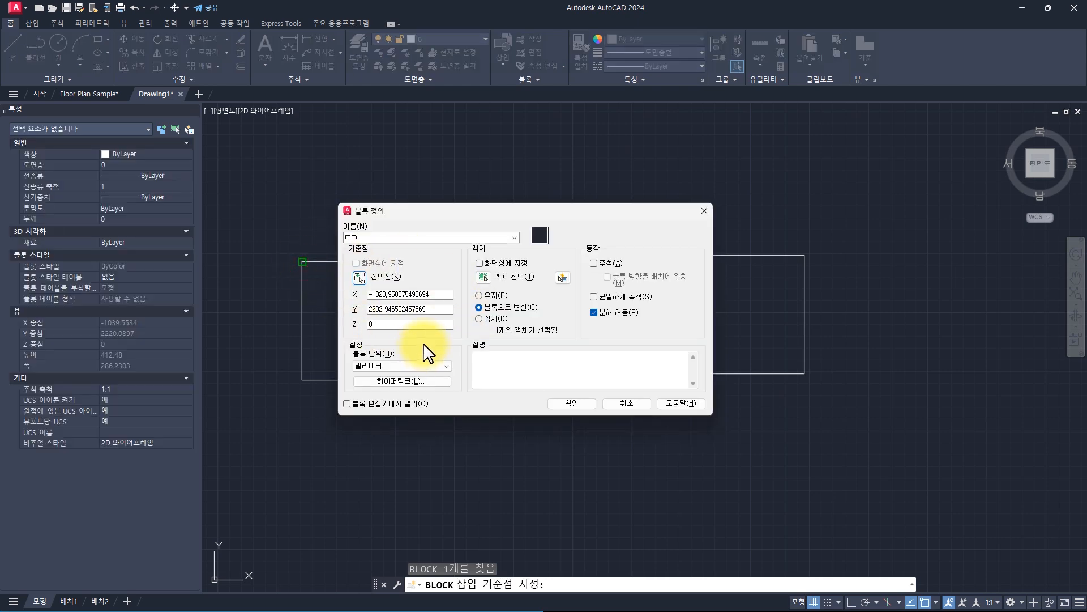
pyautogui.click(558, 402)
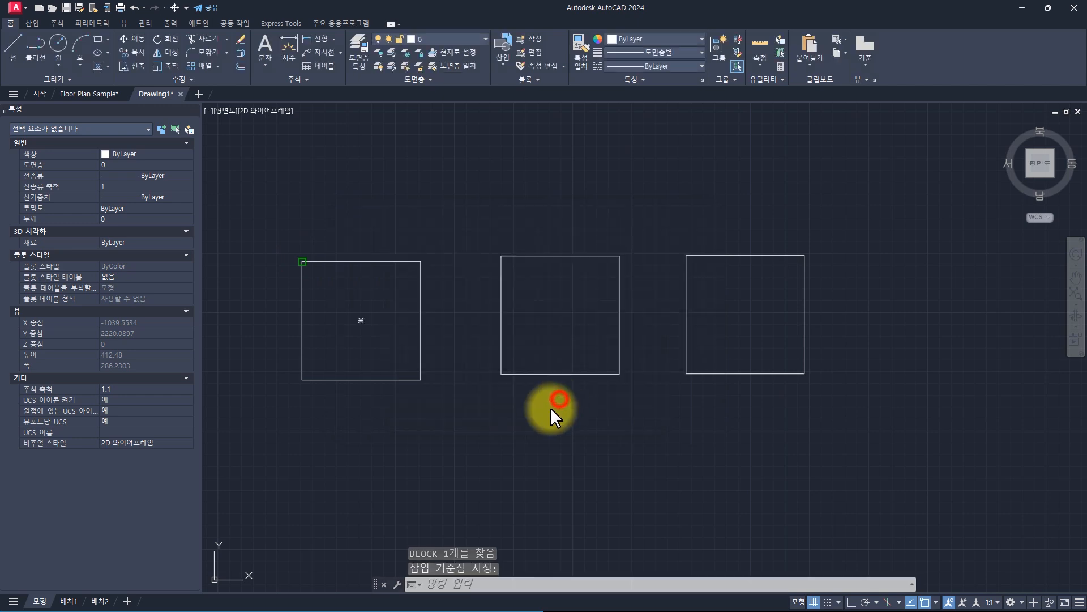
# - Inspect the mm block reference's properties and clear the selection
pyautogui.click(446, 221)
pyautogui.click(357, 354)
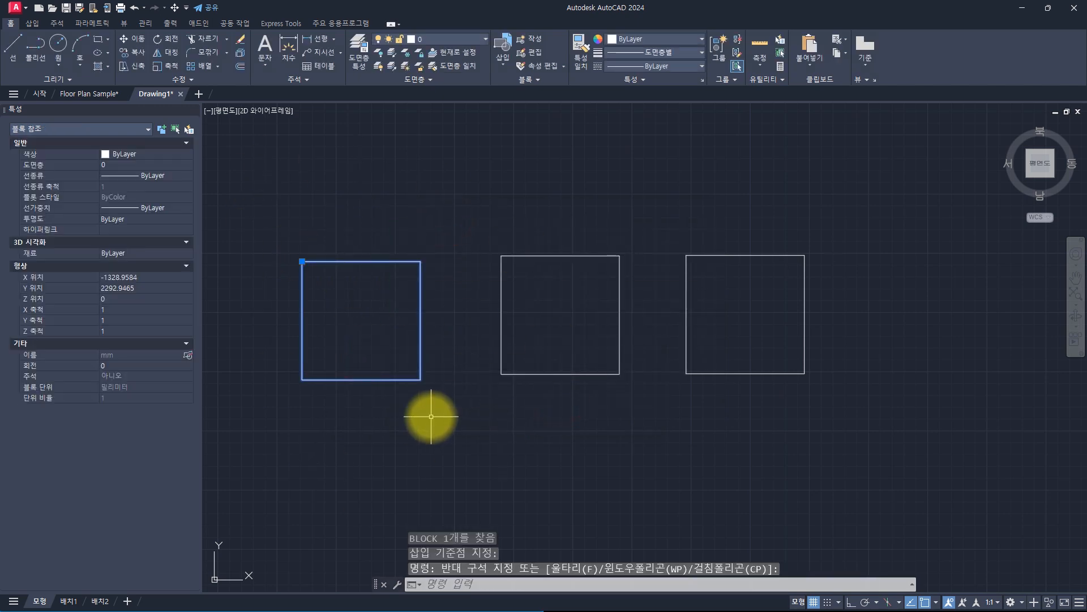
pyautogui.press('Escape')
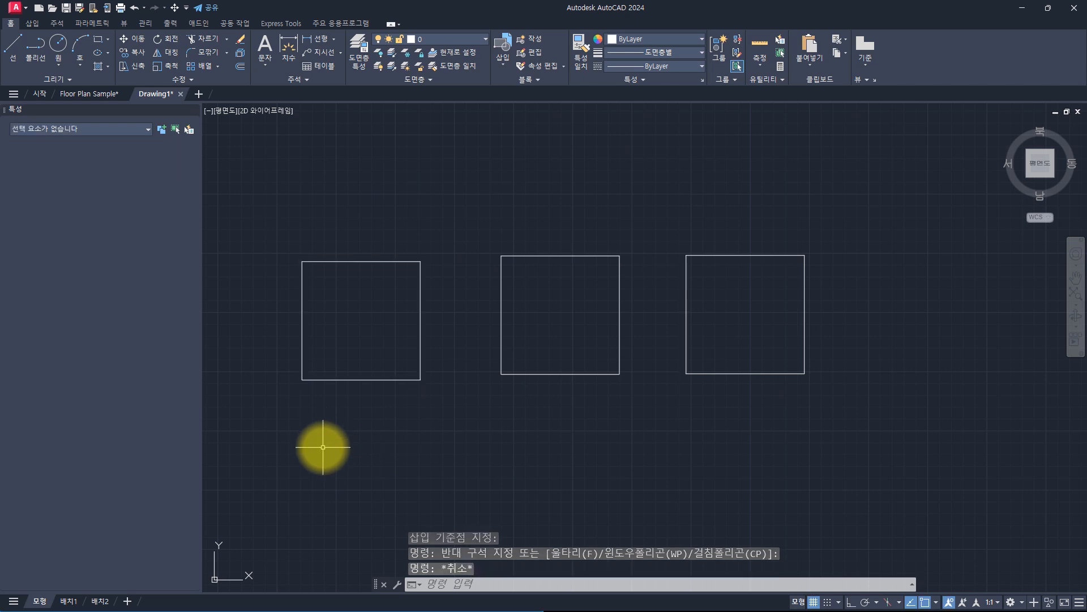
pyautogui.press('Escape')
pyautogui.press('Escape')
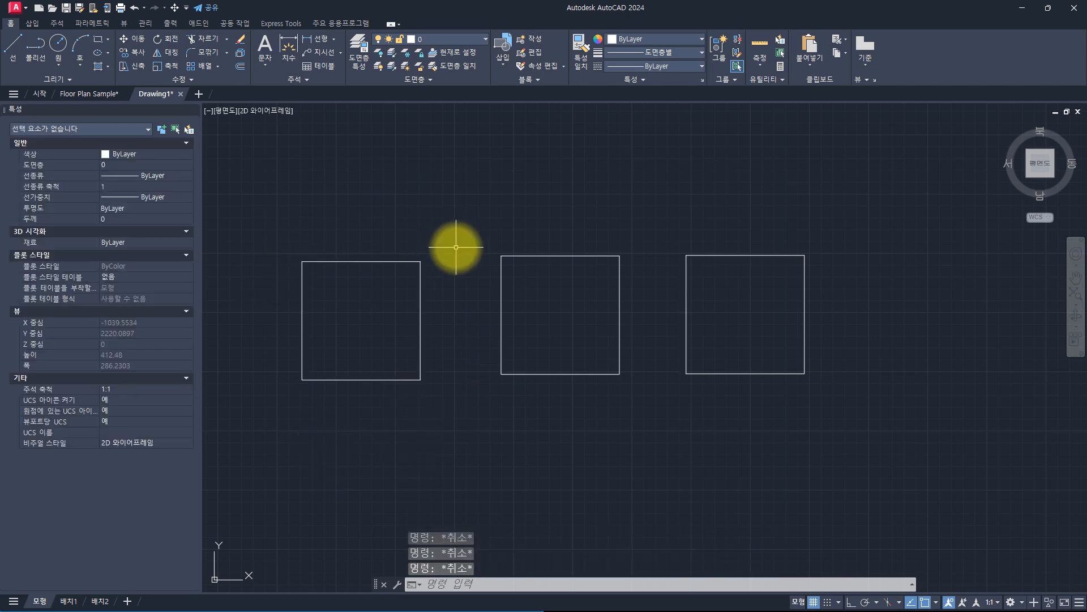
# - Review the block unit setting in an empty block definition and cancel it
pyautogui.write('b')
pyautogui.press('Return')
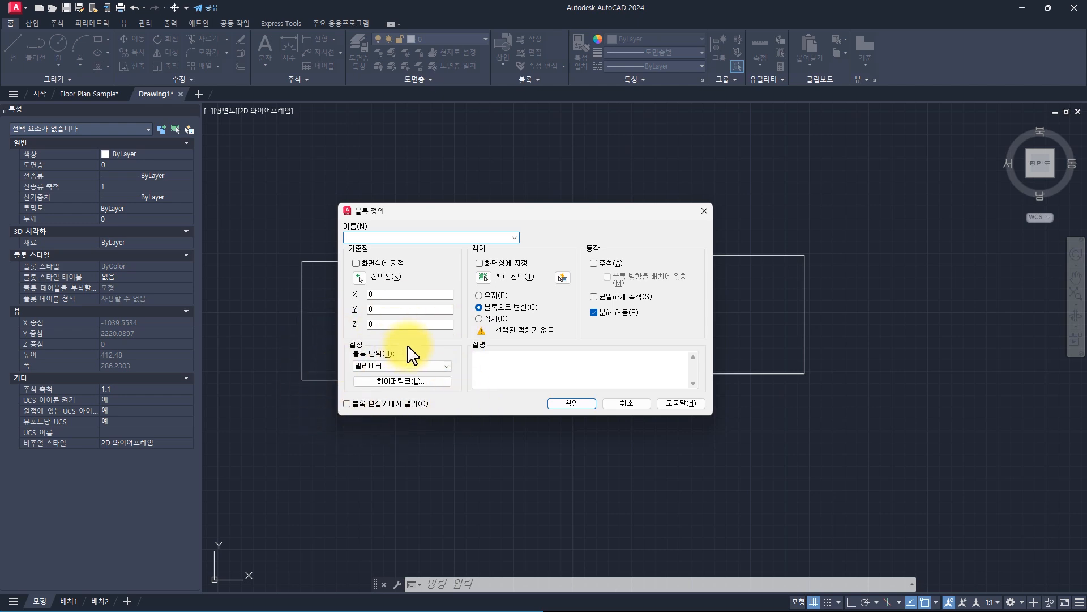
pyautogui.press('Escape')
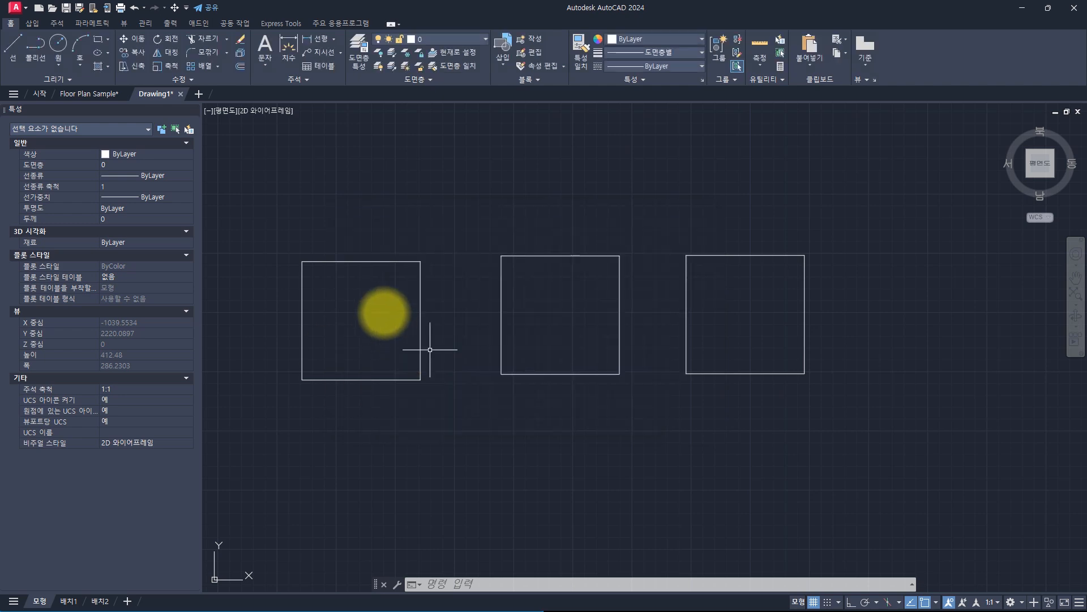
# - Examine the block unit property of the left mm block and clear the selection
pyautogui.click(364, 214)
pyautogui.click(311, 344)
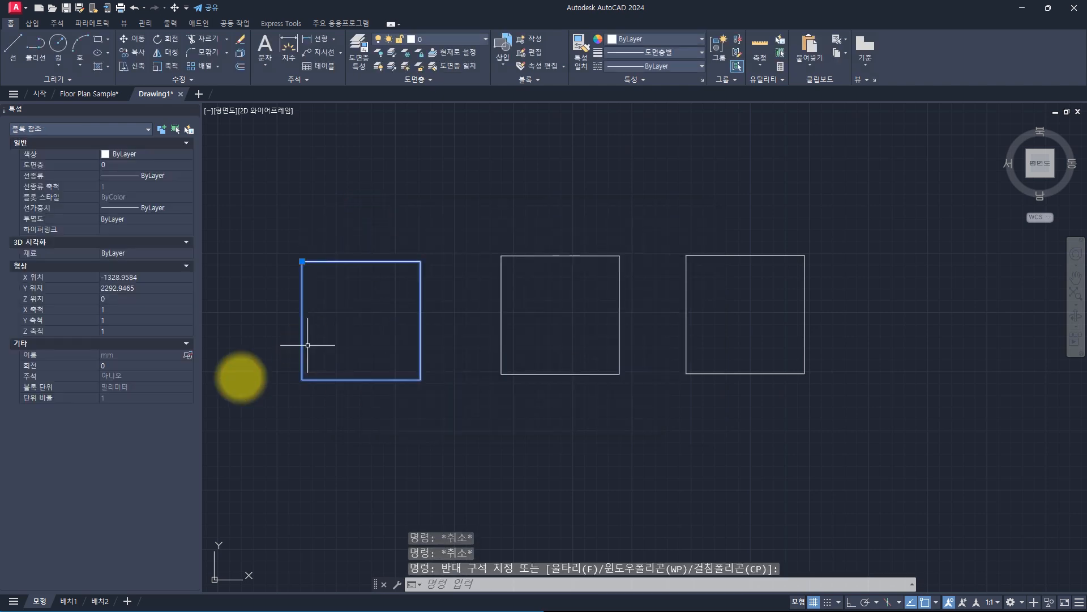
pyautogui.click(42, 386)
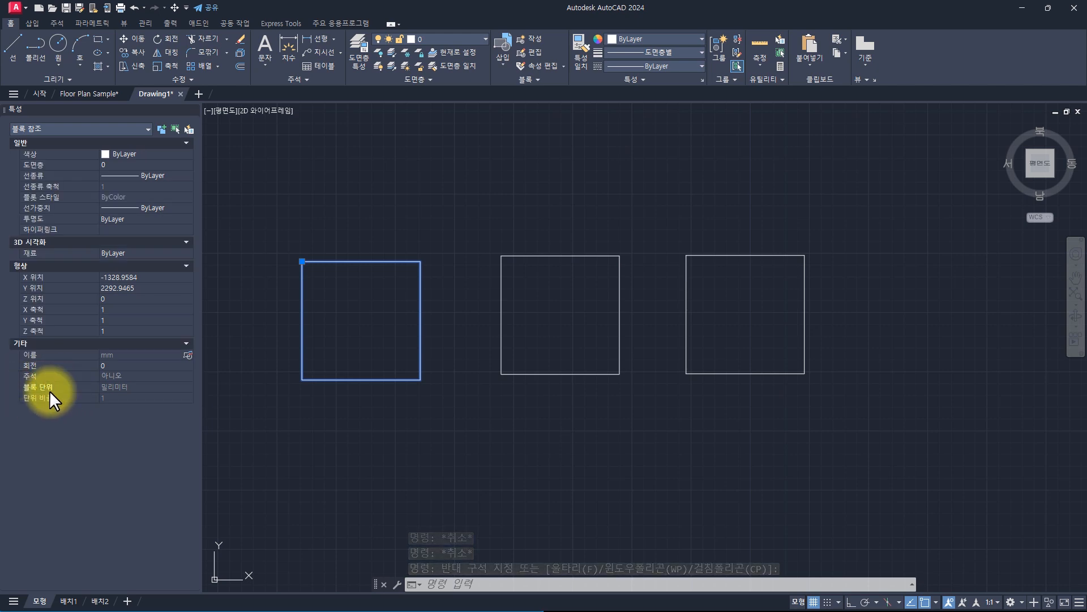
pyautogui.click(128, 386)
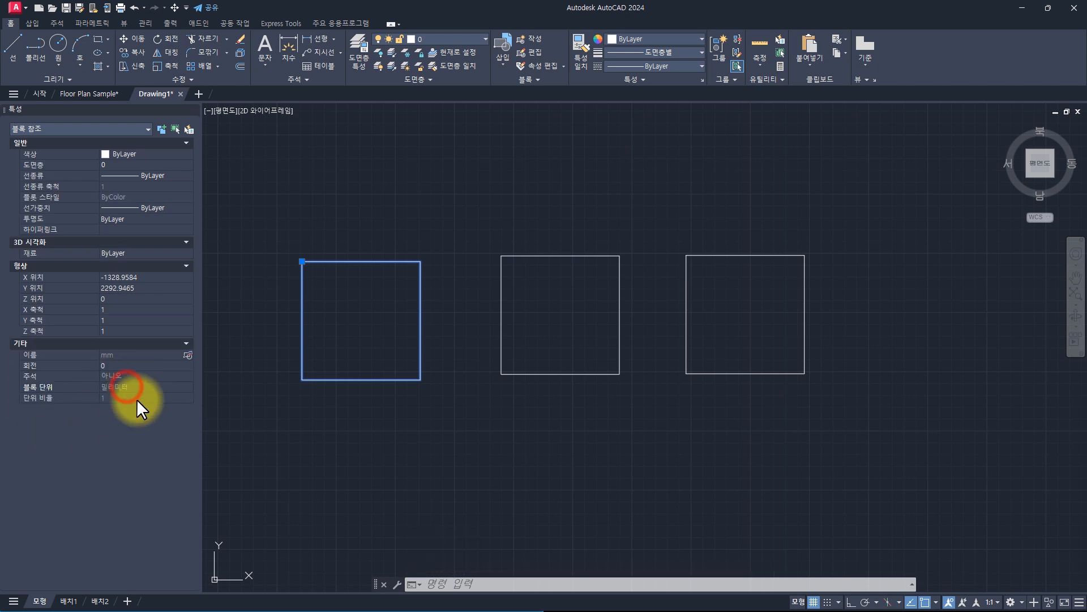
pyautogui.press('Escape')
pyautogui.press('Escape')
pyautogui.press('Escape')
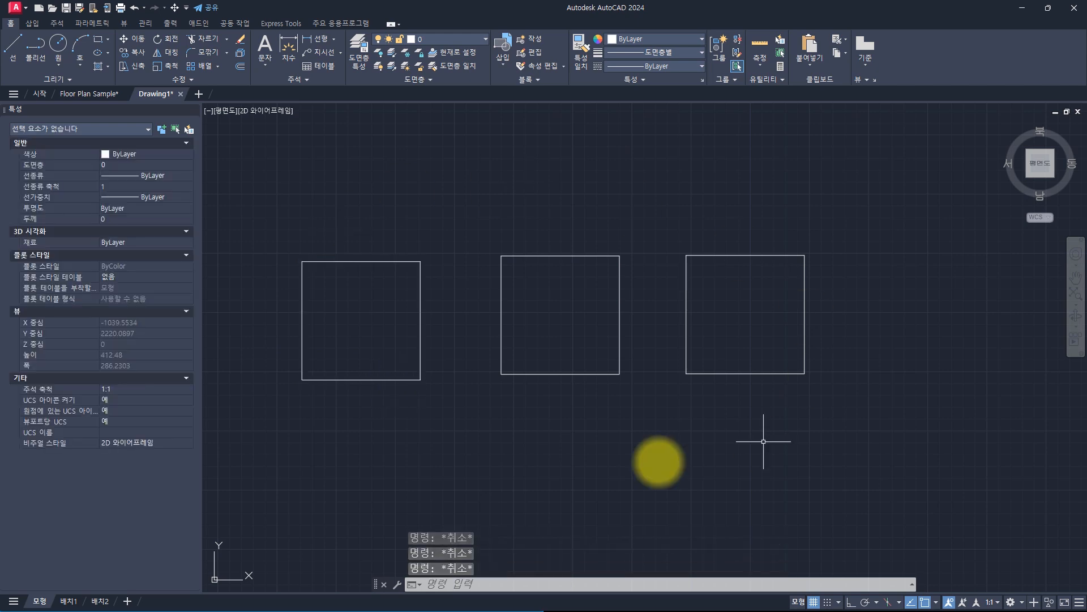
# - Copy the rightmost square to a spot directly below the original and end the copy command
pyautogui.click(789, 287)
pyautogui.click(691, 211)
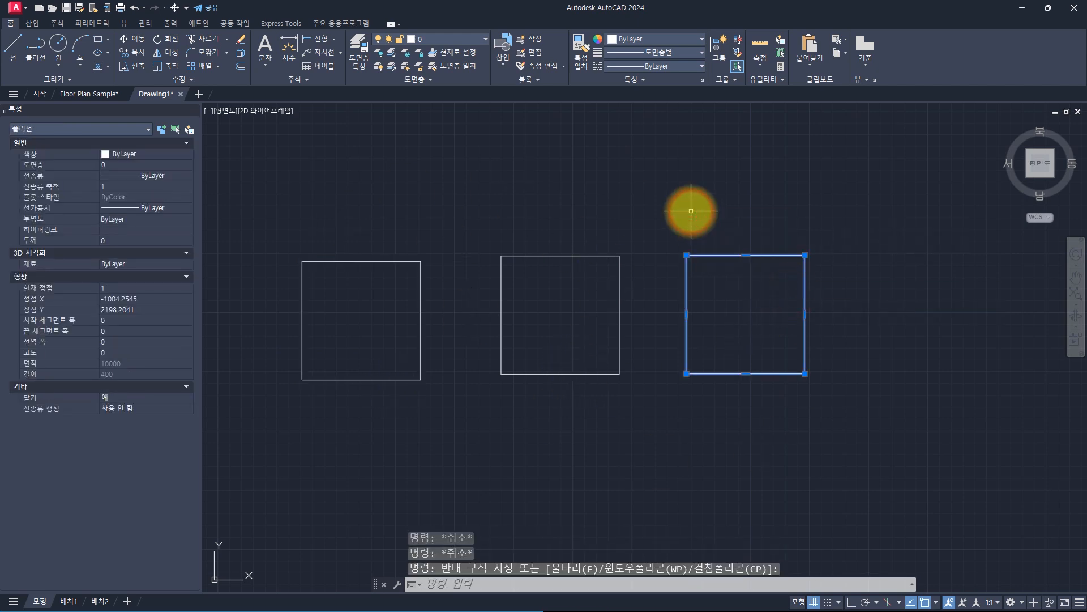
pyautogui.write('cp')
pyautogui.press('Return')
pyautogui.click(874, 180)
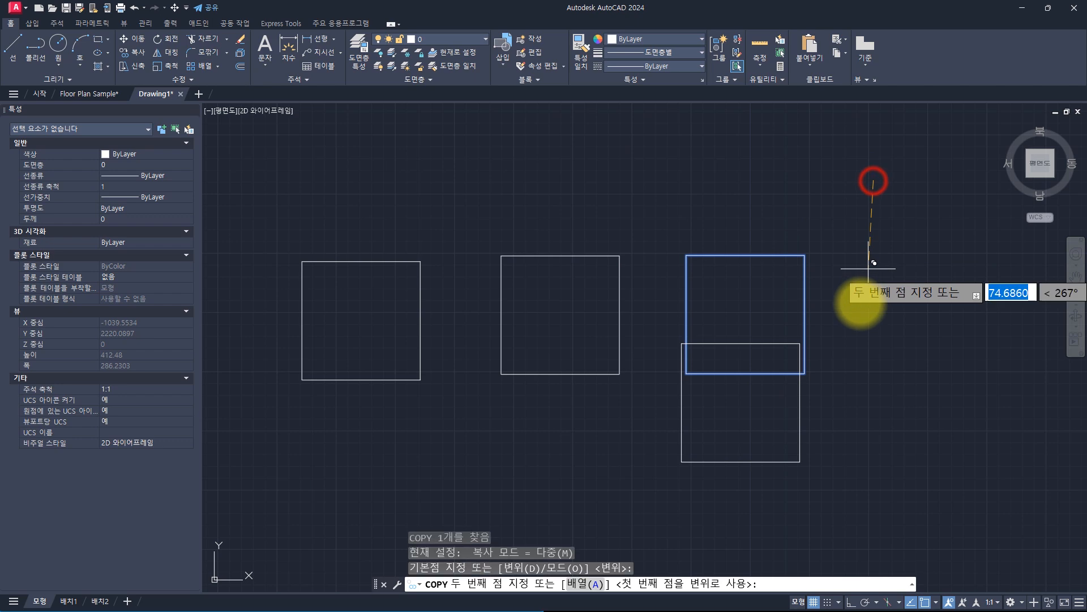
pyautogui.click(874, 314)
pyautogui.press('Escape')
pyautogui.press('Escape')
pyautogui.press('Escape')
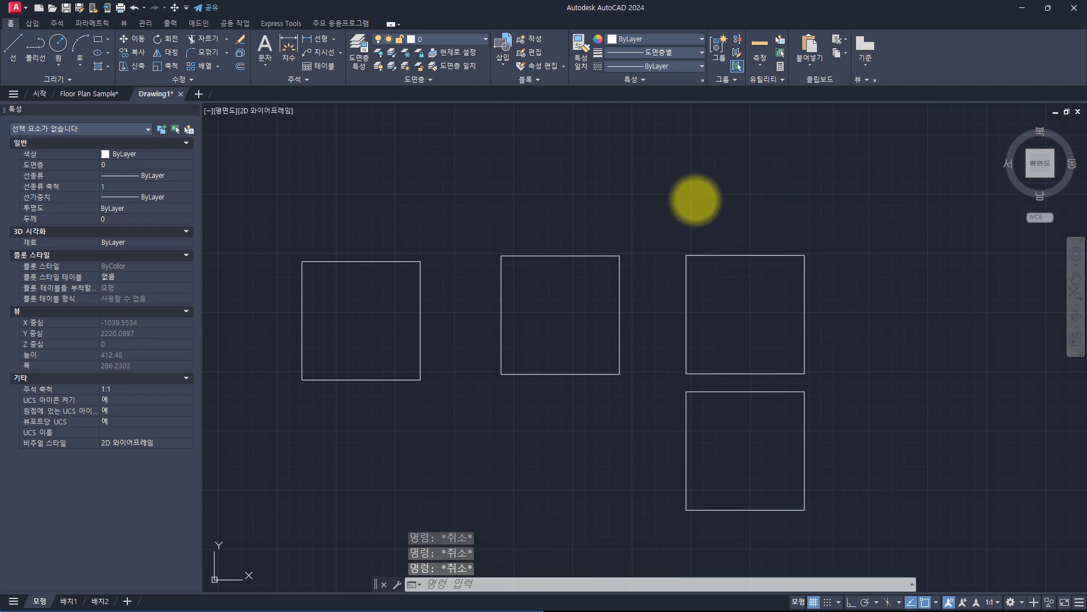
# - Define the upper right square as a block named inch-1 in inches, with a base point inside the square
pyautogui.write('b')
pyautogui.press('Return')
pyautogui.click(482, 278)
pyautogui.click(759, 220)
pyautogui.click(719, 294)
pyautogui.press('Return')
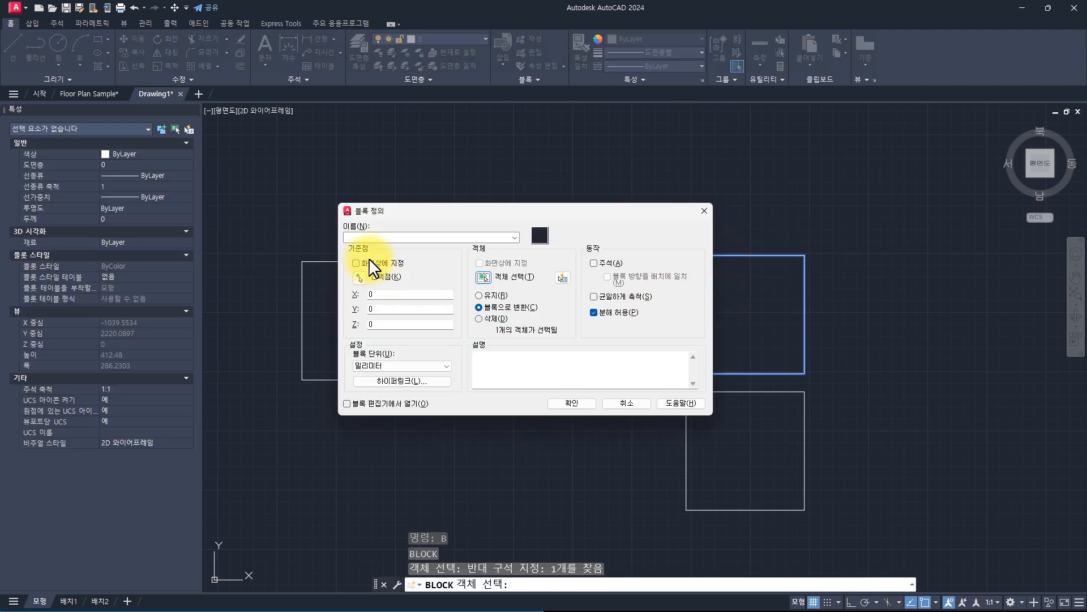
pyautogui.click(359, 277)
pyautogui.click(725, 307)
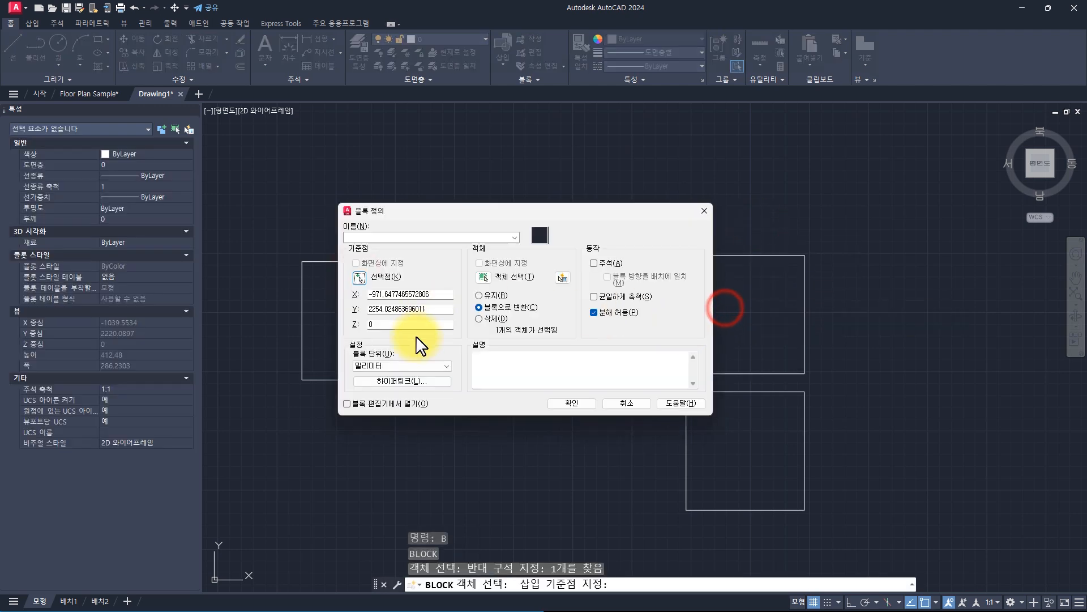
pyautogui.click(374, 366)
pyautogui.click(374, 380)
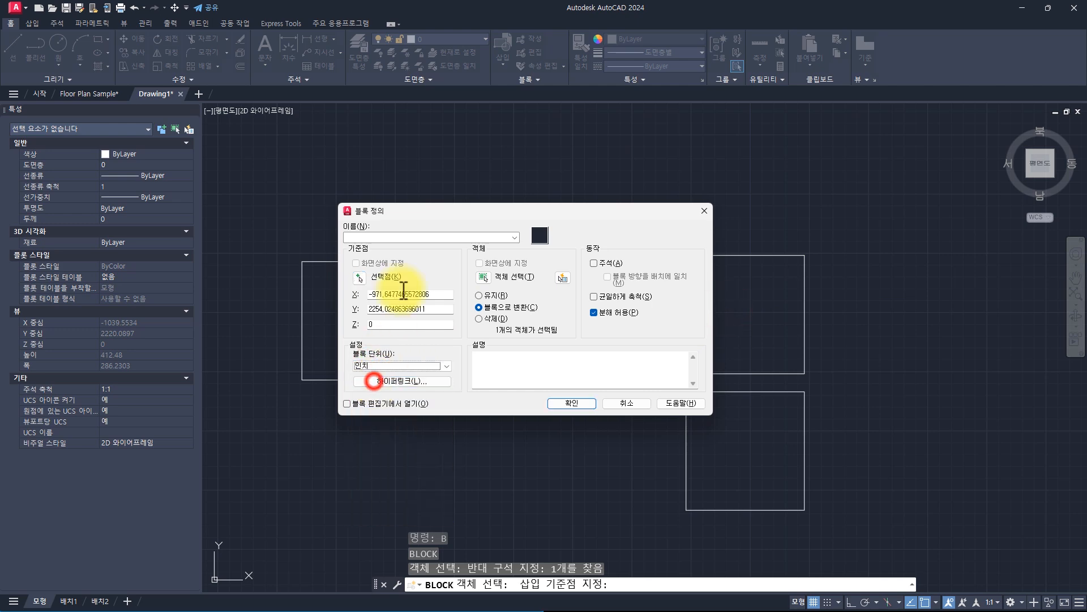
pyautogui.click(400, 237)
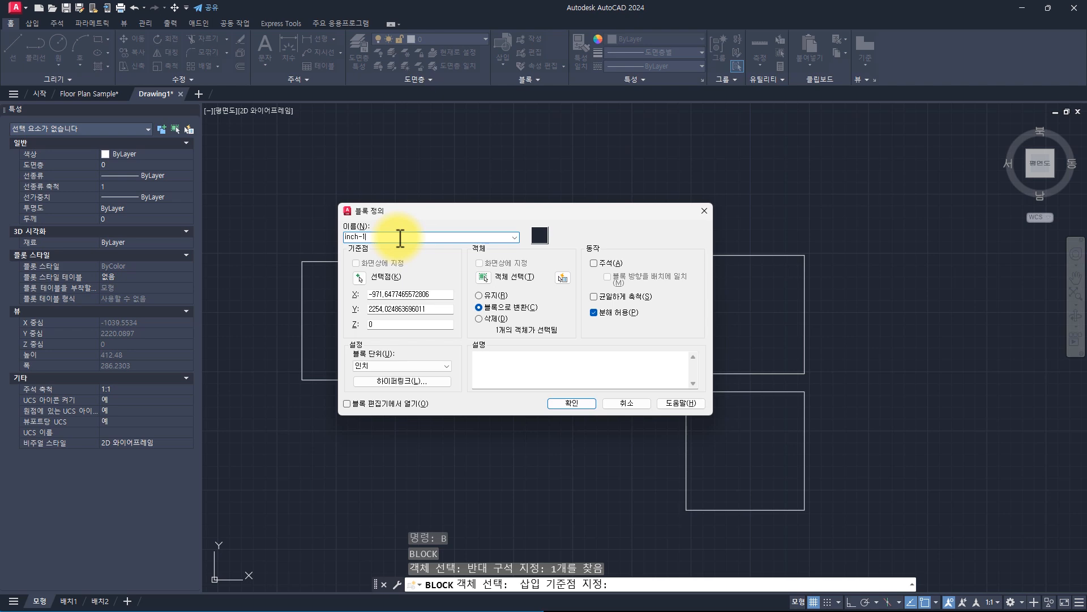
pyautogui.click(578, 403)
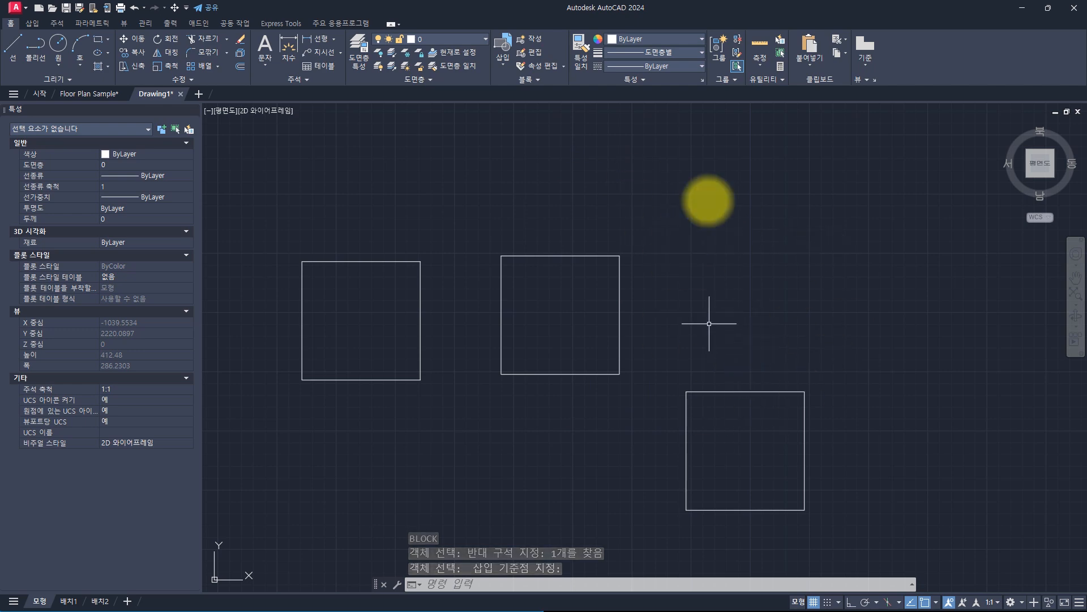
# - Inspect the block unit and unit factor of the enlarged inch-1 block reference and clear the selection
pyautogui.scroll(-15, 708, 309)
pyautogui.scroll(8, 711, 307)
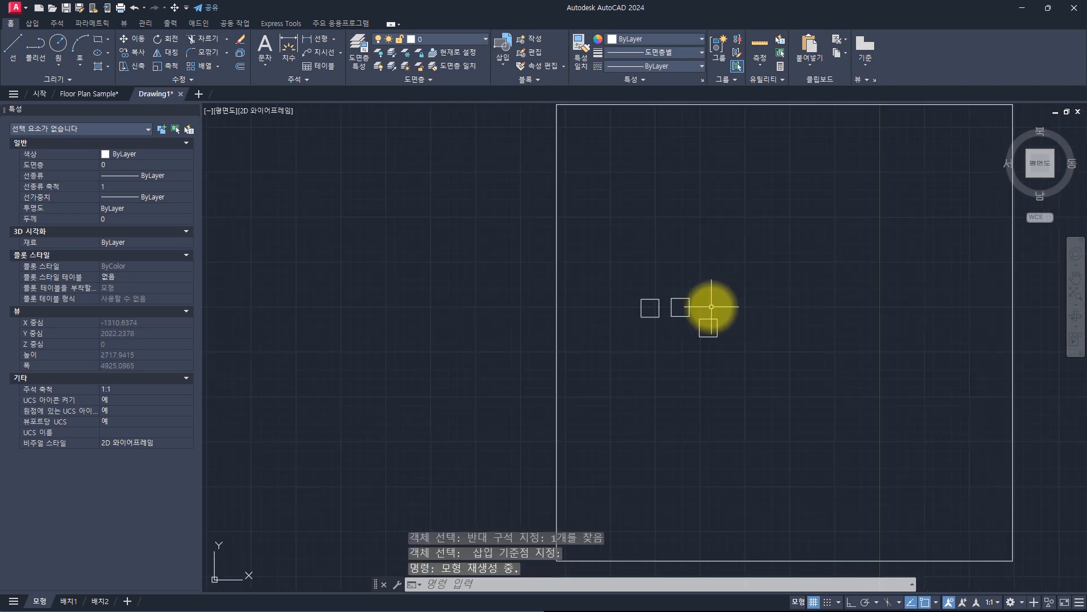
pyautogui.moveTo(711, 306); pyautogui.dragTo(636, 309, button='middle')
pyautogui.click(962, 190)
pyautogui.click(871, 252)
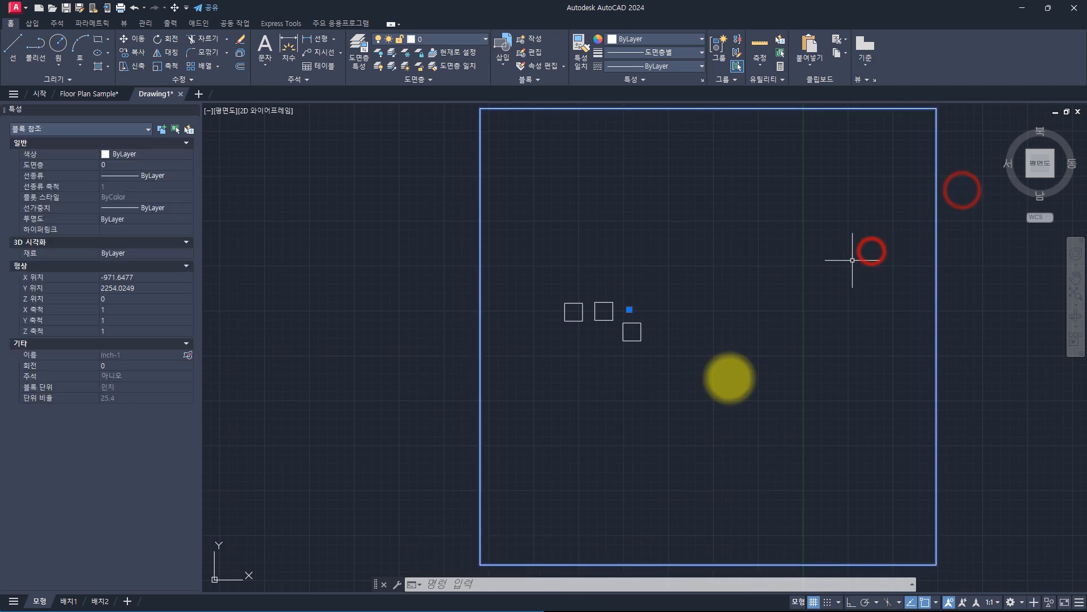
pyautogui.press('Escape')
pyautogui.press('Escape')
pyautogui.click(653, 316)
pyautogui.click(629, 344)
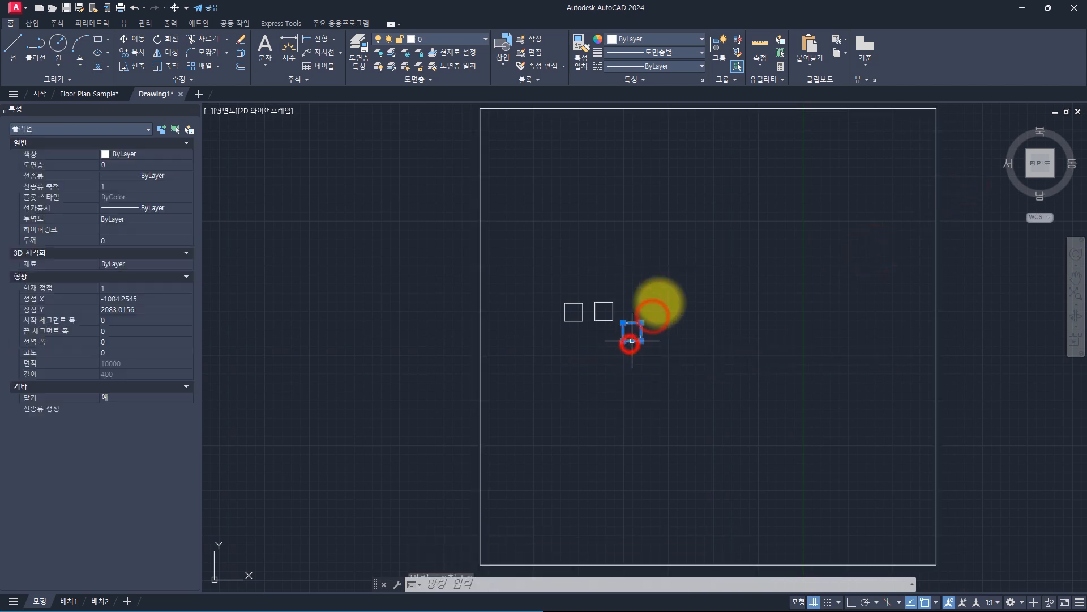
pyautogui.press('Escape')
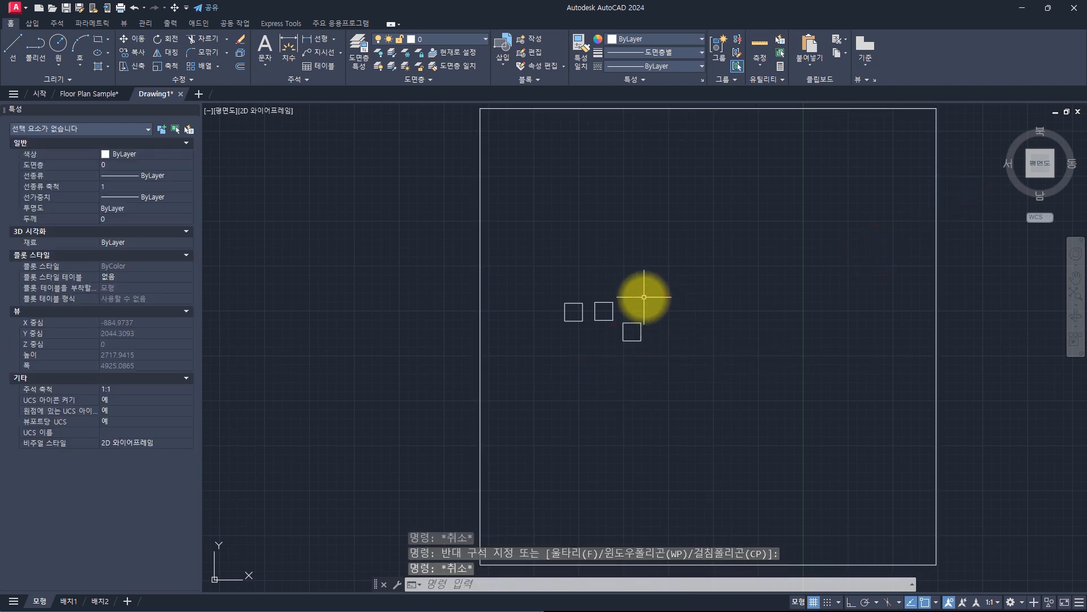
# - Set the INSUNITS system variable to 1
pyautogui.press('Escape')
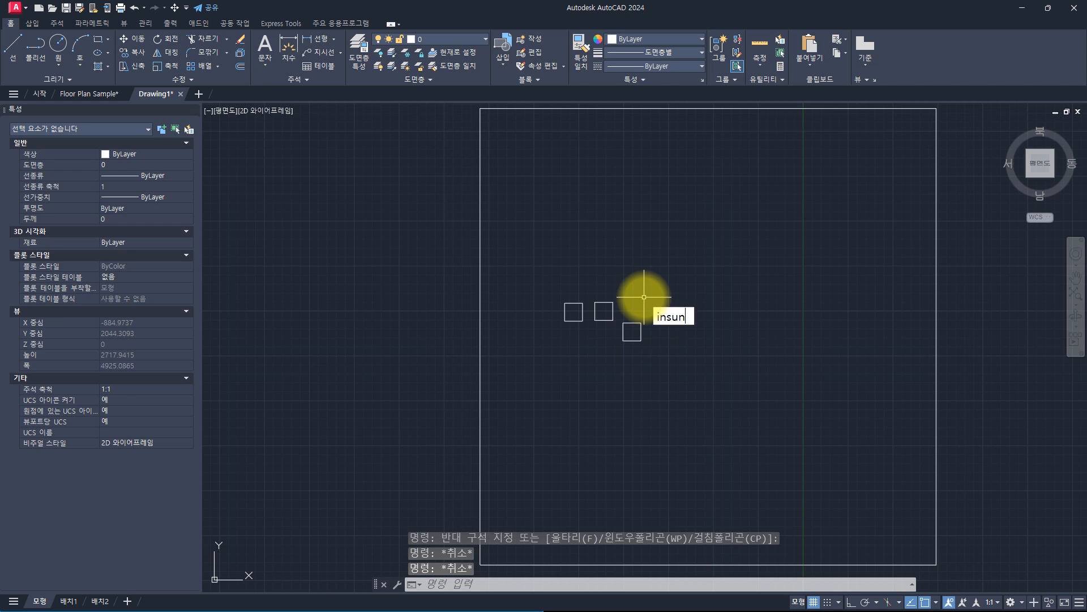
pyautogui.press('Return')
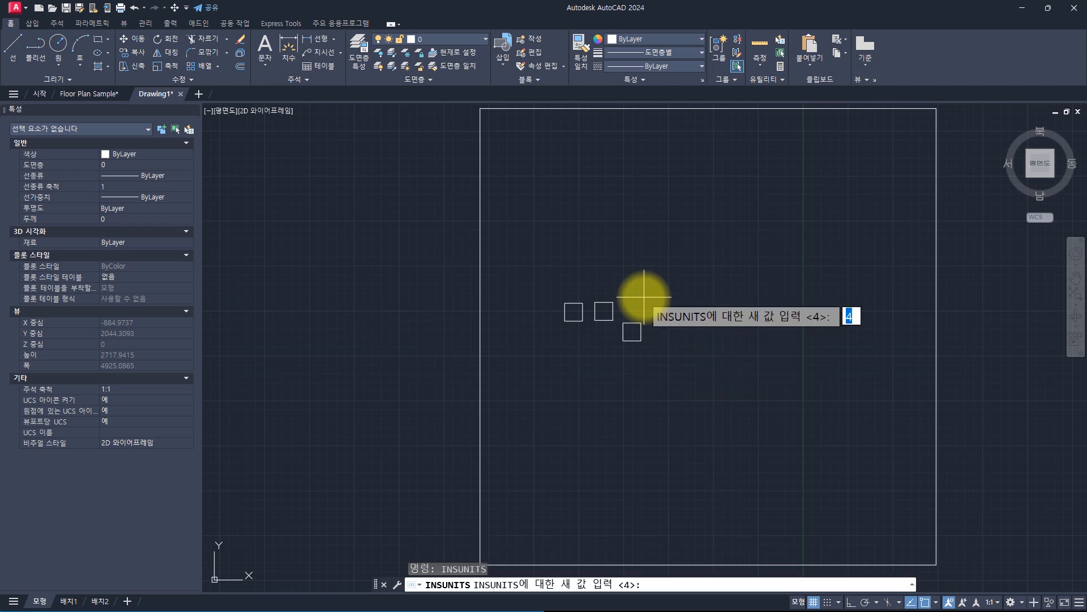
pyautogui.write('1')
pyautogui.press('Return')
# - Define the copied lower square as a block named inch-2 in inches, with its centre as the base point
pyautogui.click(644, 295)
pyautogui.click(634, 342)
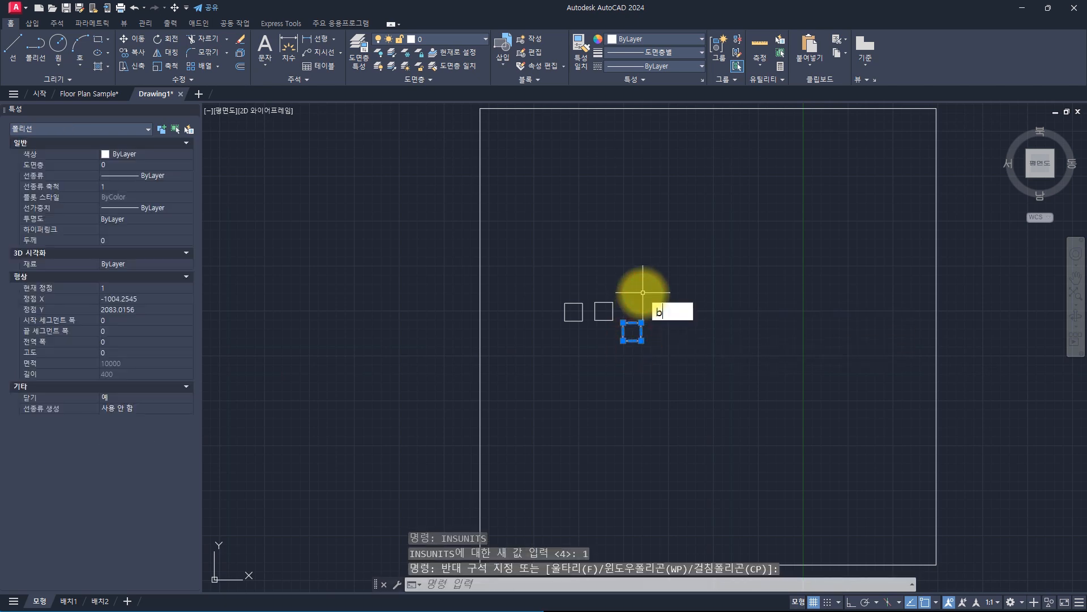
pyautogui.press('Return')
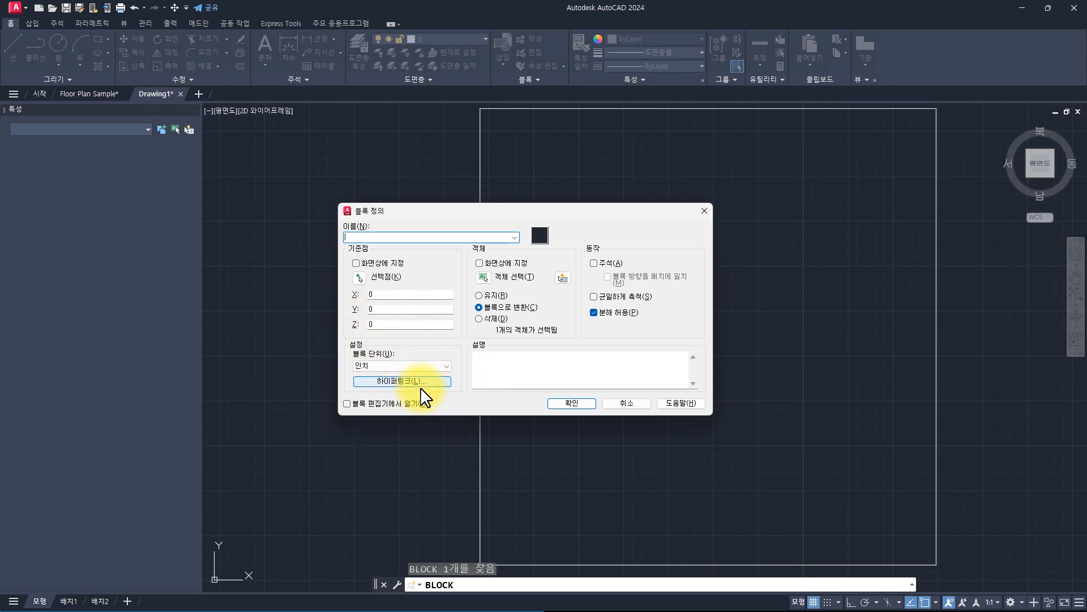
pyautogui.write('inch-2')
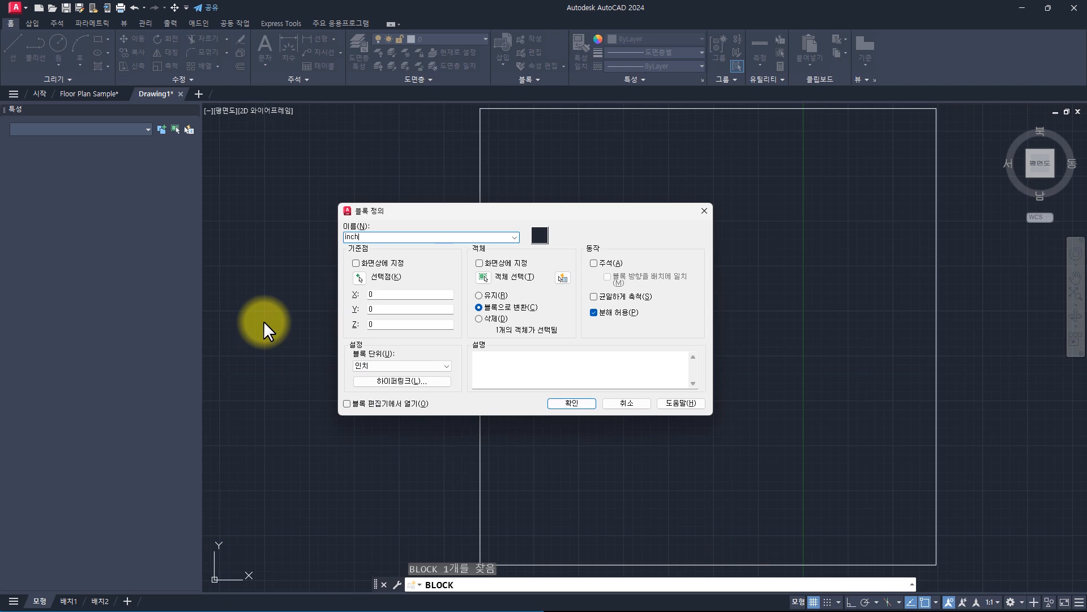
pyautogui.click(359, 277)
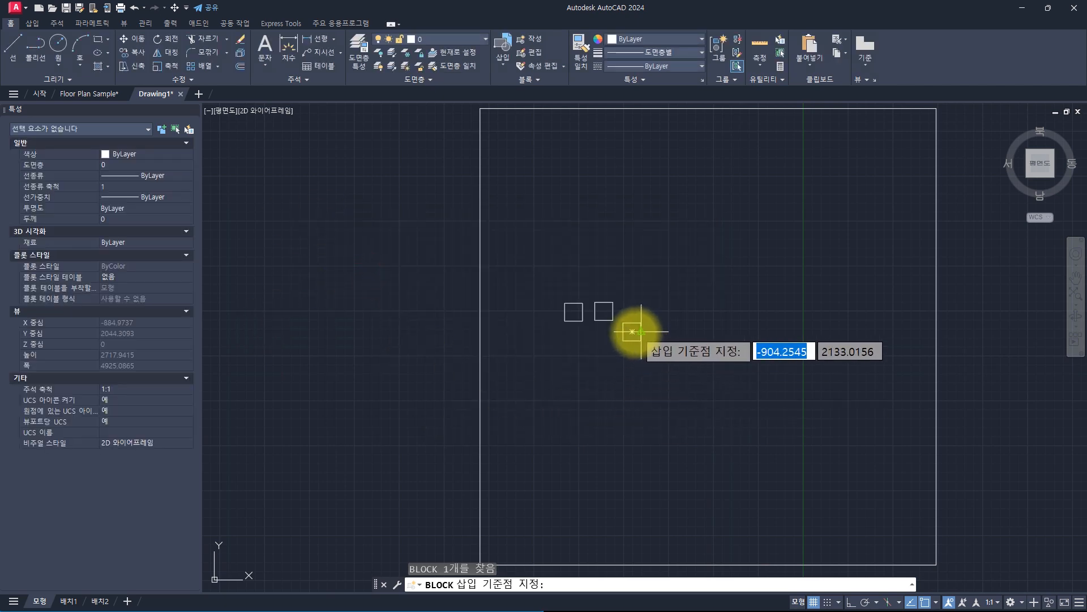
pyautogui.click(631, 334)
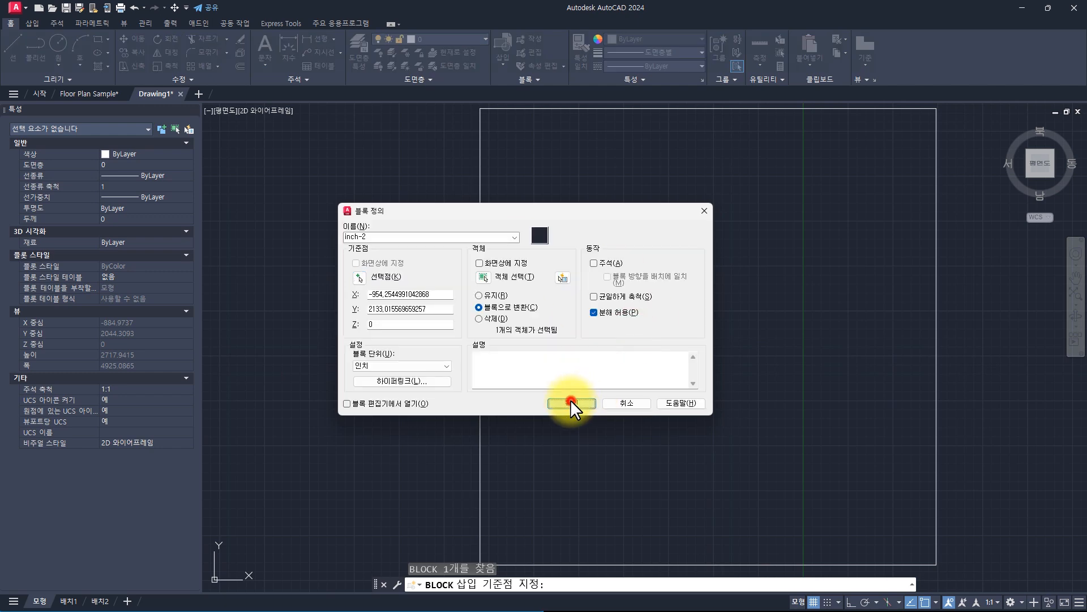
pyautogui.click(571, 401)
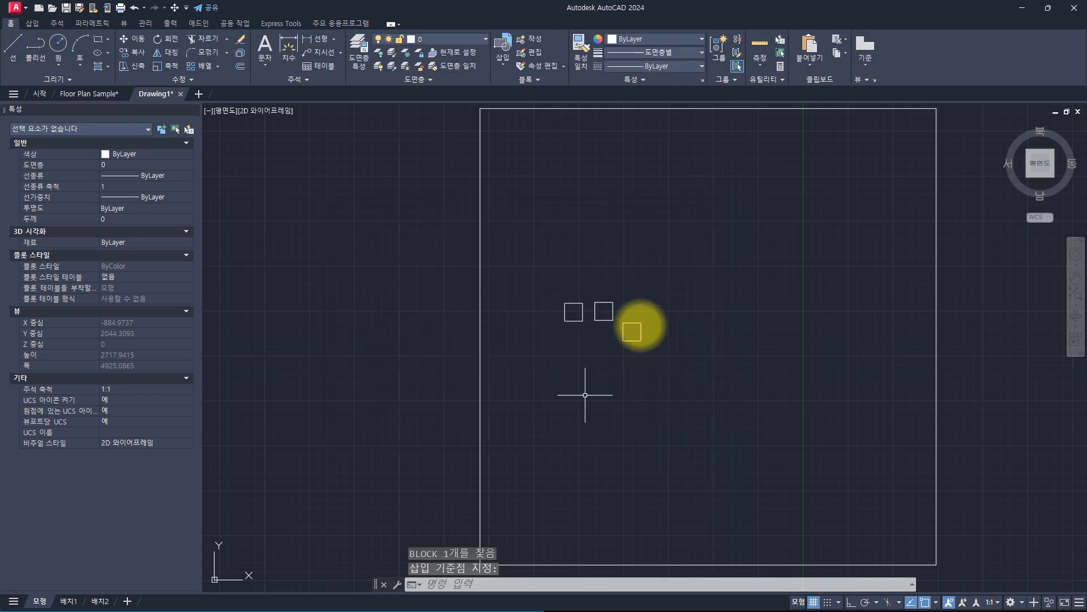
# - Inspect the block unit and unit factor of the inch-2 block reference and clear the selection
pyautogui.click(632, 331)
pyautogui.click(660, 309)
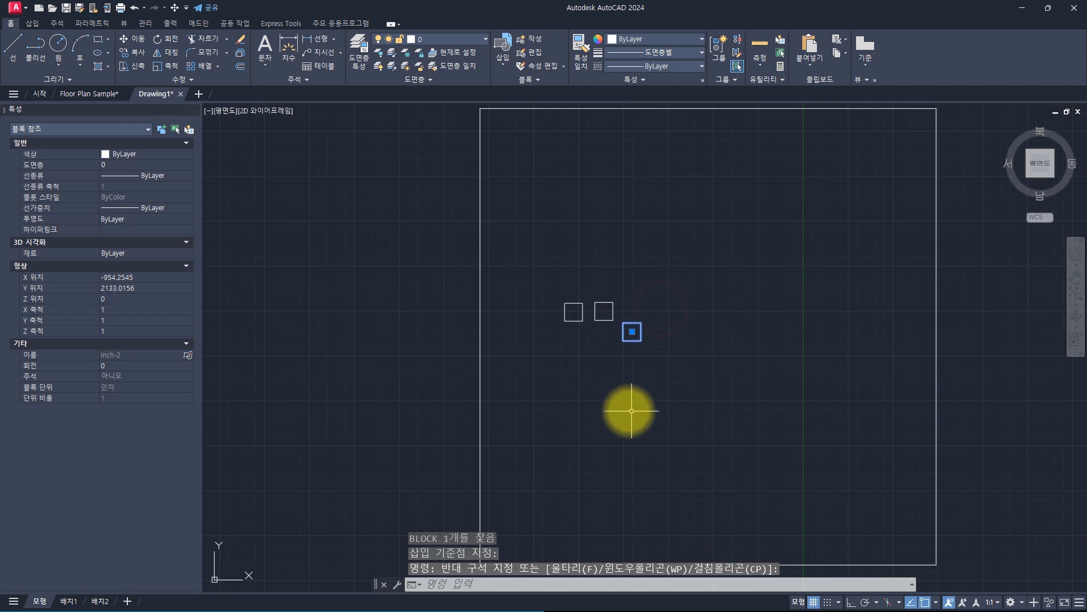
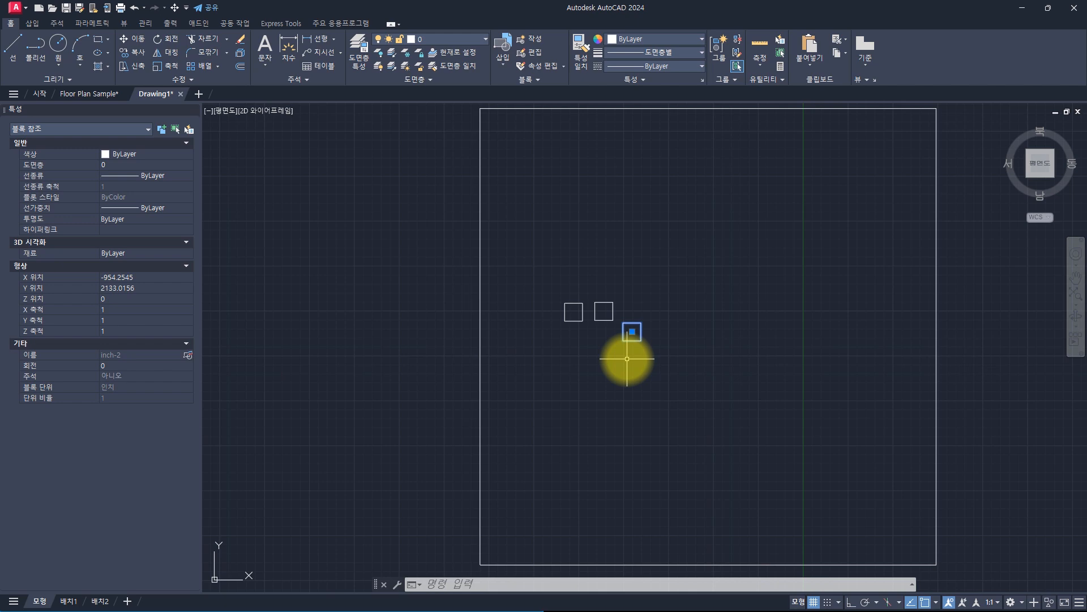
pyautogui.press('Escape')
pyautogui.press('Escape')
pyautogui.press('Escape')
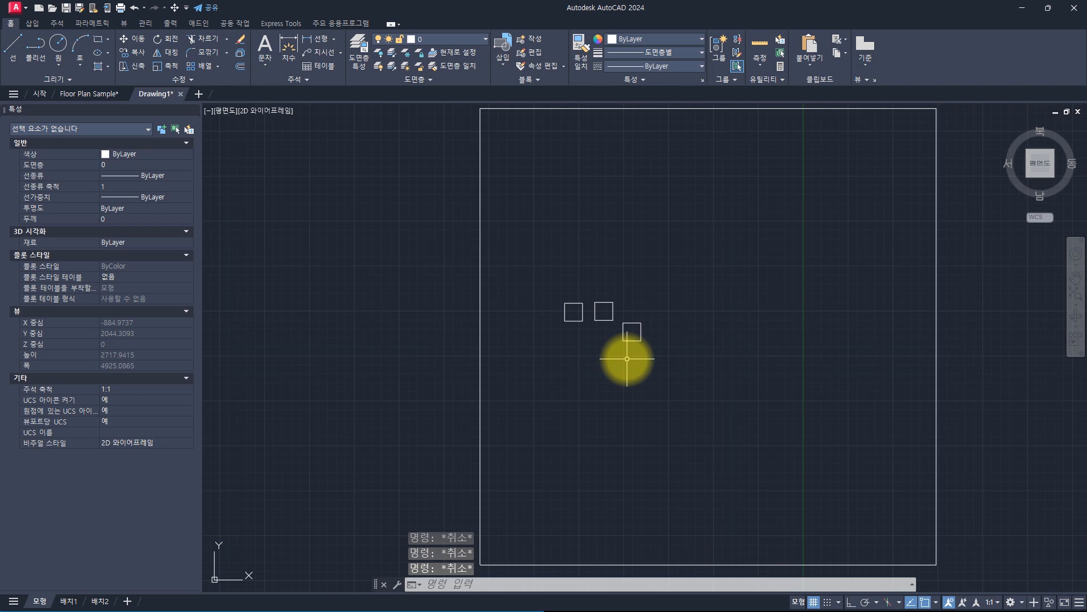
# - Check the scale and unit factor of the large inch-1 block reference under the inch setting, and clear the selection
pyautogui.click(943, 247)
pyautogui.click(880, 276)
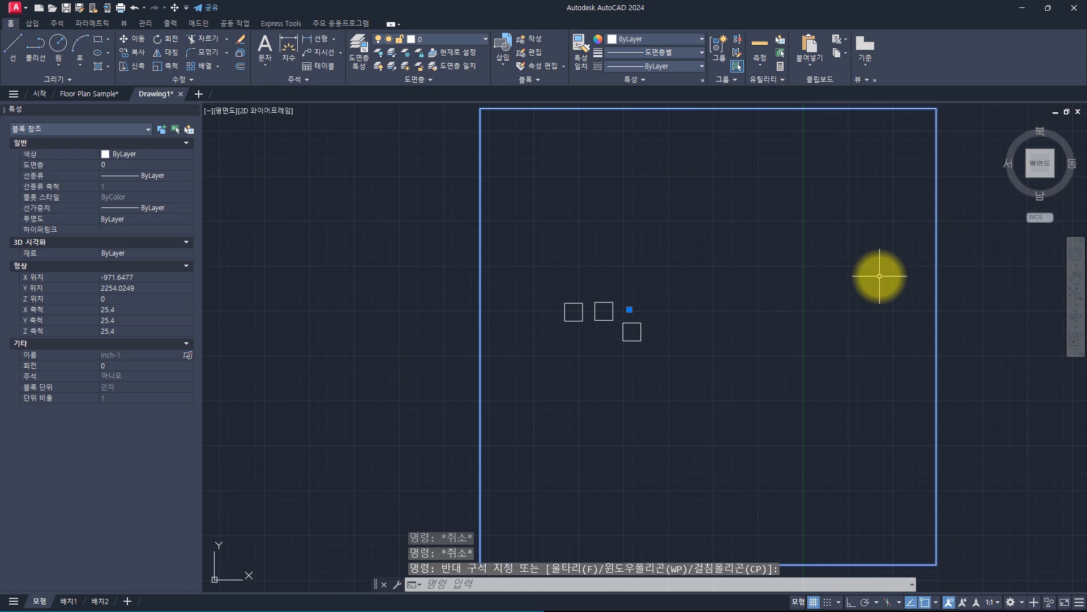
pyautogui.press('Escape')
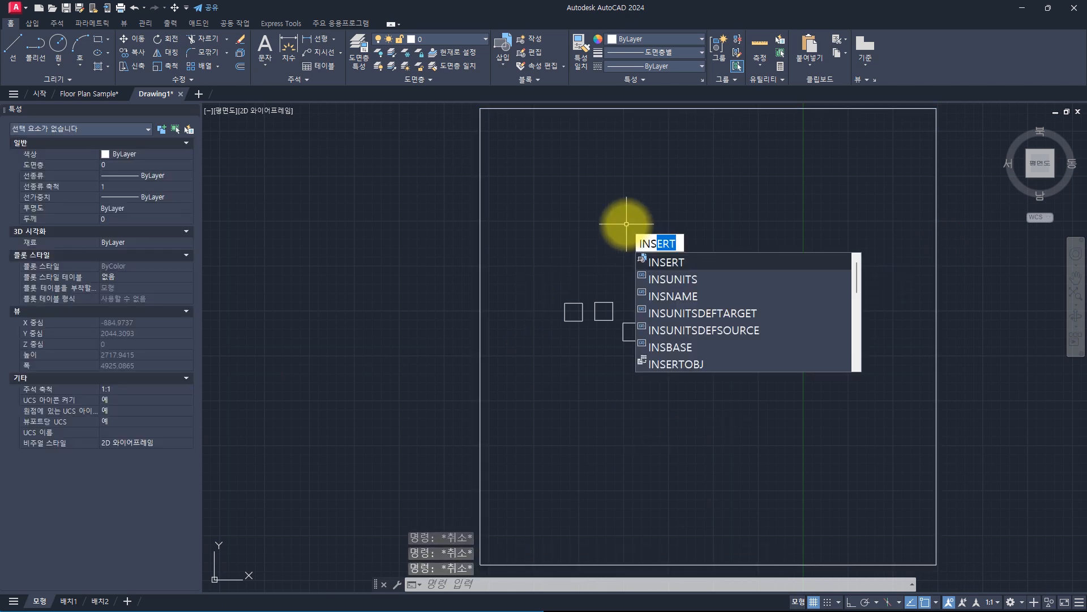
# - Set the INSUNITS system variable back to 4
pyautogui.write('u')
pyautogui.press('Return')
pyautogui.write('4')
pyautogui.press('Return')
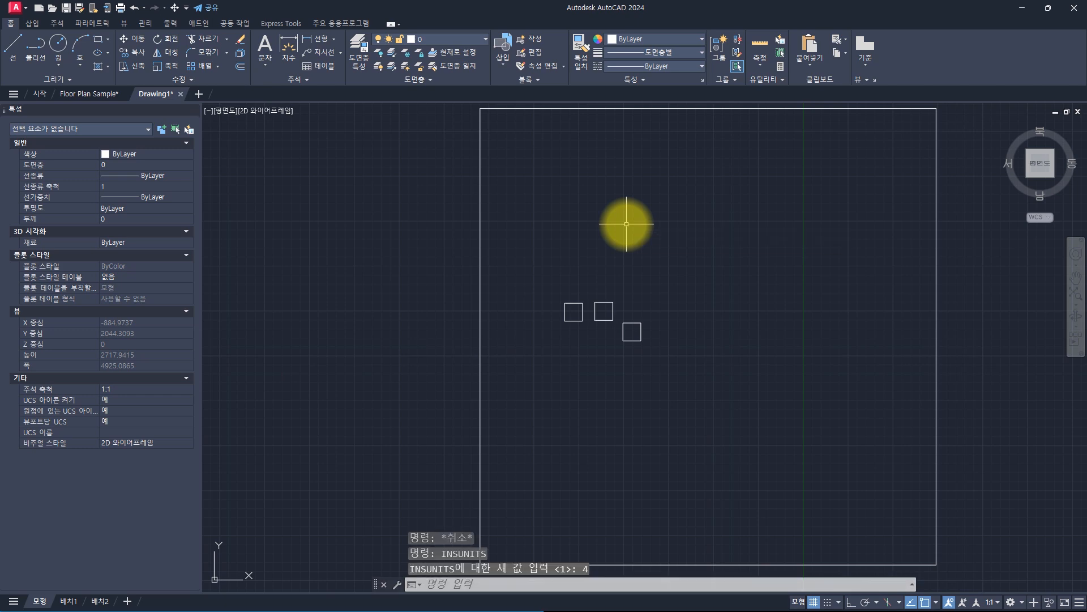
pyautogui.press('Escape')
pyautogui.press('Escape')
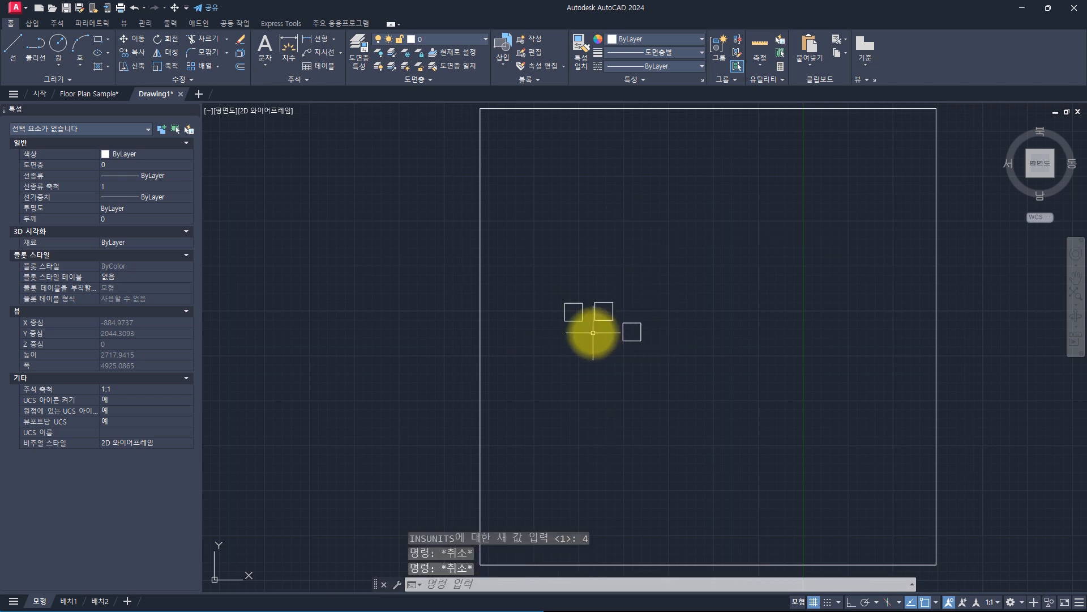
# - Open the mm block definition in the Block Editor
pyautogui.write('be')
pyautogui.press('Return')
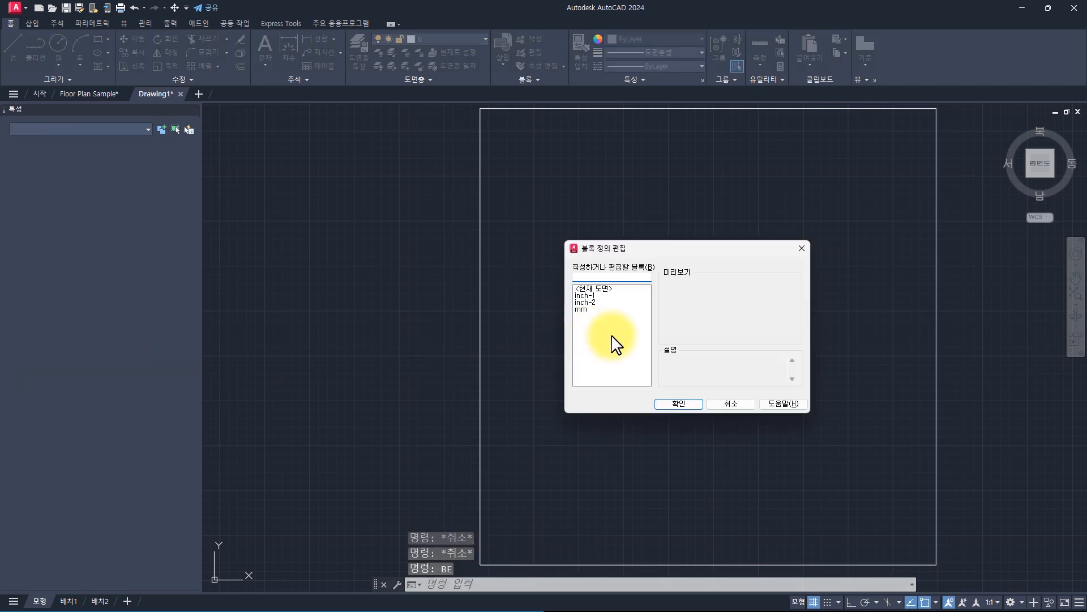
pyautogui.click(597, 308)
pyautogui.click(592, 296)
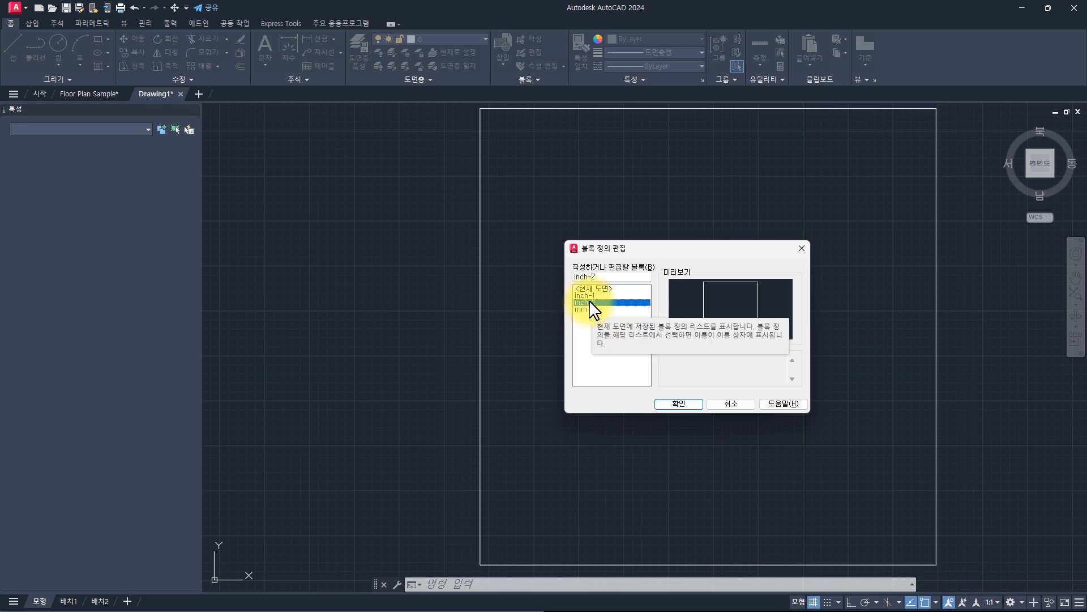
pyautogui.click(583, 309)
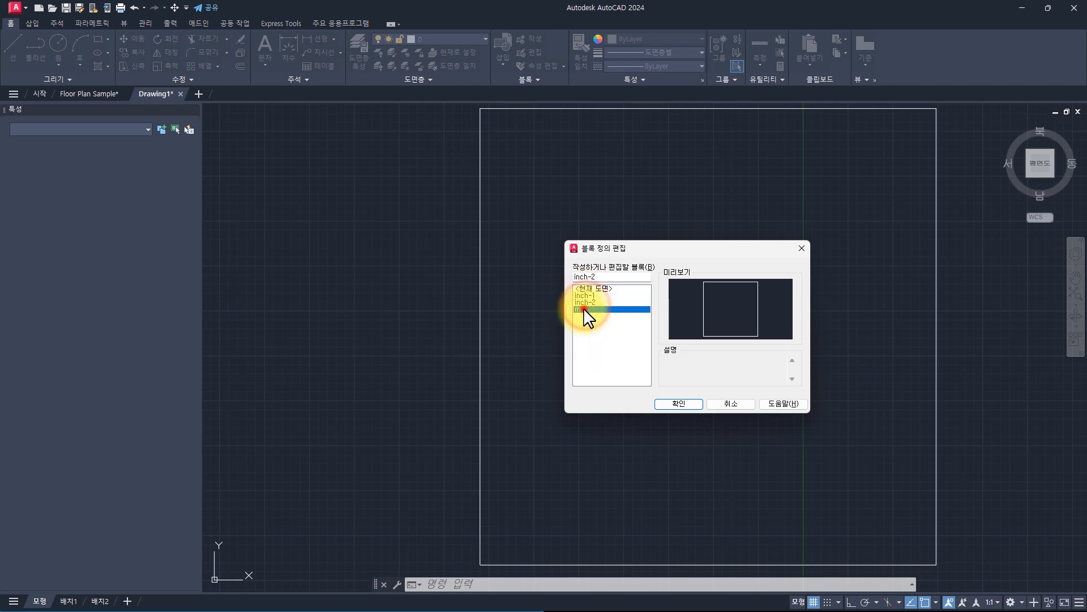
pyautogui.click(678, 403)
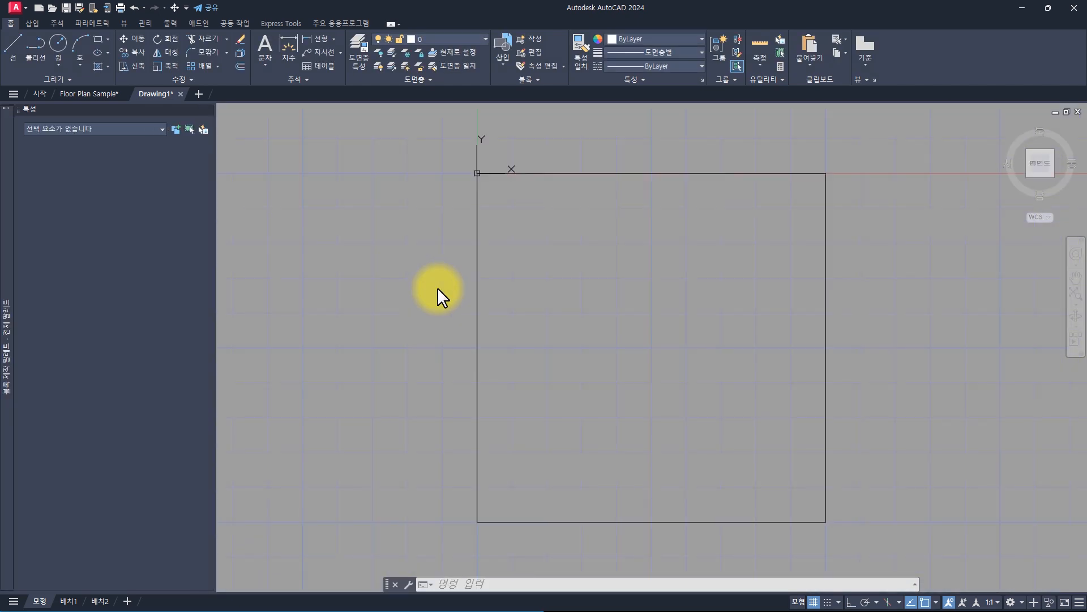
# - Measure the height of the square in the mm block definition, and start but cancel a measurement from its left edge
pyautogui.write('di')
pyautogui.press('Return')
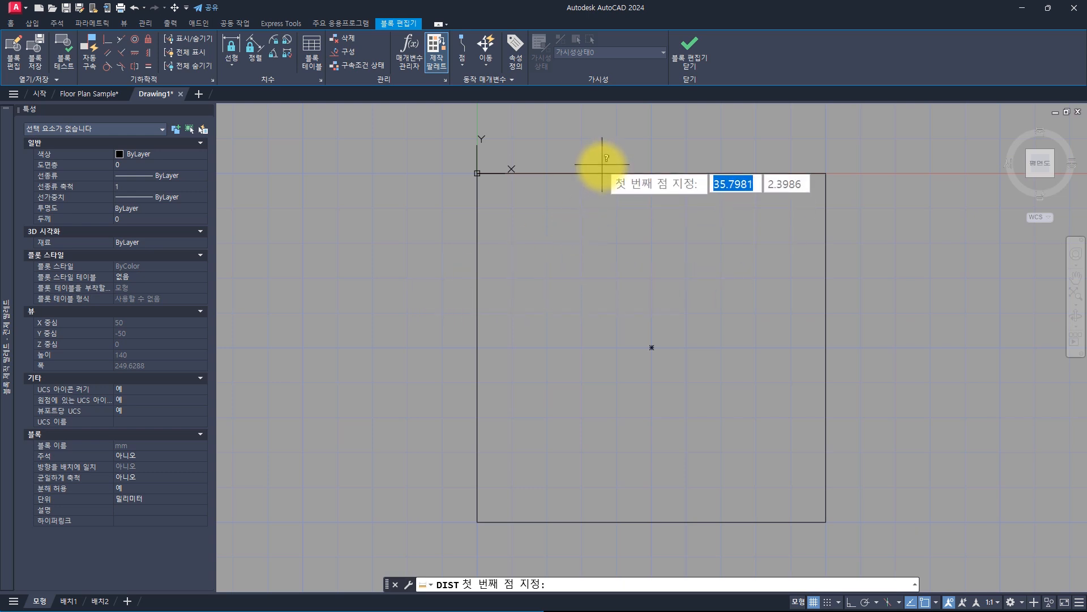
pyautogui.click(603, 173)
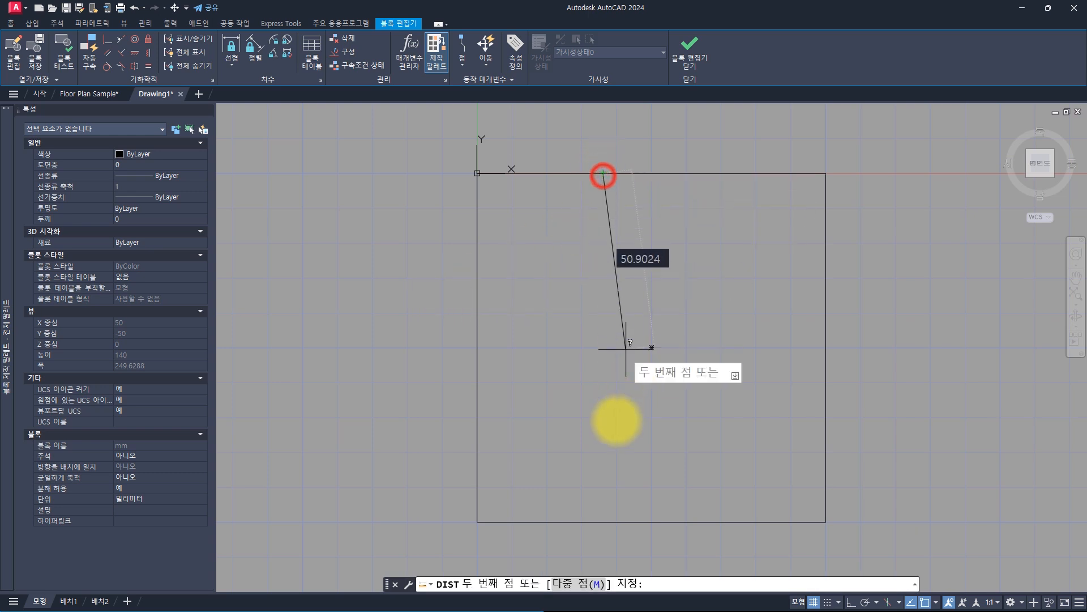
pyautogui.click(602, 521)
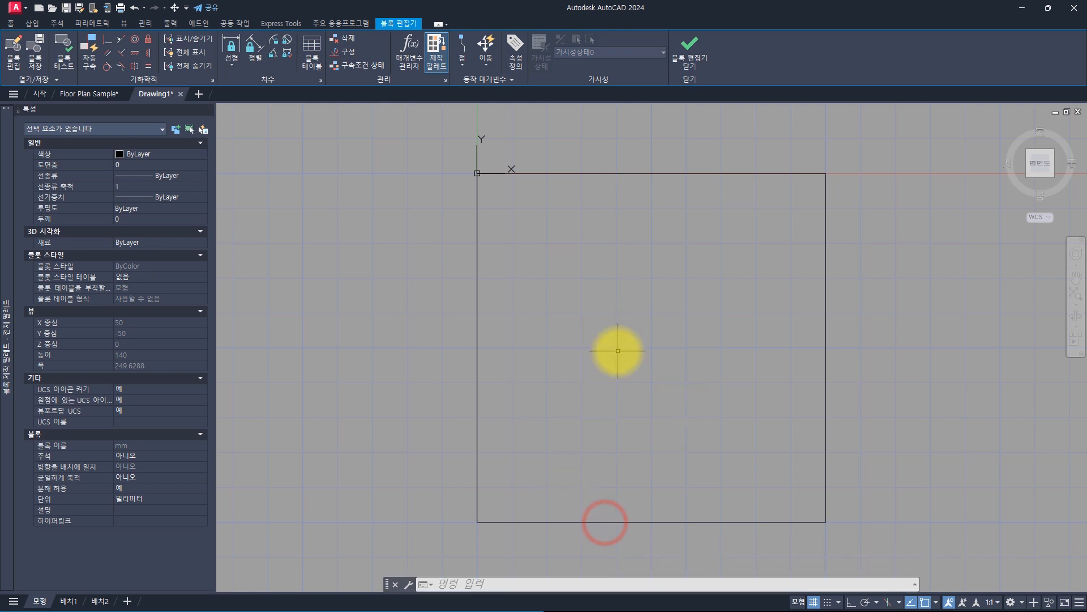
pyautogui.press('Return')
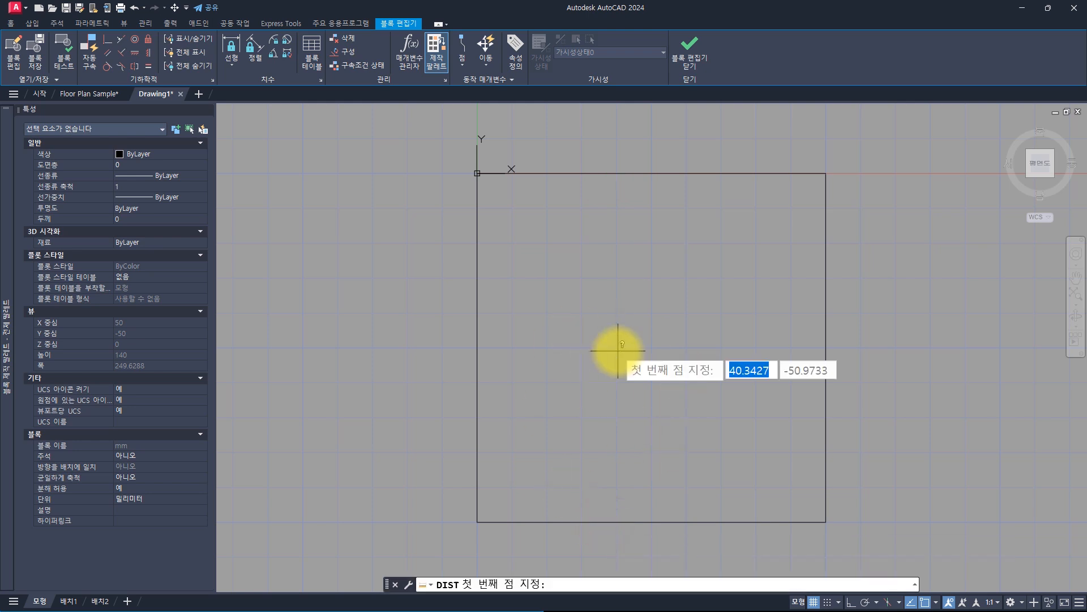
pyautogui.click(479, 339)
pyautogui.press('Escape')
pyautogui.press('Escape')
pyautogui.press('Escape')
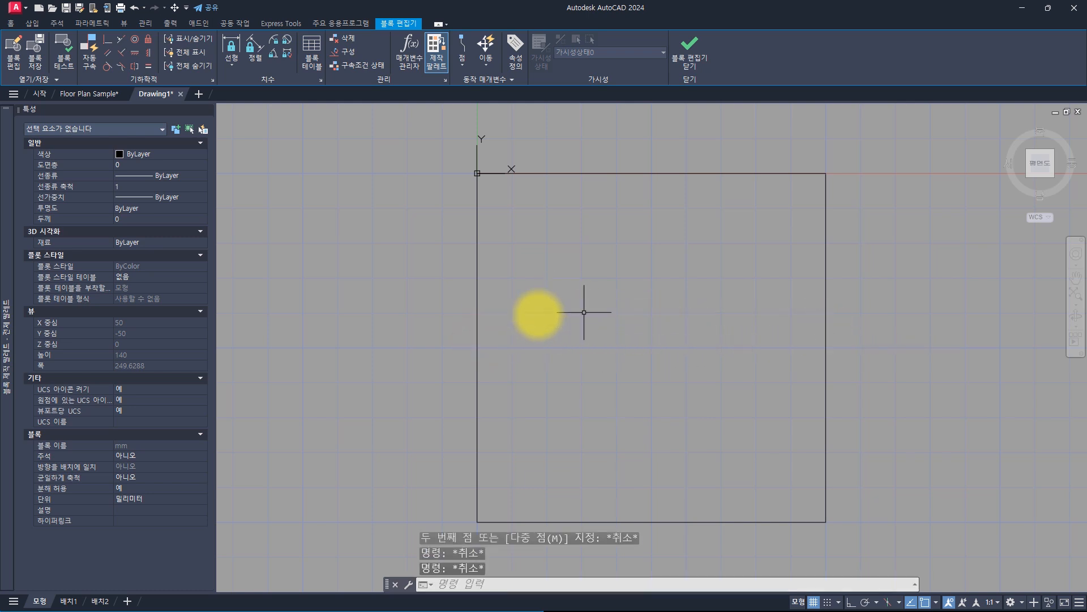
# - Close the Block Editor with the mm block changes discarded and open the inch-1 block definition for editing
pyautogui.write('bclose')
pyautogui.press('Return')
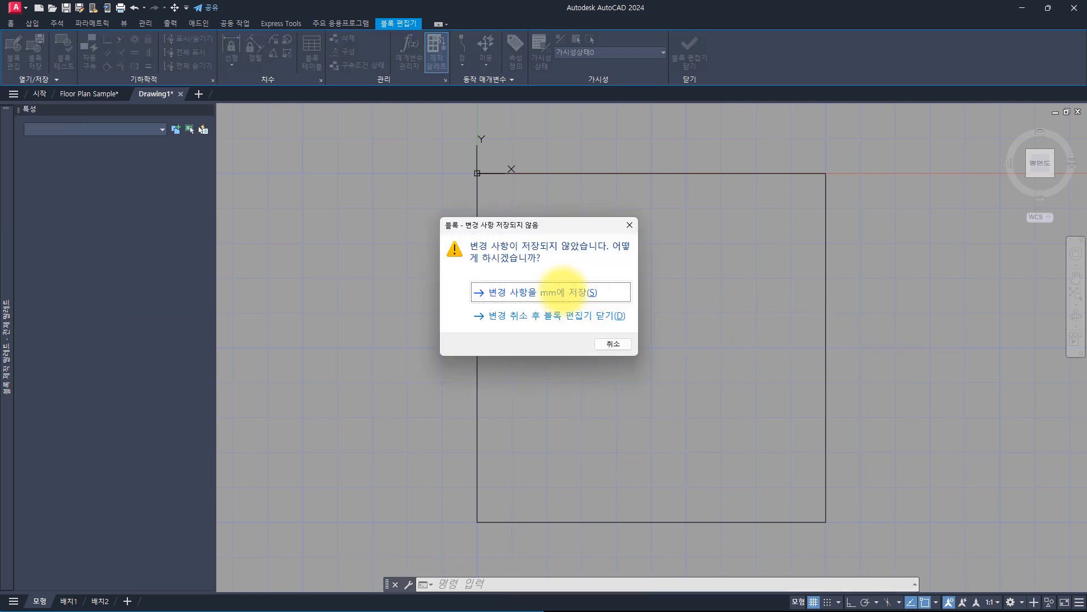
pyautogui.click(533, 317)
pyautogui.write('be')
pyautogui.press('Return')
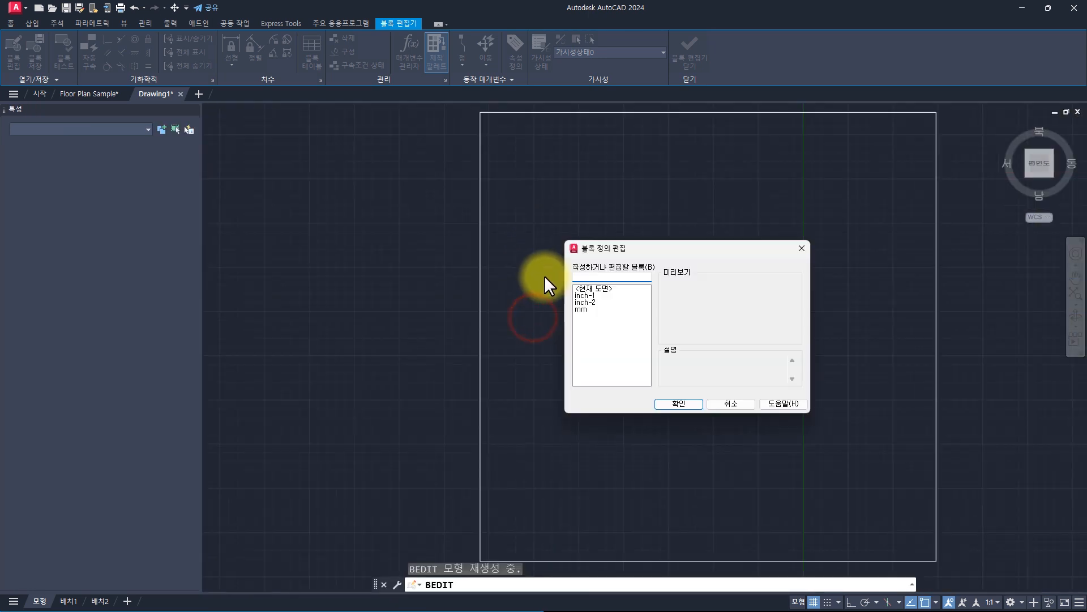
pyautogui.doubleClick(580, 294)
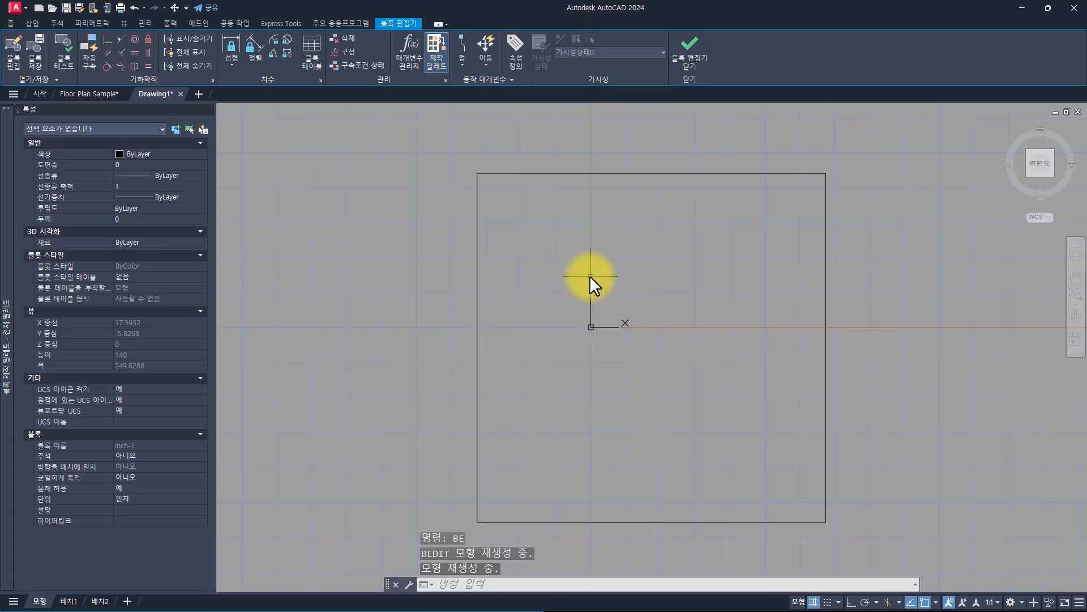
# - Measure the height of the square in the inch-1 block definition
pyautogui.write('di')
pyautogui.press('Return')
pyautogui.click(589, 172)
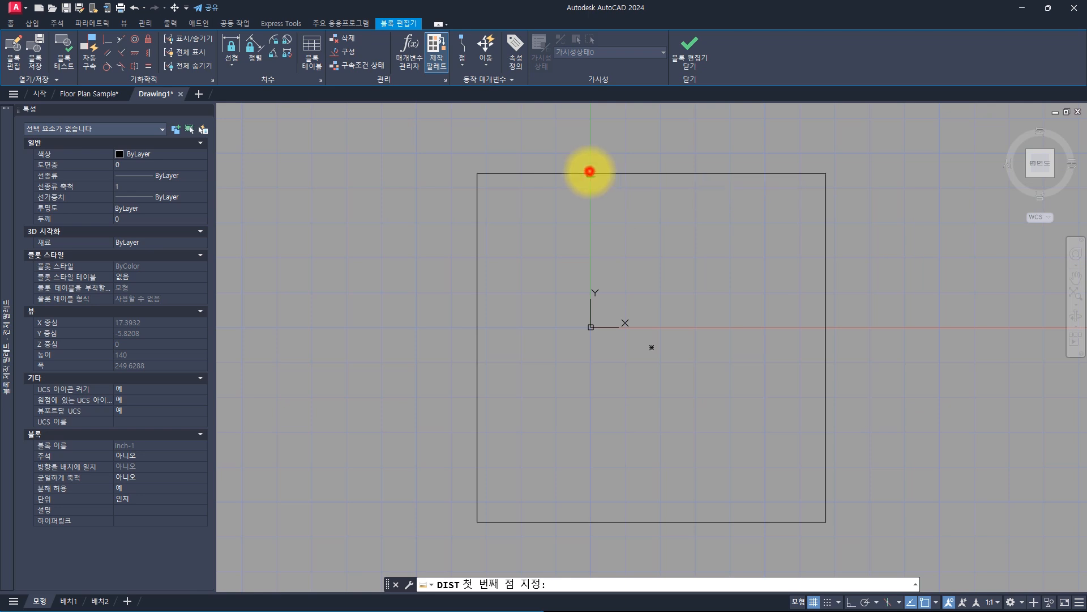
pyautogui.click(591, 521)
pyautogui.press('Escape')
pyautogui.press('Escape')
pyautogui.press('Escape')
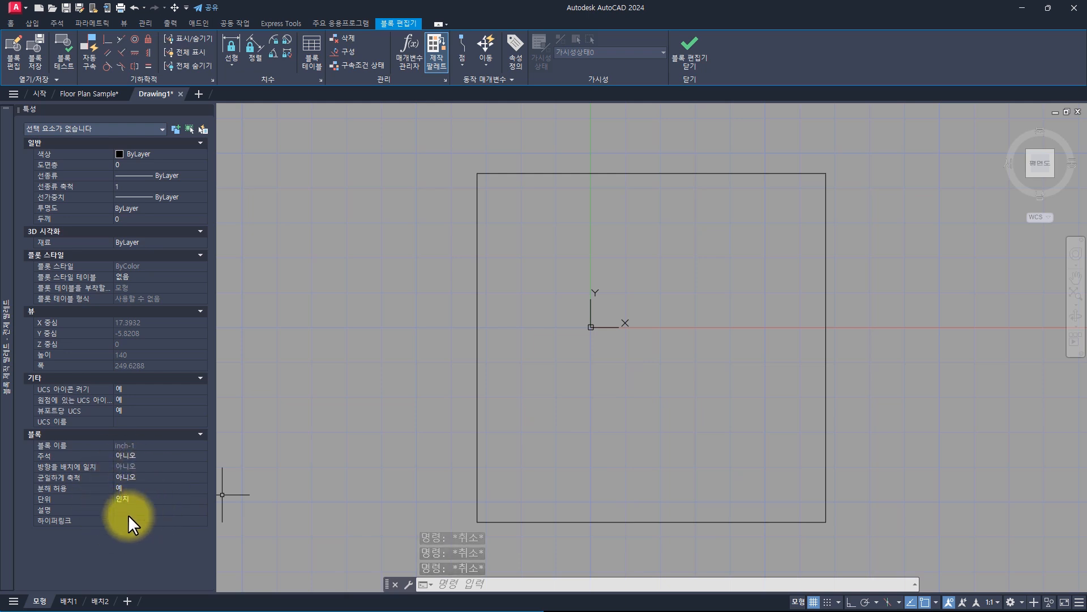
# - Close the Block Editor, inspect the scale properties of the mm and large inch-1 block references together, and clear the selection
pyautogui.click(691, 50)
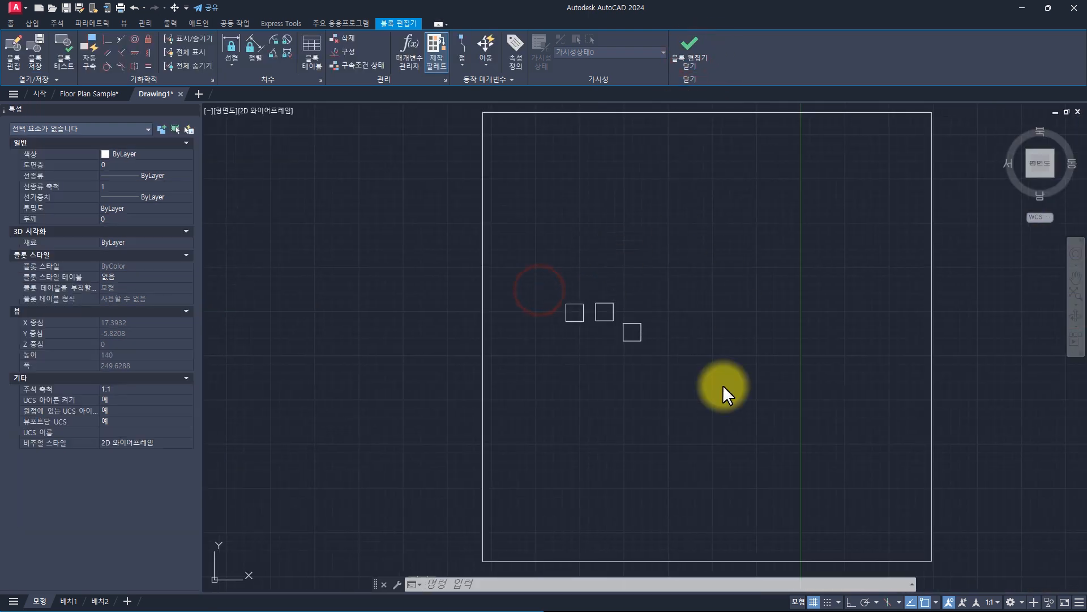
pyautogui.press('Escape')
pyautogui.click(575, 175)
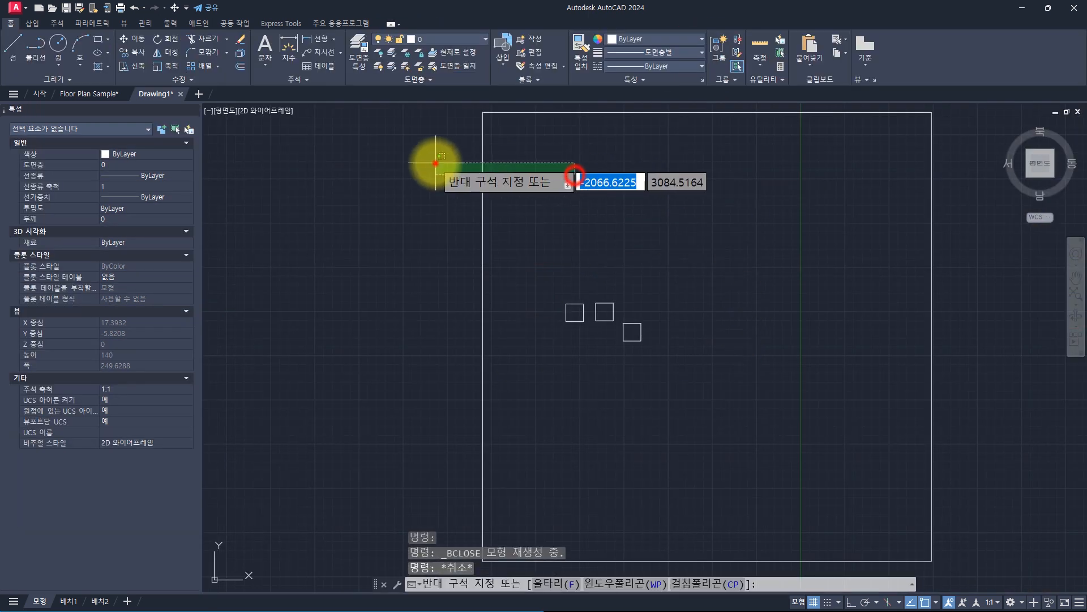
pyautogui.click(434, 162)
pyautogui.click(582, 284)
pyautogui.click(566, 330)
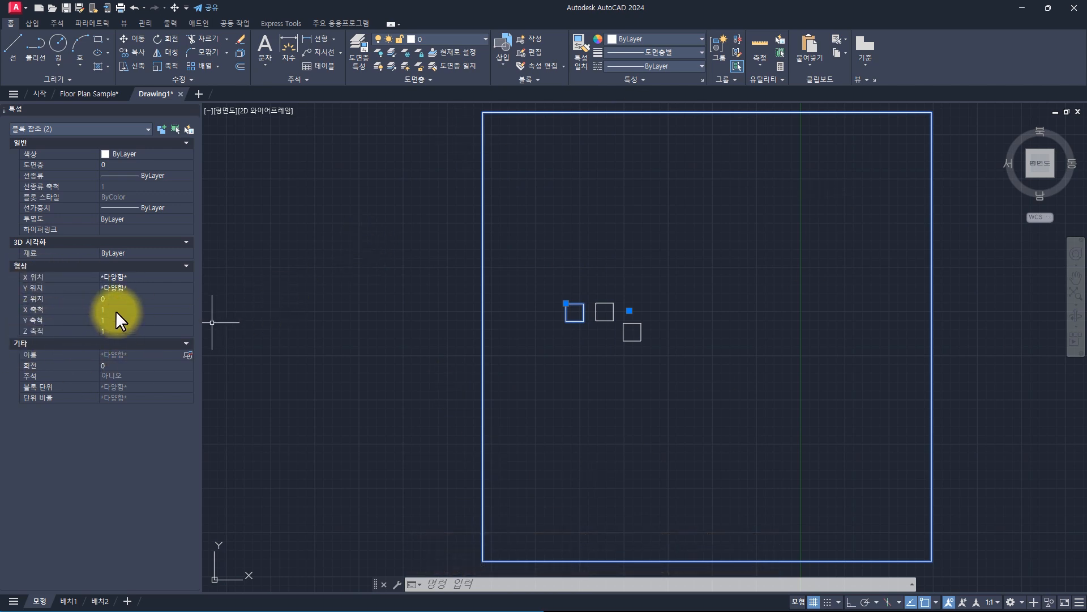
pyautogui.click(114, 329)
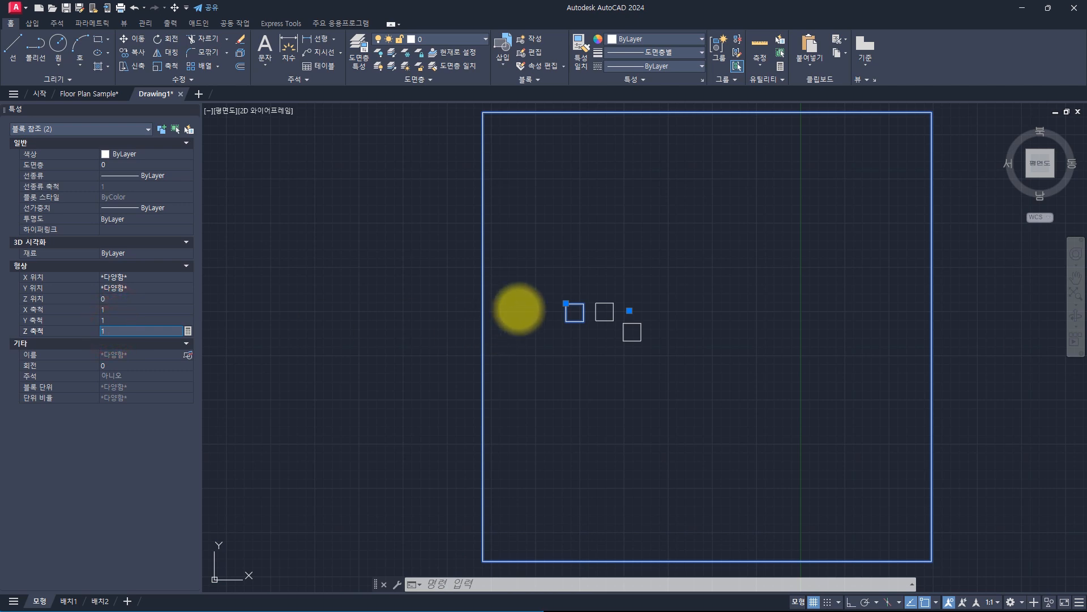
pyautogui.press('Escape')
pyautogui.press('Escape')
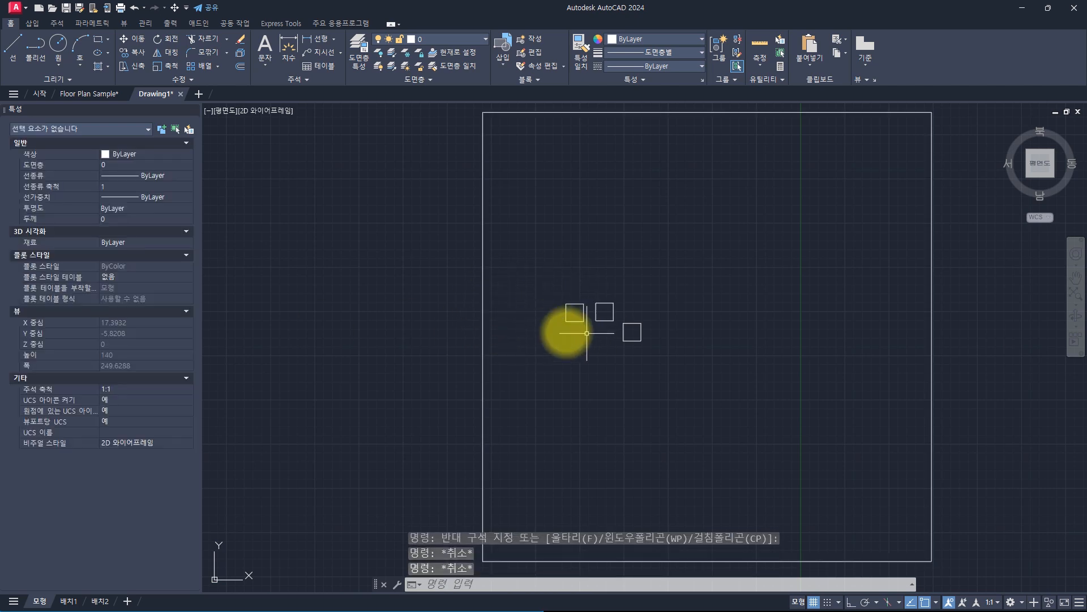
pyautogui.press('Escape')
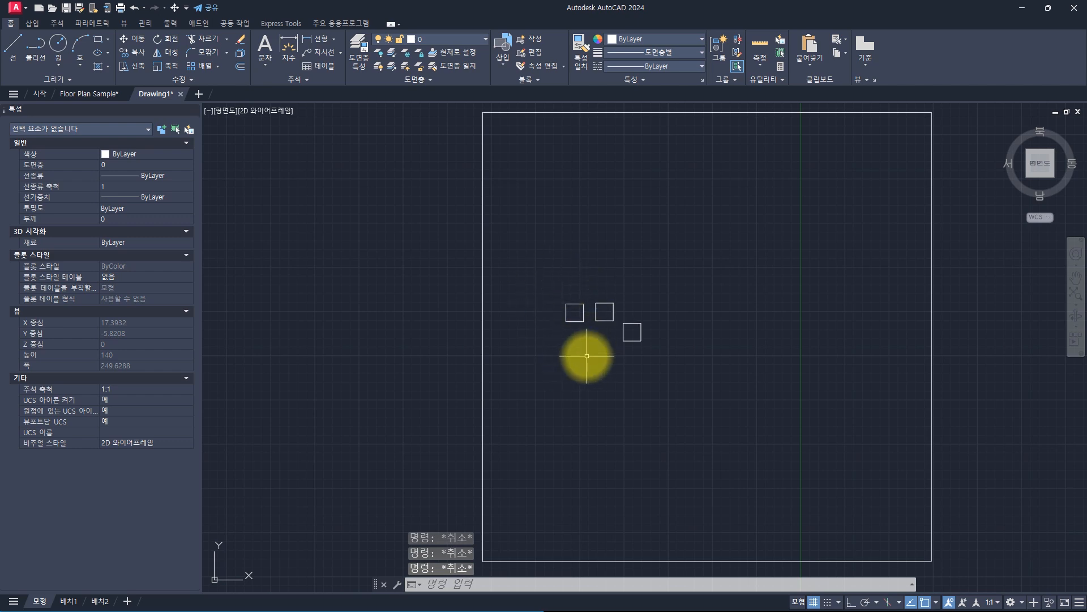
# - Select the mm block reference and clear it, inspect the unit factor of the large inch-1 block reference, and deselect it
pyautogui.click(585, 344)
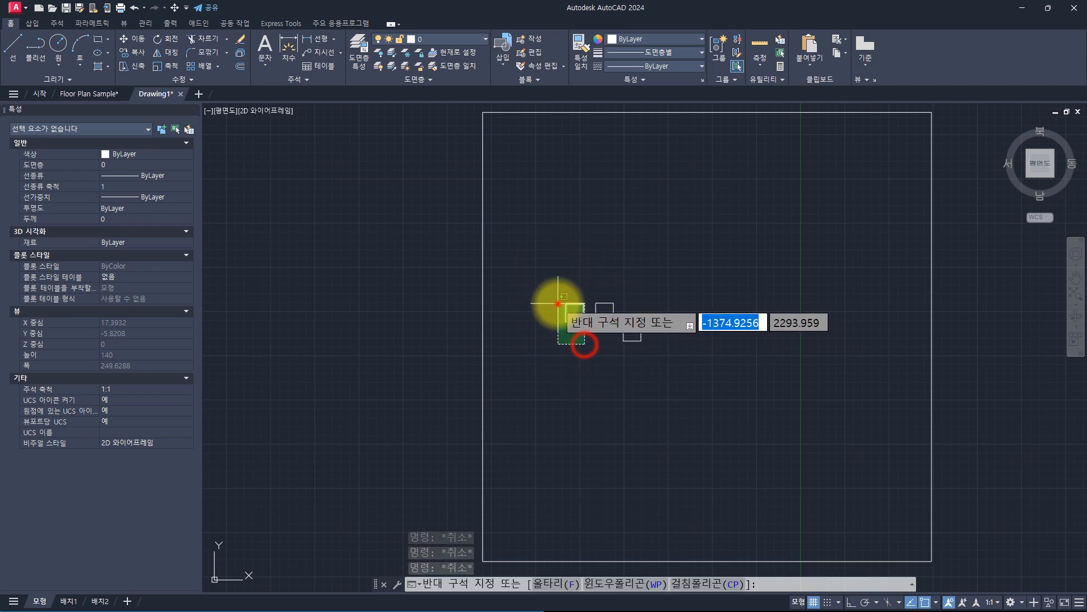
pyautogui.click(557, 305)
pyautogui.click(527, 250)
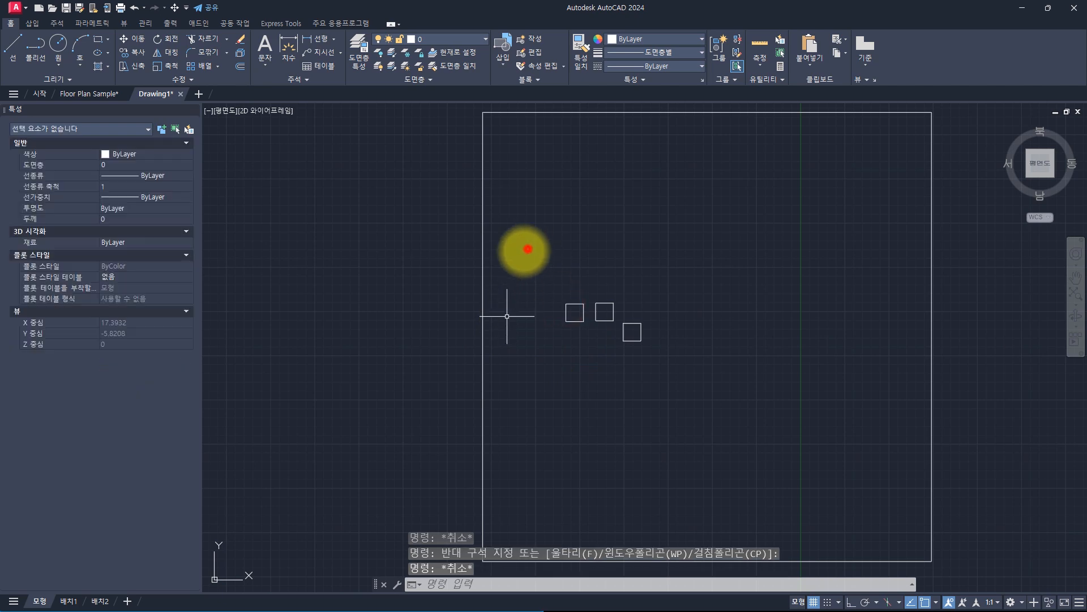
pyautogui.click(392, 312)
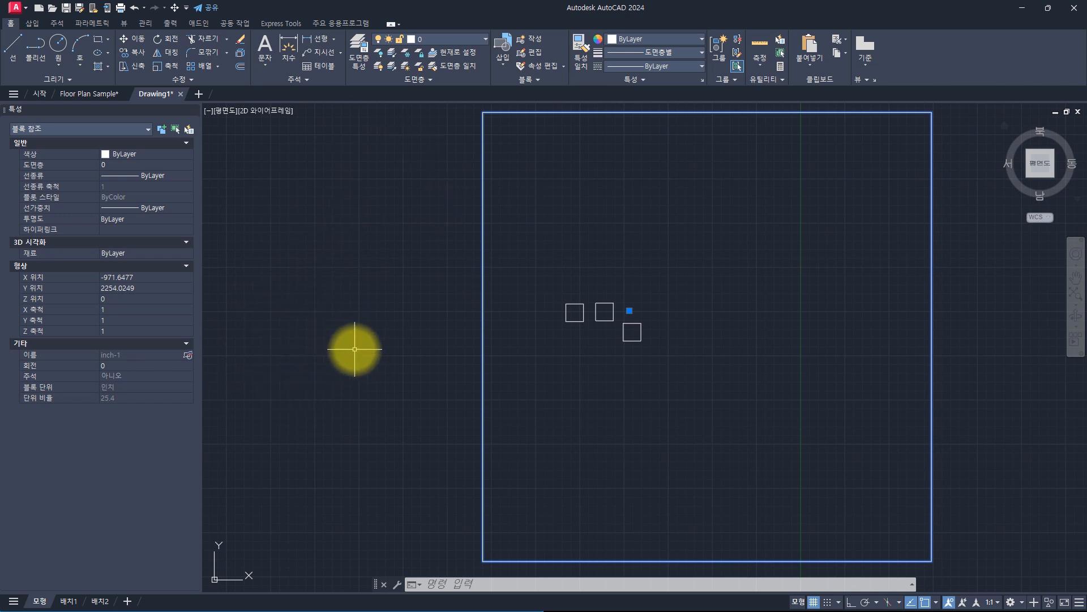
pyautogui.click(108, 398)
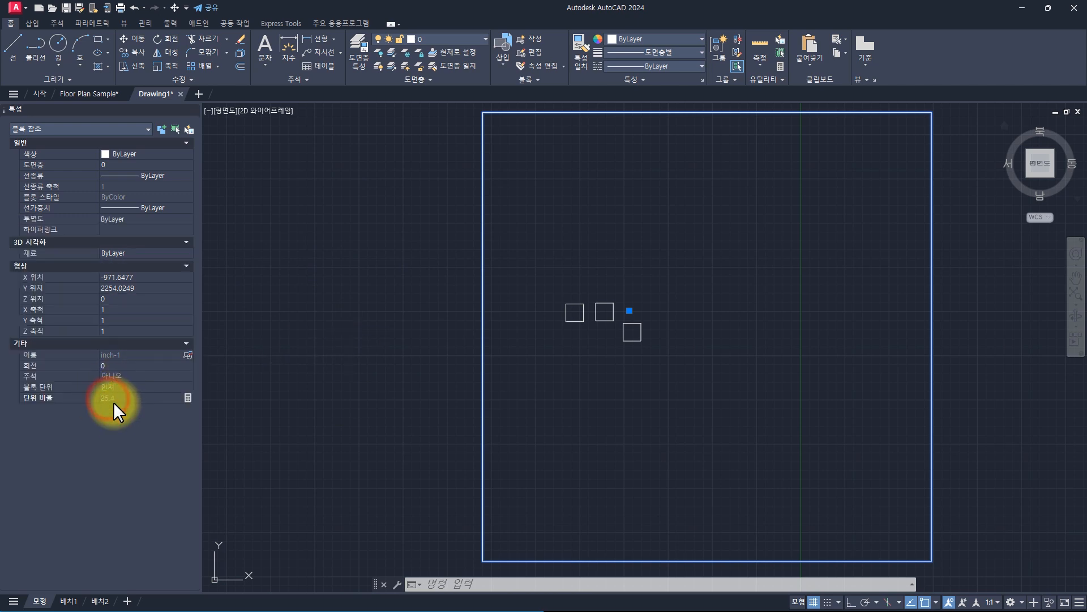
pyautogui.click(748, 223)
pyautogui.press('Escape')
# - Preview the width of the large inch-1 square with the DIST command, and cancel the measurement
pyautogui.write('dist')
pyautogui.press('Return')
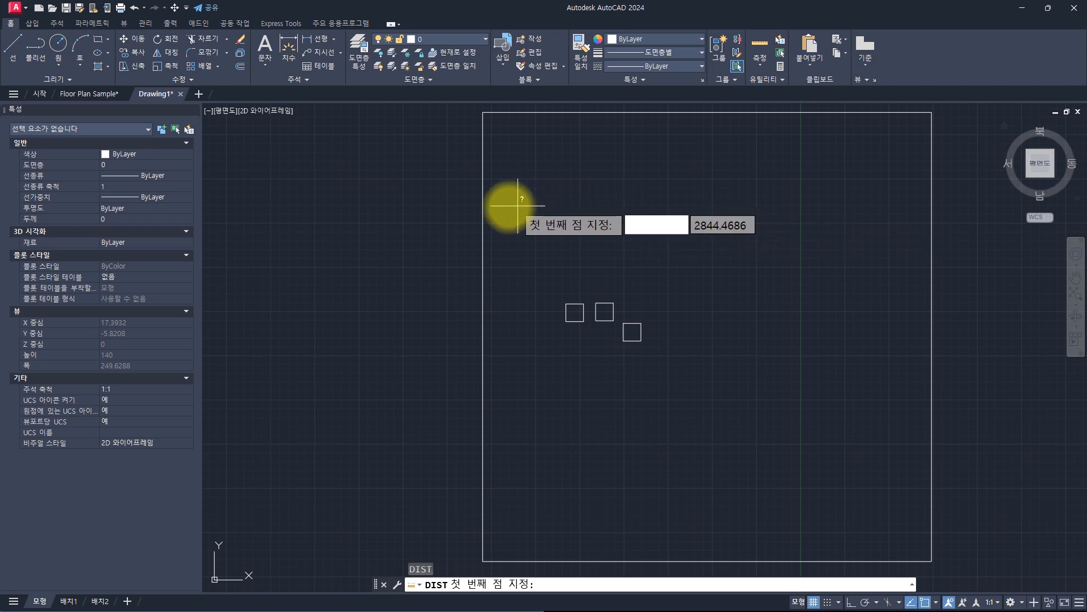
pyautogui.click(483, 209)
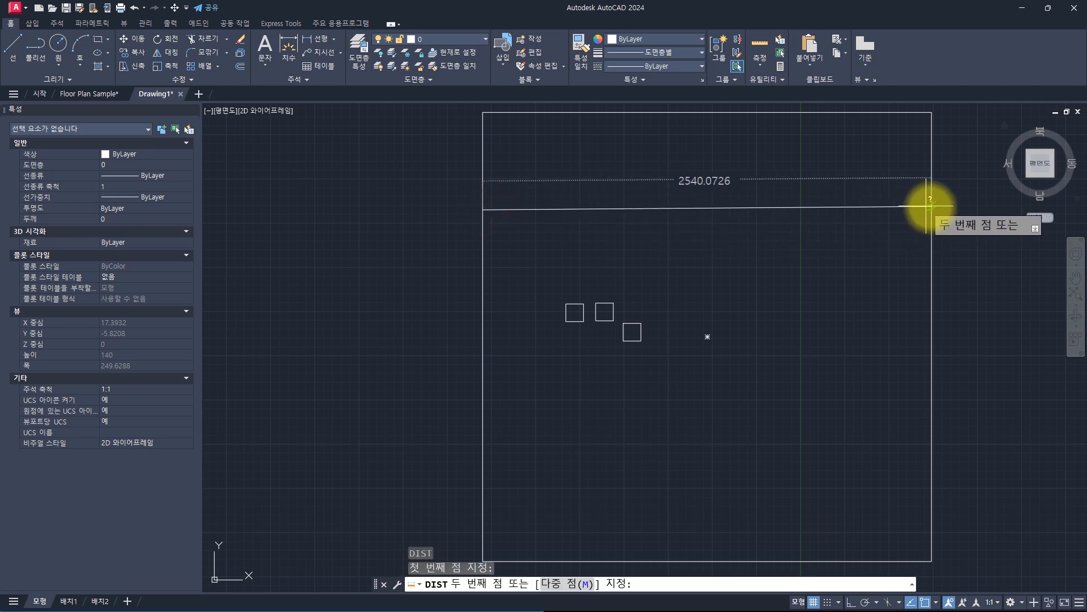
pyautogui.press('Escape')
pyautogui.press('Escape')
pyautogui.press('Escape')
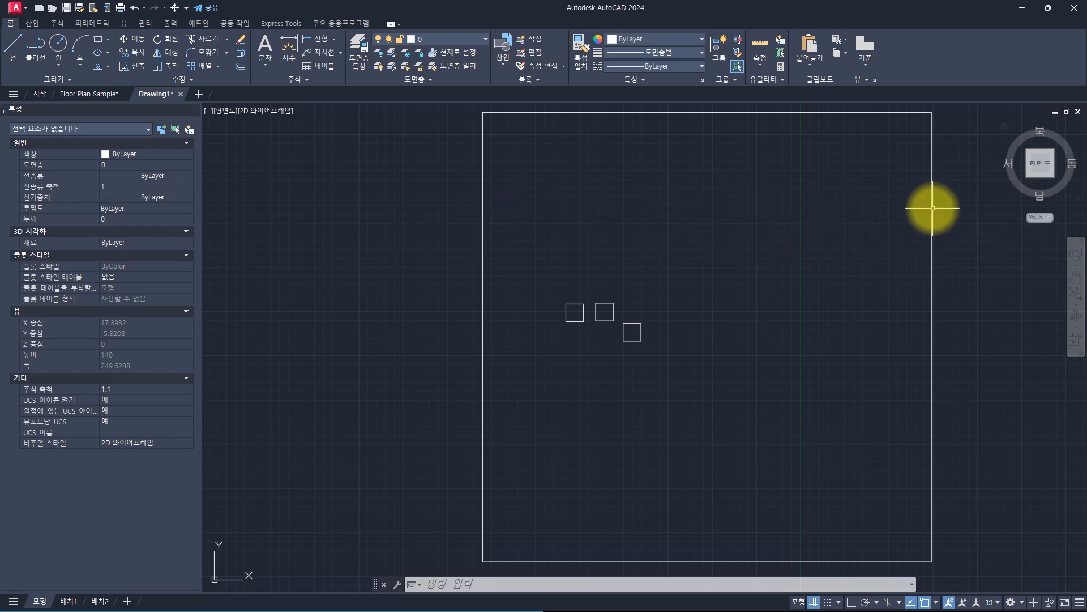
# - Compare the scale and unit factor of the large inch-1 block reference with those of the small inch-2 reference, and clear the selection
pyautogui.click(933, 209)
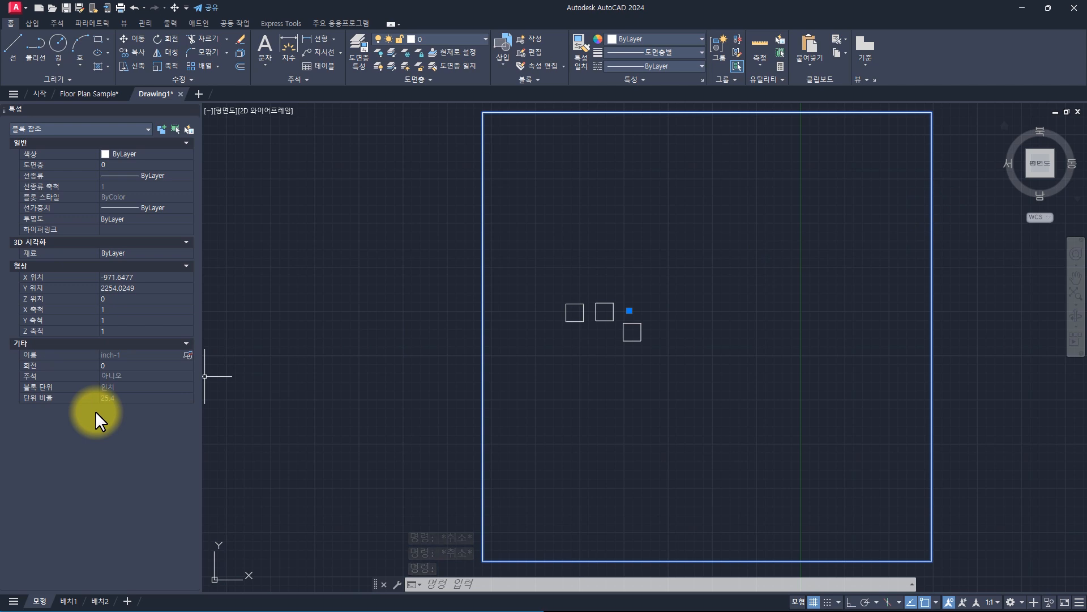
pyautogui.press('Escape')
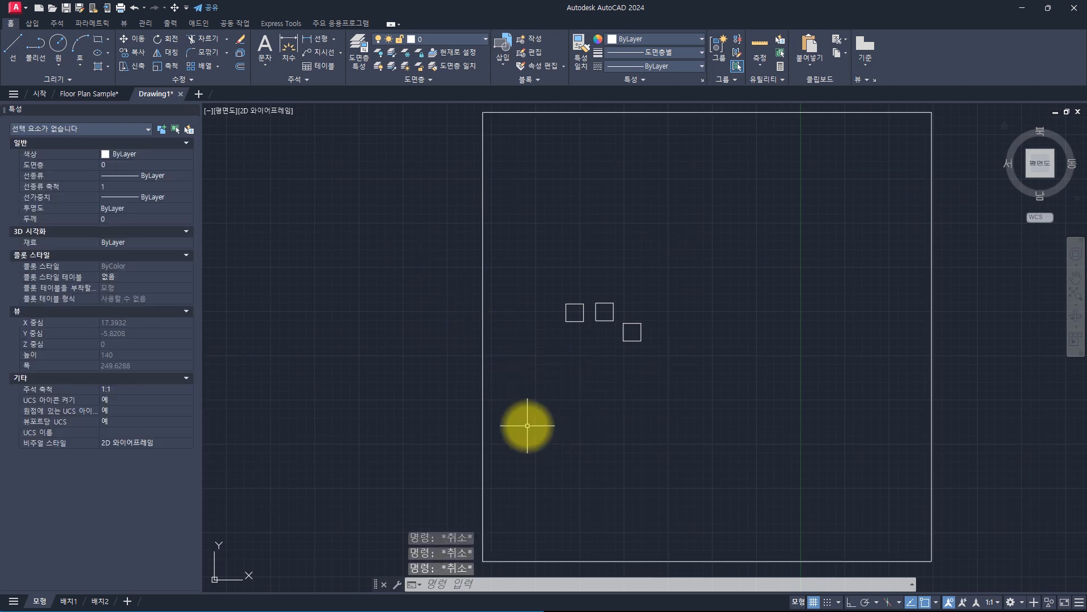
pyautogui.click(948, 218)
pyautogui.click(873, 250)
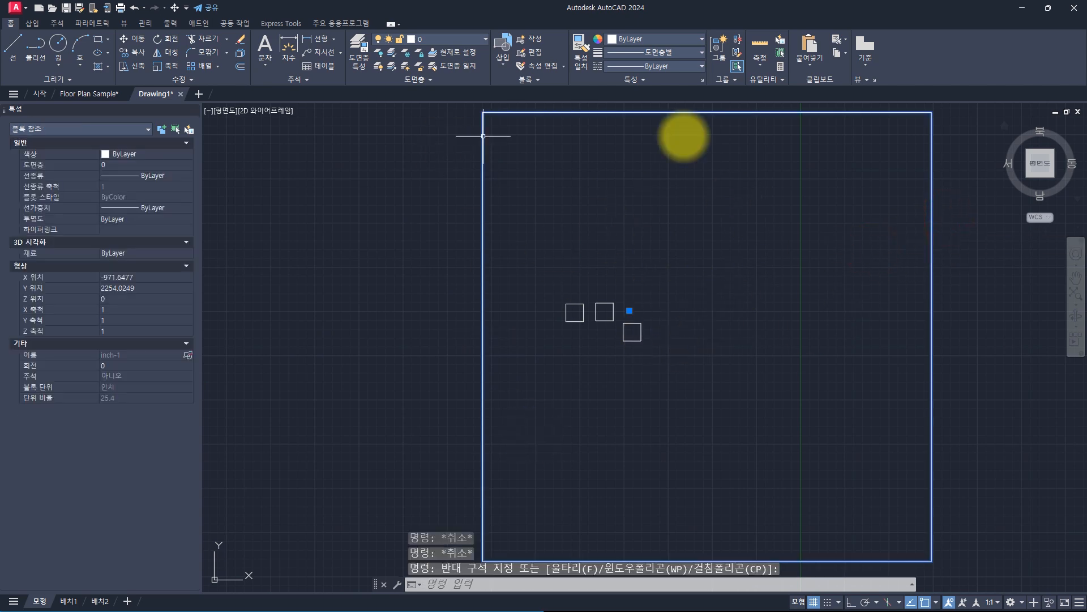
pyautogui.press('Escape')
pyautogui.click(664, 316)
pyautogui.click(626, 356)
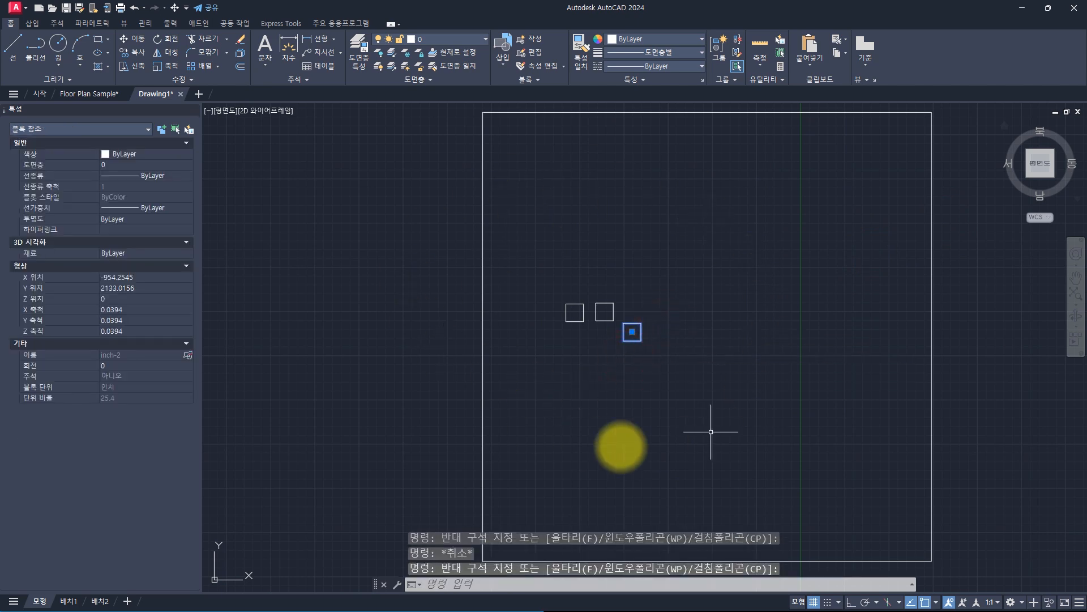
pyautogui.press('Escape')
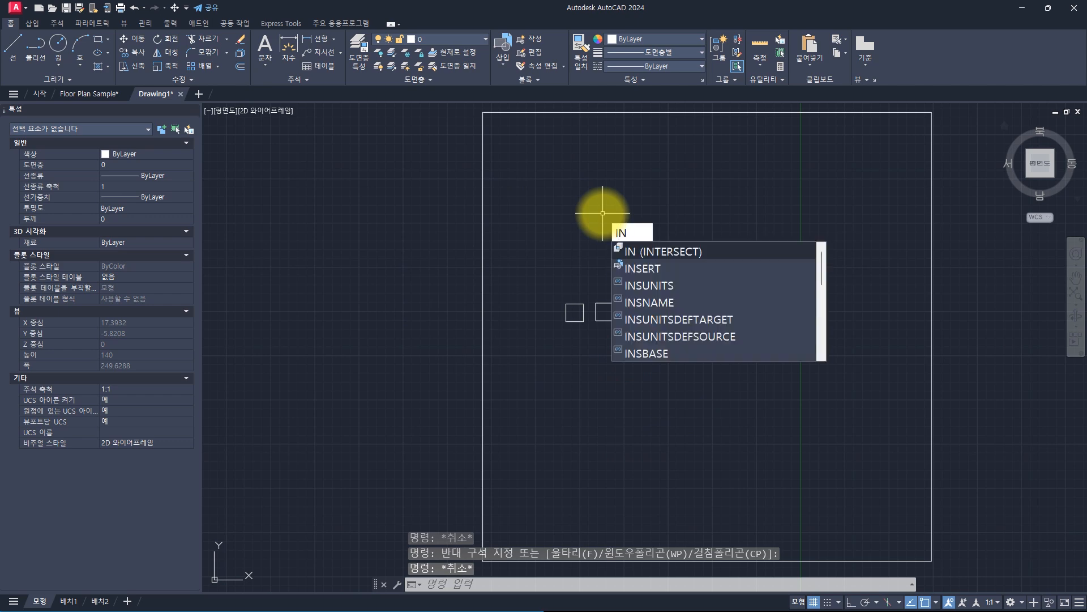
# - Check the current value of the INSUNITS system variable and leave the command
pyautogui.write('S')
pyautogui.press('Down')
pyautogui.press('Return')
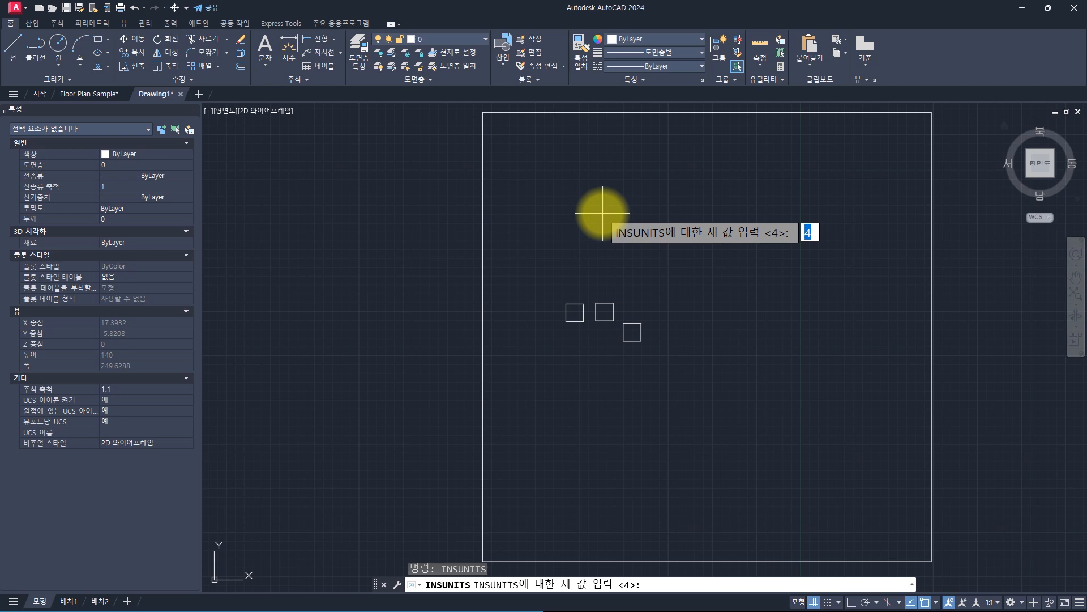
pyautogui.press('Escape')
# - Review the block unit of the large inch-1 block reference and clear the selection
pyautogui.click(555, 195)
pyautogui.click(413, 250)
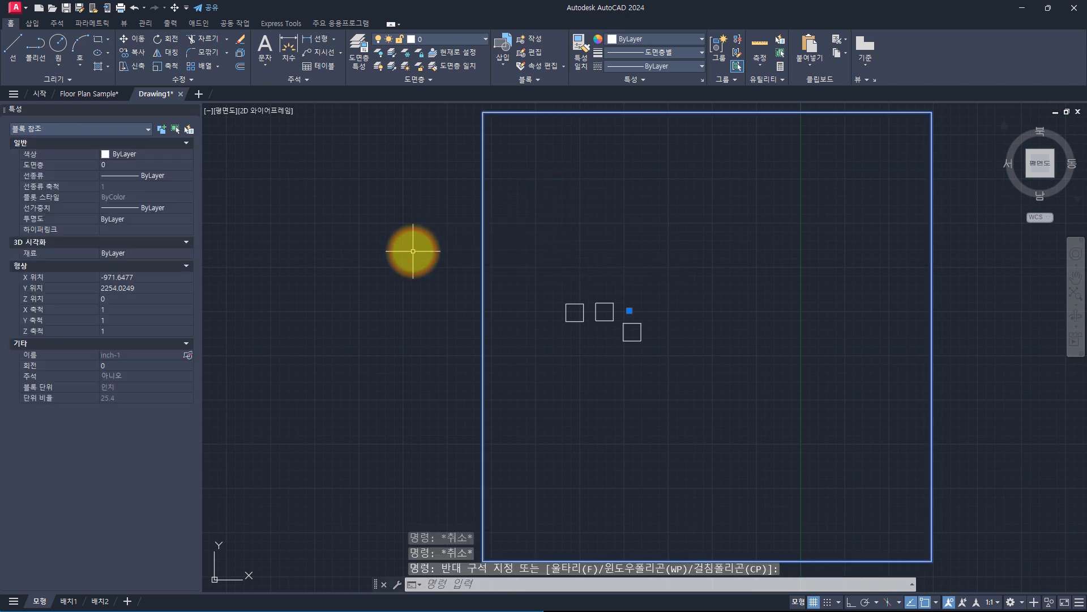
pyautogui.press('Escape')
# - Choose inches as the block unit in the Block Definition dialog and leave it without defining a block
pyautogui.write('b')
pyautogui.press('Return')
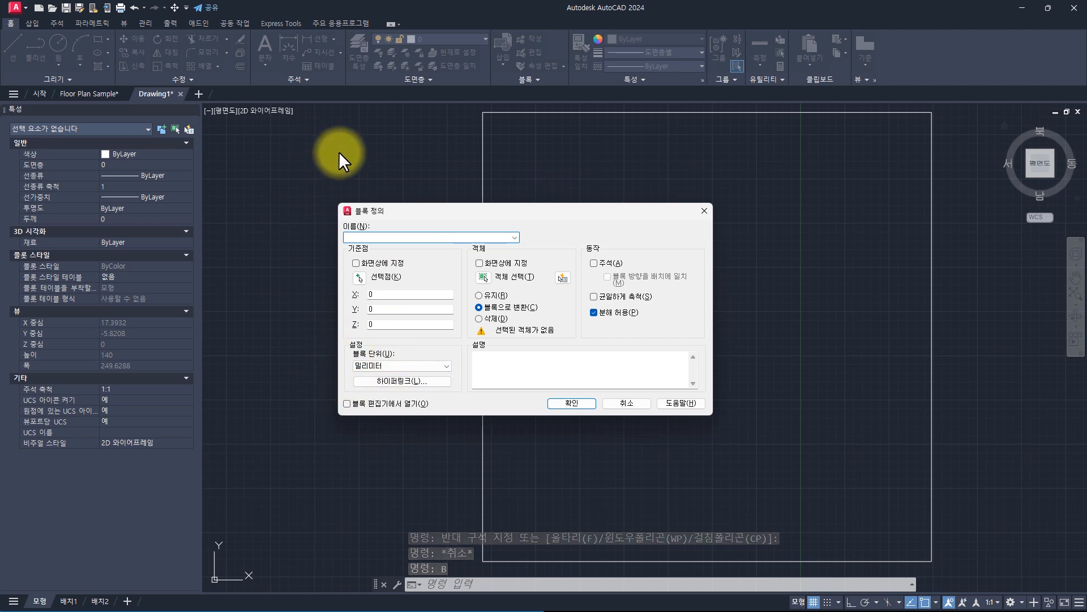
pyautogui.click(359, 365)
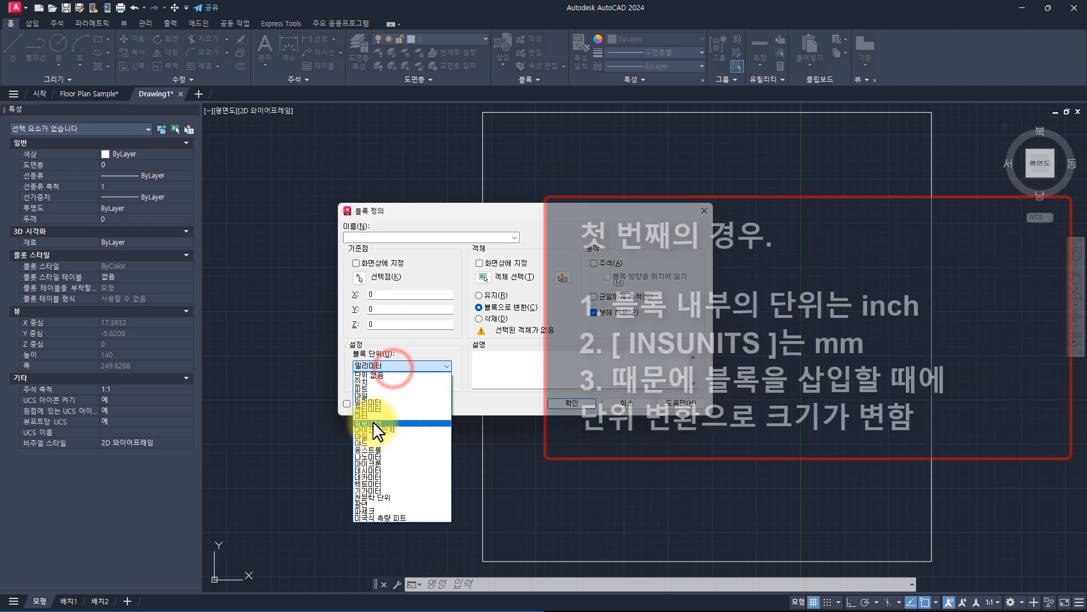
pyautogui.click(374, 381)
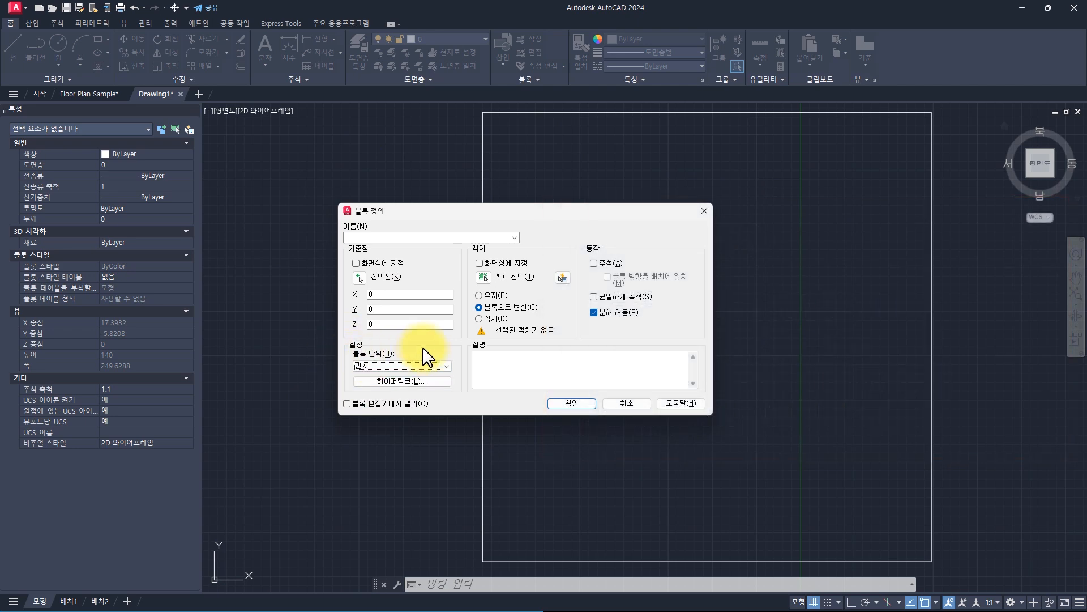
pyautogui.click(572, 403)
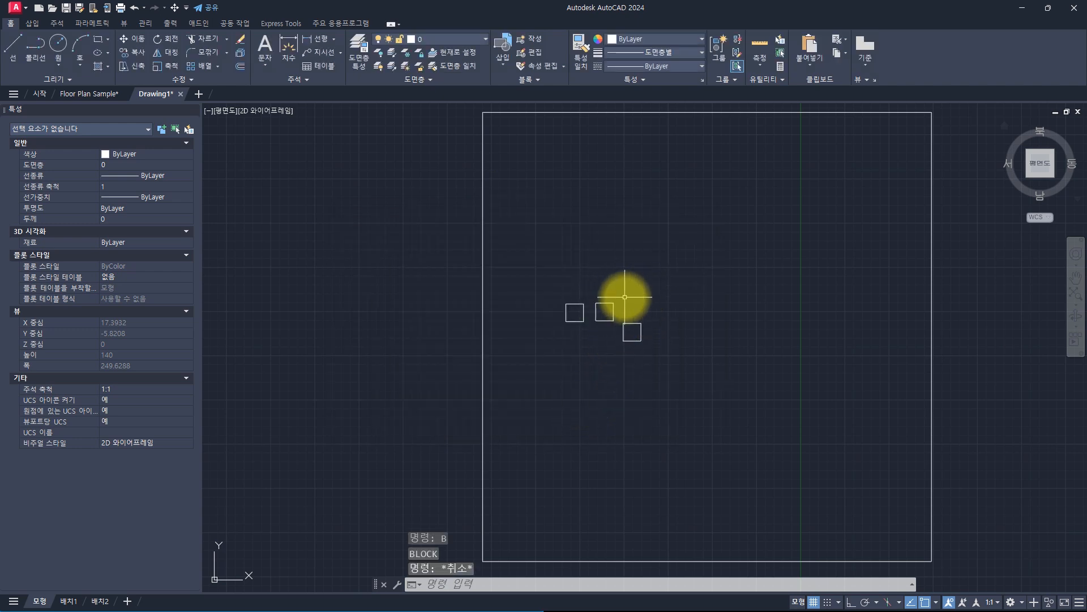
pyautogui.press('Escape')
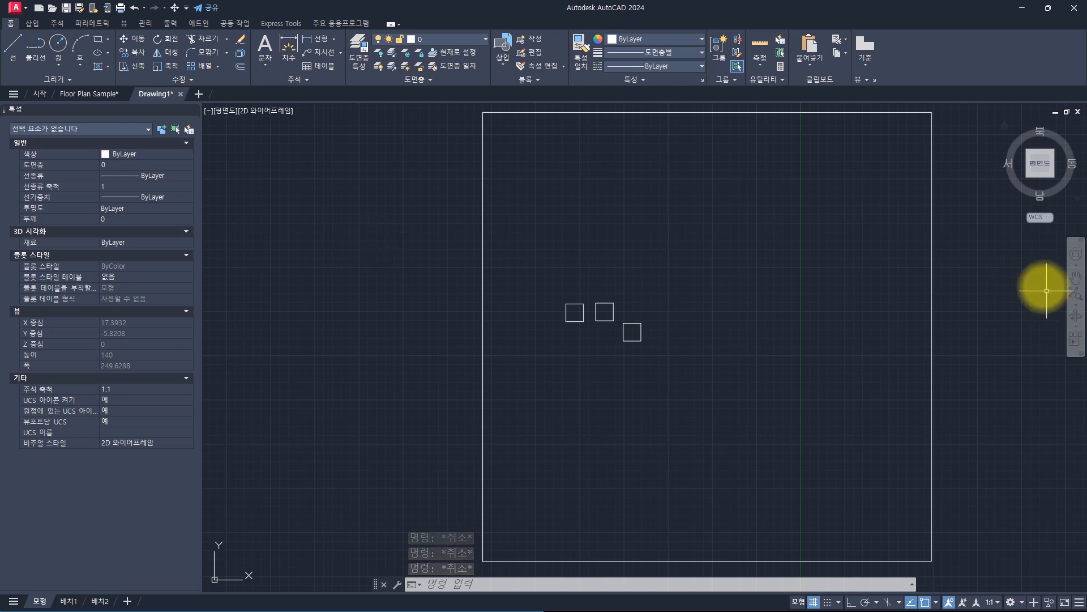
# - Review the scale, block unit and unit factor of the large inch-1 block reference and clear the selection
pyautogui.click(527, 159)
pyautogui.click(437, 232)
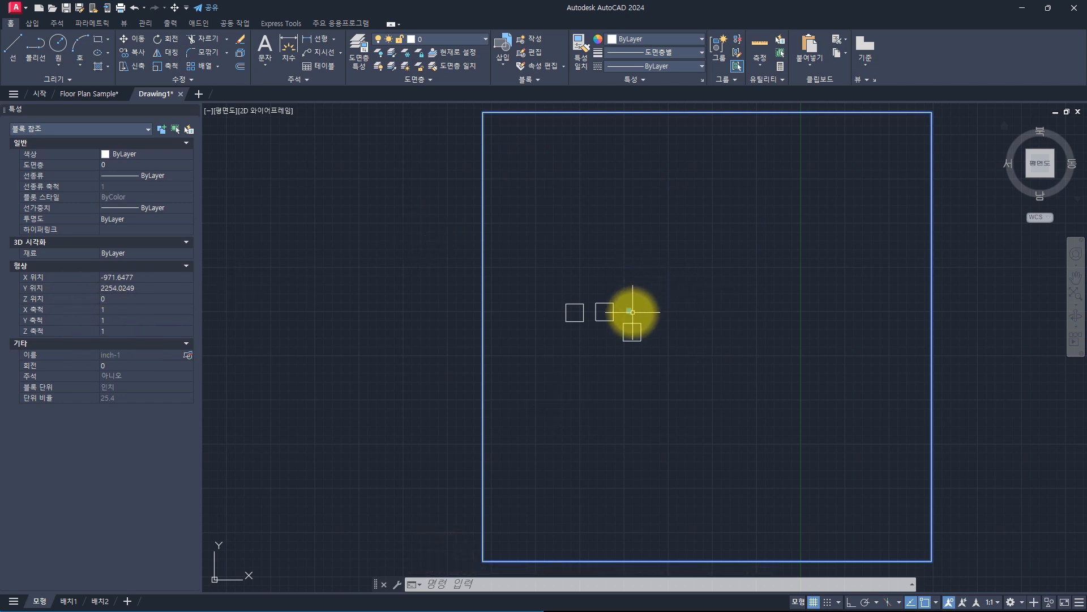
pyautogui.click(545, 165)
pyautogui.click(396, 242)
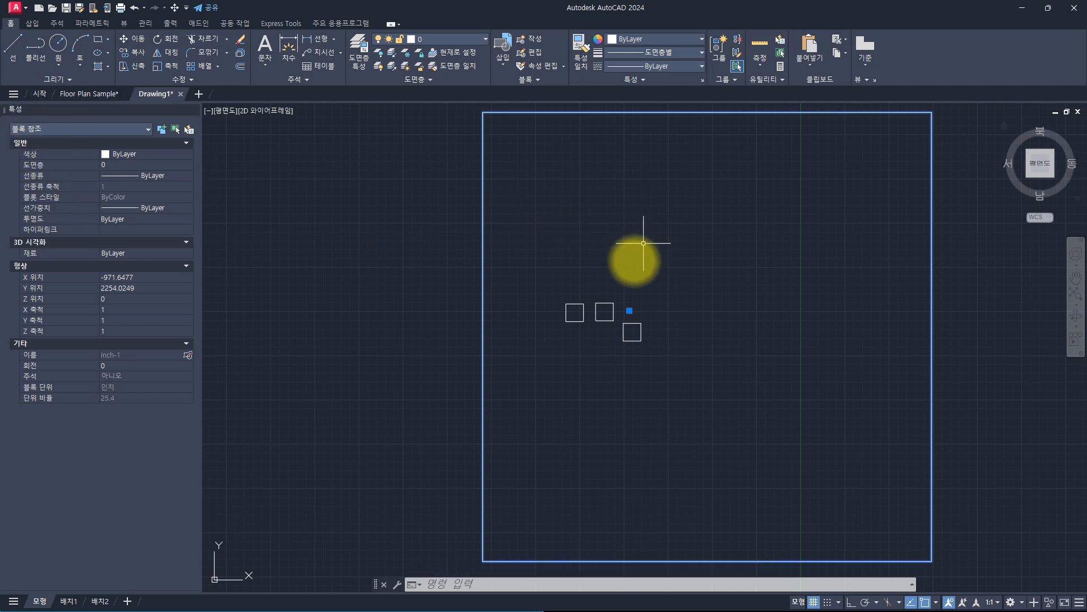
pyautogui.click(573, 170)
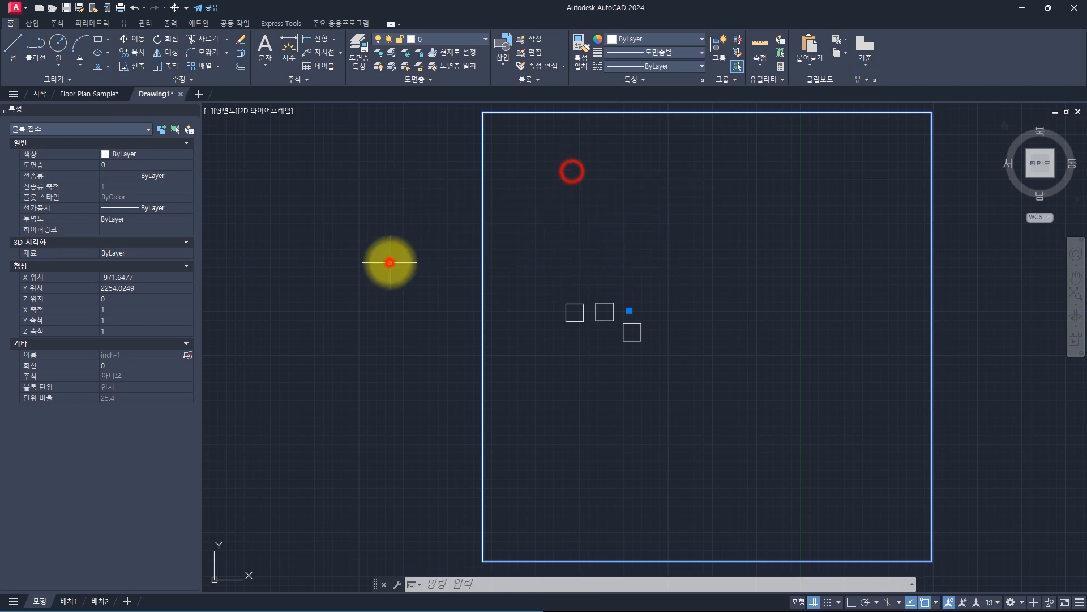
pyautogui.click(390, 262)
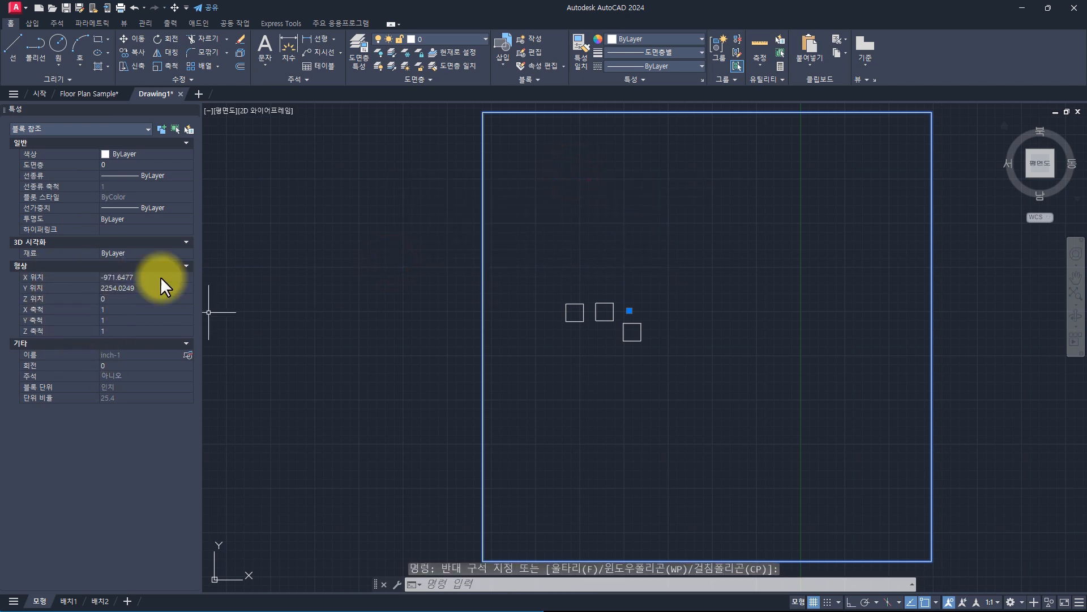
pyautogui.press('Escape')
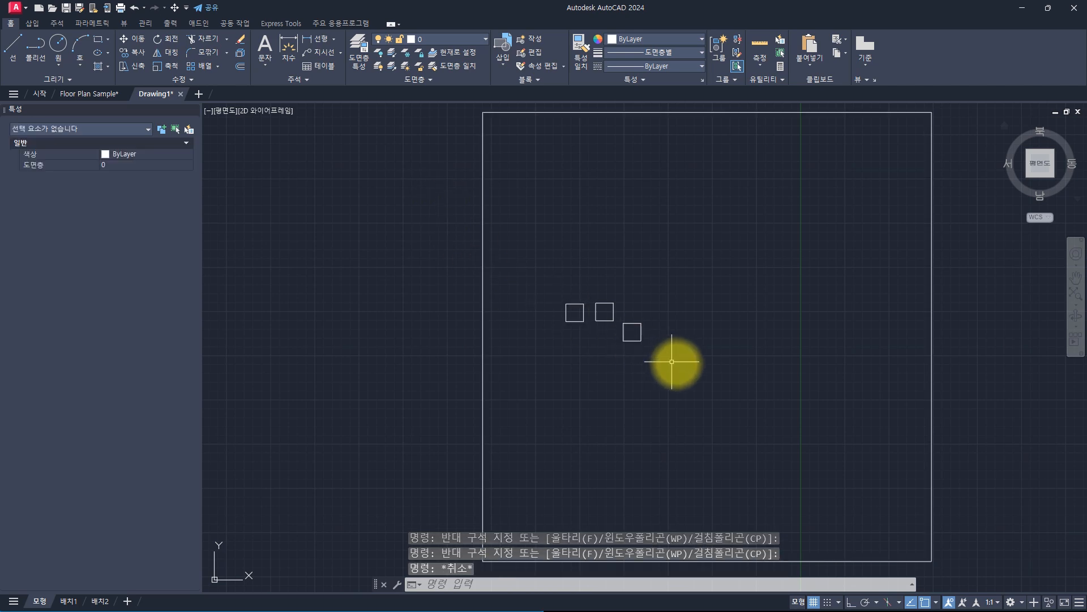
# - Check the X, Y and Z scale of the small inch-2 block reference and clear the selection
pyautogui.click(682, 366)
pyautogui.click(633, 332)
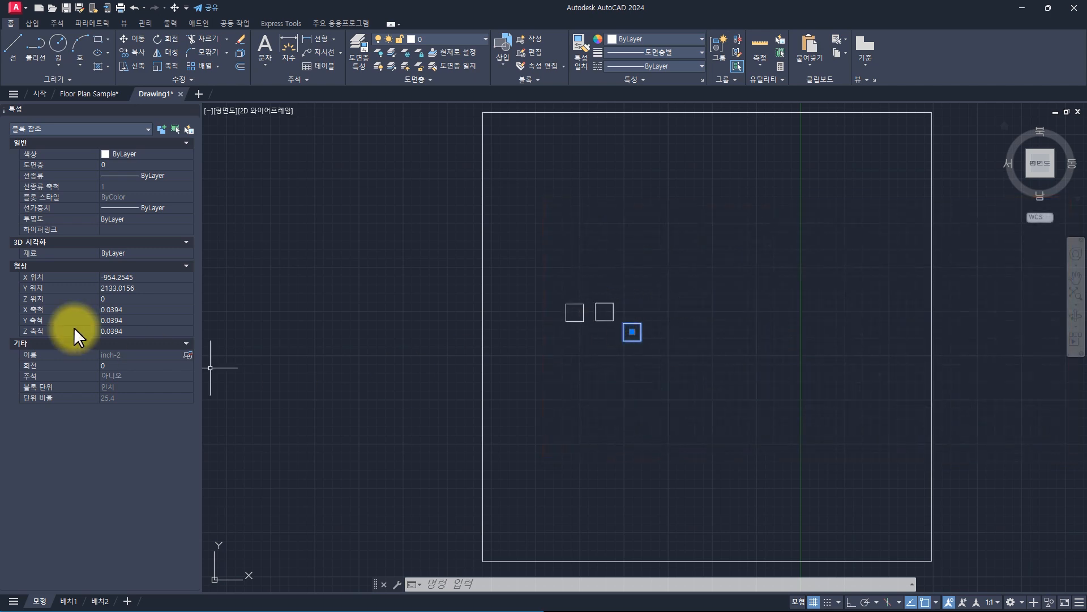
pyautogui.moveTo(106, 310); pyautogui.dragTo(108, 331)
pyautogui.press('Escape')
pyautogui.press('Escape')
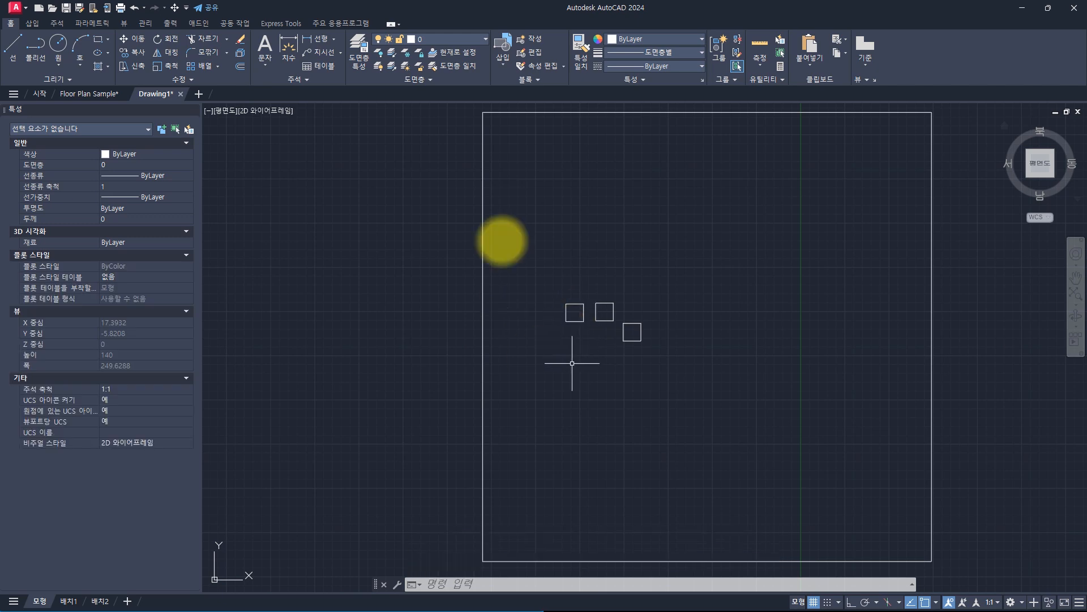
pyautogui.press('Escape')
# - Switch to the diagrams.net diagram, stop freehand drawing, maximize the window and select the INSUNITS entry
pyautogui.hotkey('alt', 'Tab')
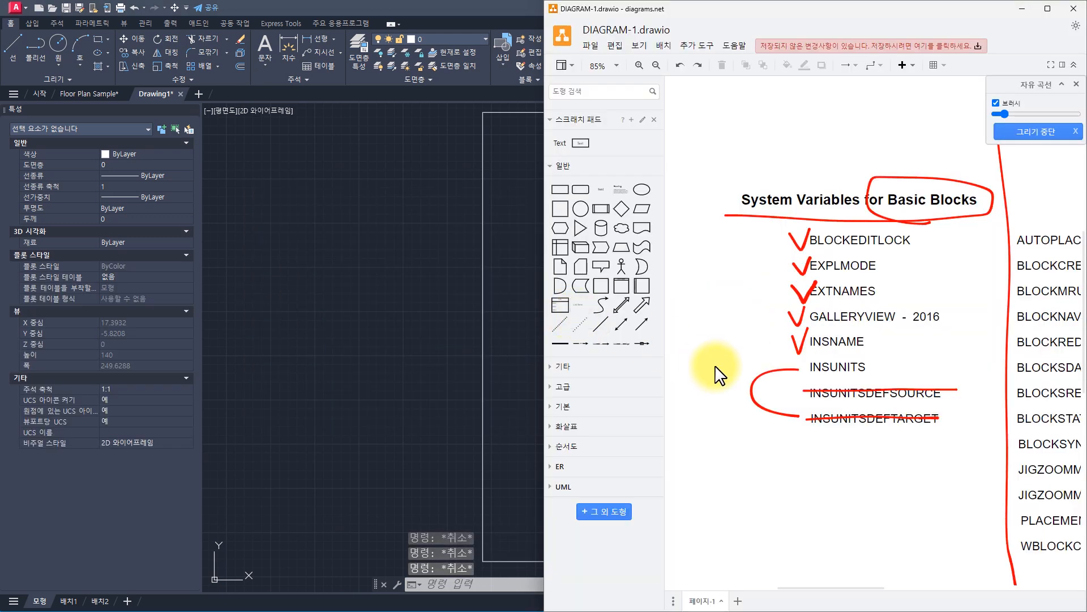
pyautogui.press('Escape')
pyautogui.click(1048, 8)
pyautogui.moveTo(437, 344); pyautogui.dragTo(536, 331, button='middle')
pyautogui.click(389, 350)
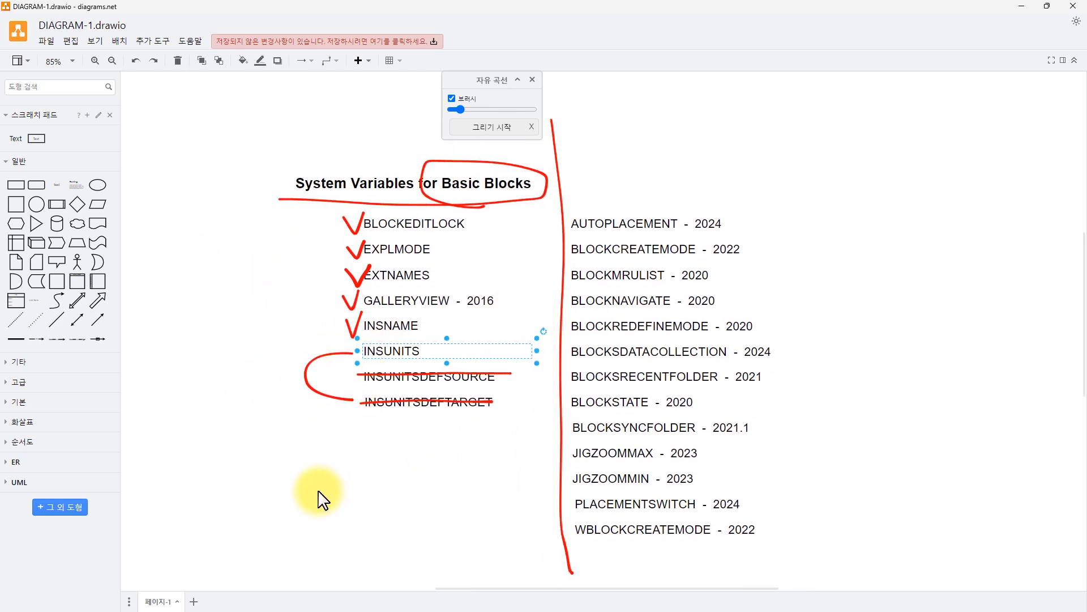
# - Delete the red strikethrough lines over INSUNITSDEFSOURCE and INSUNITSDEFTARGET
pyautogui.moveTo(331, 330); pyautogui.dragTo(595, 442)
pyautogui.click(394, 480)
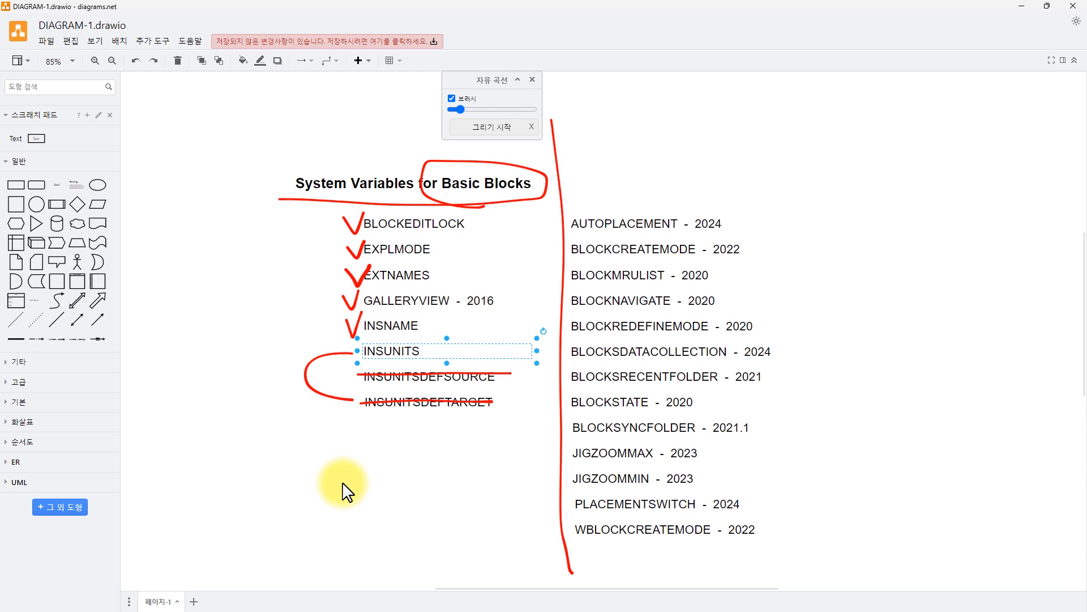
pyautogui.click(499, 374)
pyautogui.press('Delete')
pyautogui.press('Delete')
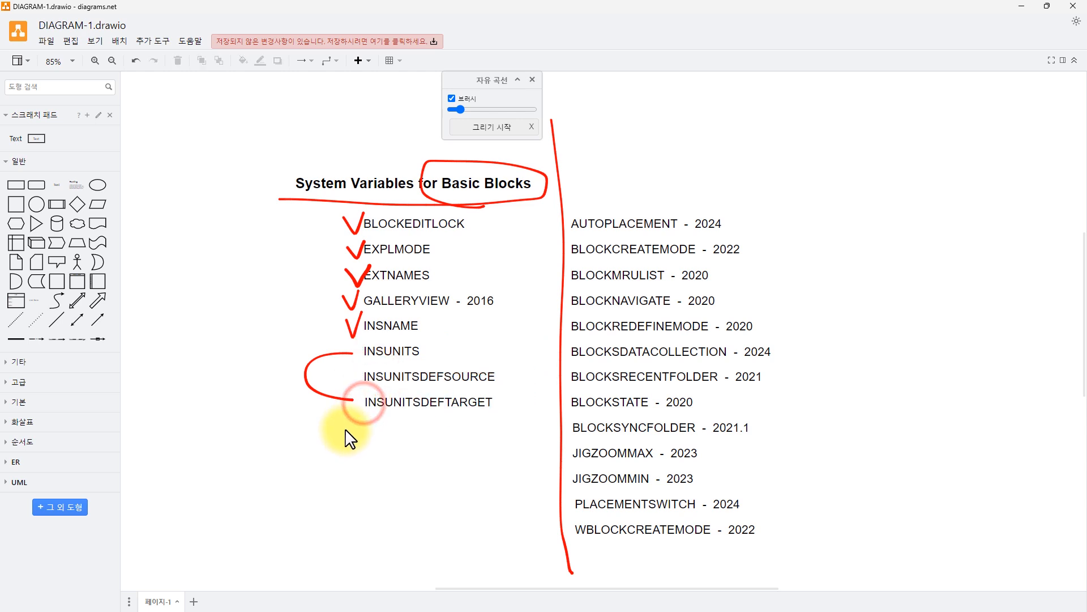
# - Sketch freehand circles marked S and T below the variable list and link them with a curved double-headed arrow
pyautogui.press('x')
pyautogui.moveTo(211, 461)
pyautogui.mouseDown()
pyautogui.moveTo(255, 508)
pyautogui.moveTo(247, 462)
pyautogui.mouseUp()
pyautogui.moveTo(442, 479)
pyautogui.mouseDown()
pyautogui.moveTo(427, 523)
pyautogui.moveTo(444, 486)
pyautogui.mouseUp()
pyautogui.moveTo(224, 451)
pyautogui.mouseDown()
pyautogui.moveTo(405, 449)
pyautogui.moveTo(363, 448)
pyautogui.mouseUp()
pyautogui.moveTo(232, 425)
pyautogui.mouseDown()
pyautogui.moveTo(275, 448)
pyautogui.moveTo(213, 481)
pyautogui.moveTo(211, 503)
pyautogui.mouseUp()
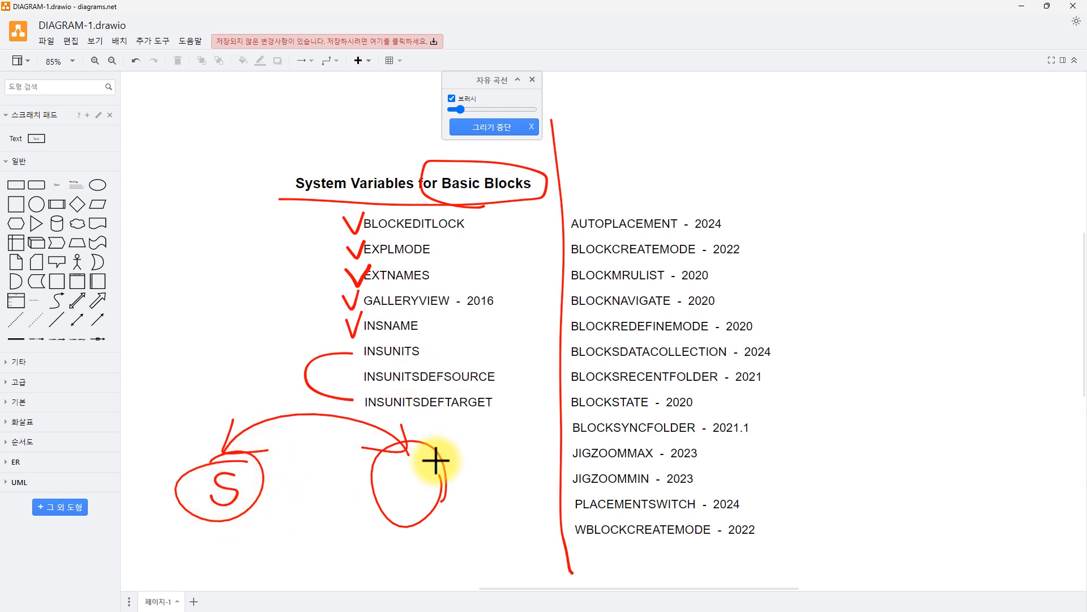
pyautogui.moveTo(384, 460)
pyautogui.mouseDown()
pyautogui.moveTo(453, 459)
pyautogui.moveTo(416, 517)
pyautogui.mouseUp()
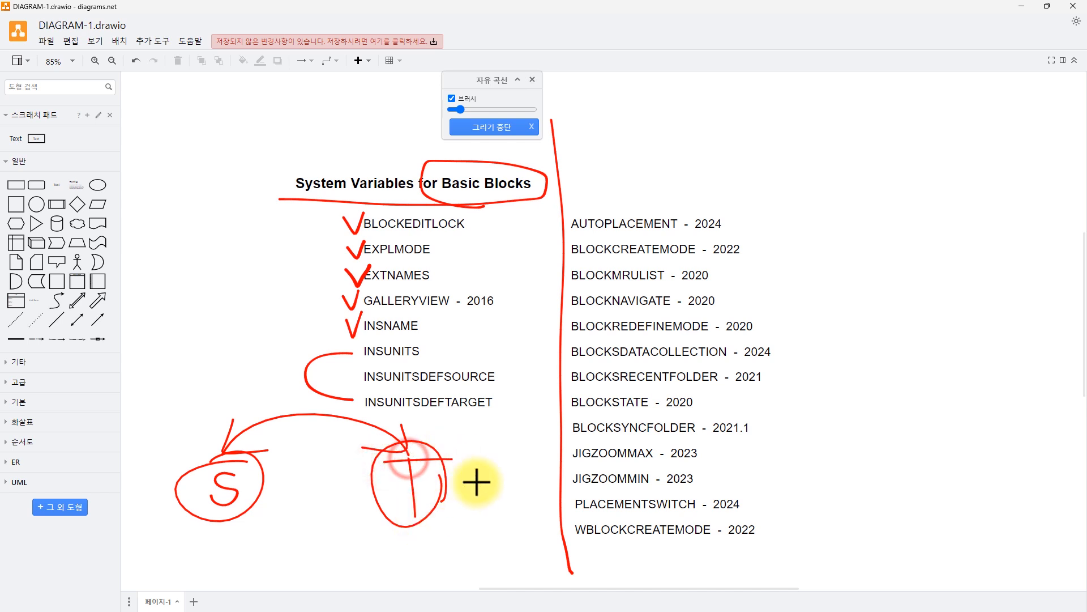
# - Circle the S and T again, underline INSUNITSDEFSOURCE and INSUNITSDEFTARGET, and join their right ends with a freehand bracket
pyautogui.moveTo(267, 453)
pyautogui.mouseDown()
pyautogui.moveTo(231, 449)
pyautogui.moveTo(170, 498)
pyautogui.moveTo(218, 517)
pyautogui.moveTo(217, 527)
pyautogui.mouseUp()
pyautogui.moveTo(350, 385); pyautogui.dragTo(502, 384)
pyautogui.moveTo(401, 441)
pyautogui.mouseDown()
pyautogui.moveTo(364, 520)
pyautogui.moveTo(462, 493)
pyautogui.moveTo(482, 461)
pyautogui.moveTo(437, 419)
pyautogui.moveTo(350, 413)
pyautogui.moveTo(500, 413)
pyautogui.mouseUp()
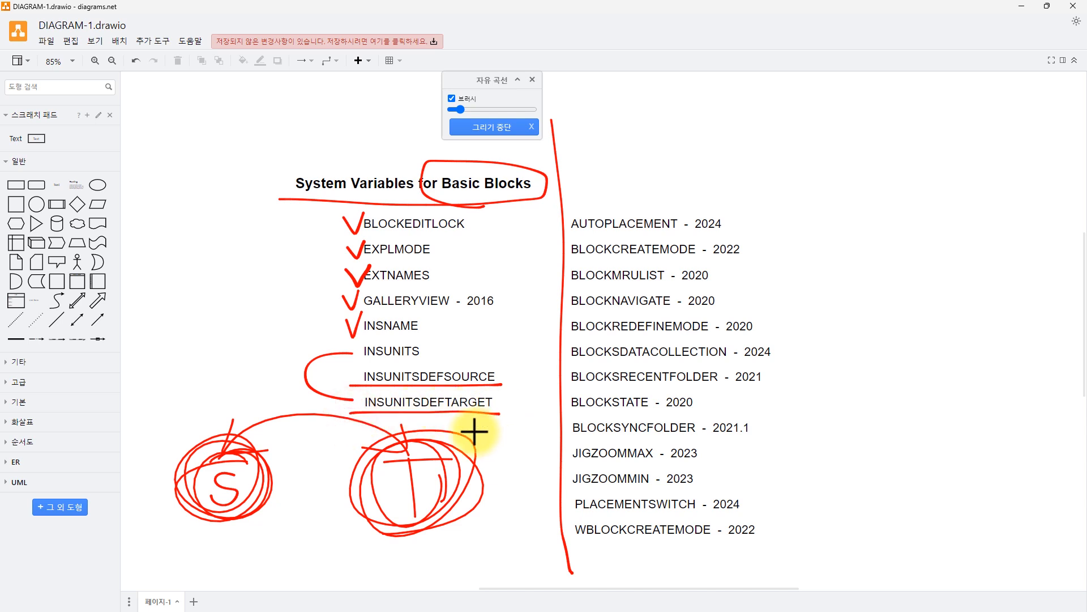
pyautogui.moveTo(501, 376); pyautogui.dragTo(503, 404)
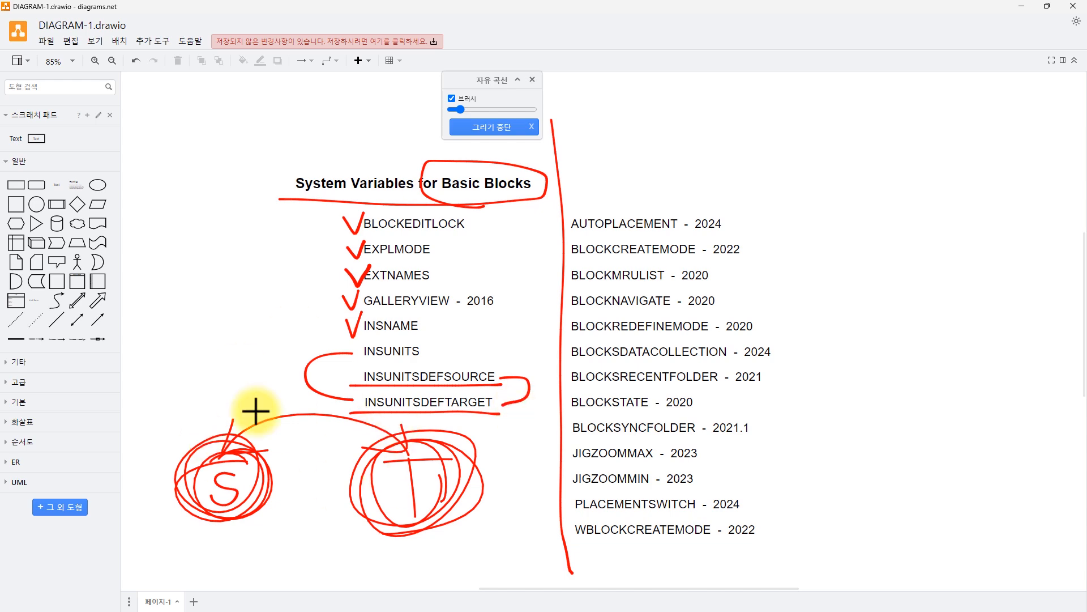
# - Draw a freehand arrow from INSUNITS to a 0 and bracket the left ends of INSUNITSDEFSOURCE and INSUNITSDEFTARGET
pyautogui.moveTo(423, 352)
pyautogui.mouseDown()
pyautogui.moveTo(461, 349)
pyautogui.moveTo(457, 358)
pyautogui.mouseUp()
pyautogui.moveTo(491, 341); pyautogui.dragTo(498, 340)
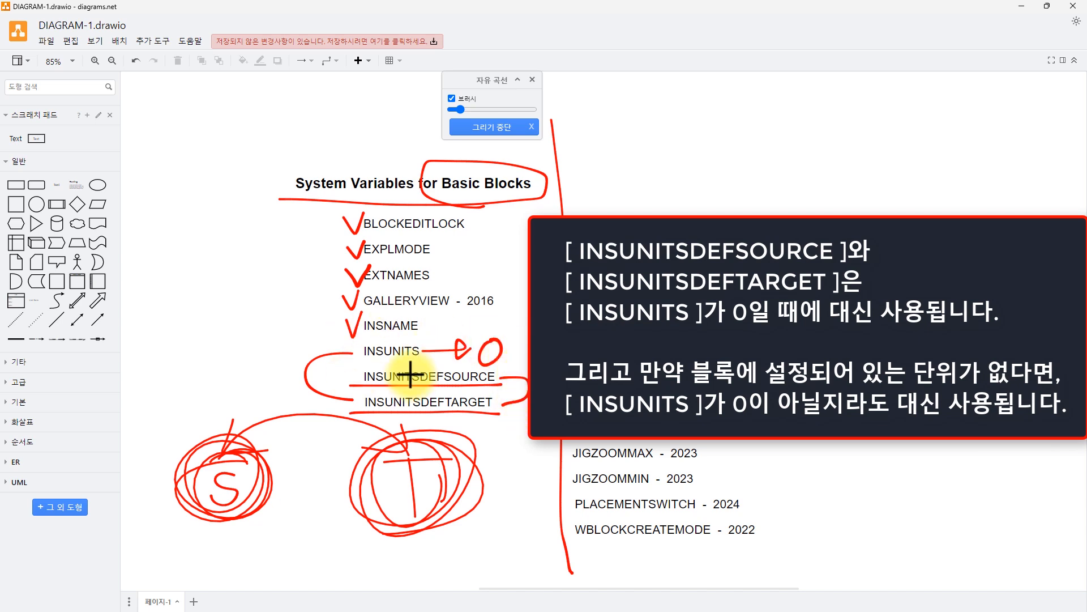
pyautogui.moveTo(360, 375); pyautogui.dragTo(355, 403)
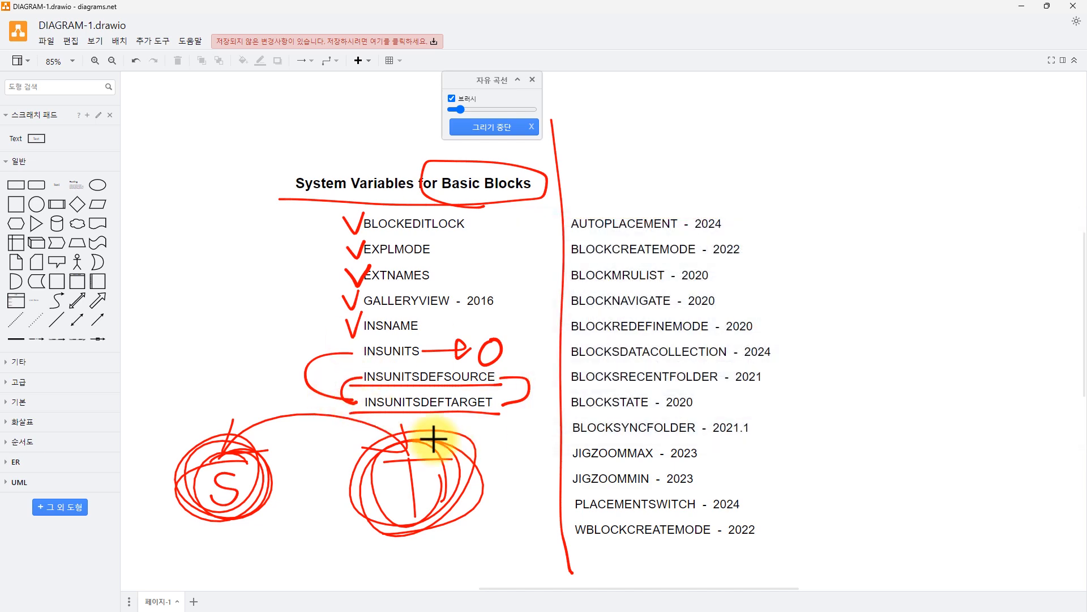
# - Add short emphasis strokes above the S and T circles and stop freehand drawing
pyautogui.moveTo(208, 421); pyautogui.dragTo(254, 421)
pyautogui.moveTo(440, 426)
pyautogui.mouseDown()
pyautogui.moveTo(463, 451)
pyautogui.moveTo(490, 447)
pyautogui.mouseUp()
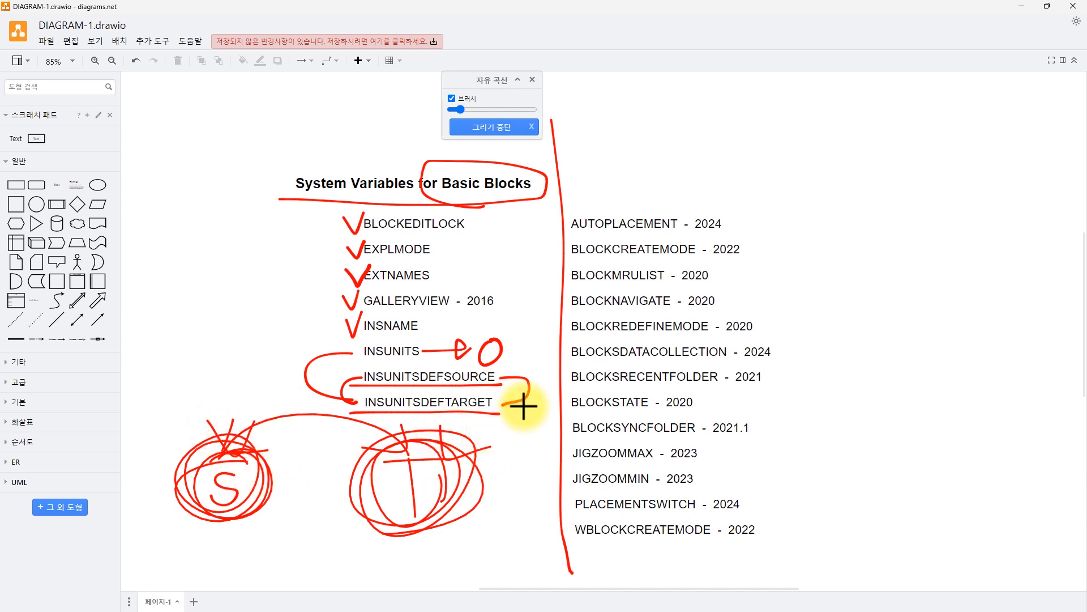
pyautogui.press('x')
pyautogui.moveTo(377, 354); pyautogui.dragTo(494, 351, button='middle')
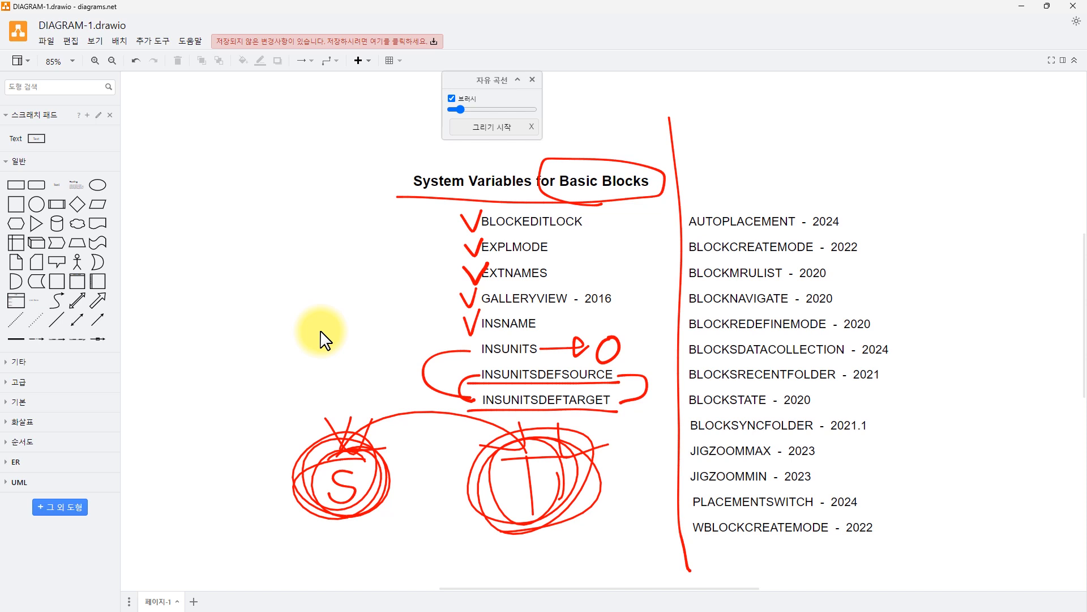
pyautogui.click(499, 347)
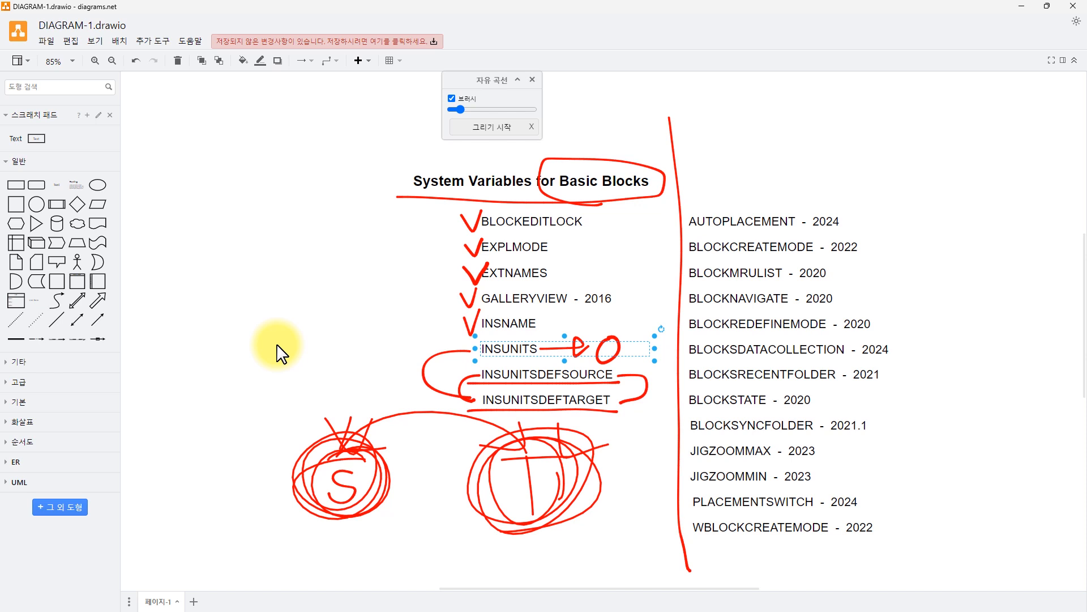
pyautogui.hotkey('alt', 'Tab')
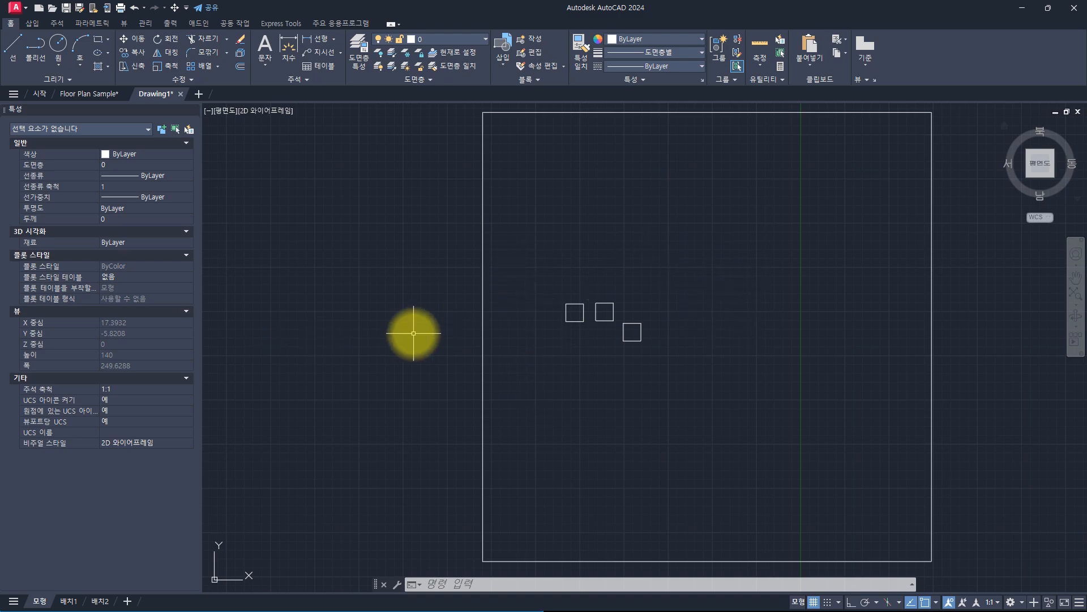
pyautogui.hotkey('alt', 'Tab')
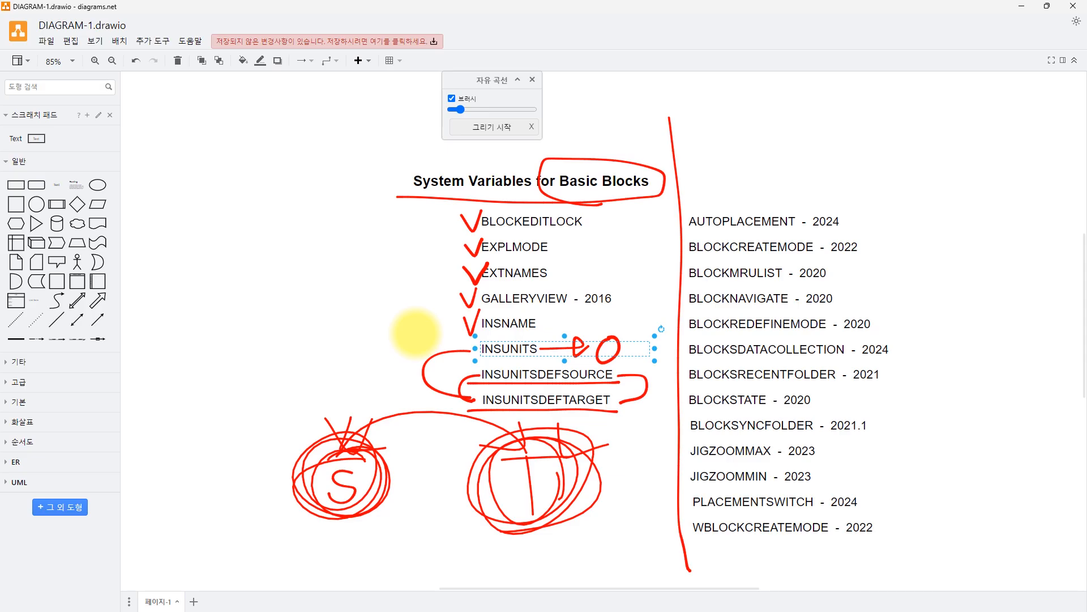
pyautogui.click(502, 349)
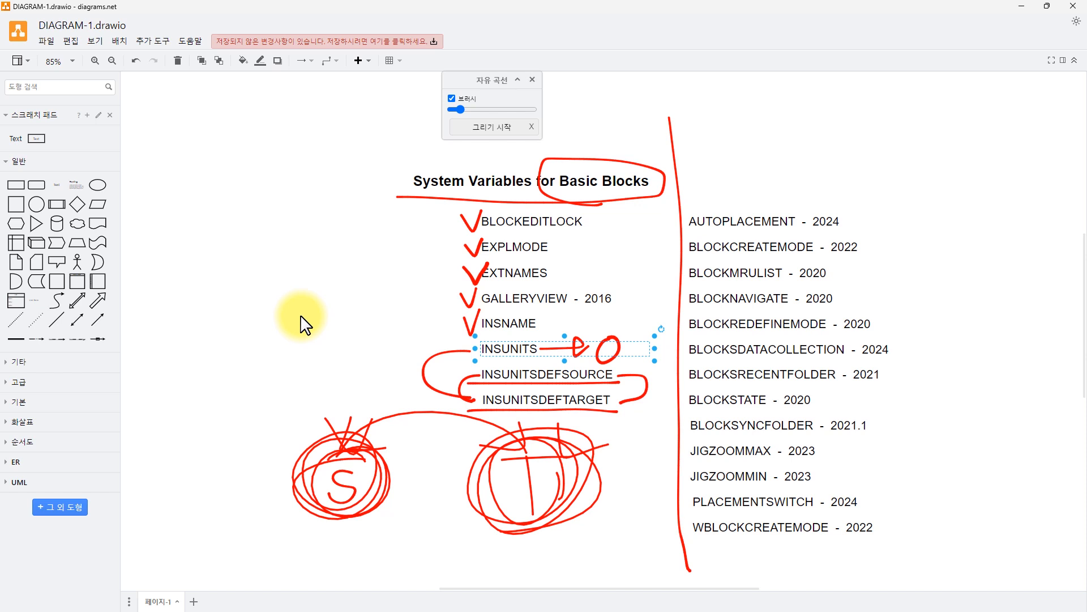
pyautogui.click(335, 289)
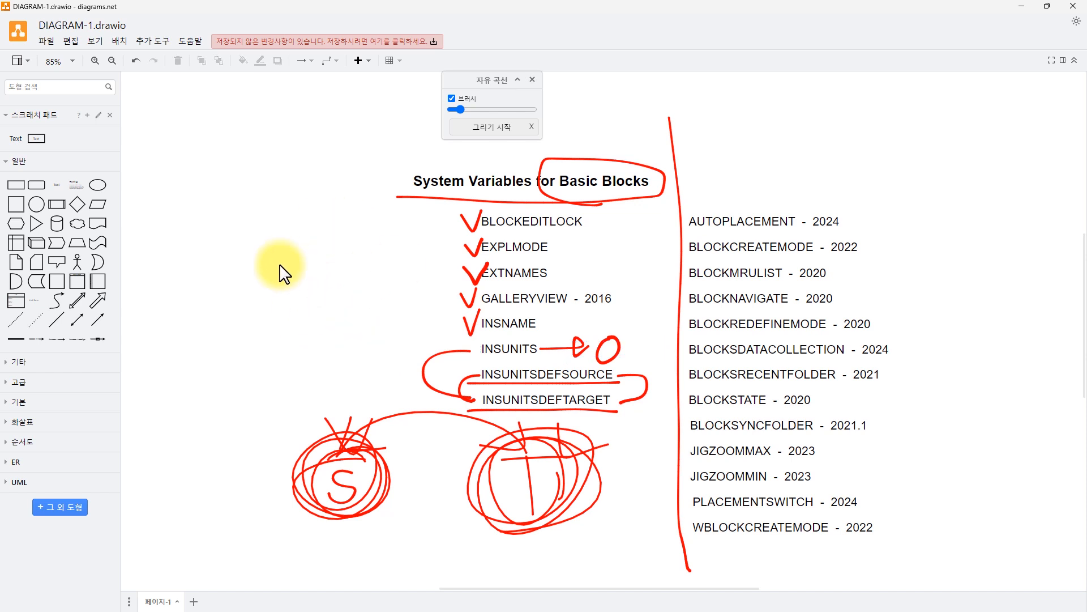